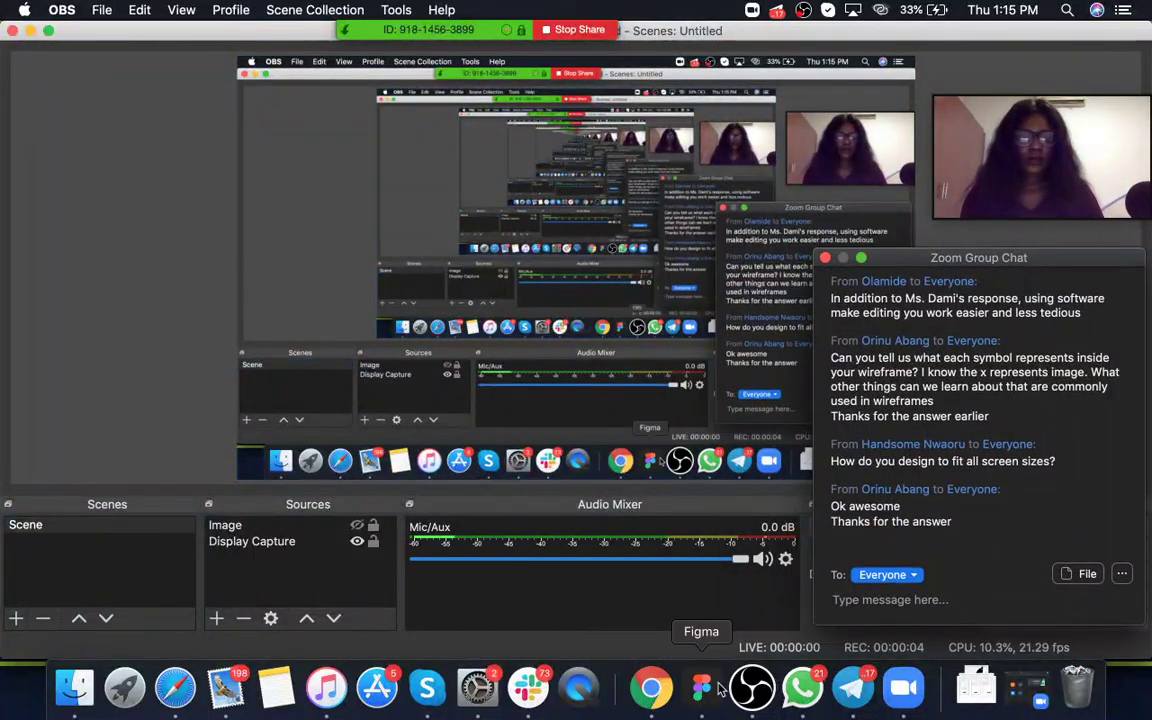
# Bring Chrome forward and pan the Miro Wireframing board to Screens 1–4
pyautogui.click(651, 688)
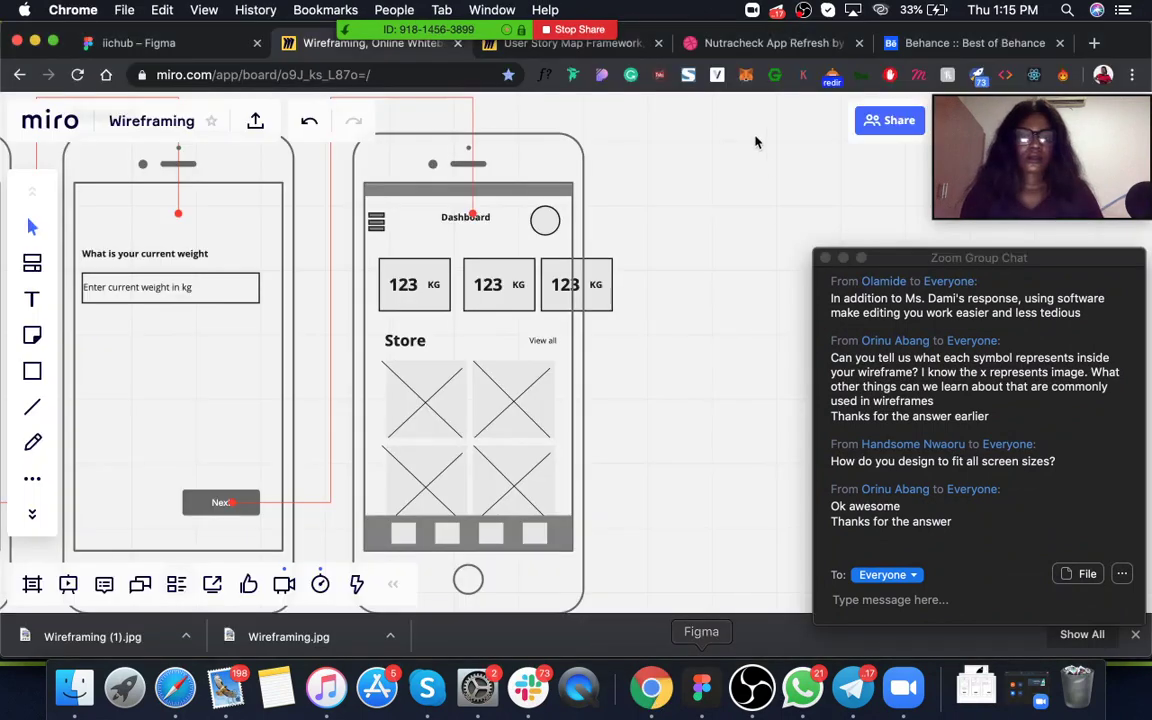
pyautogui.hscroll(-5, 680, 298)
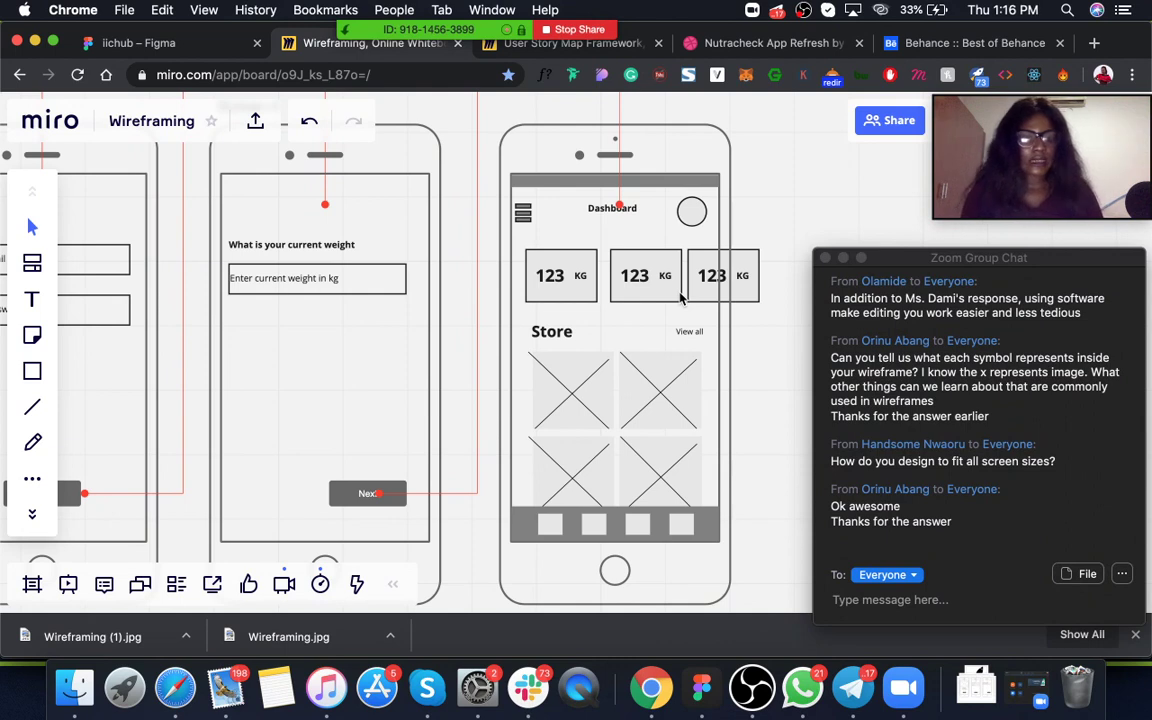
pyautogui.hscroll(-10, 680, 298)
pyautogui.scroll(4, 680, 298)
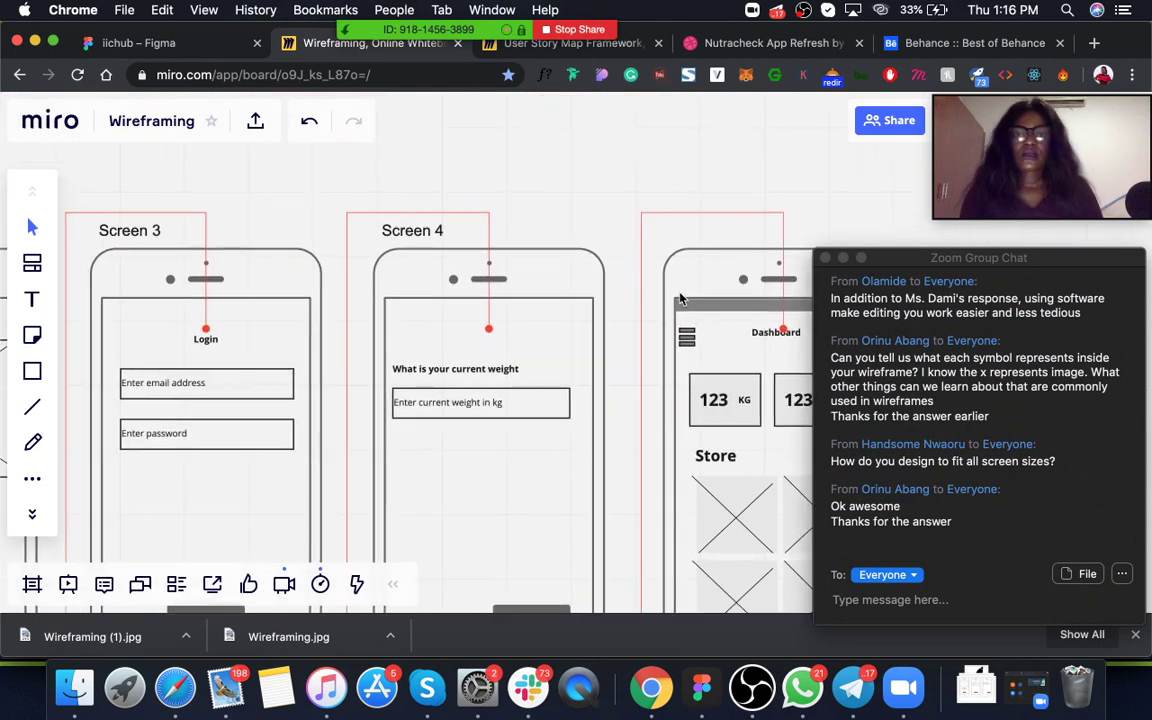
pyautogui.hscroll(-4, 680, 298)
pyautogui.scroll(-6, 680, 298)
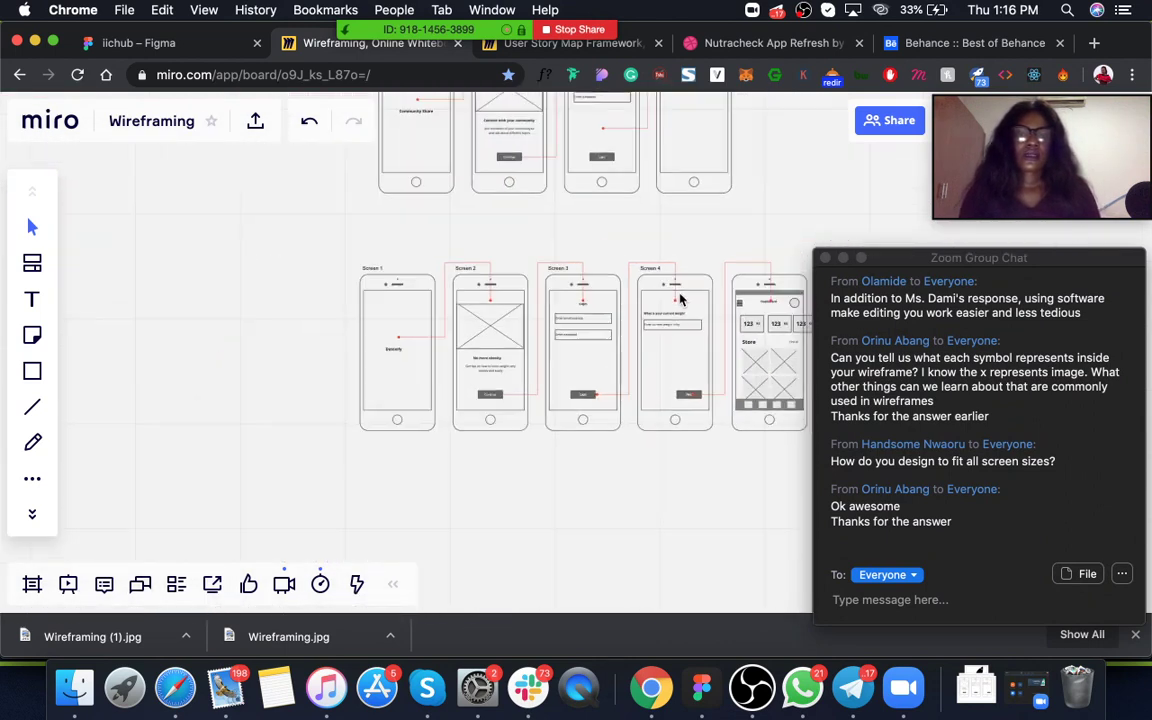
pyautogui.scroll(5, 680, 298)
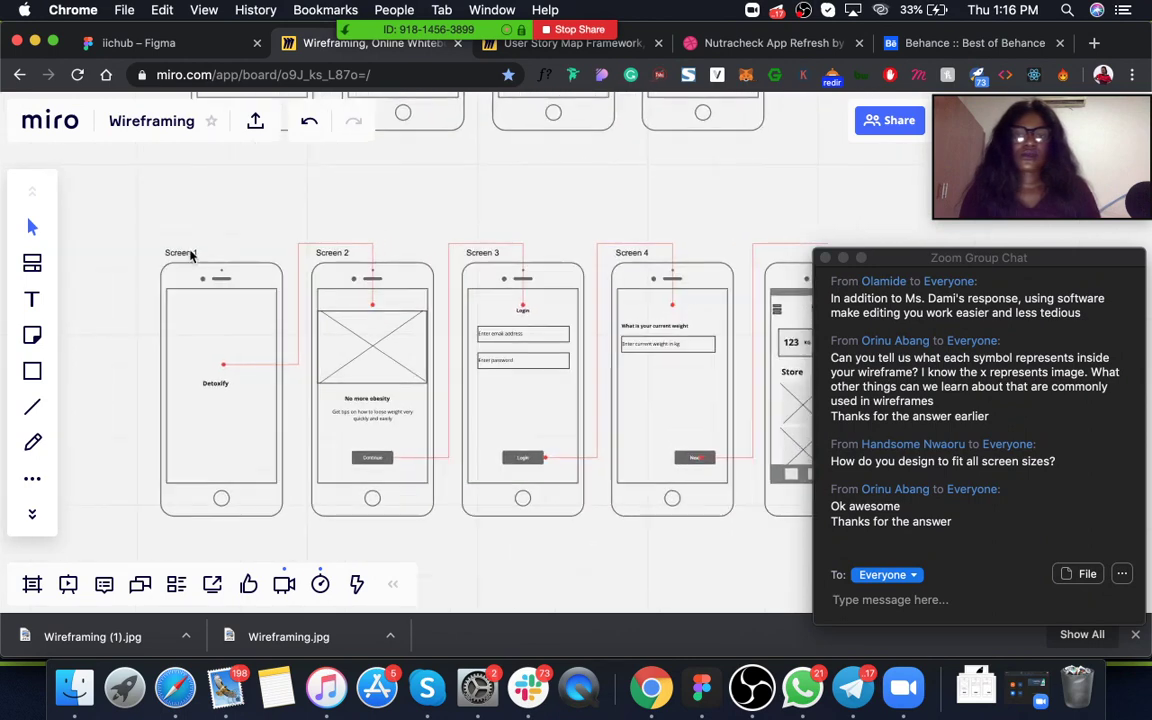
# Select the Screen 1 phone wireframe, inspect its more-options menu, then deselect it
pyautogui.click(192, 256)
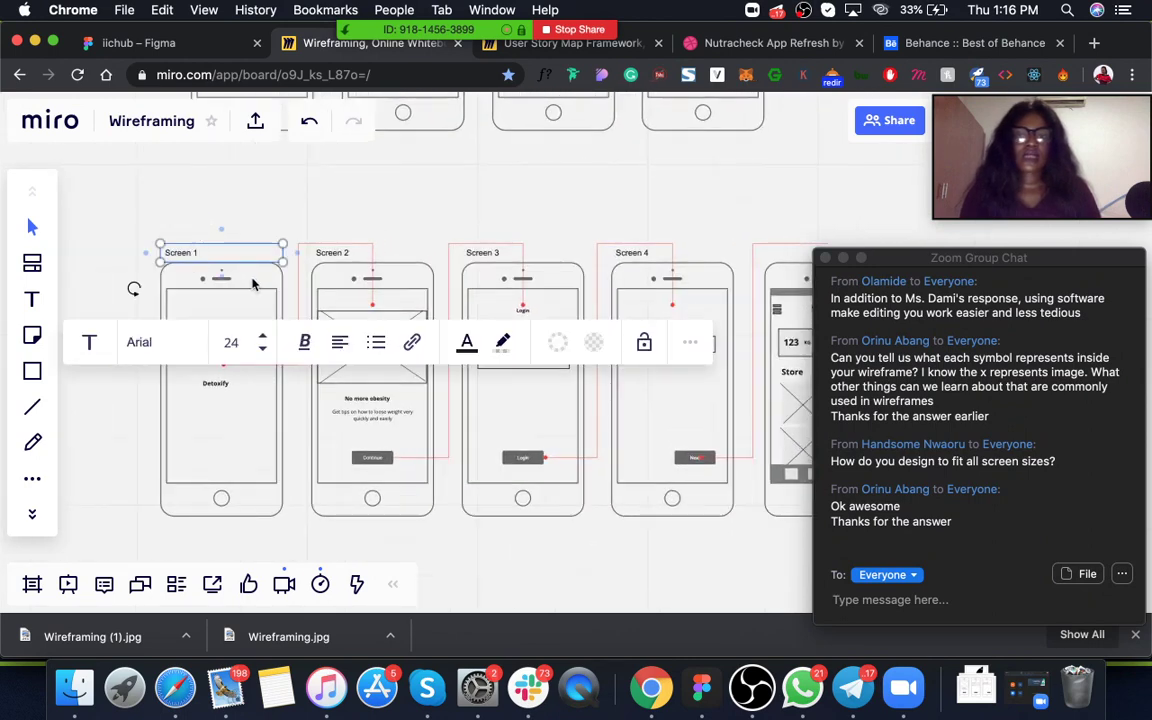
pyautogui.click(253, 285)
pyautogui.click(272, 270)
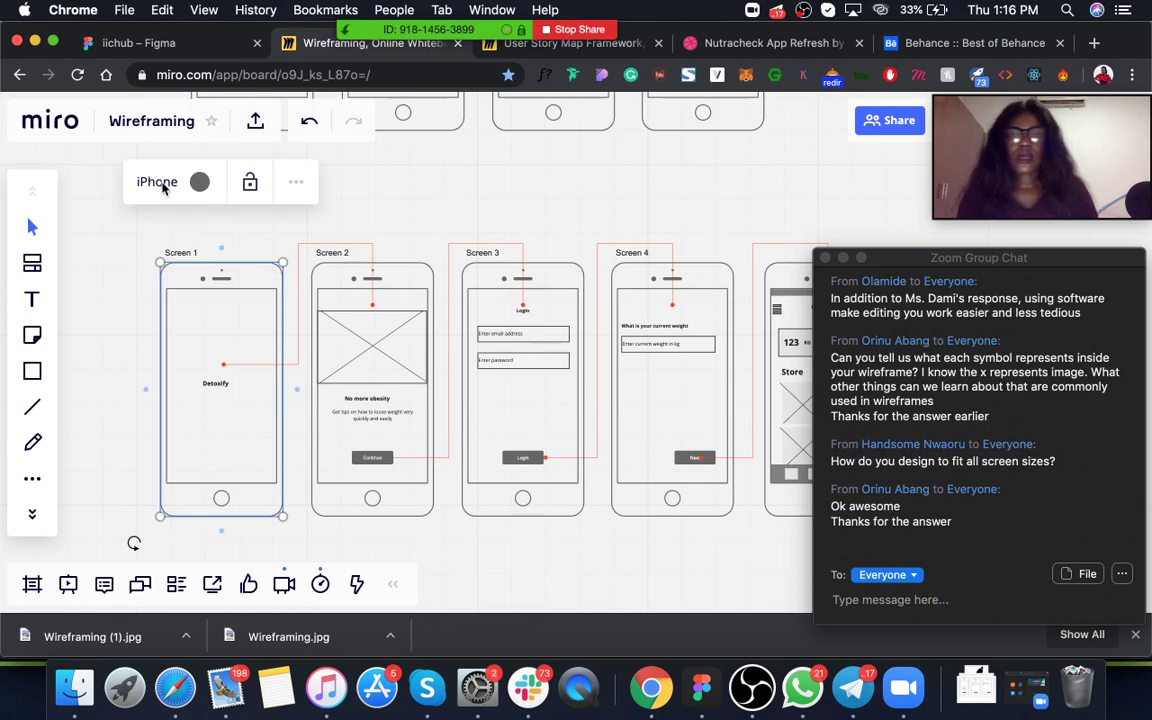
pyautogui.click(296, 184)
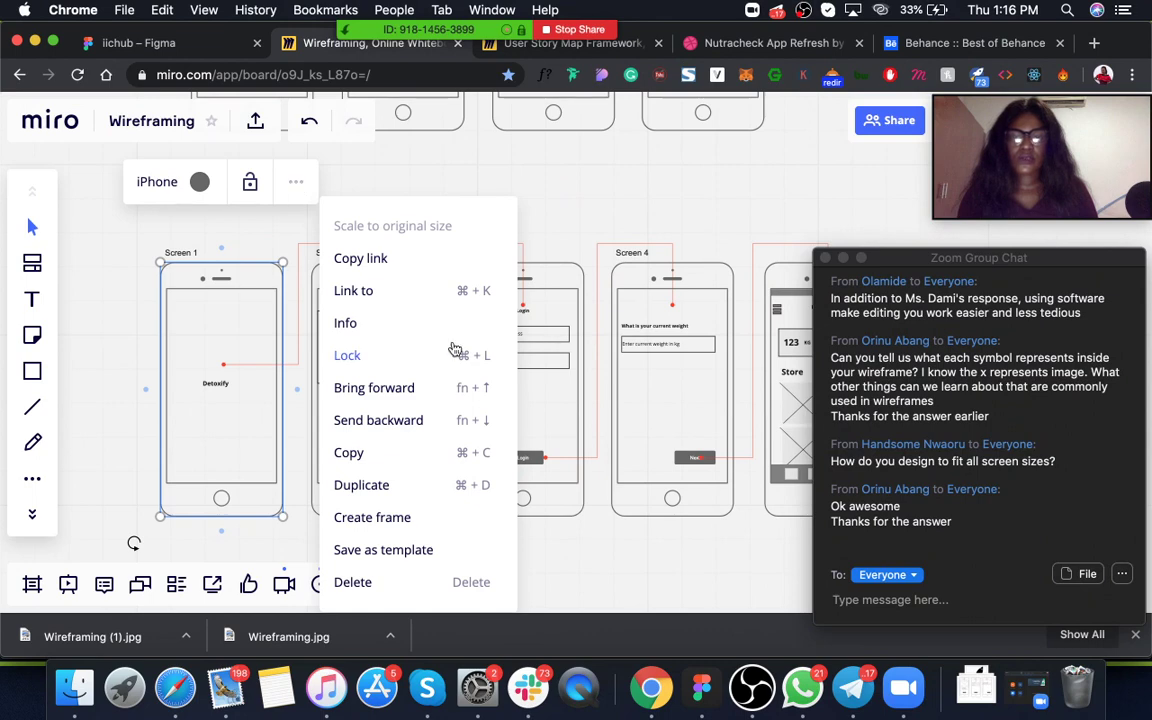
pyautogui.click(567, 202)
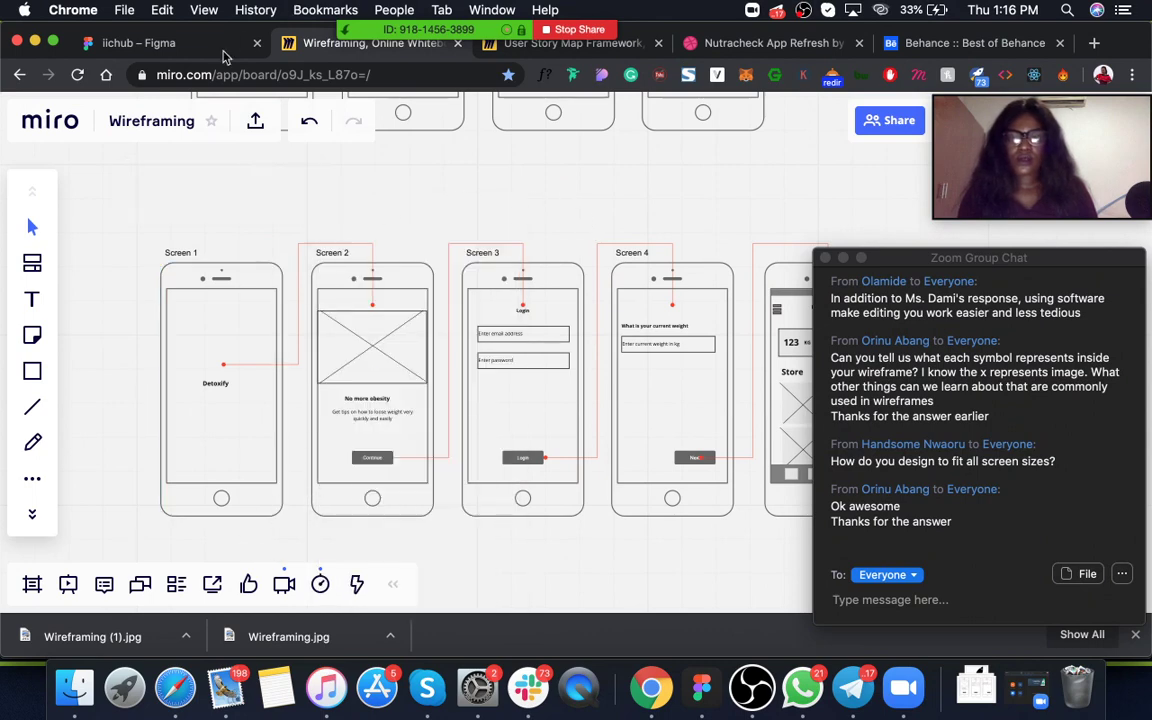
# In the iichub Figma file, pick the Frame tool, move the chat aside and go full screen
pyautogui.click(140, 43)
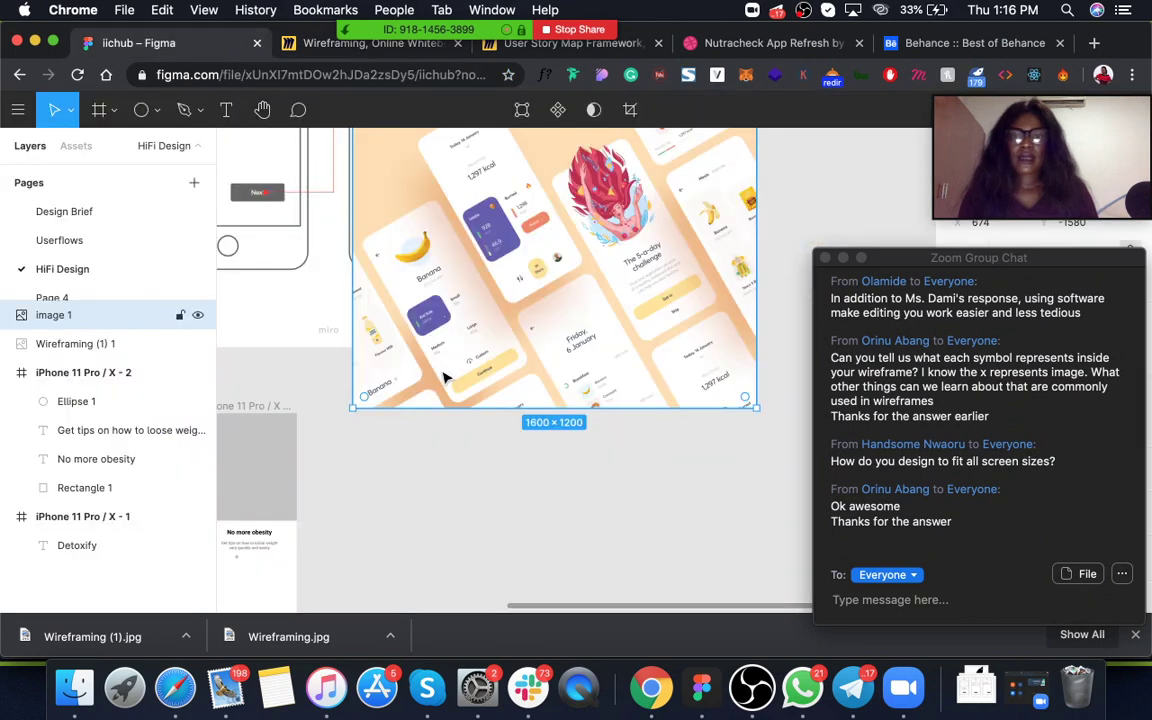
pyautogui.hscroll(-4, 445, 377)
pyautogui.scroll(-3, 445, 377)
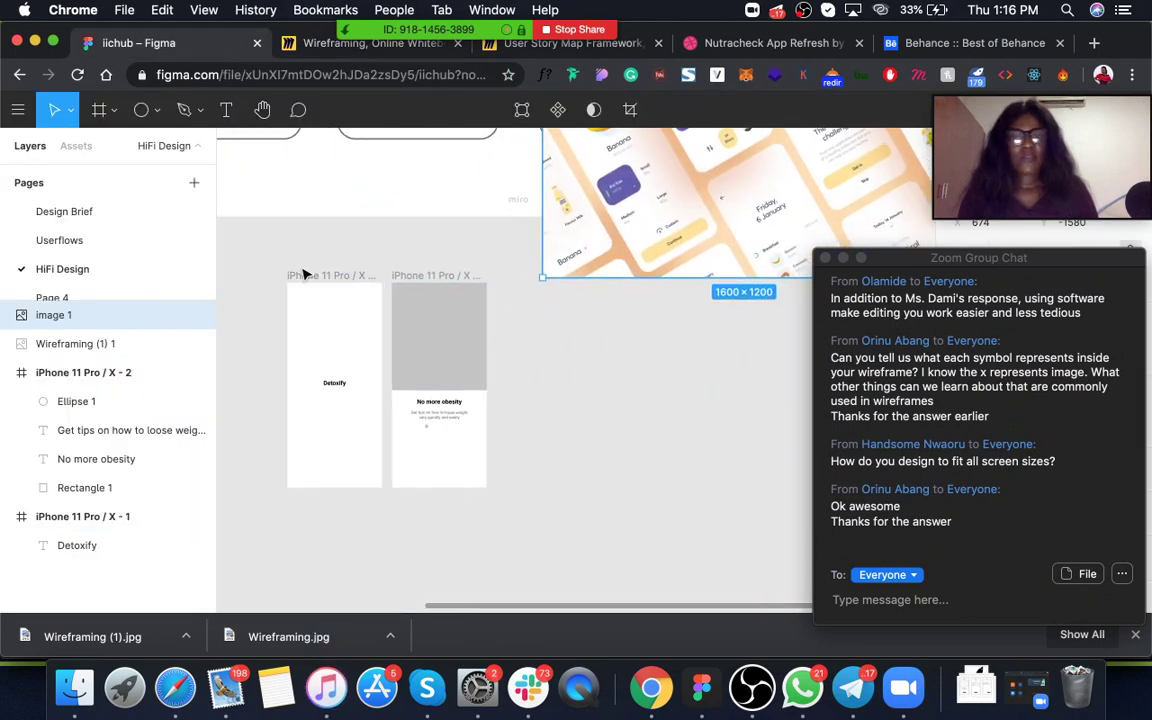
pyautogui.click(99, 115)
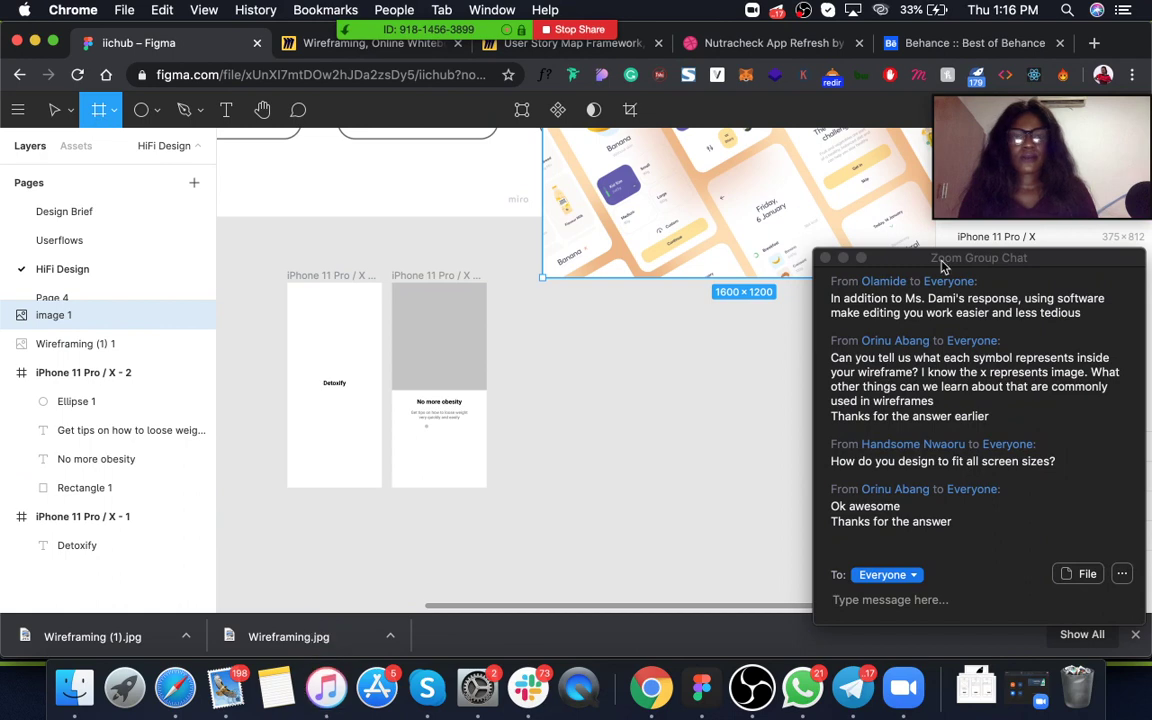
pyautogui.moveTo(900, 257); pyautogui.dragTo(735, 257)
pyautogui.moveTo(1082, 108); pyautogui.dragTo(779, 108)
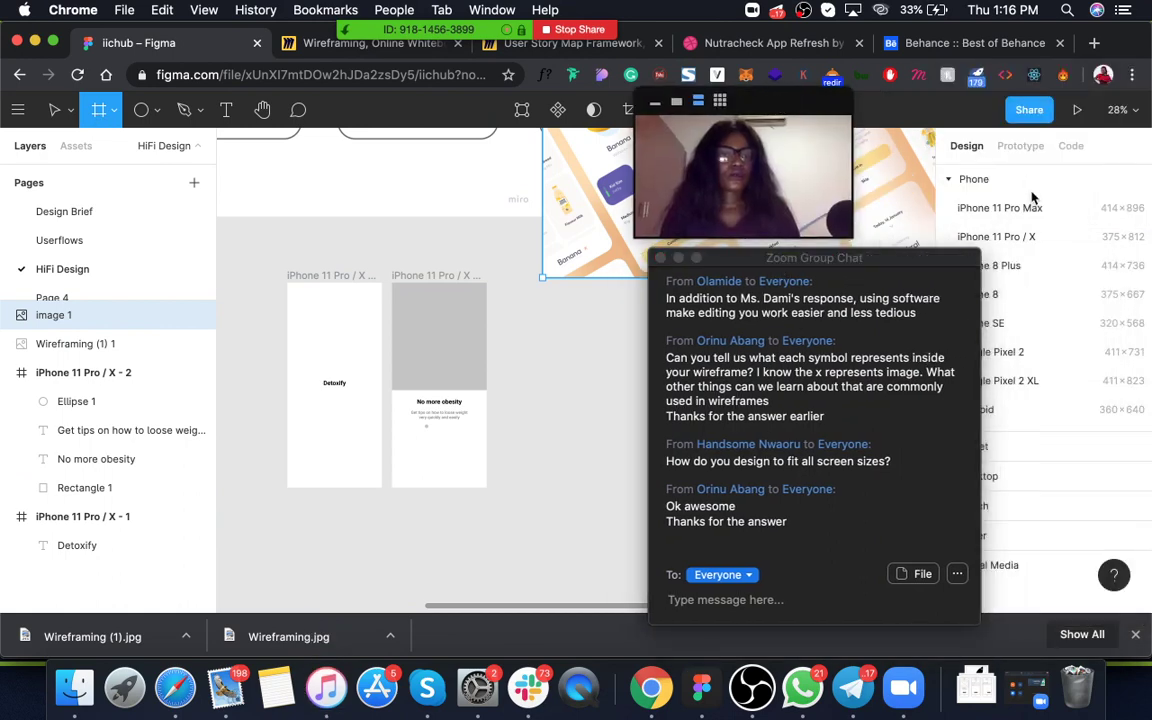
pyautogui.moveTo(946, 257); pyautogui.dragTo(864, 256)
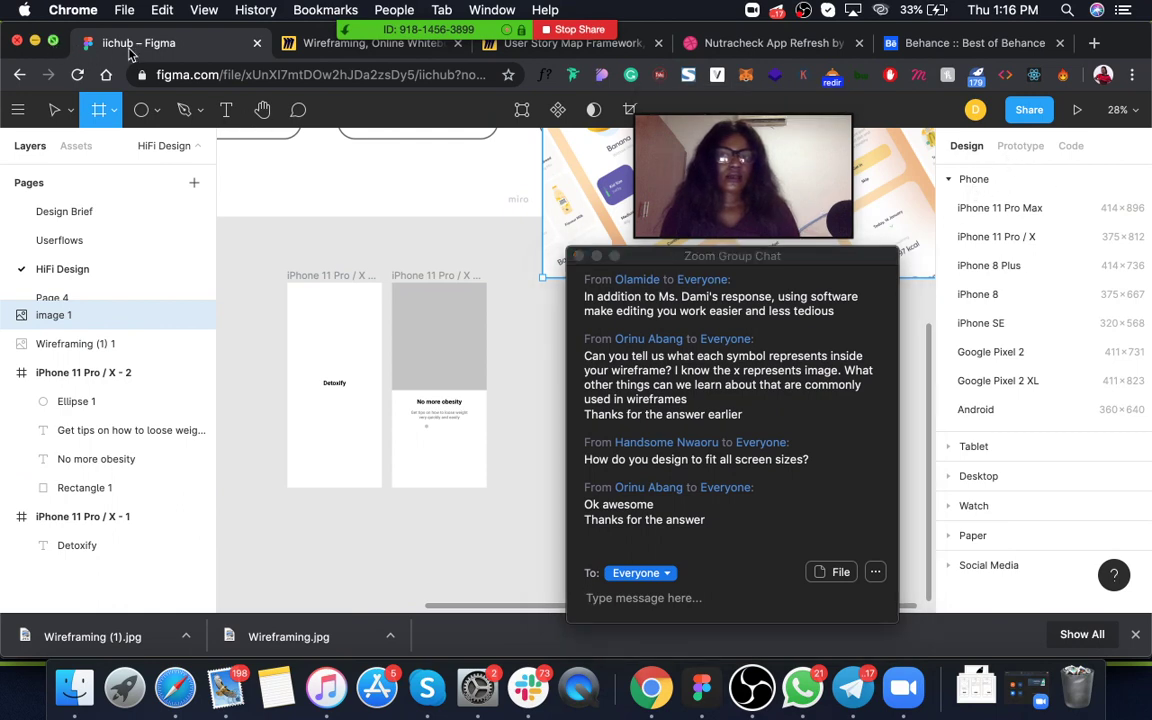
pyautogui.press('ctrl+super+f')
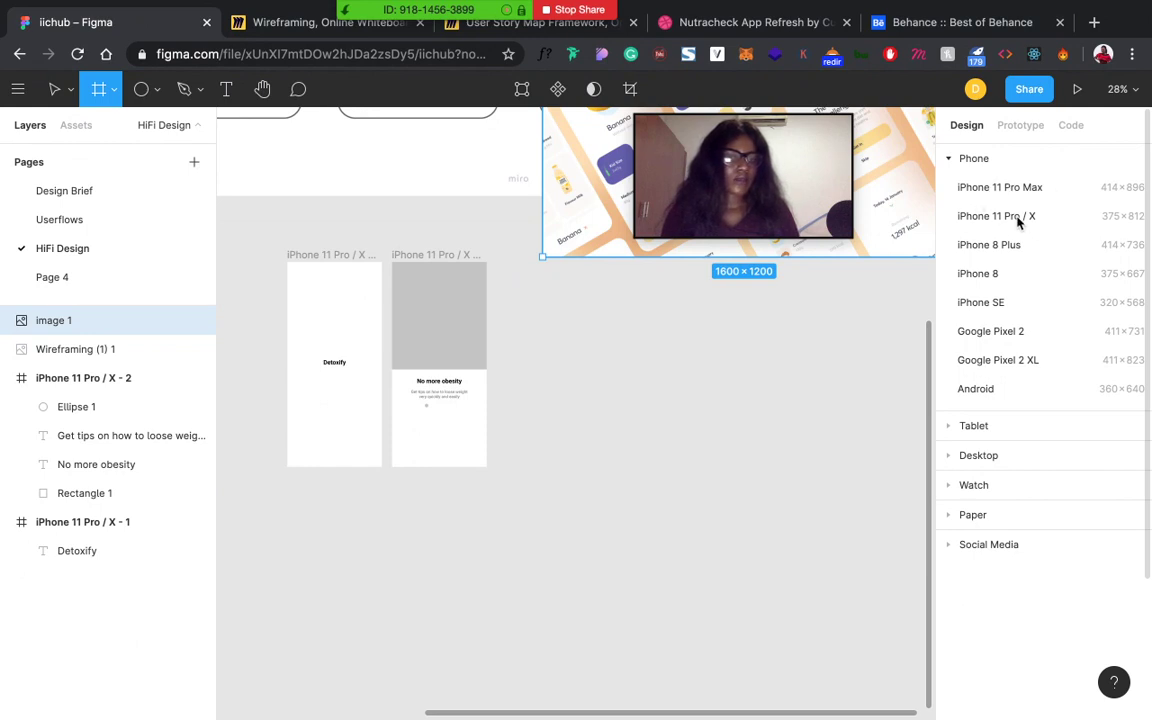
# Add then delete an iPhone 11 Pro / X frame, and expand the Tablet and Desktop presets
pyautogui.click(1017, 220)
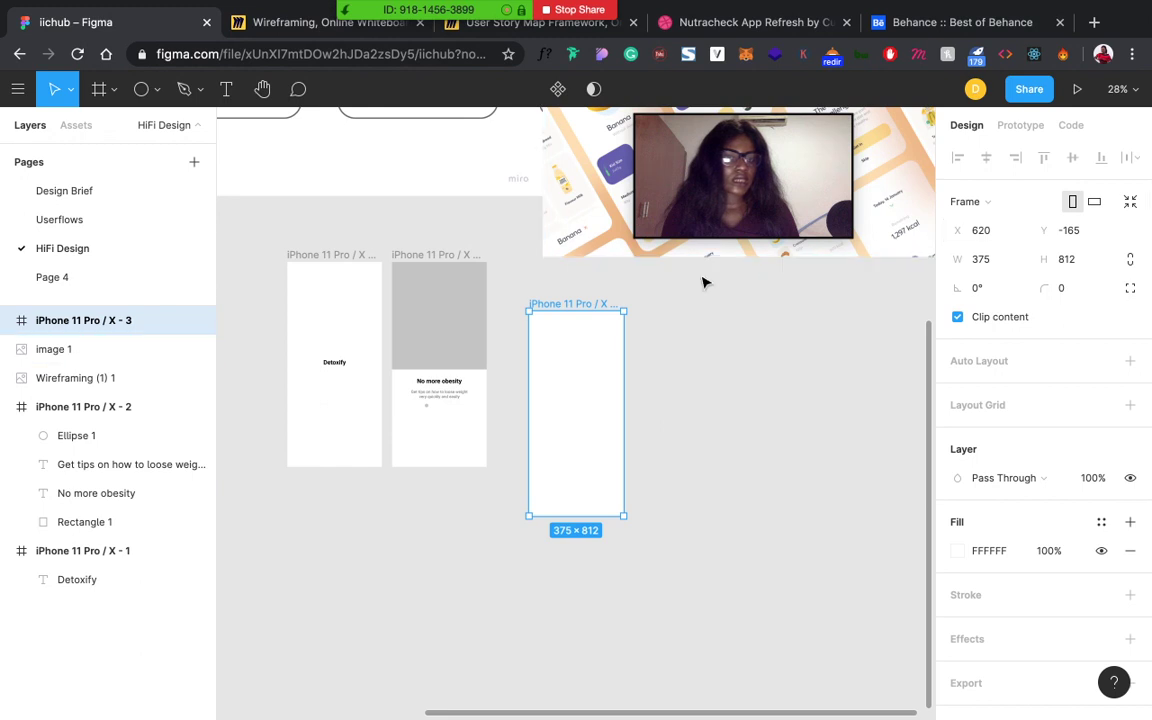
pyautogui.press('Delete')
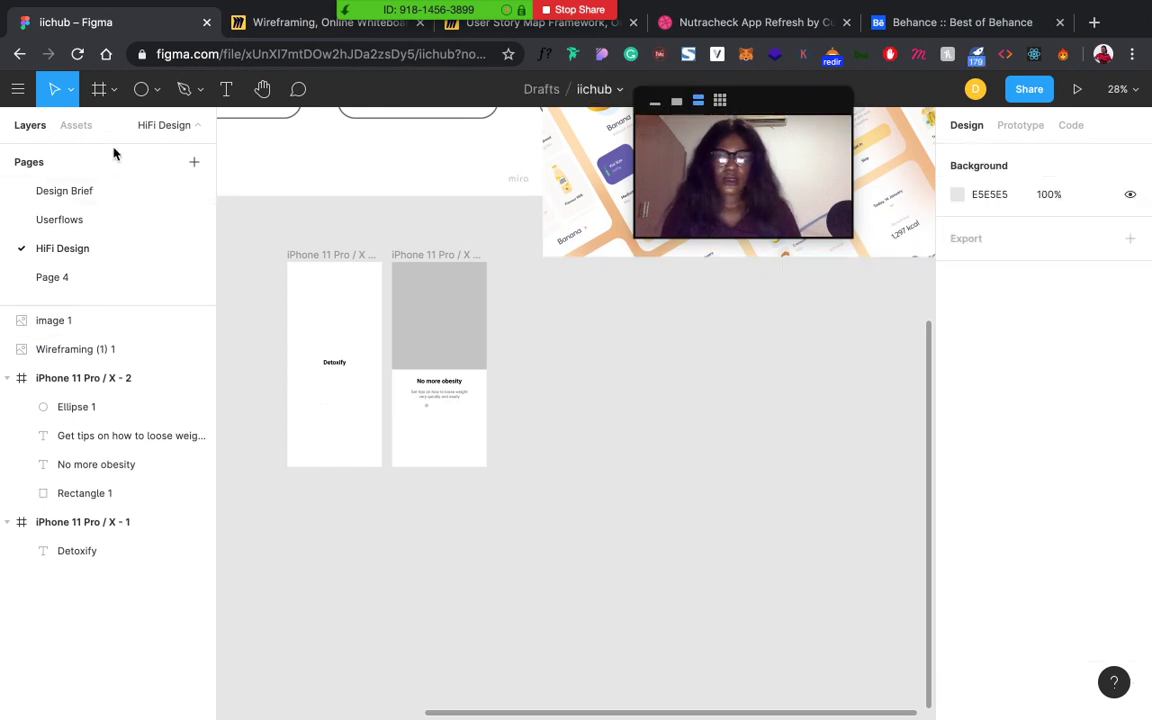
pyautogui.click(100, 91)
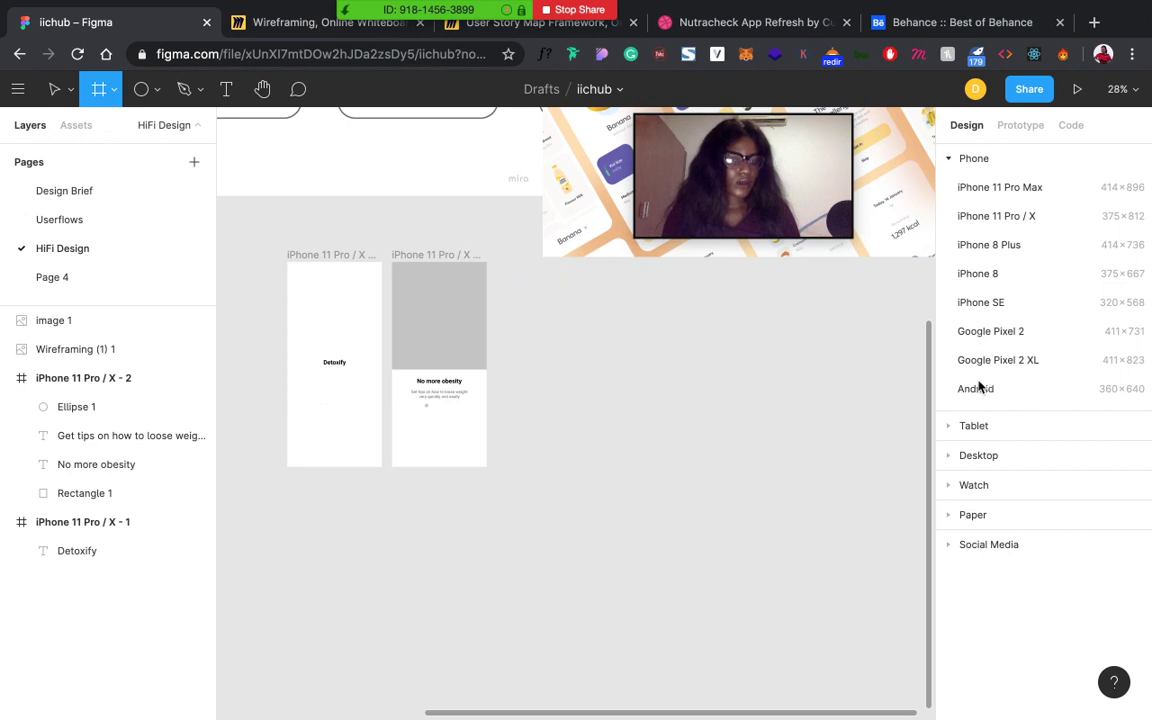
pyautogui.click(951, 428)
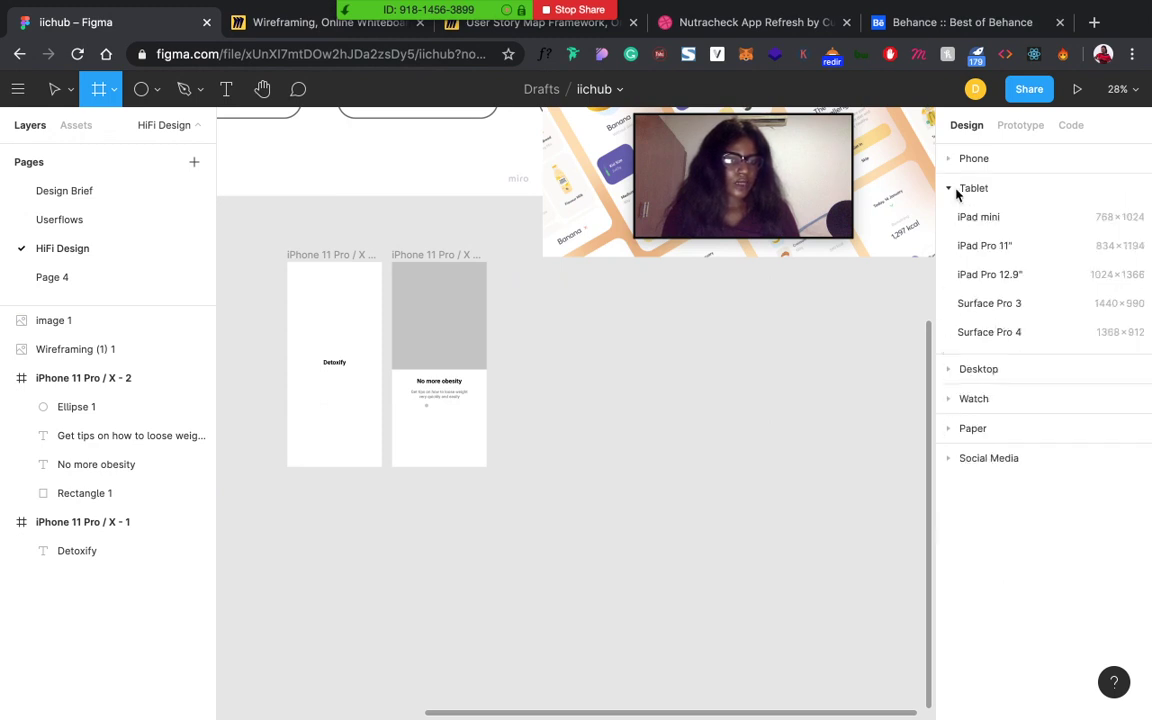
pyautogui.click(951, 369)
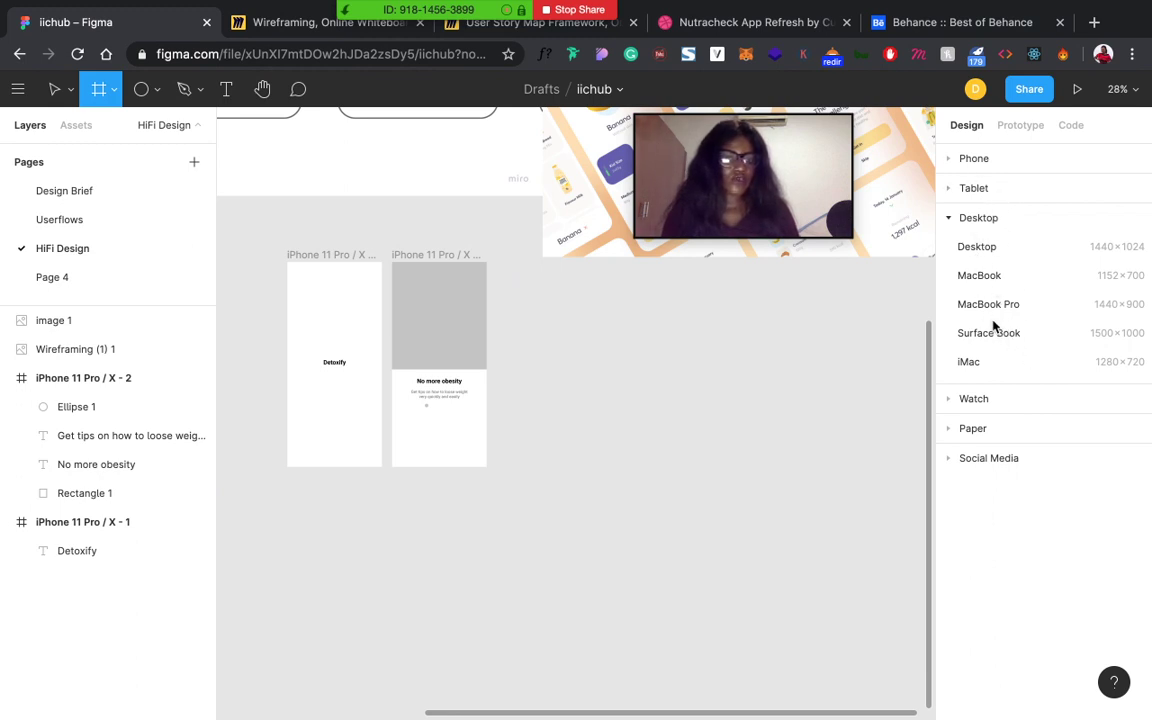
# Collapse the Desktop presets, reopen Zoom's group chat via More, and move the chat and video windows aside
pyautogui.click(950, 220)
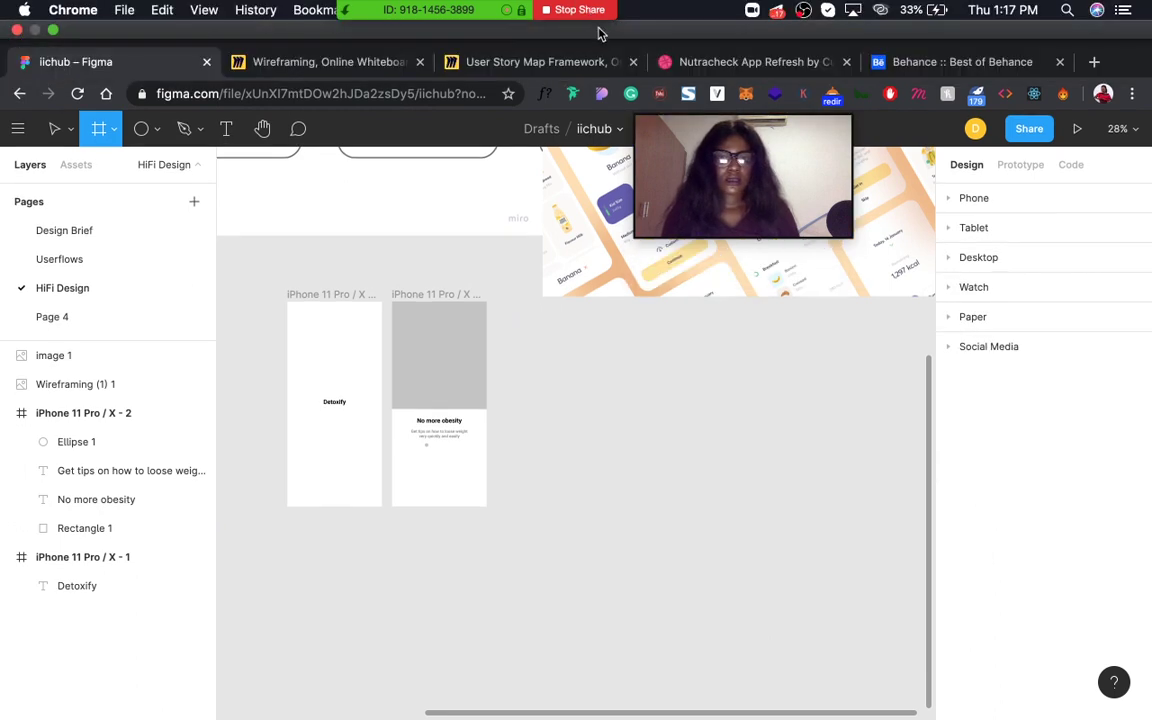
pyautogui.moveTo(480, 10)
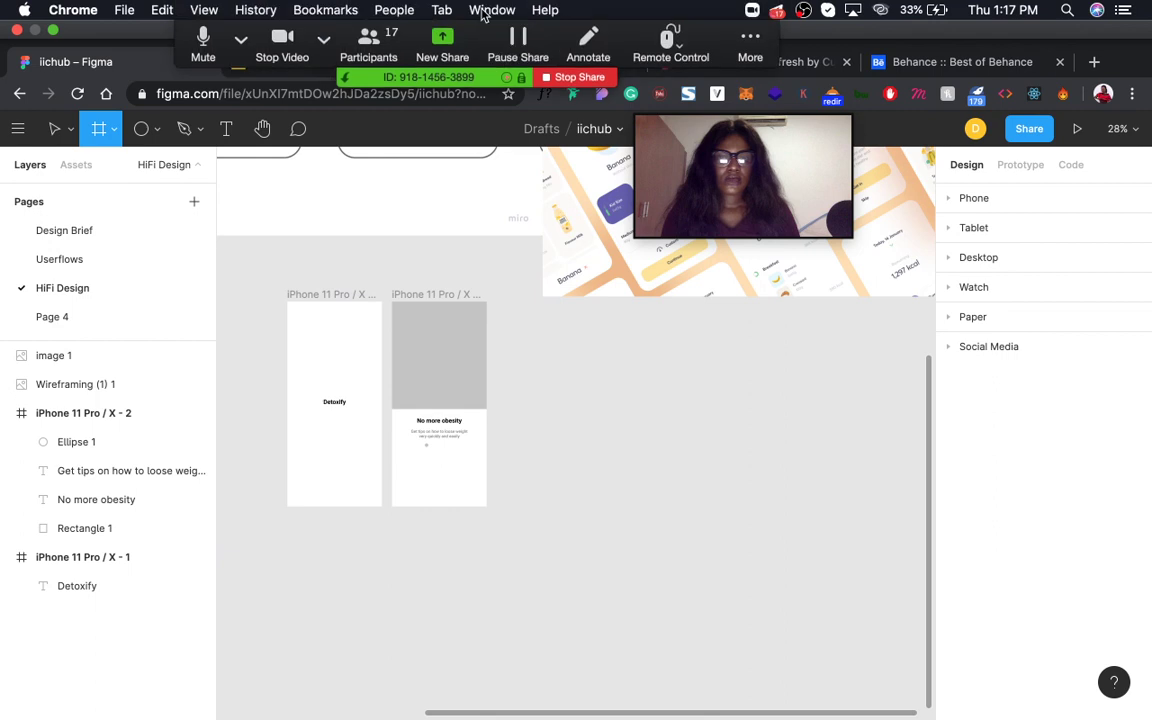
pyautogui.click(748, 42)
pyautogui.click(760, 88)
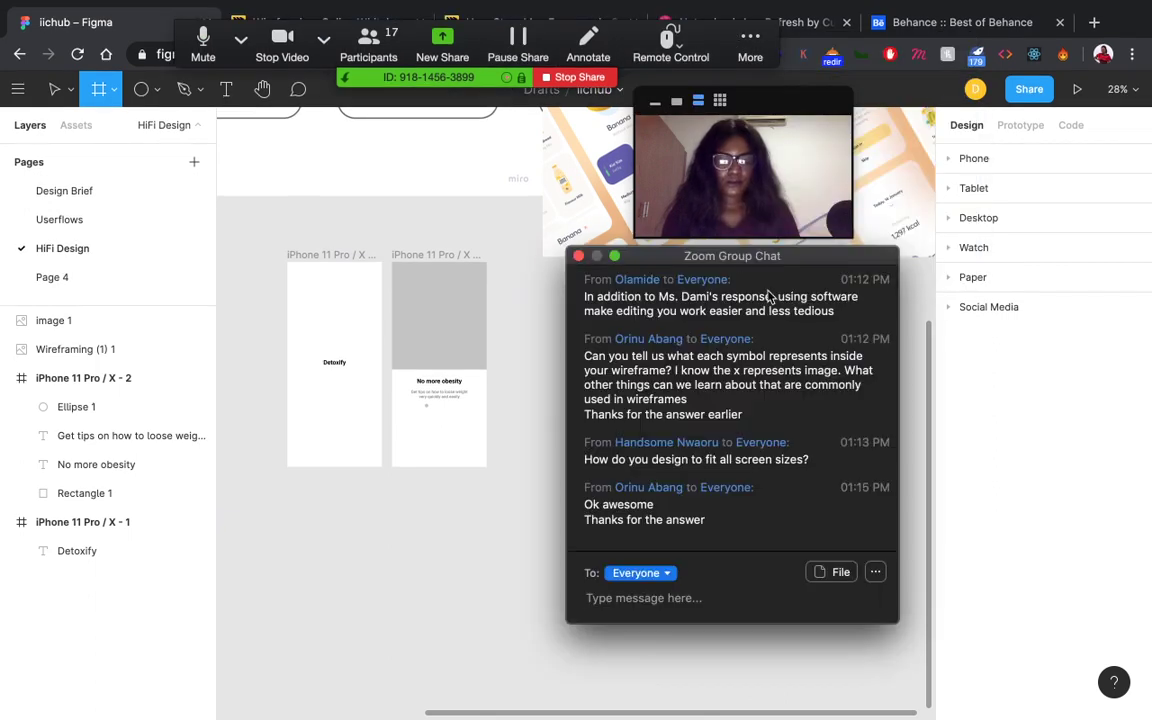
pyautogui.moveTo(784, 260); pyautogui.dragTo(792, 260)
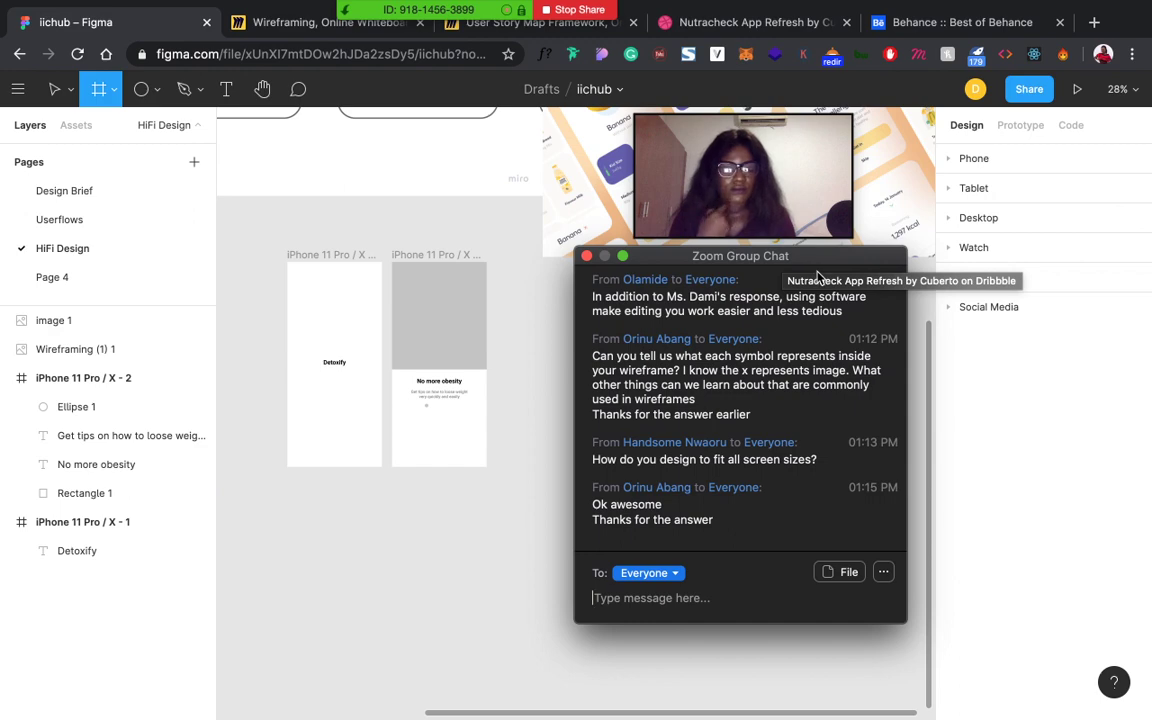
pyautogui.moveTo(805, 270); pyautogui.dragTo(966, 346)
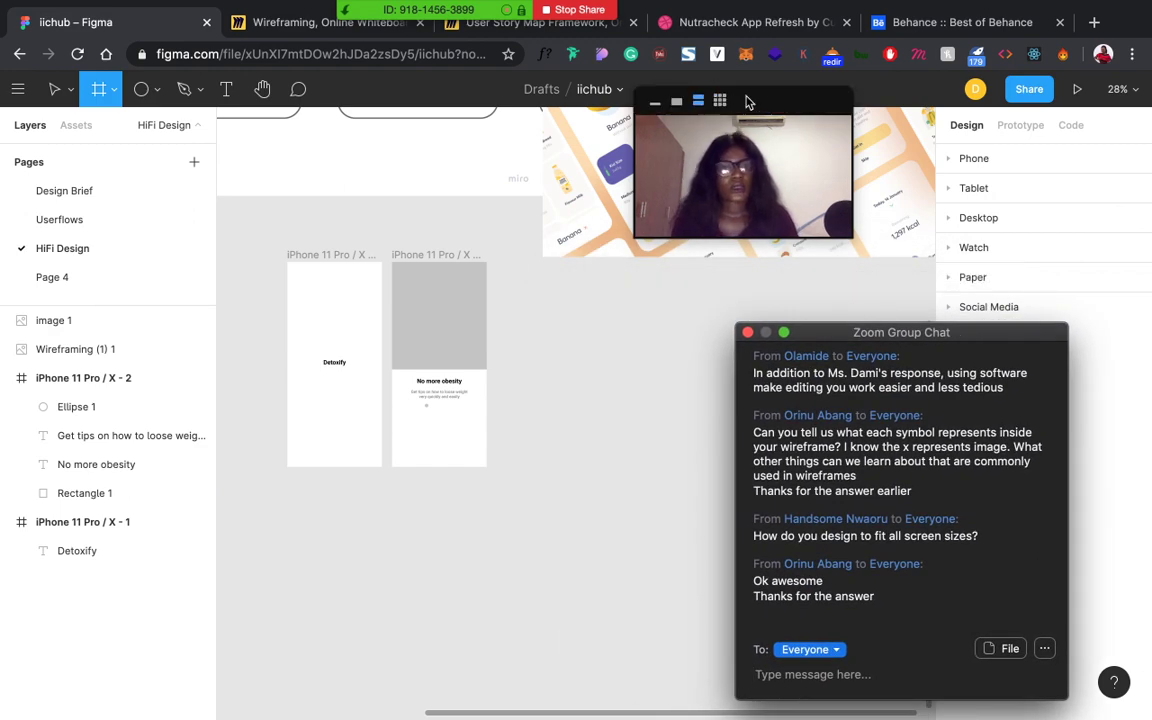
pyautogui.moveTo(746, 98); pyautogui.dragTo(896, 162)
# Delete the accidentally placed 100×100 Frame 1 from the Figma canvas
pyautogui.scroll(3, 708, 205)
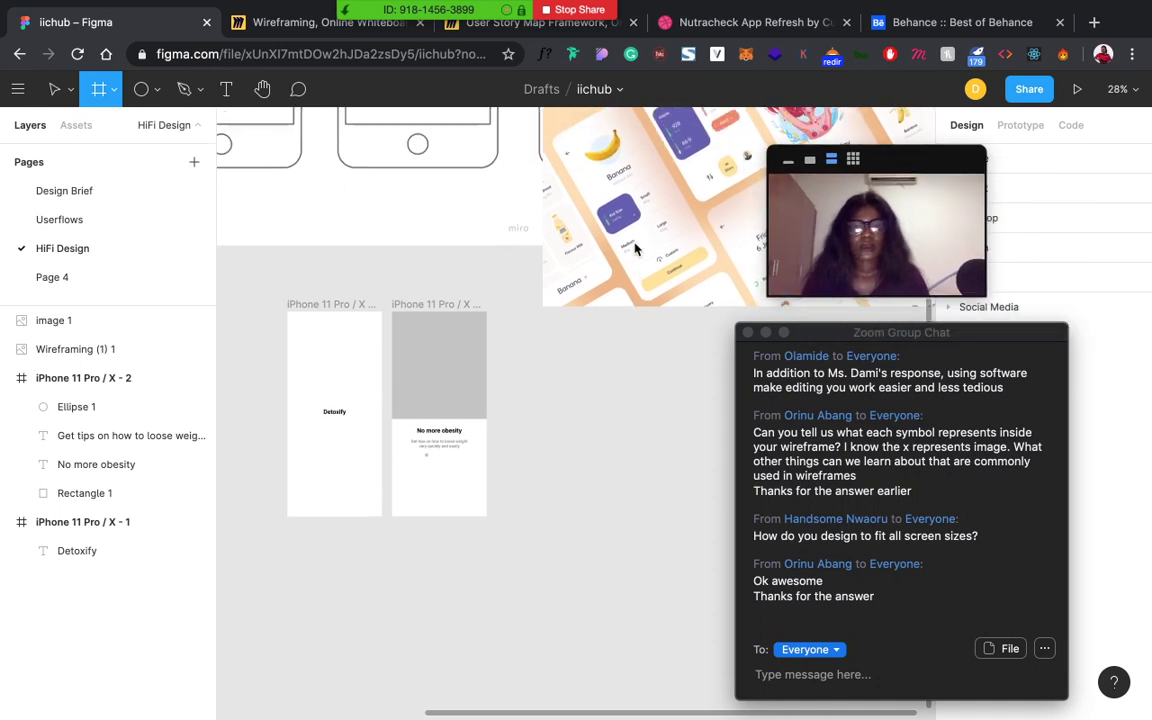
pyautogui.click(403, 350)
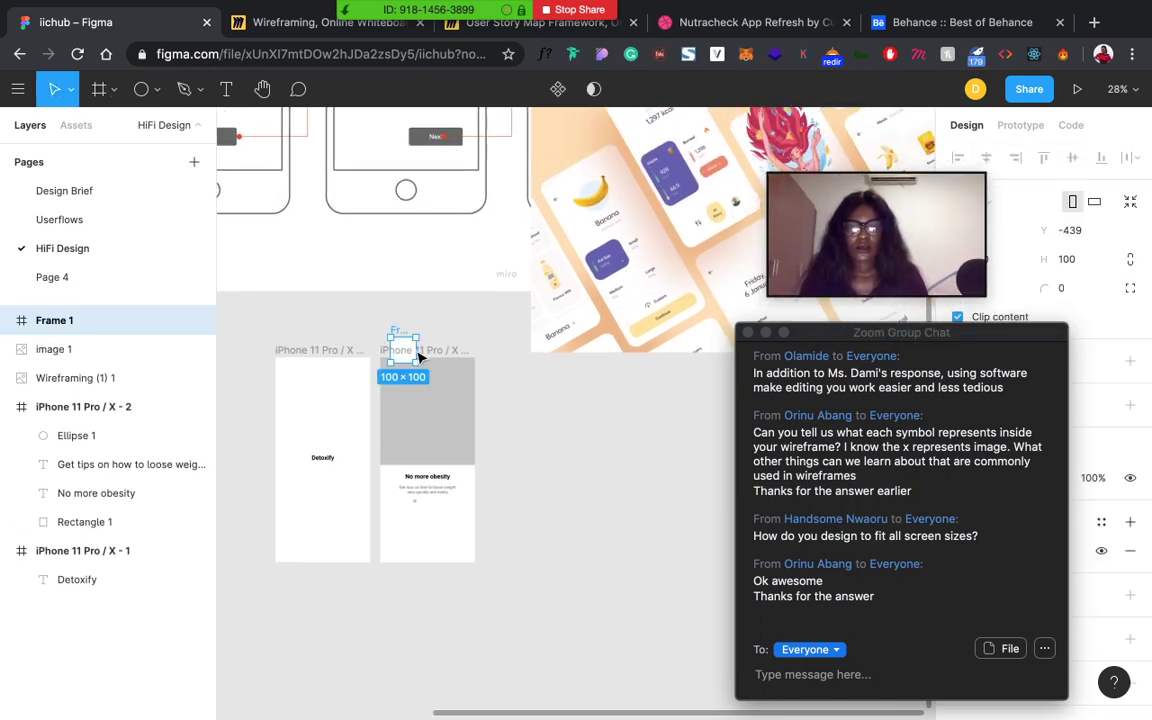
pyautogui.press('Delete')
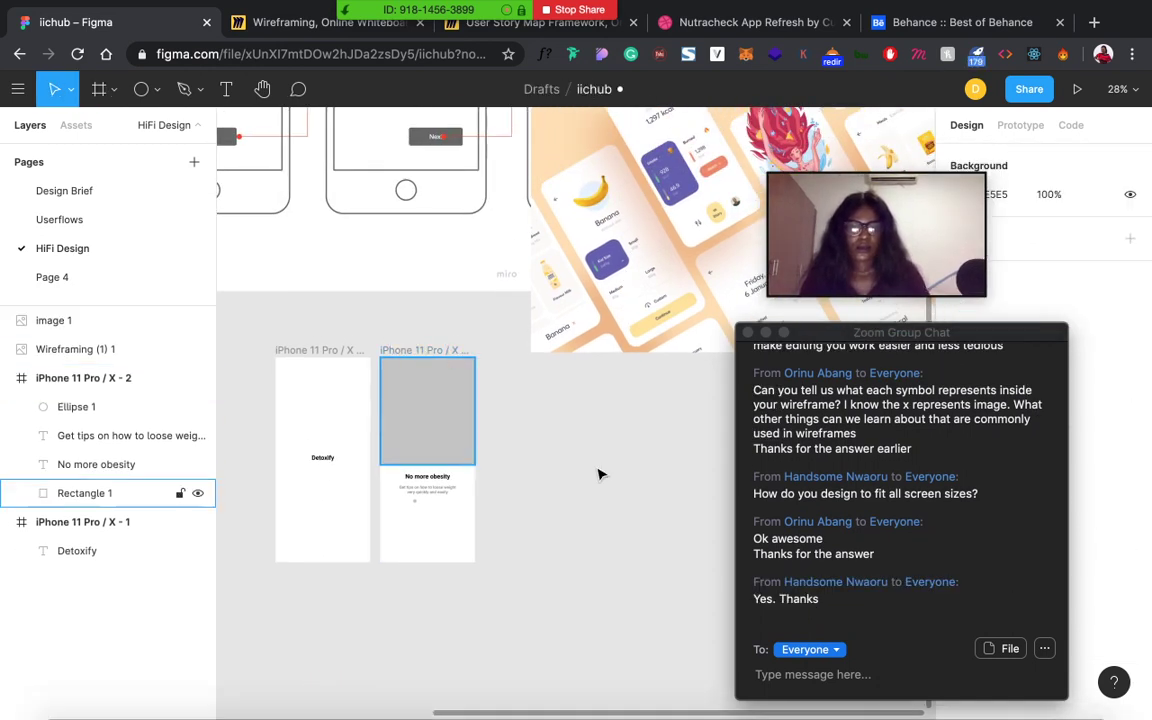
pyautogui.scroll(2, 648, 543)
pyautogui.hscroll(-2, 514, 481)
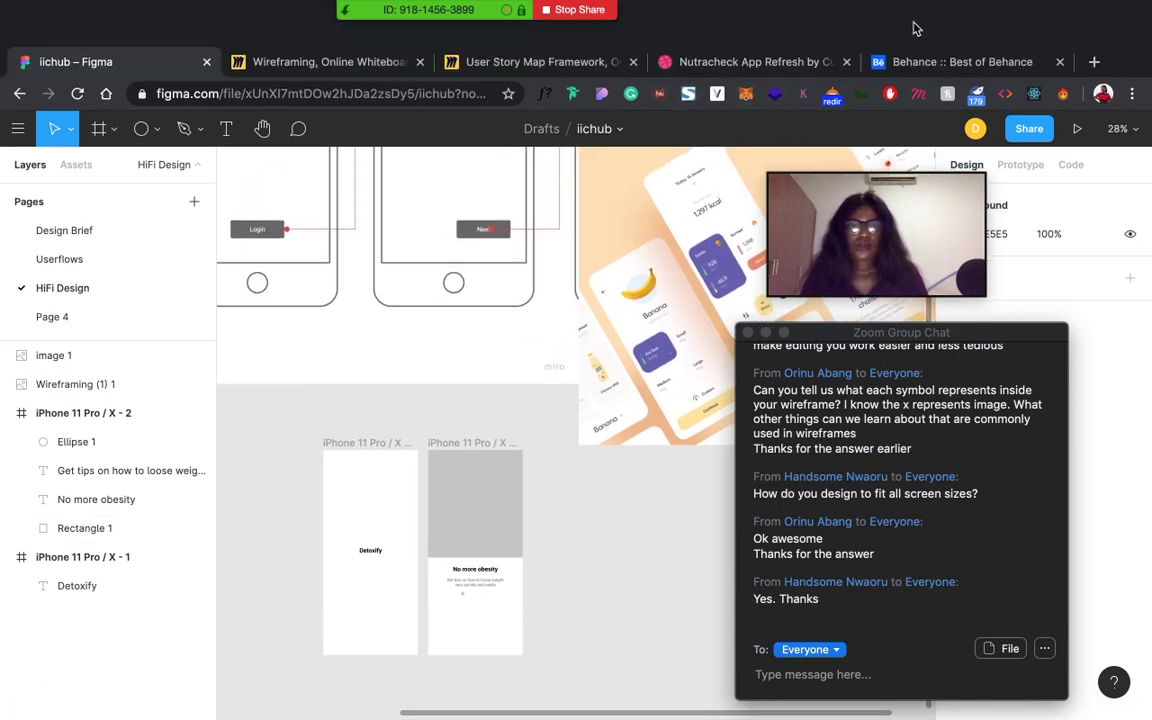
# Open freepik.com in a new tab and search for 'weight'
pyautogui.click(1093, 22)
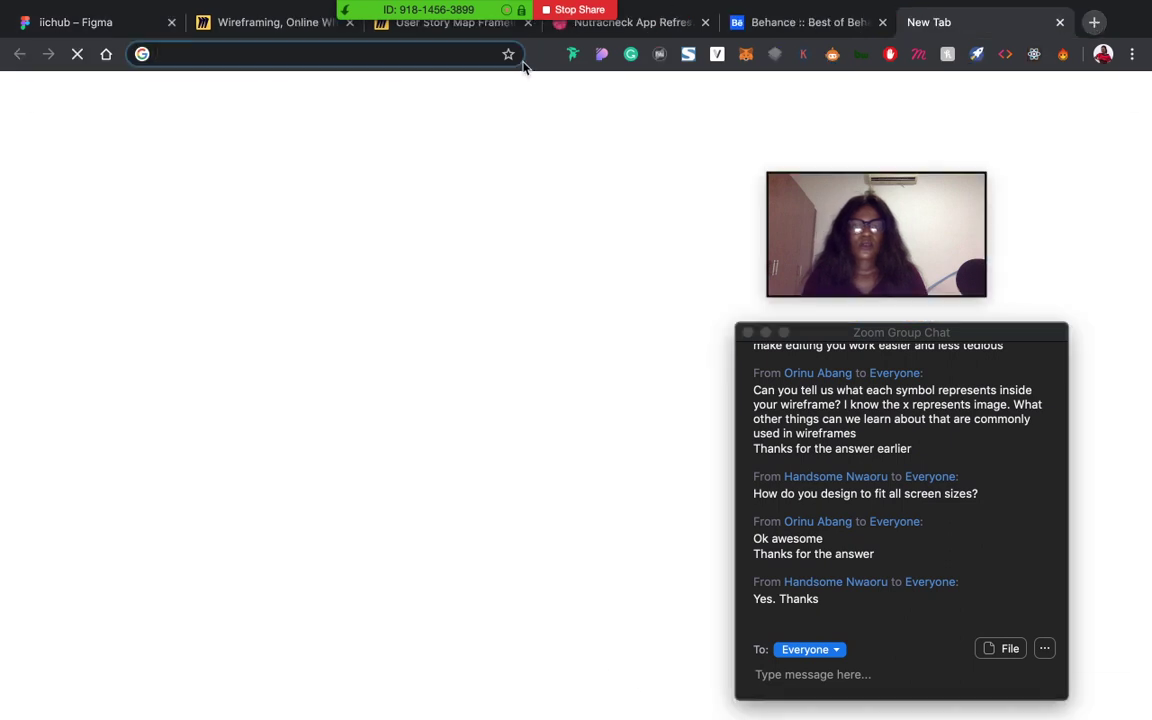
pyautogui.write('fr')
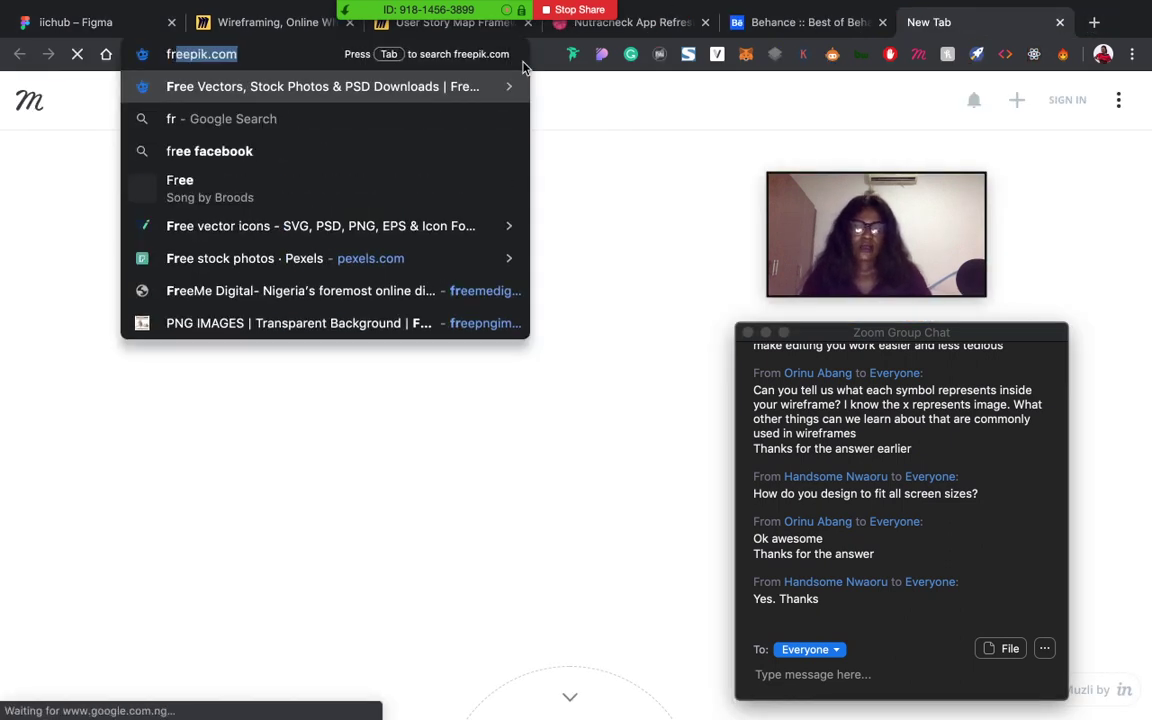
pyautogui.press('Return')
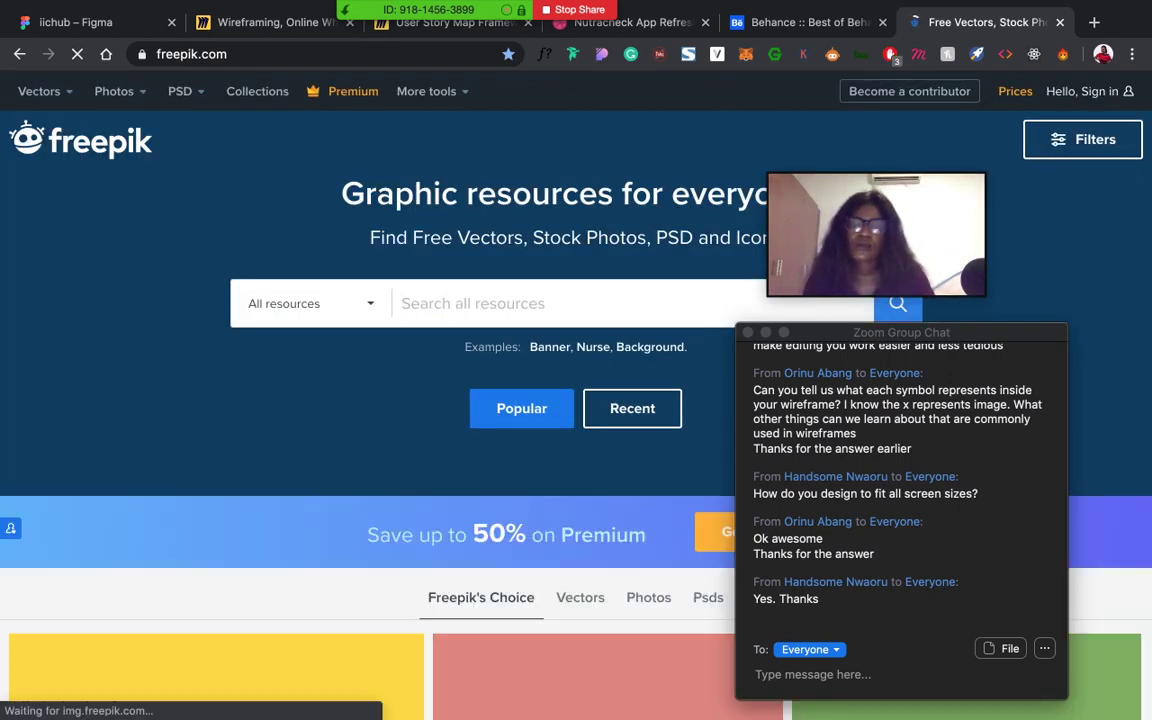
pyautogui.write('weight')
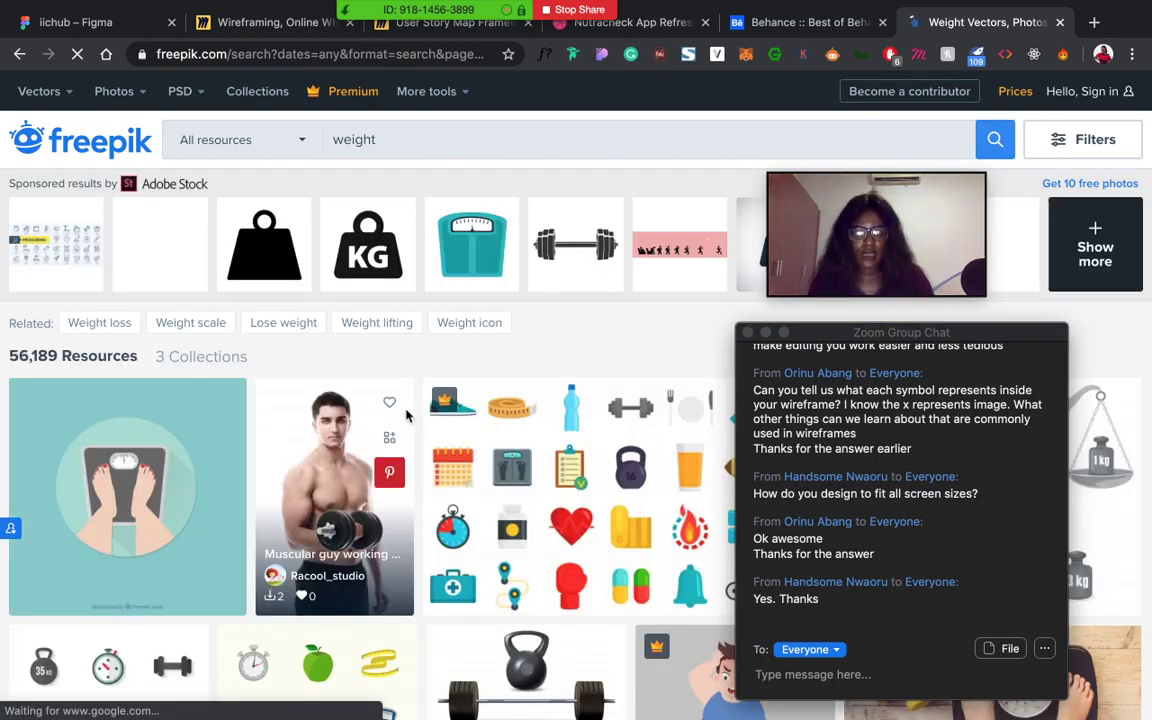
# Open the Group people practicing activities illustration in a new tab
pyautogui.scroll(-2, 407, 416)
pyautogui.scroll(-1, 407, 416)
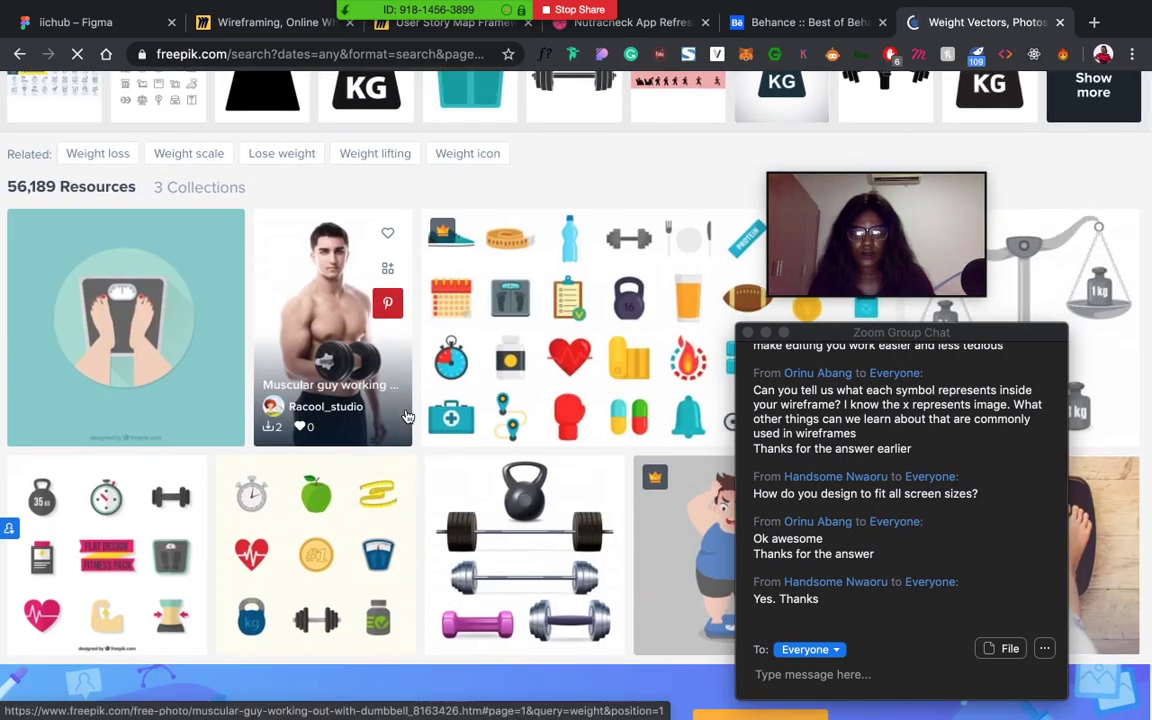
pyautogui.scroll(-3, 407, 416)
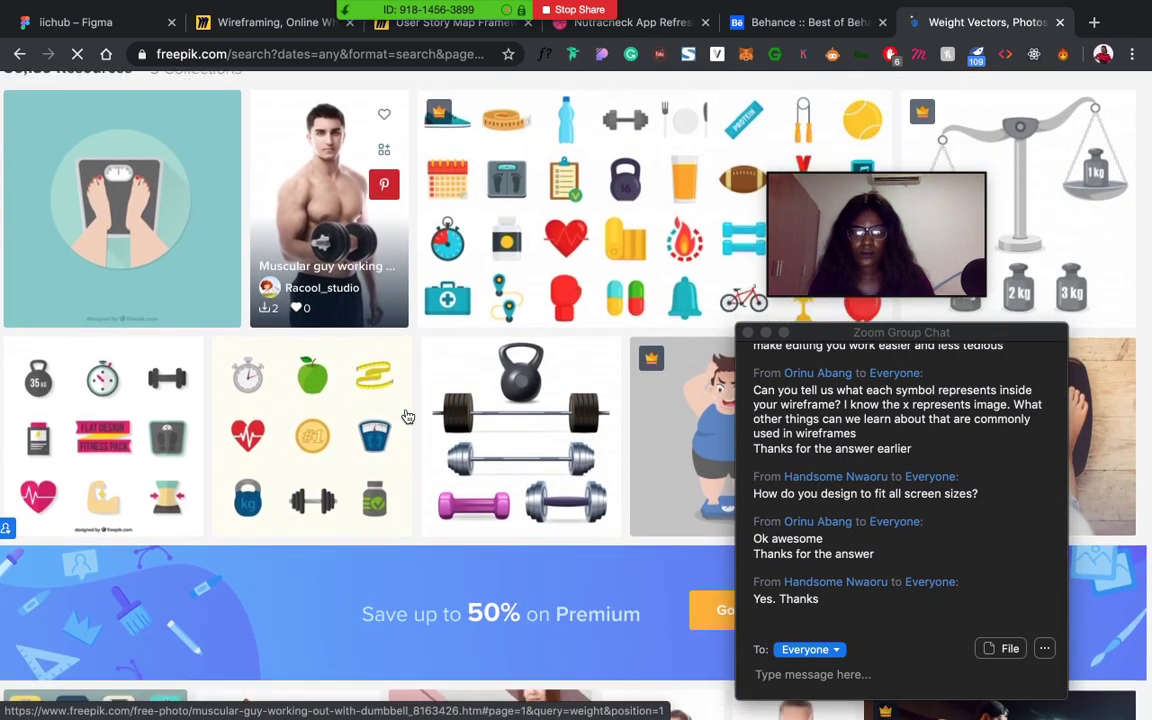
pyautogui.scroll(-3, 407, 416)
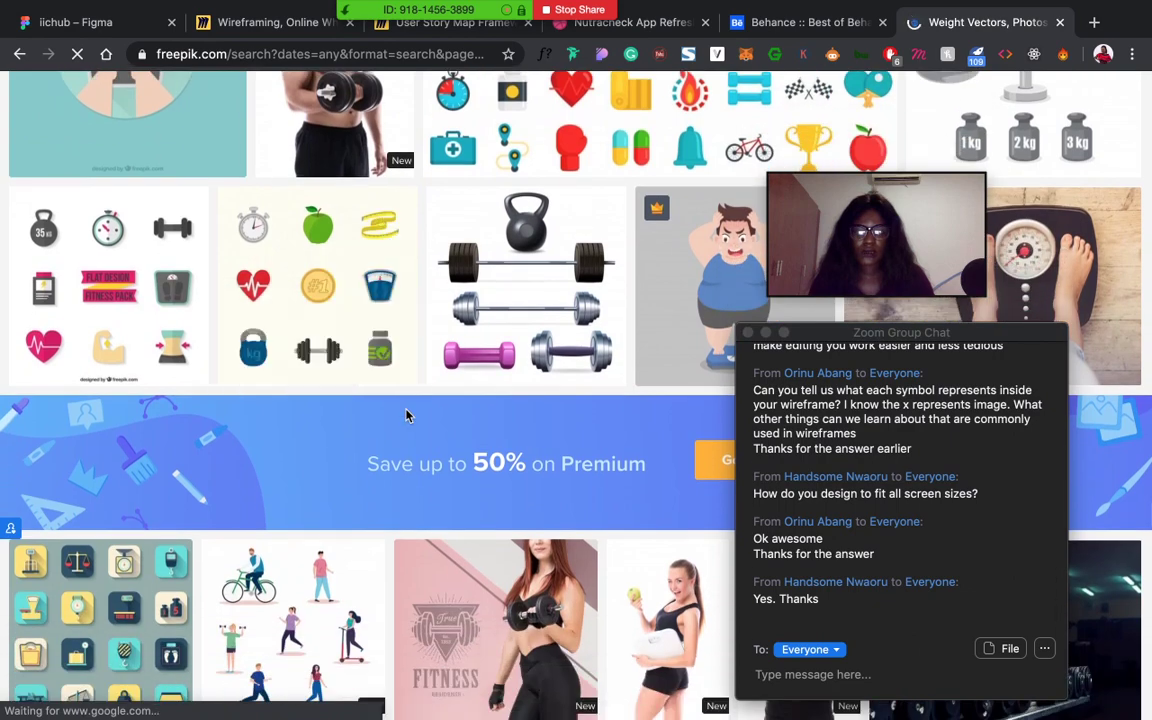
pyautogui.scroll(-3, 404, 414)
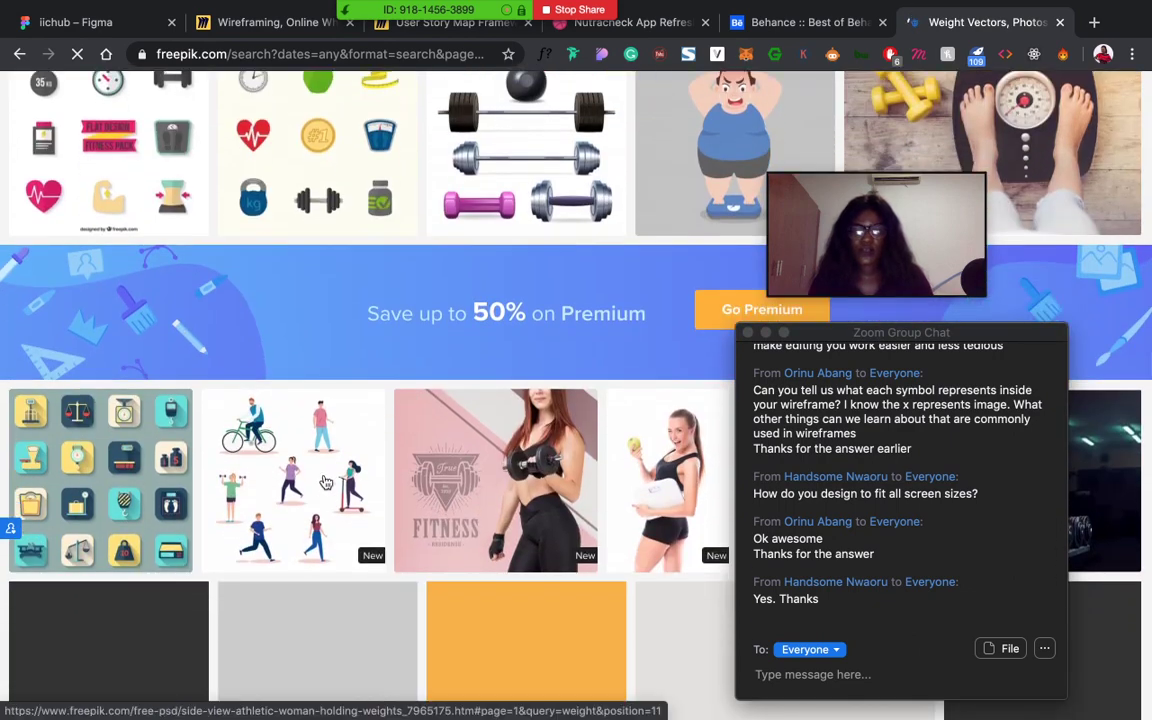
pyautogui.click(322, 444)
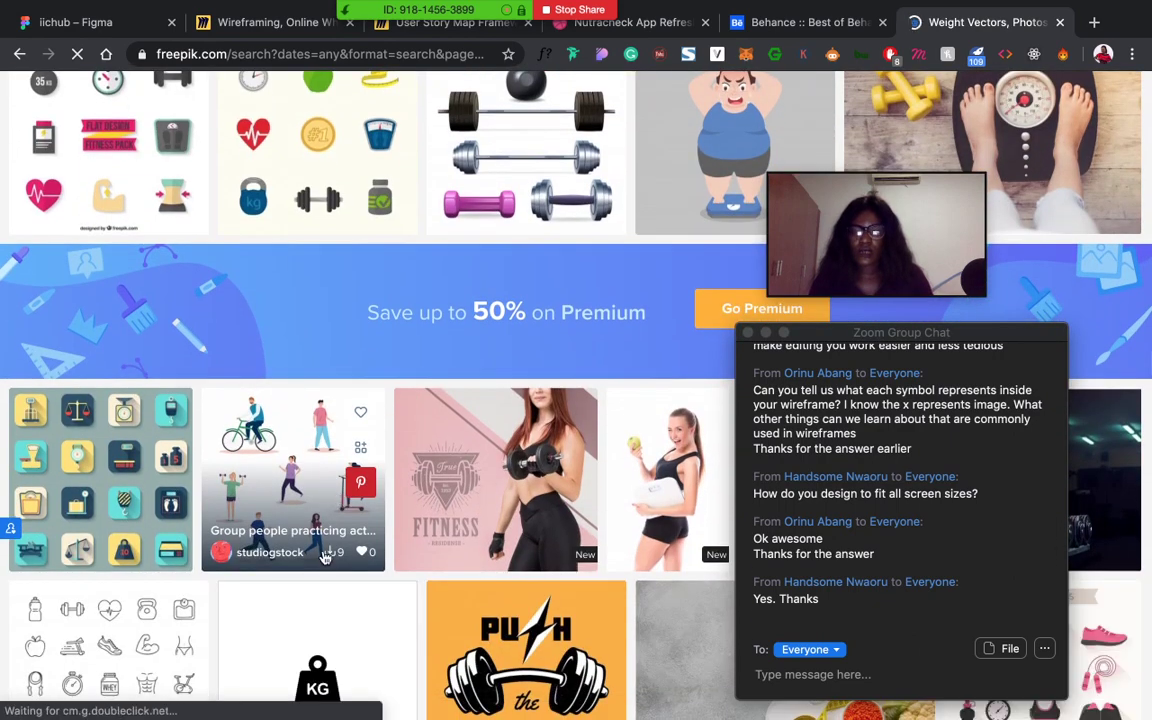
pyautogui.rightClick(262, 400)
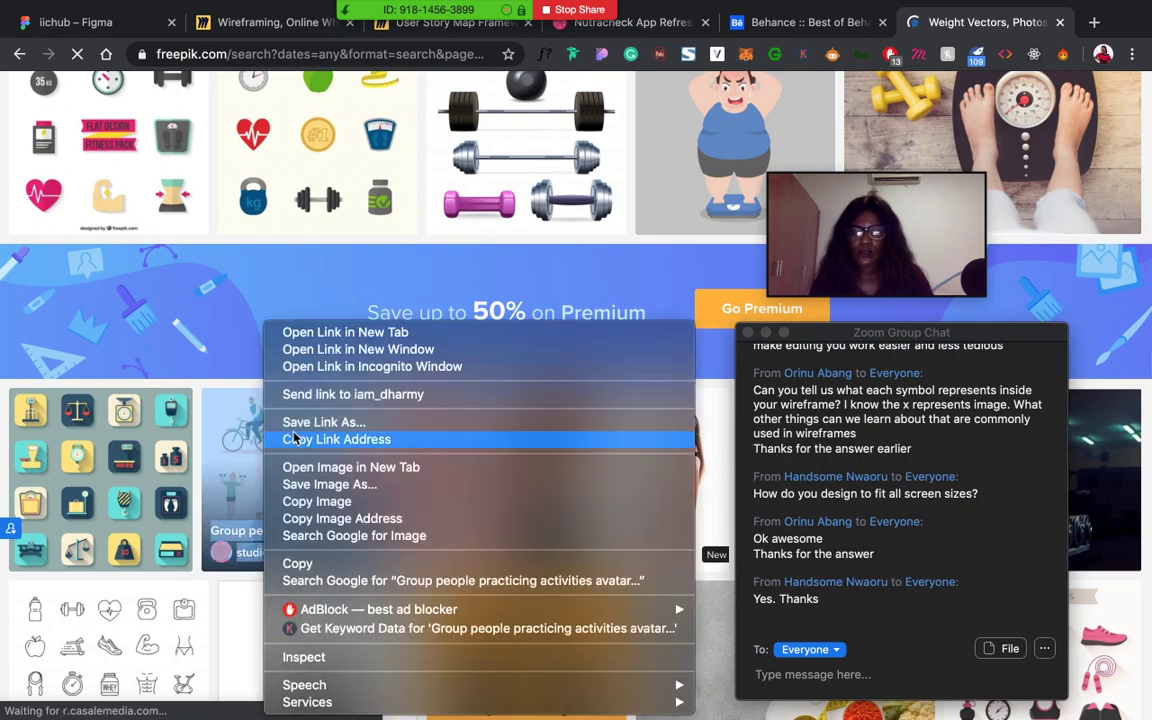
pyautogui.click(344, 332)
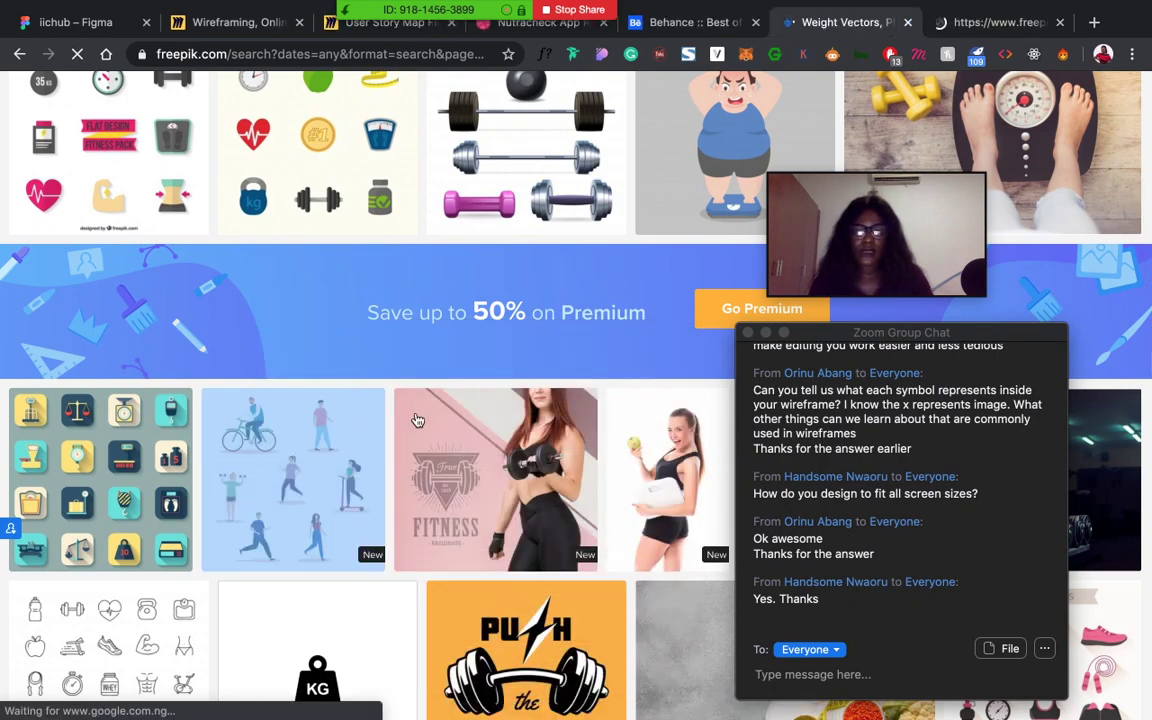
# Browse further results and open the Diabetes control illustration in a new tab
pyautogui.scroll(-5, 437, 284)
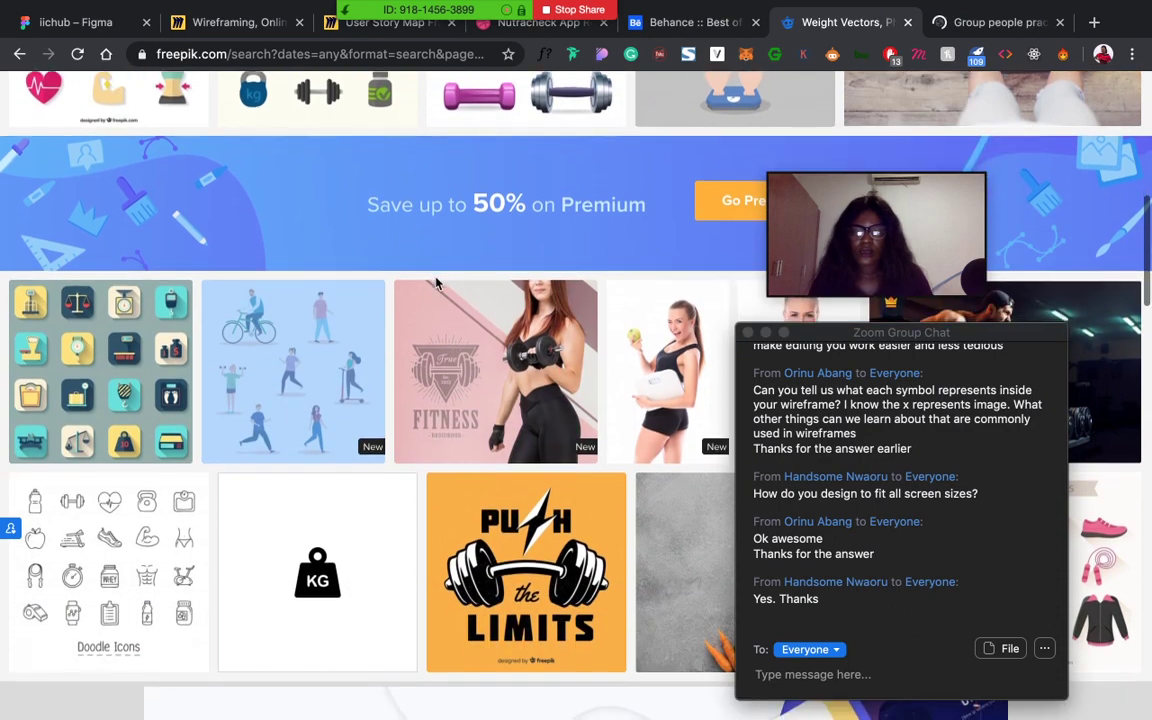
pyautogui.scroll(-4, 437, 284)
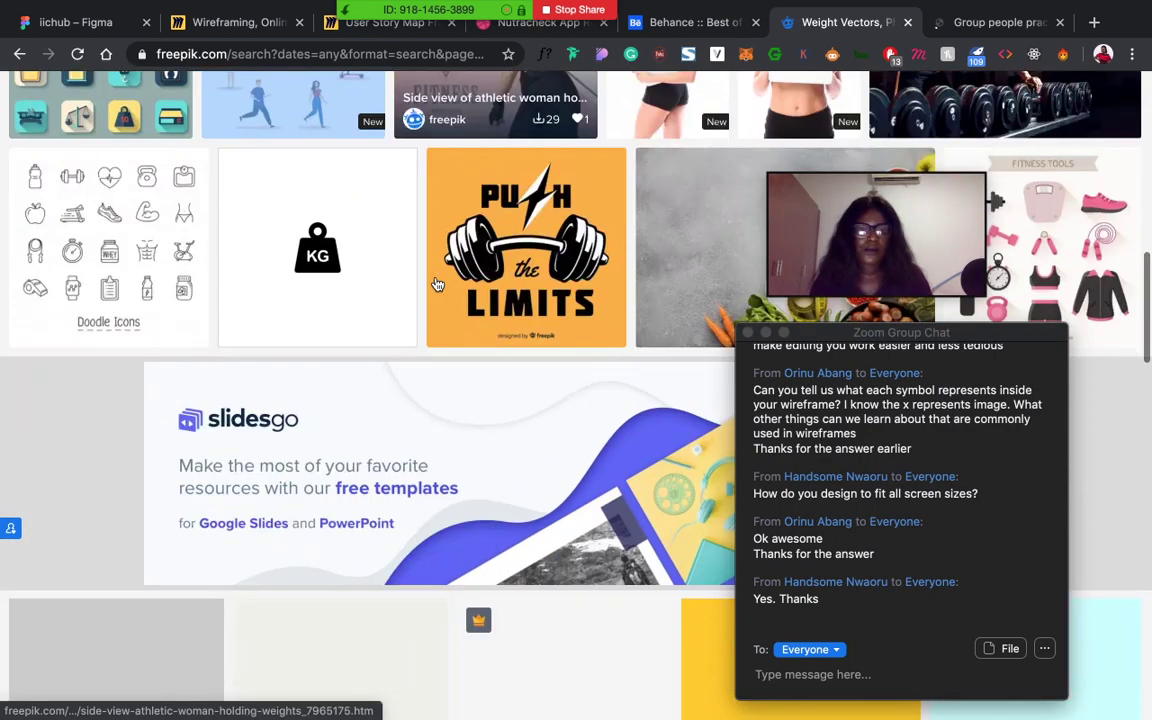
pyautogui.scroll(4, 437, 284)
pyautogui.scroll(-4, 437, 284)
pyautogui.scroll(3, 437, 284)
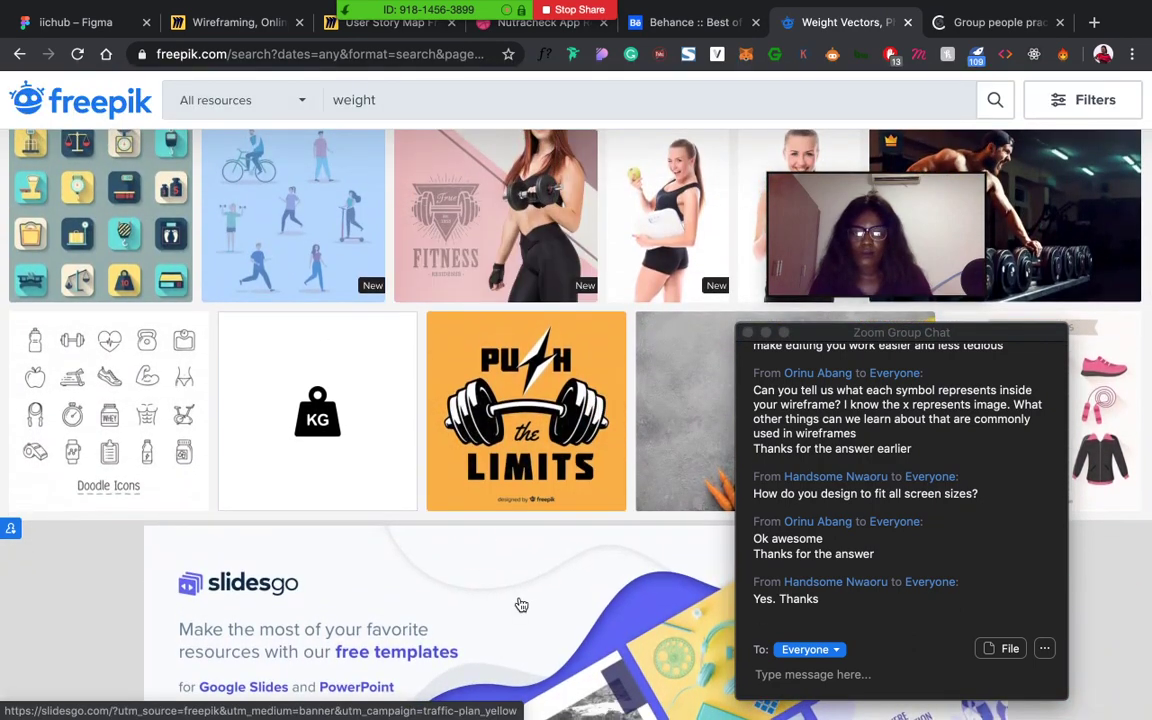
pyautogui.scroll(-8, 519, 604)
pyautogui.scroll(-1, 521, 605)
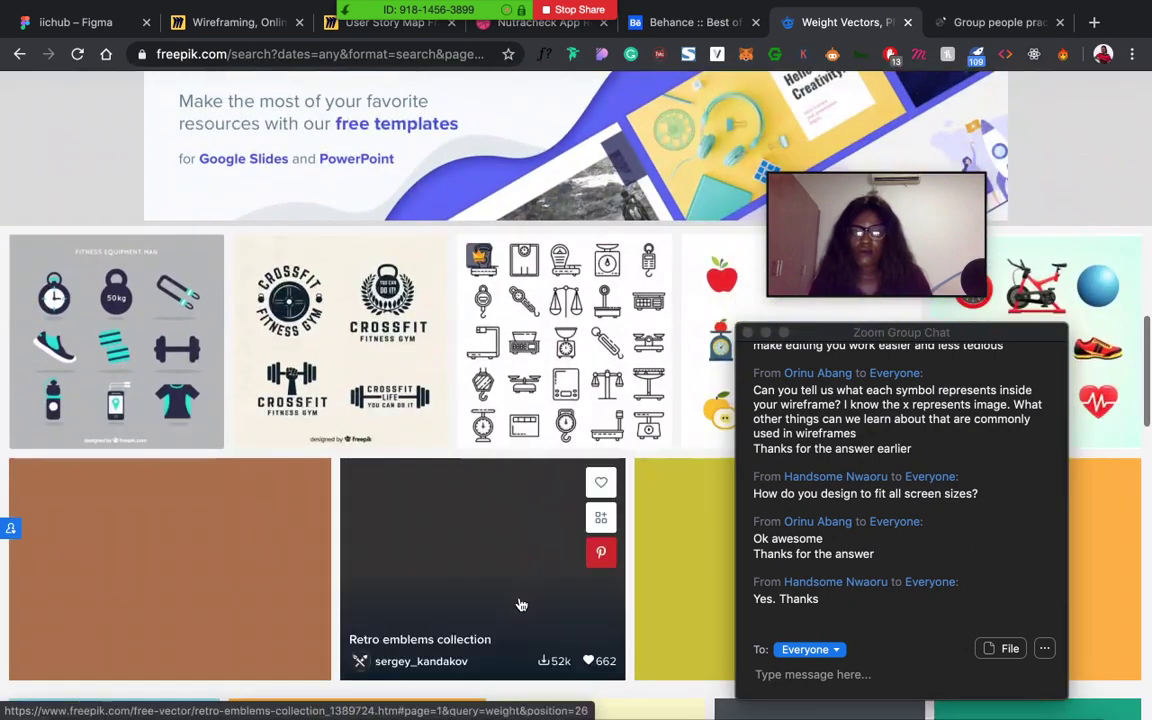
pyautogui.scroll(-3, 521, 605)
pyautogui.scroll(-3, 521, 605)
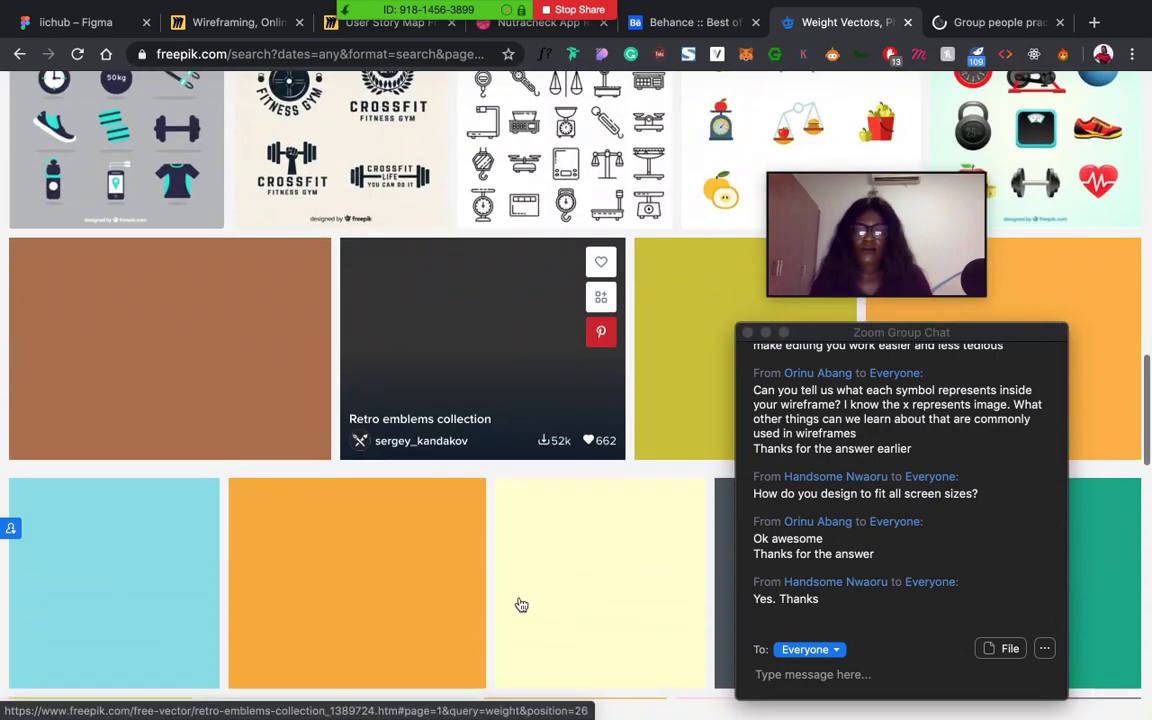
pyautogui.scroll(2, 521, 605)
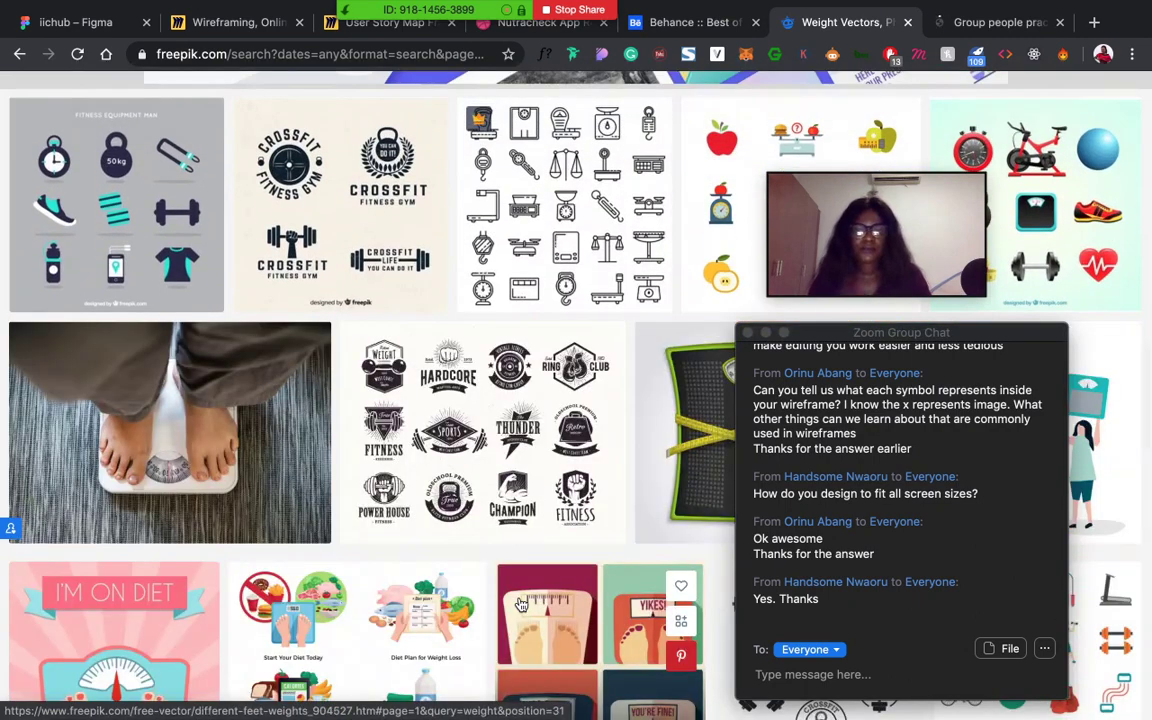
pyautogui.scroll(-8, 521, 605)
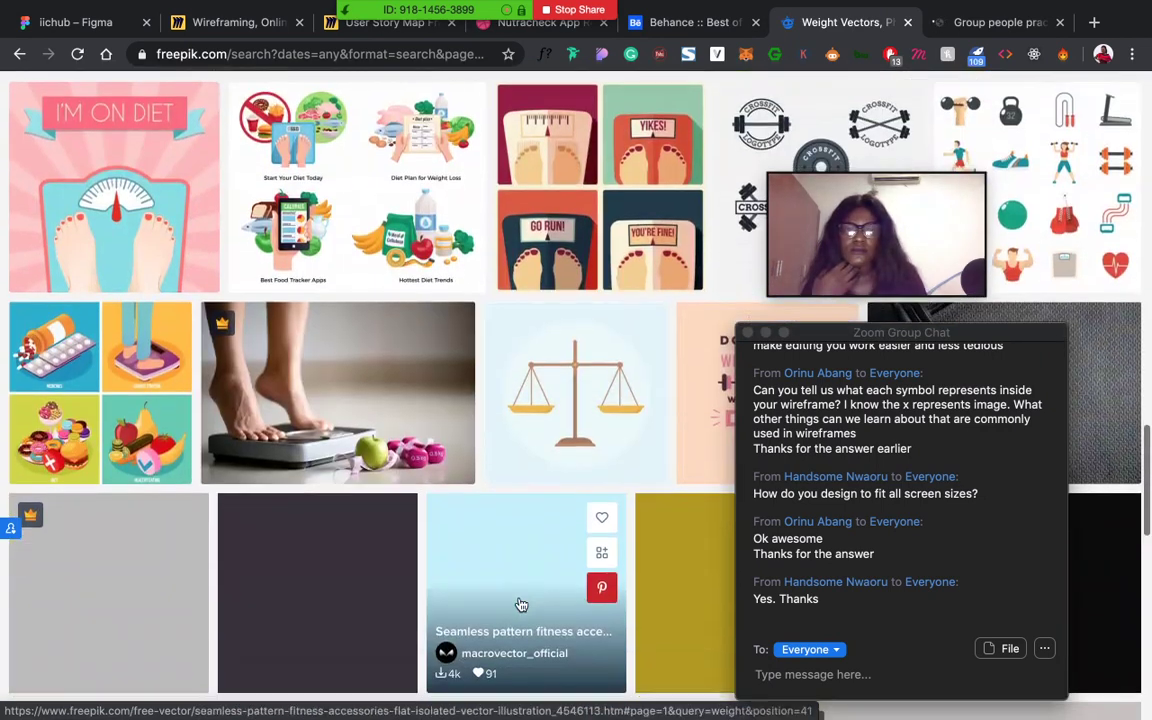
pyautogui.scroll(-1, 521, 605)
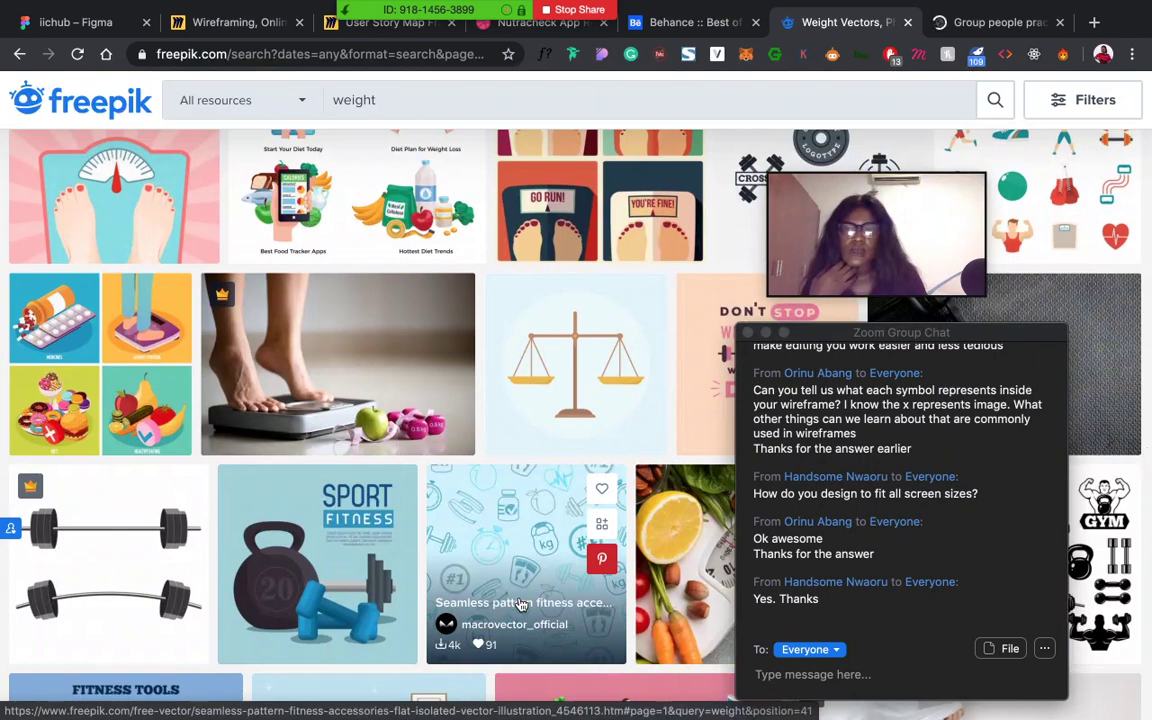
pyautogui.scroll(-1, 521, 605)
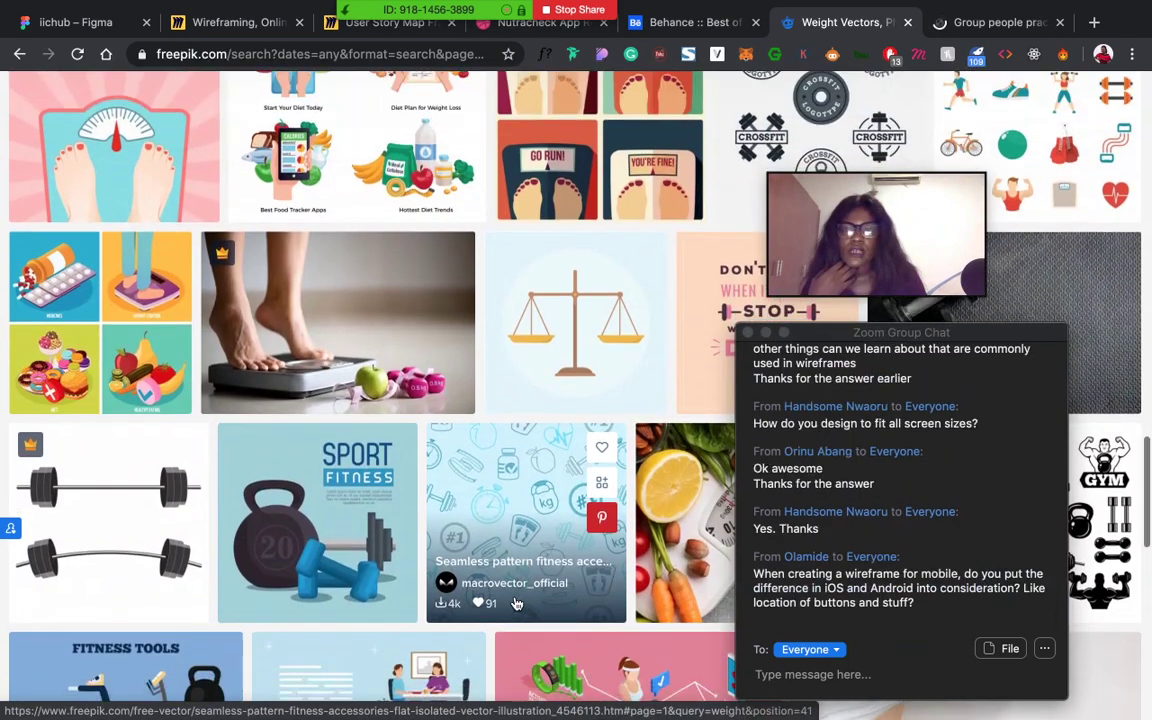
pyautogui.rightClick(85, 335)
pyautogui.click(146, 338)
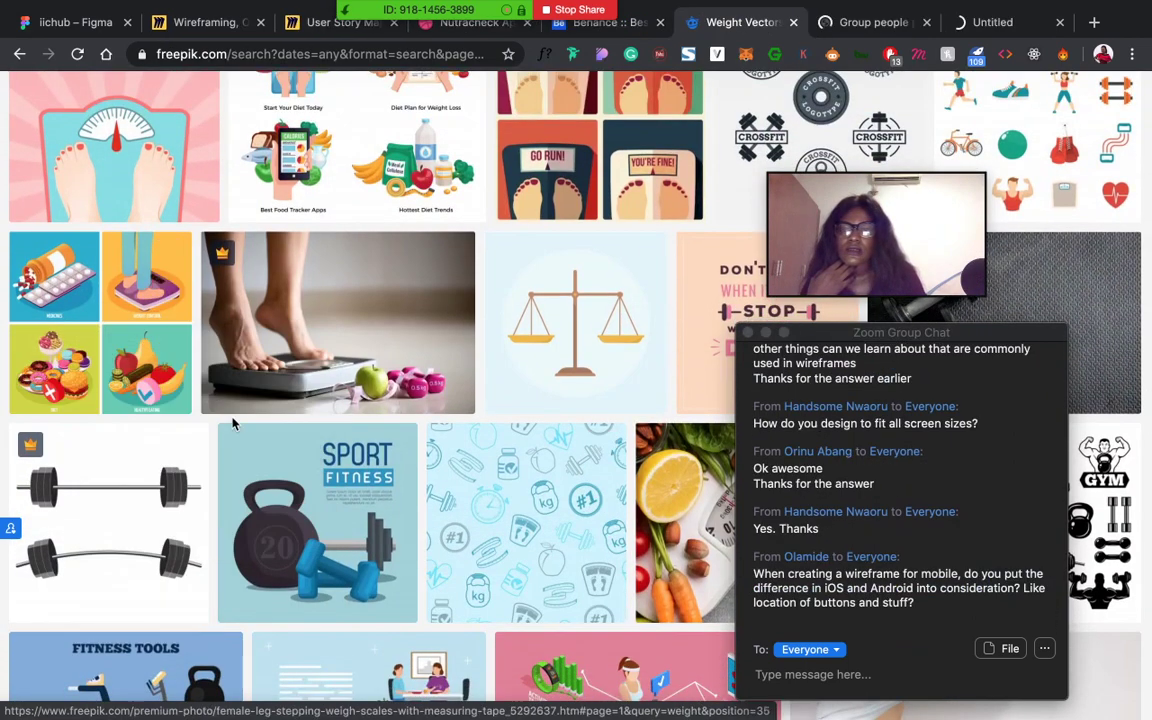
pyautogui.scroll(-6, 230, 424)
pyautogui.scroll(-3, 232, 424)
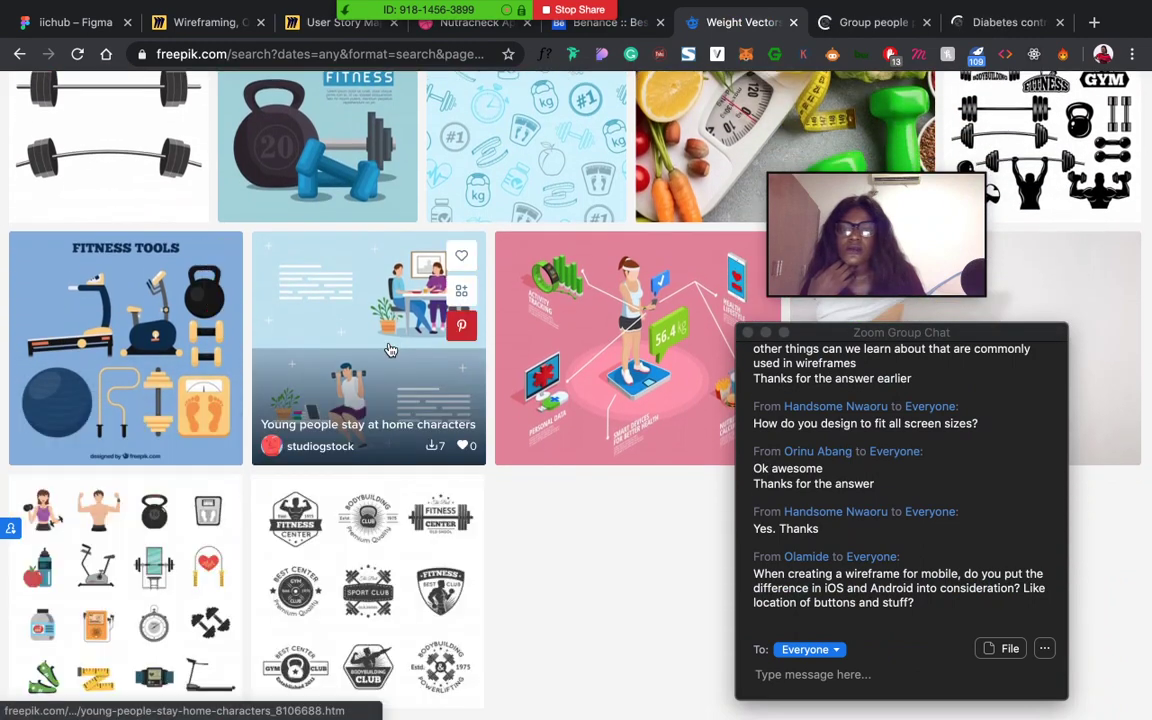
pyautogui.scroll(-5, 390, 349)
pyautogui.scroll(4, 390, 349)
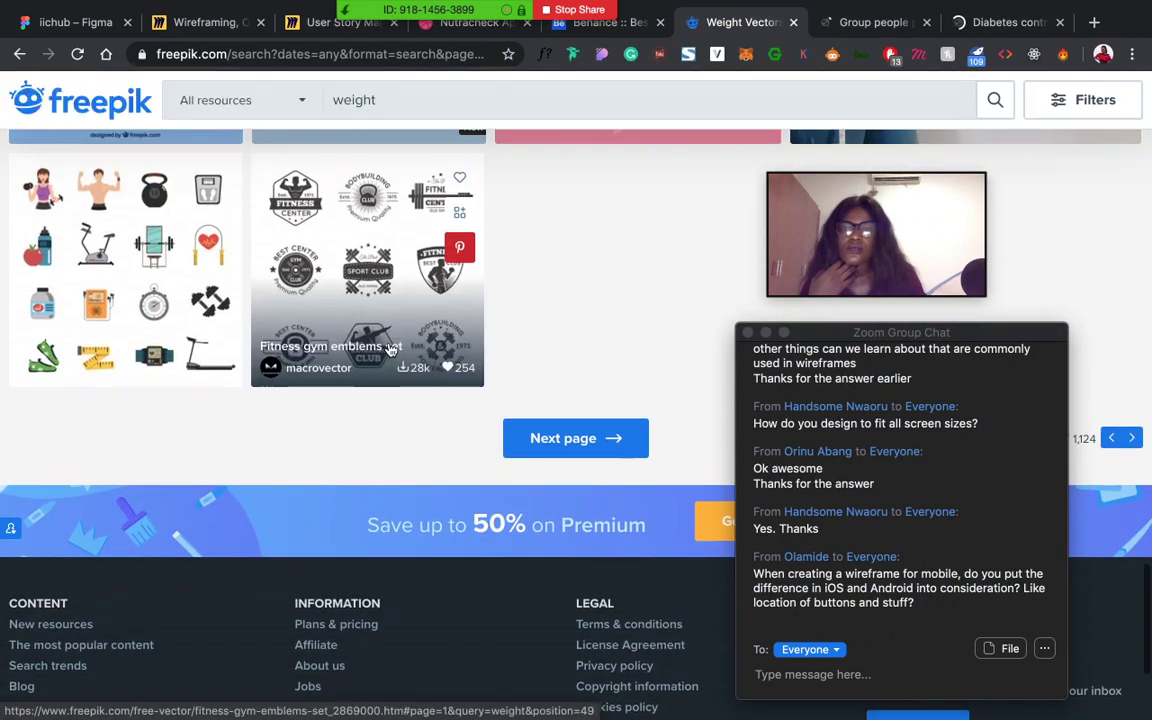
pyautogui.scroll(4, 390, 349)
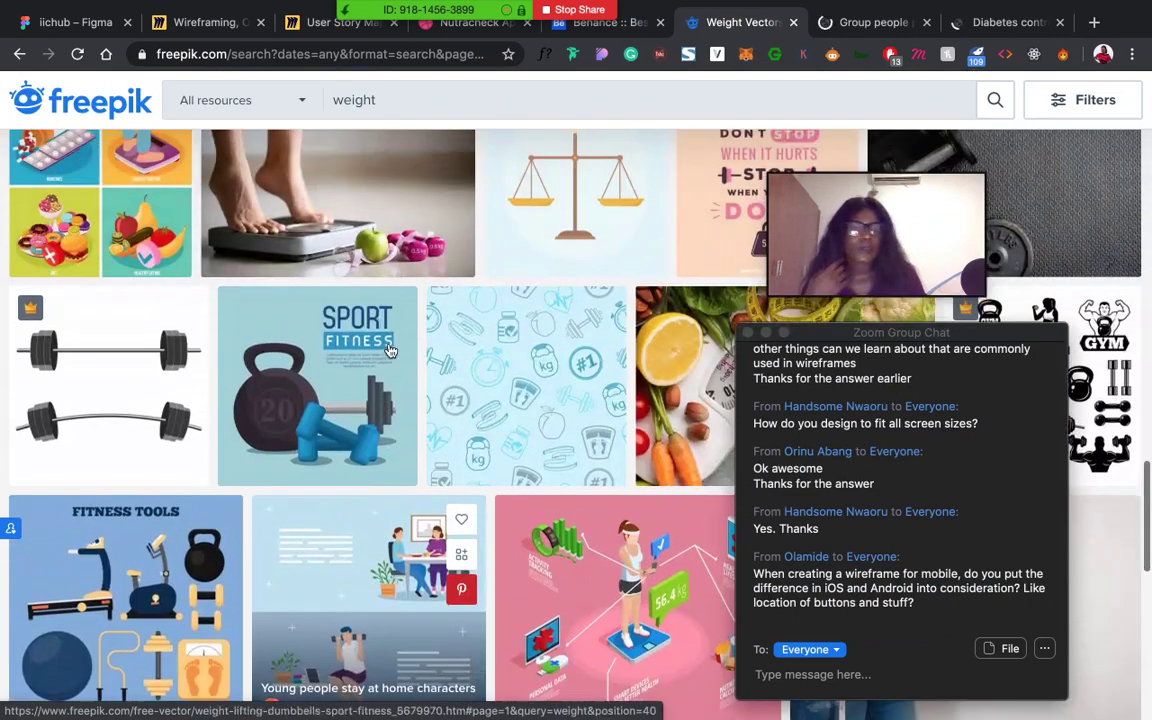
pyautogui.scroll(4, 391, 349)
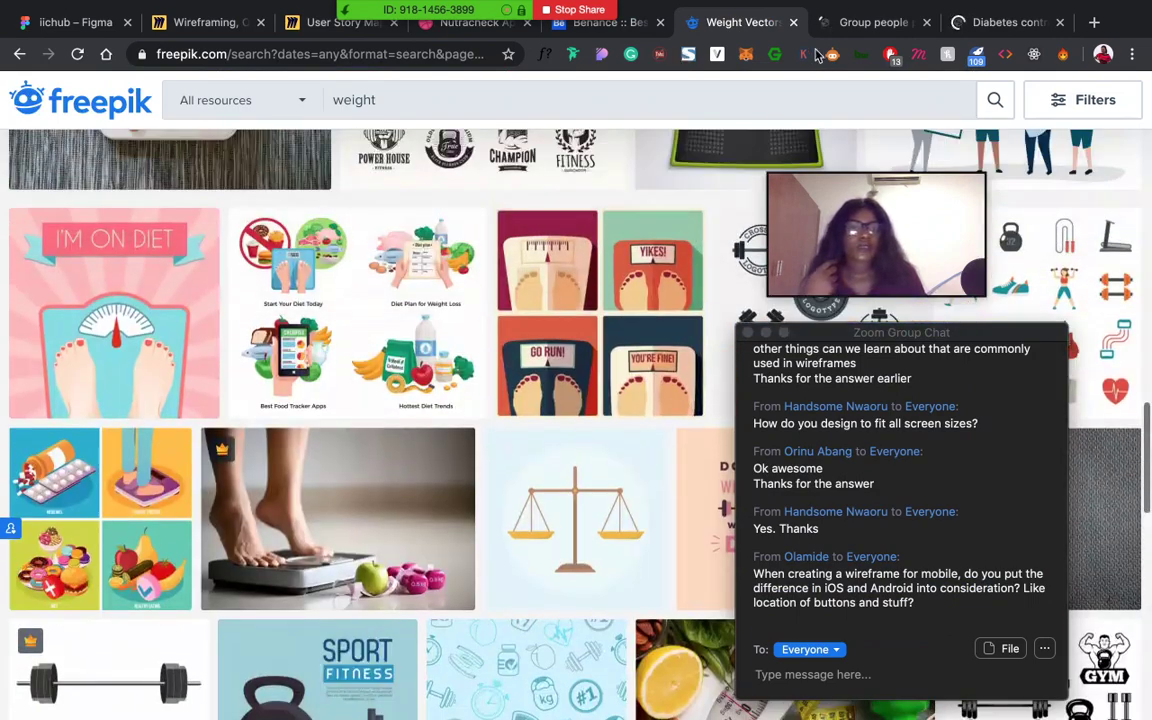
# Download the Group people practicing activities vector for free as a zip and open its download options
pyautogui.click(847, 24)
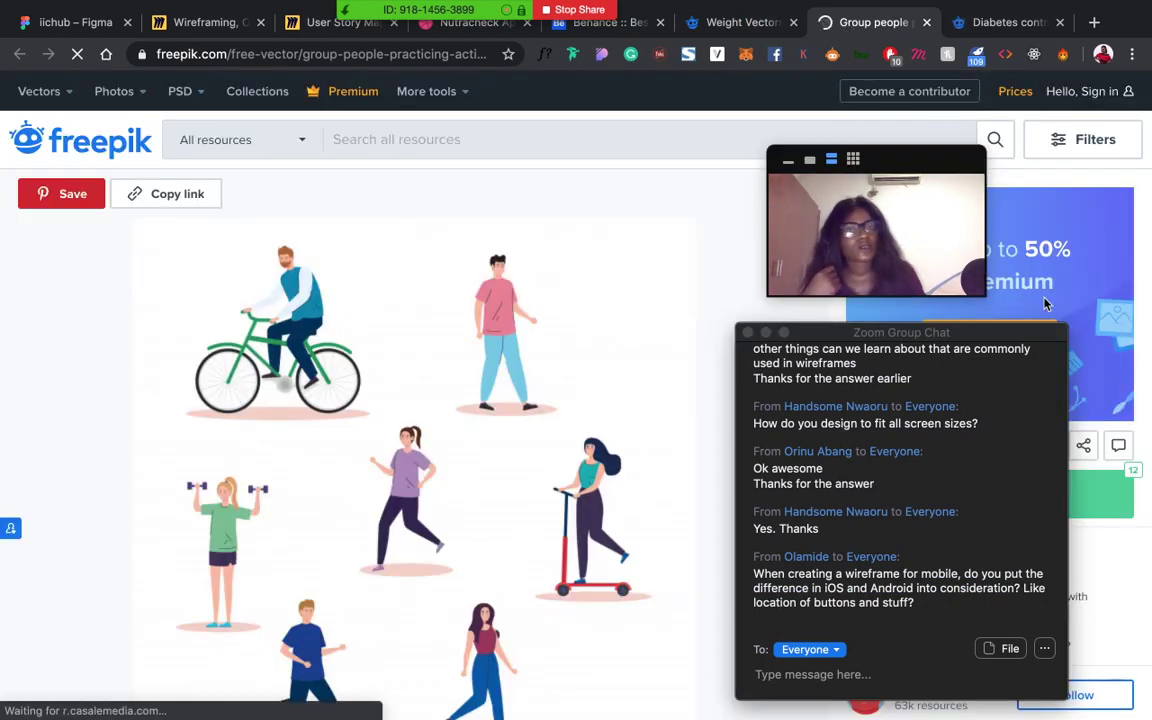
pyautogui.scroll(-5, 695, 365)
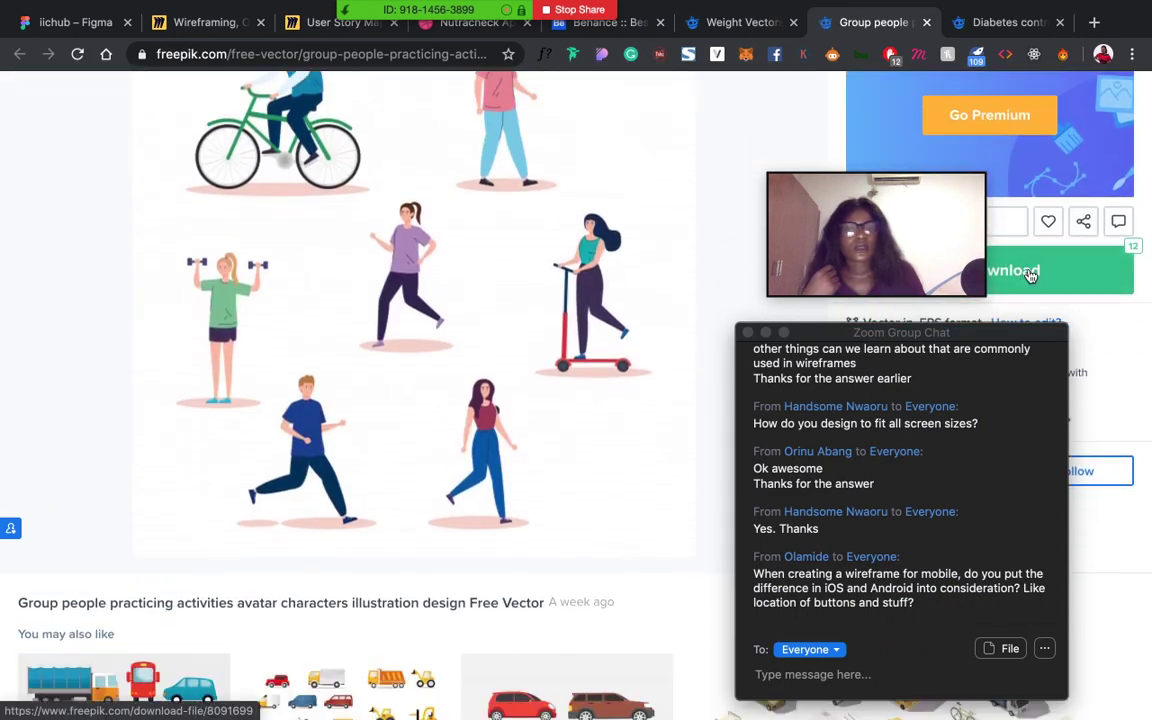
pyautogui.click(1030, 276)
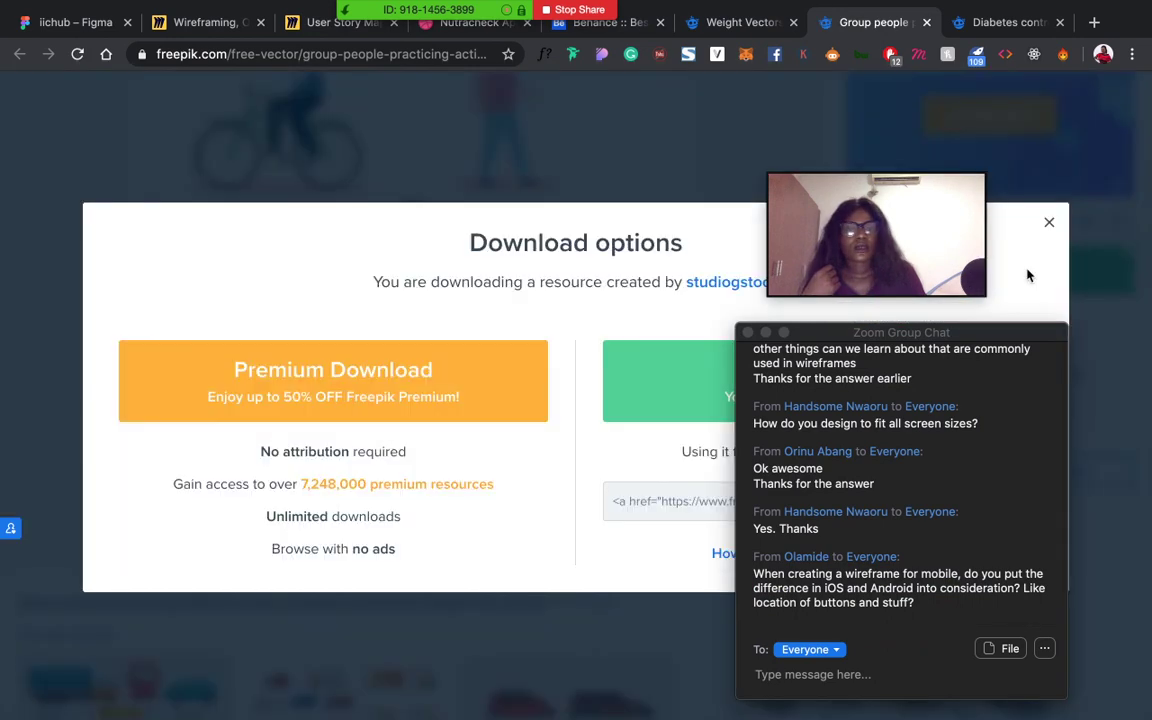
pyautogui.click(688, 379)
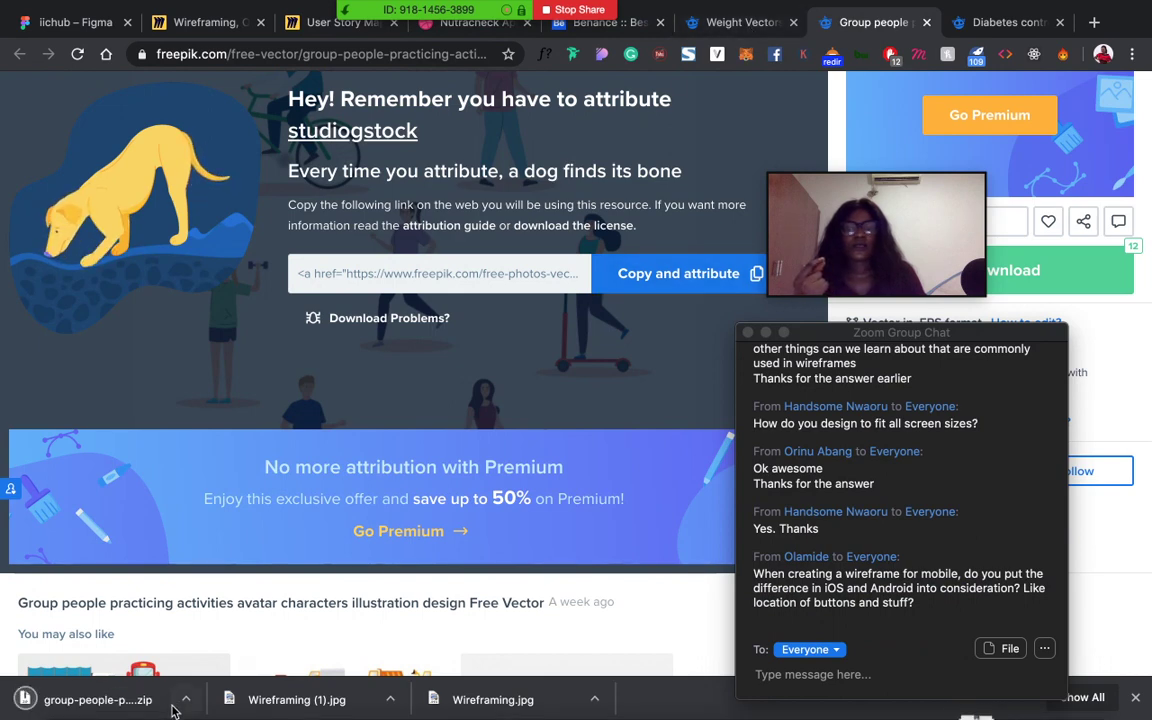
pyautogui.click(186, 699)
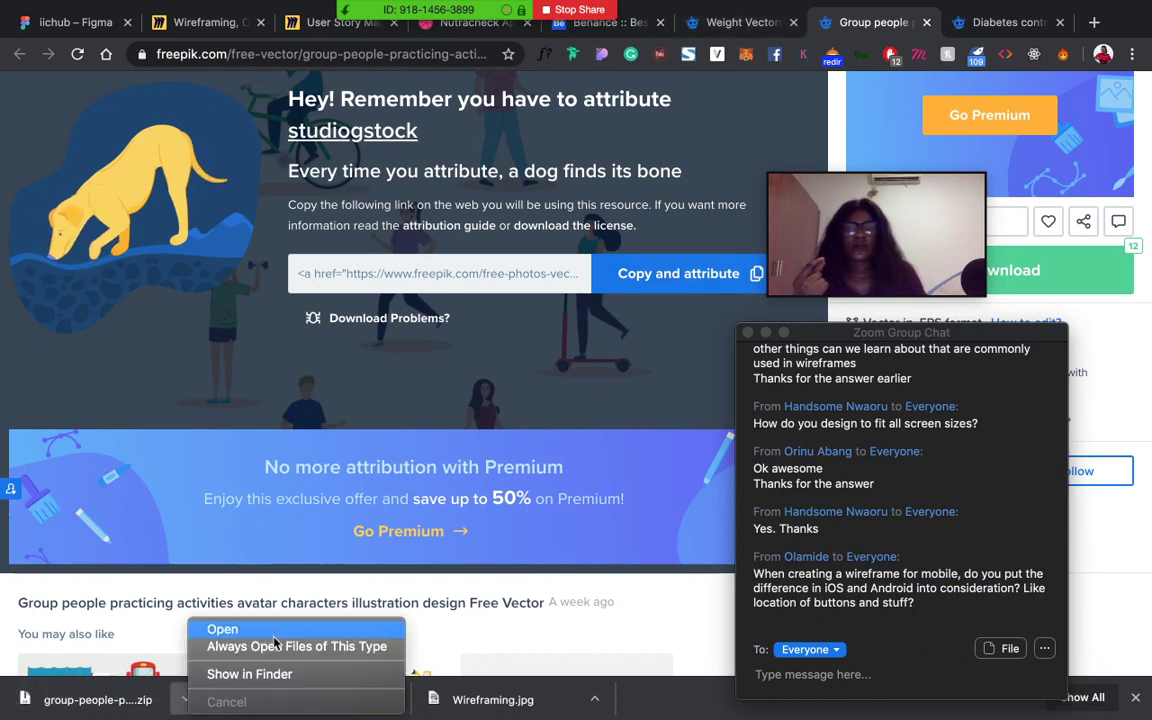
# Unzip the download in Finder, expand the folder showing 63577.jpg, then return to Chrome
pyautogui.click(247, 672)
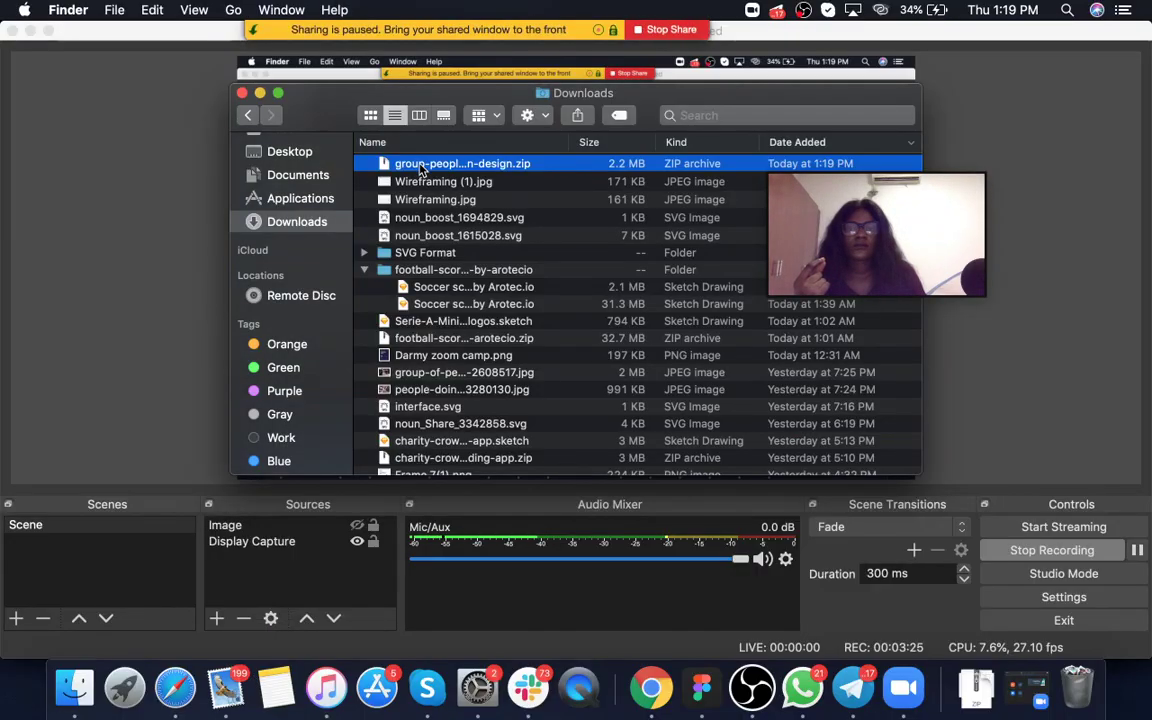
pyautogui.doubleClick(420, 167)
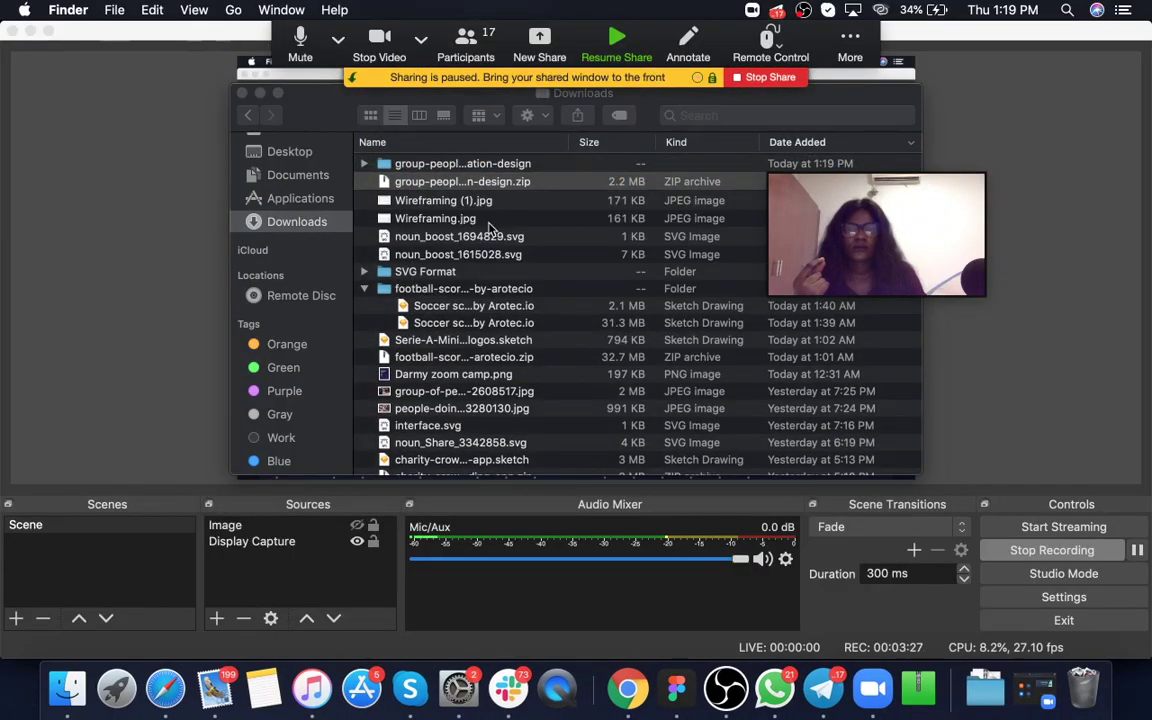
pyautogui.press('Right')
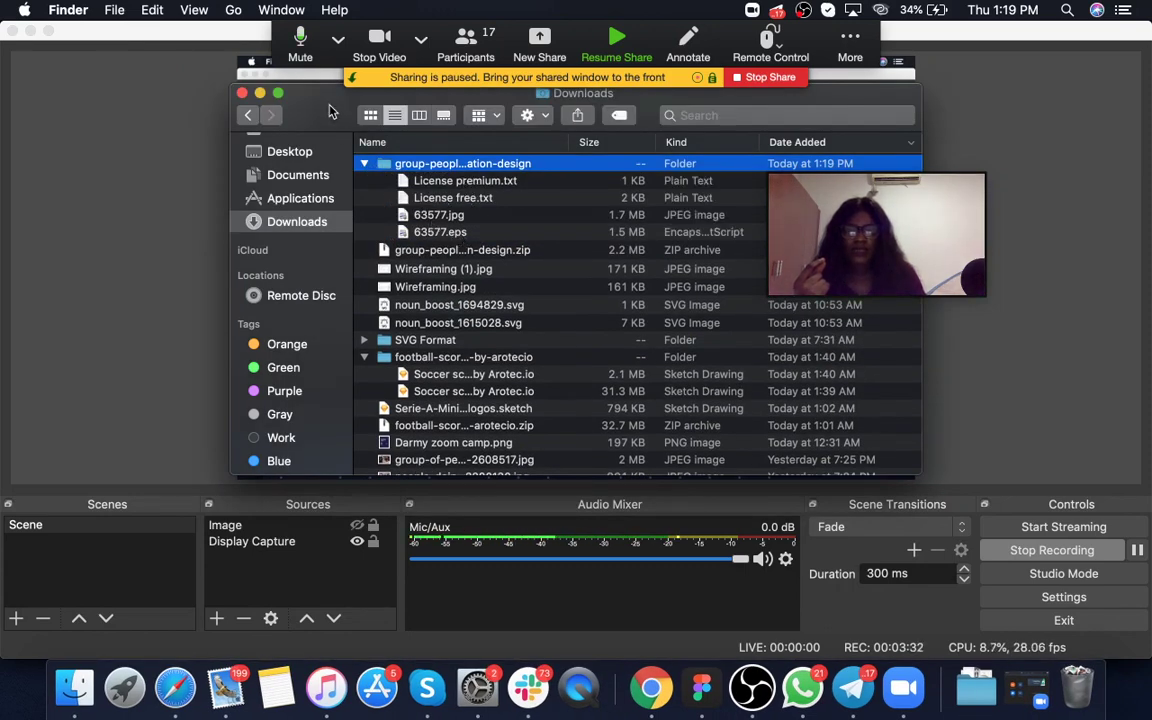
pyautogui.moveTo(330, 111); pyautogui.dragTo(260, 110)
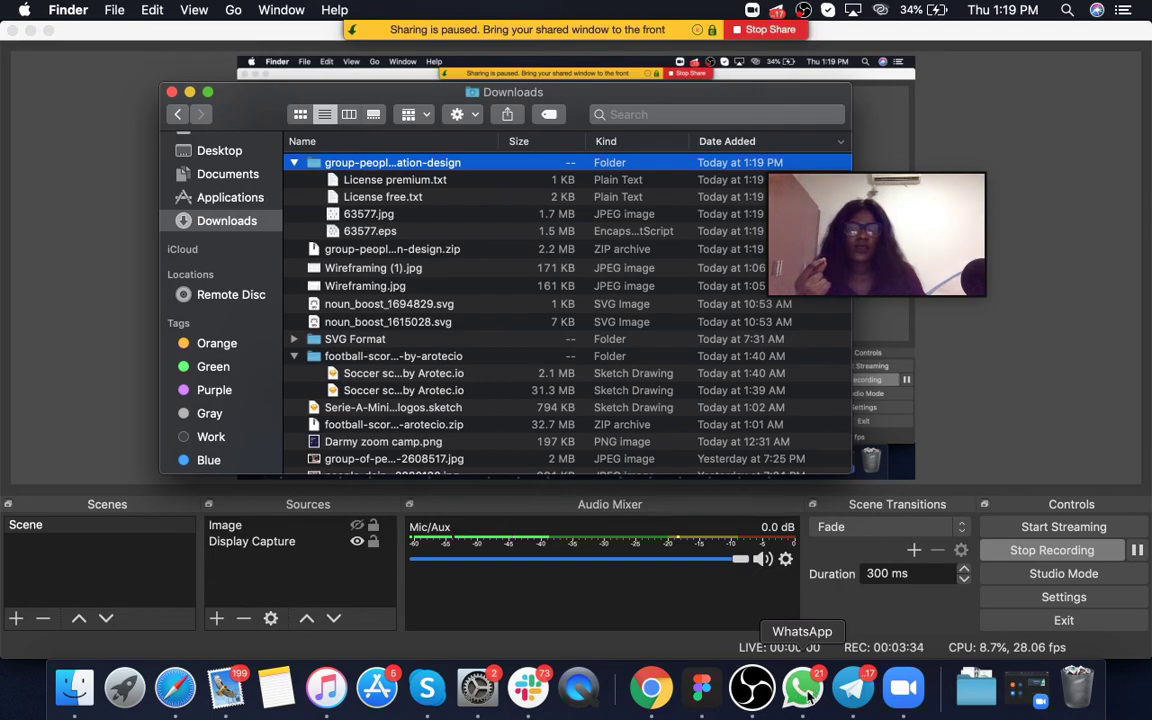
pyautogui.click(651, 688)
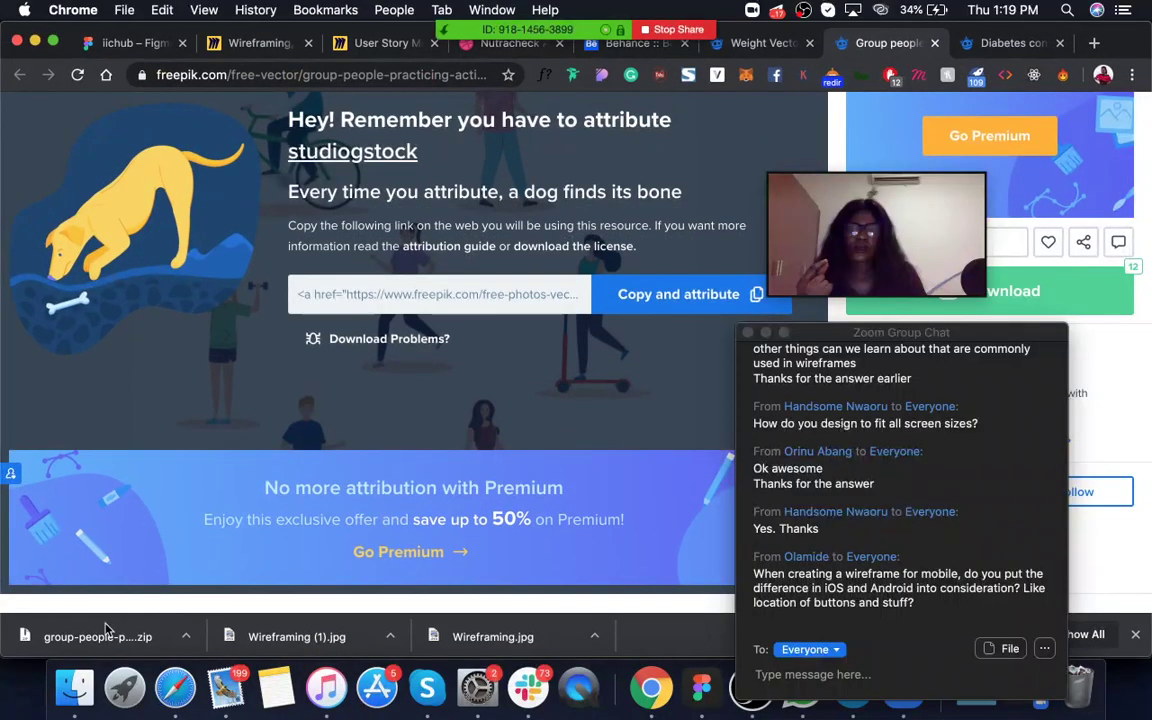
# Drag 63577.jpg from Downloads onto the Figma canvas and place it below the wireframes
pyautogui.click(74, 688)
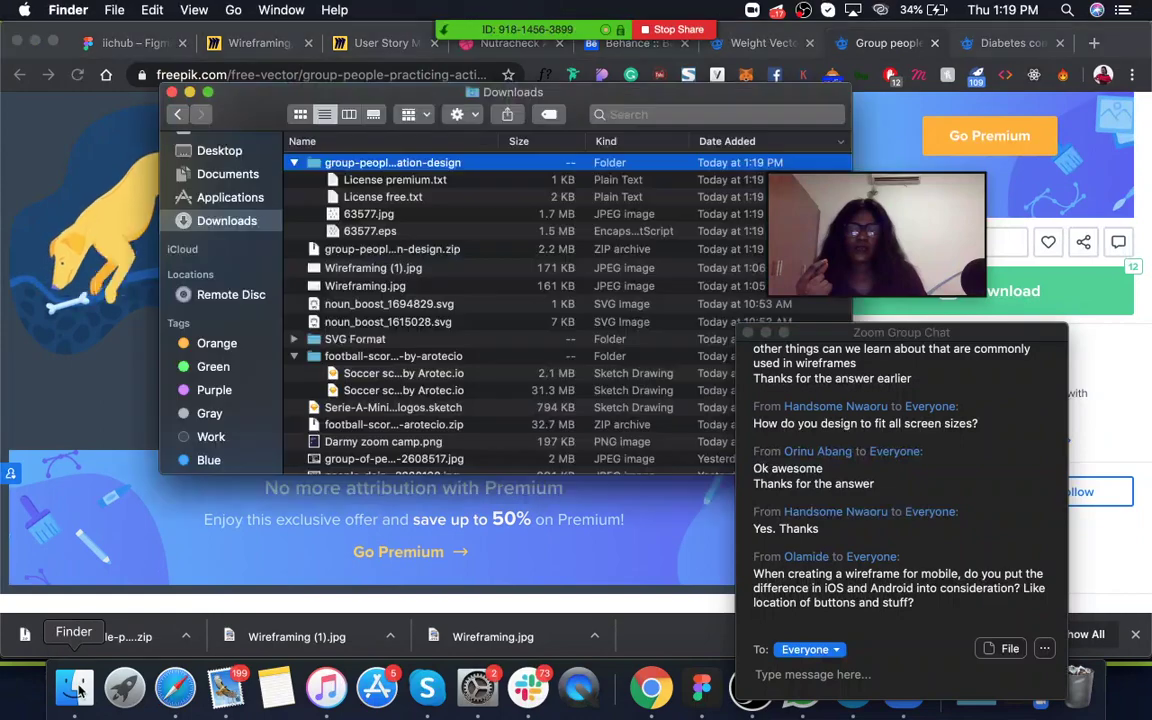
pyautogui.click(92, 422)
pyautogui.click(128, 43)
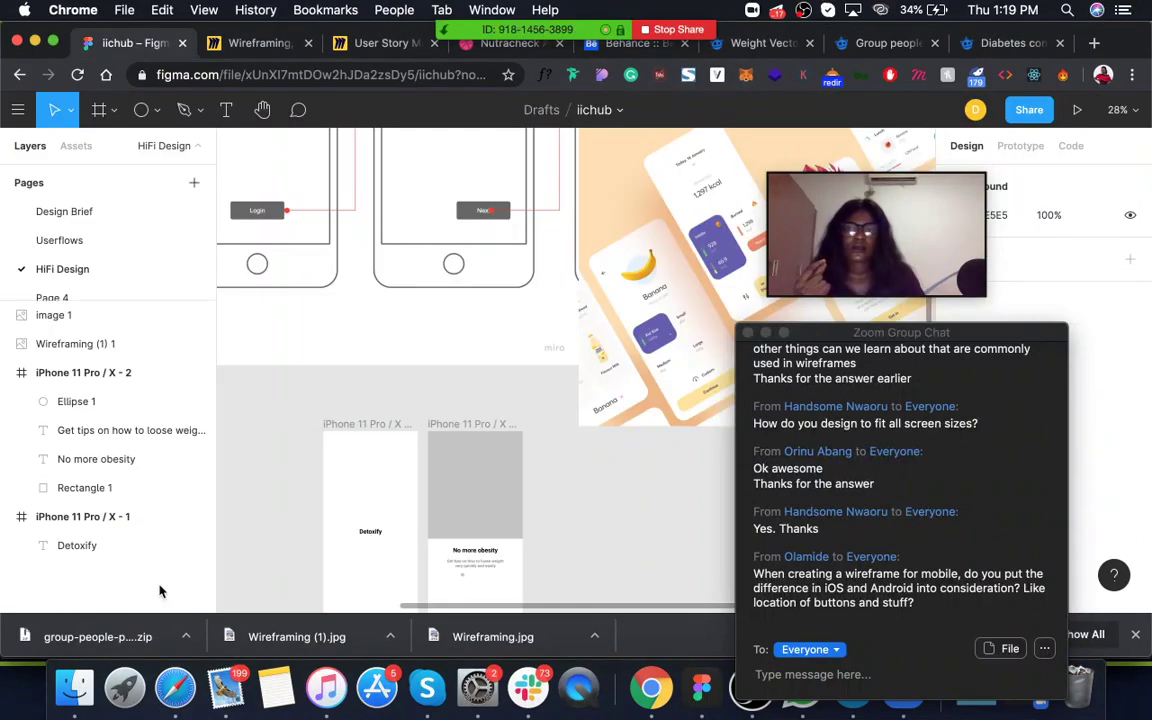
pyautogui.click(76, 688)
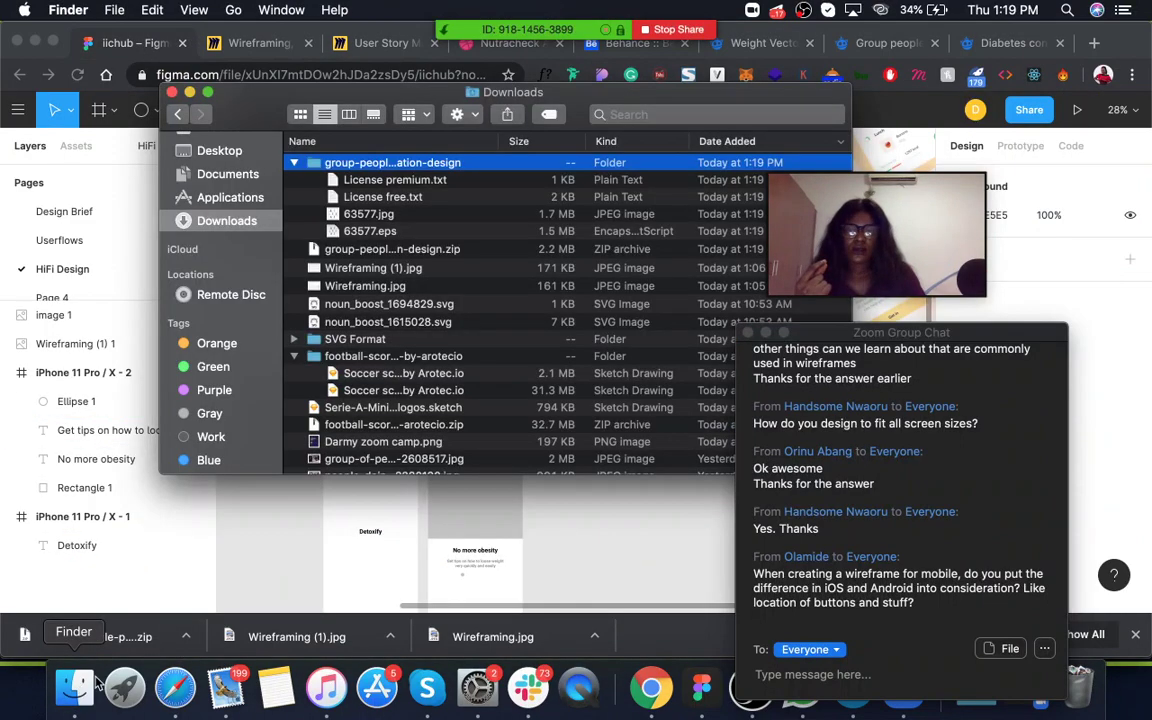
pyautogui.click(370, 214)
pyautogui.moveTo(505, 367); pyautogui.dragTo(610, 522)
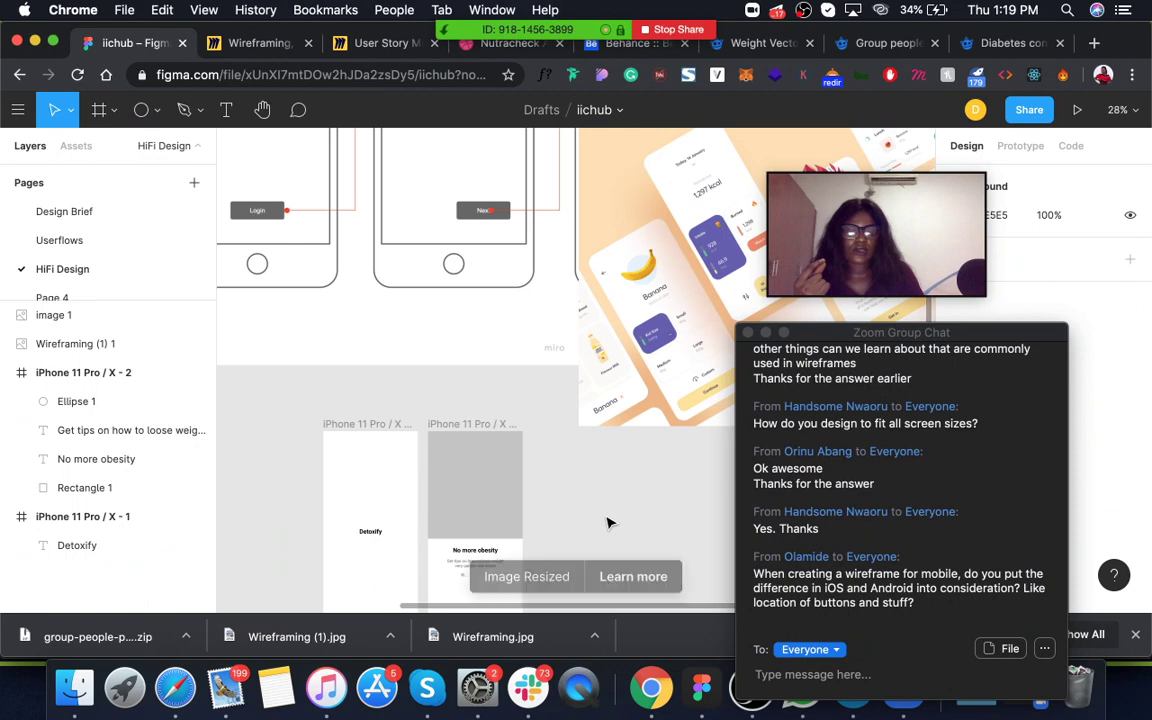
pyautogui.scroll(-5, 610, 522)
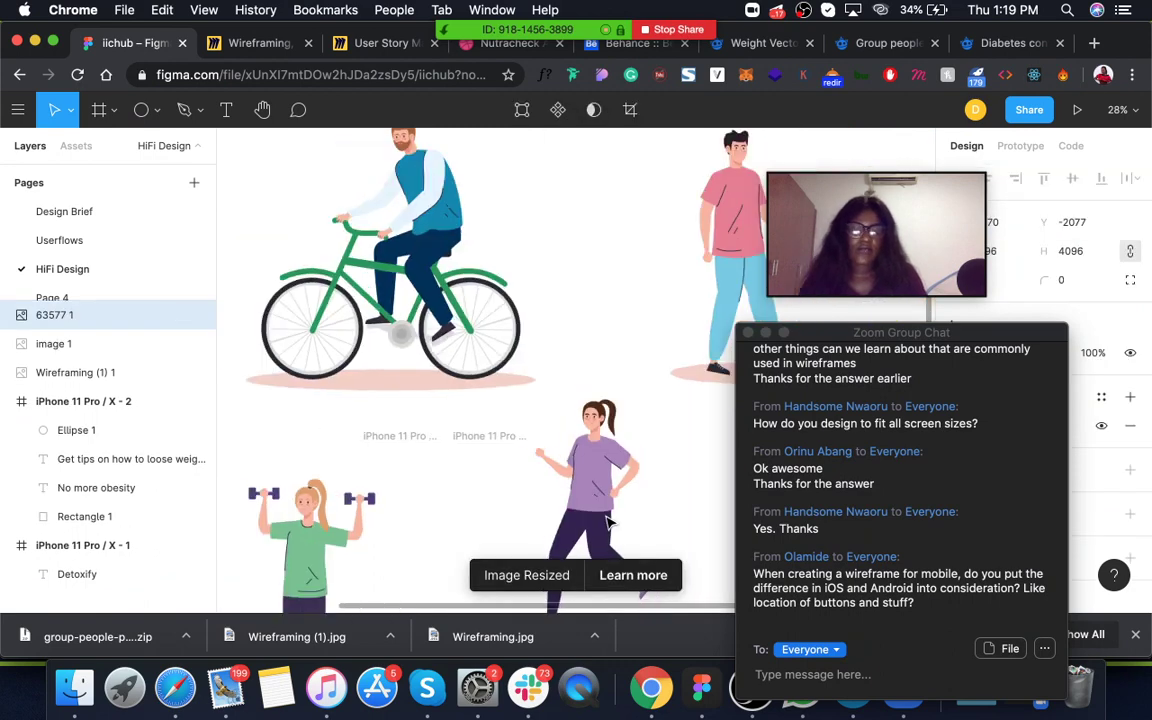
pyautogui.scroll(-4, 539, 466)
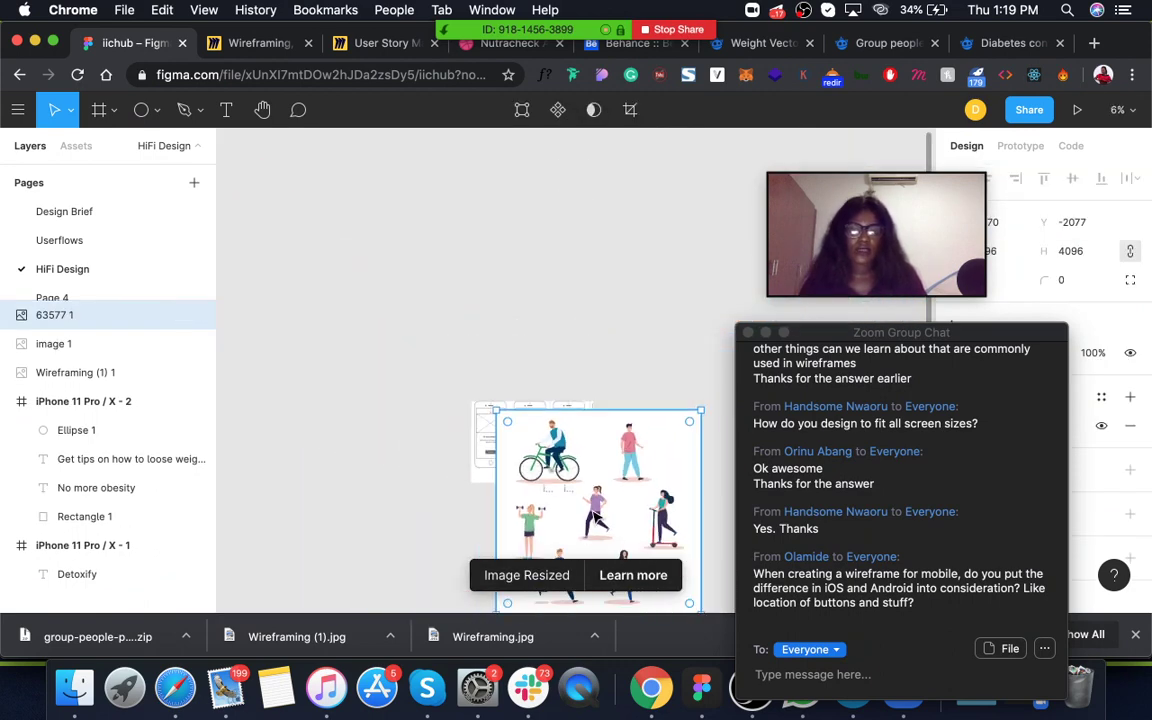
pyautogui.moveTo(416, 372); pyautogui.dragTo(510, 456)
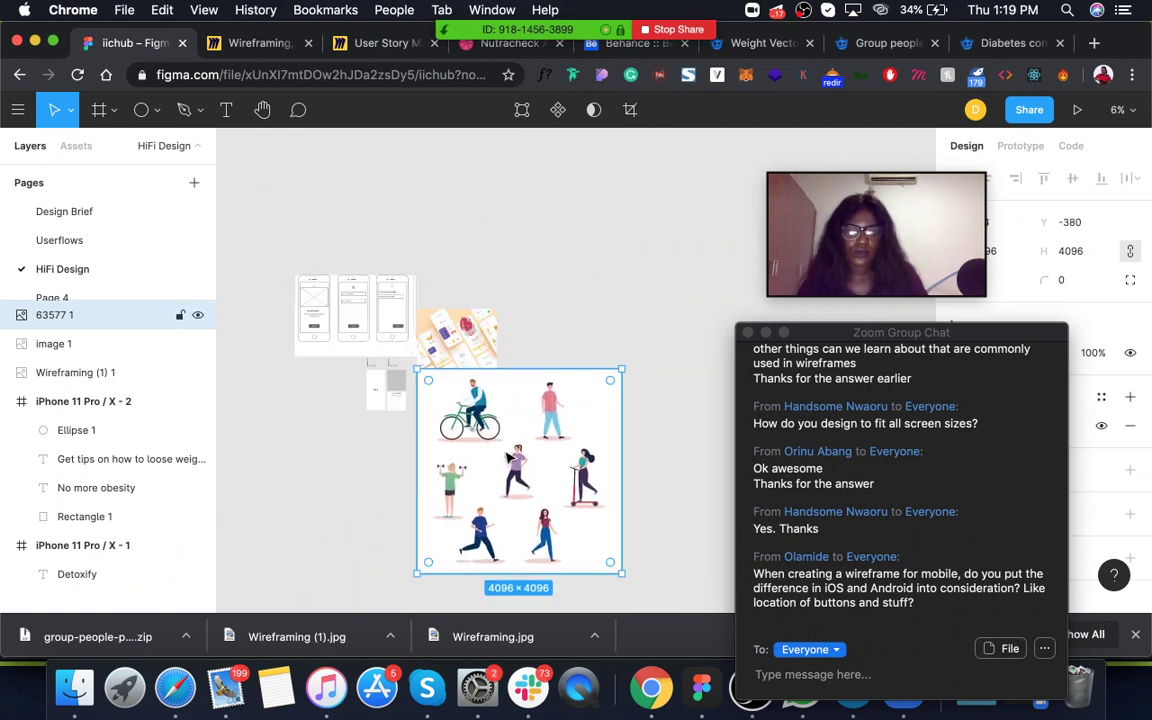
# Google 'esp to svg converter' in a new tab and scroll the results
pyautogui.click(1094, 44)
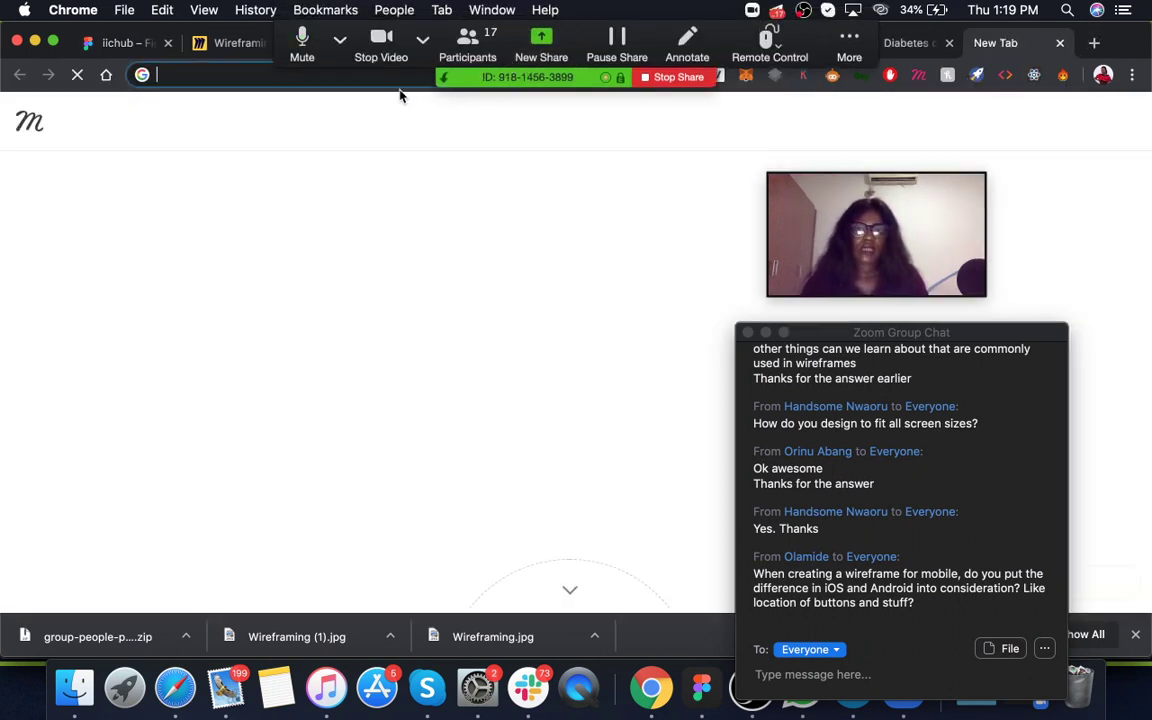
pyautogui.write('esp')
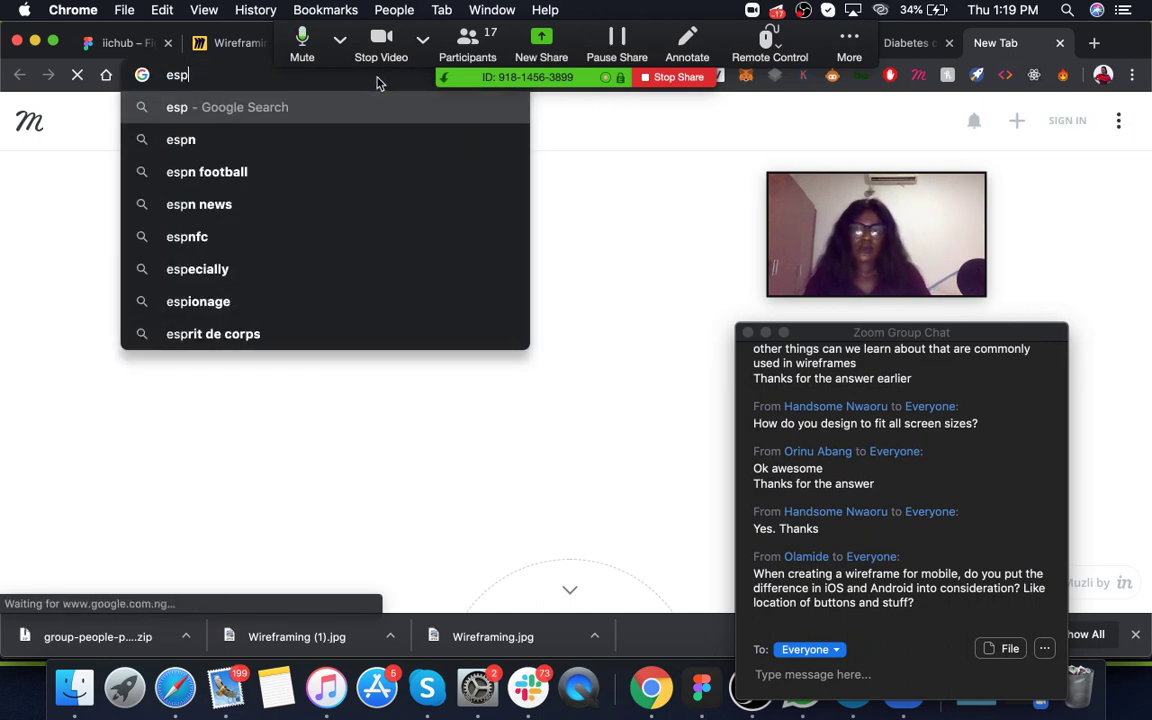
pyautogui.write(' to sv')
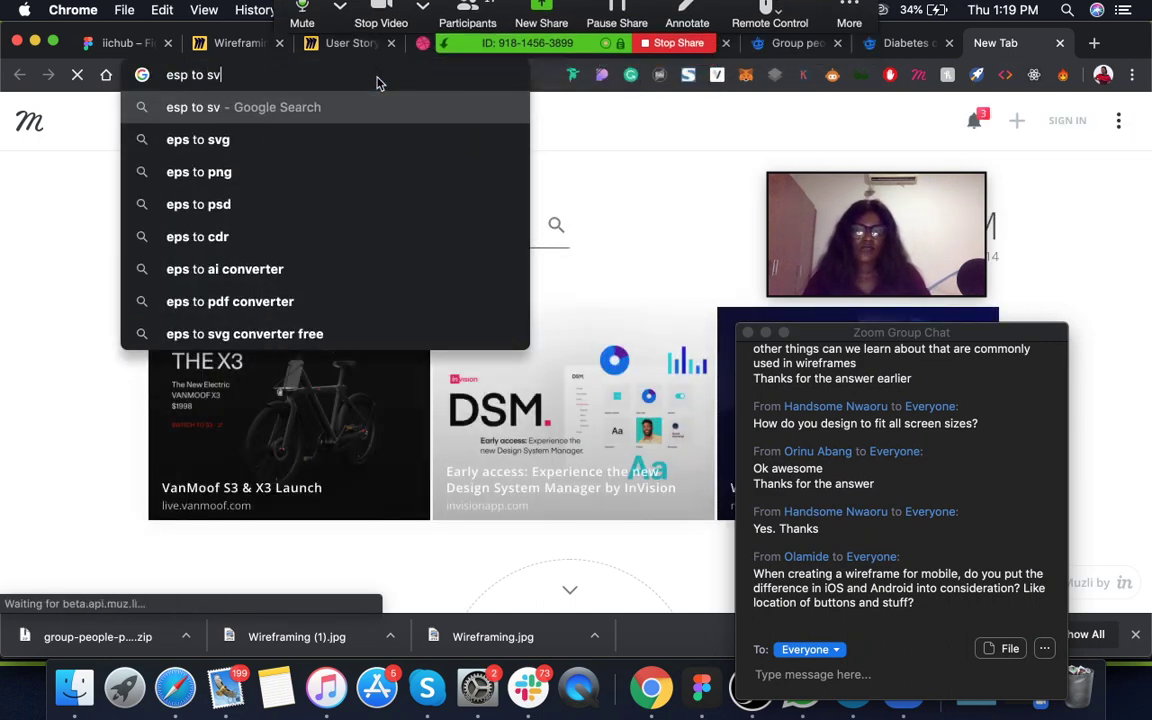
pyautogui.write('g converter&oq=es')
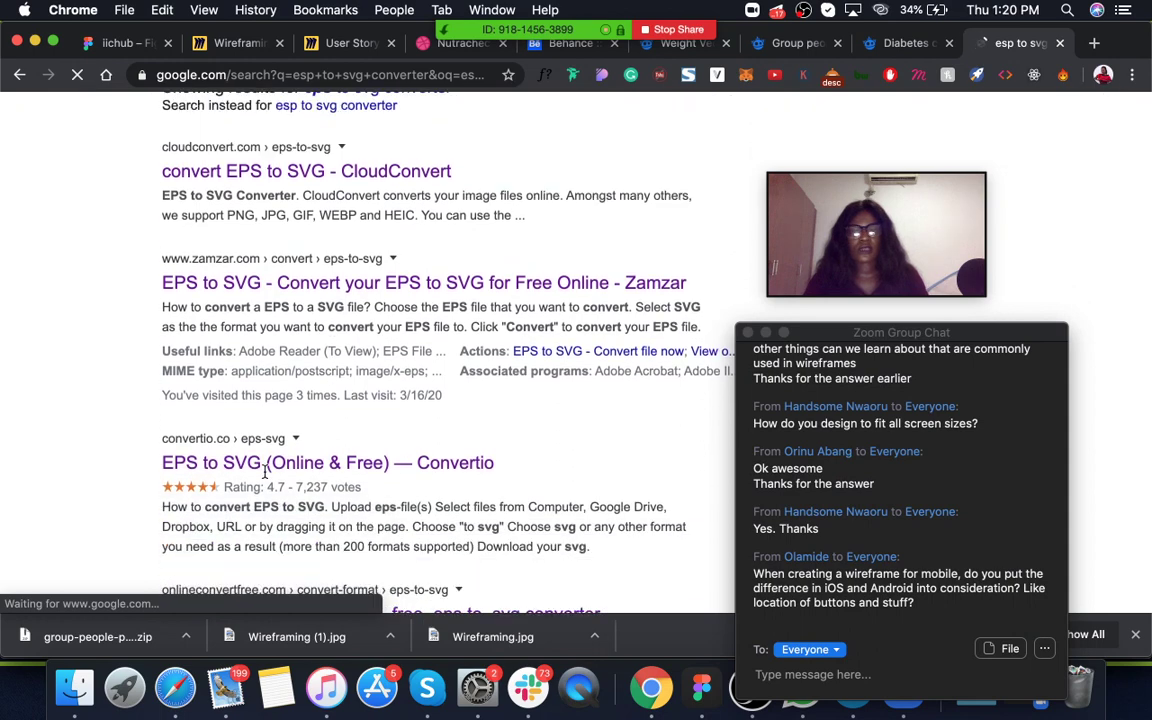
pyautogui.scroll(-6, 389, 395)
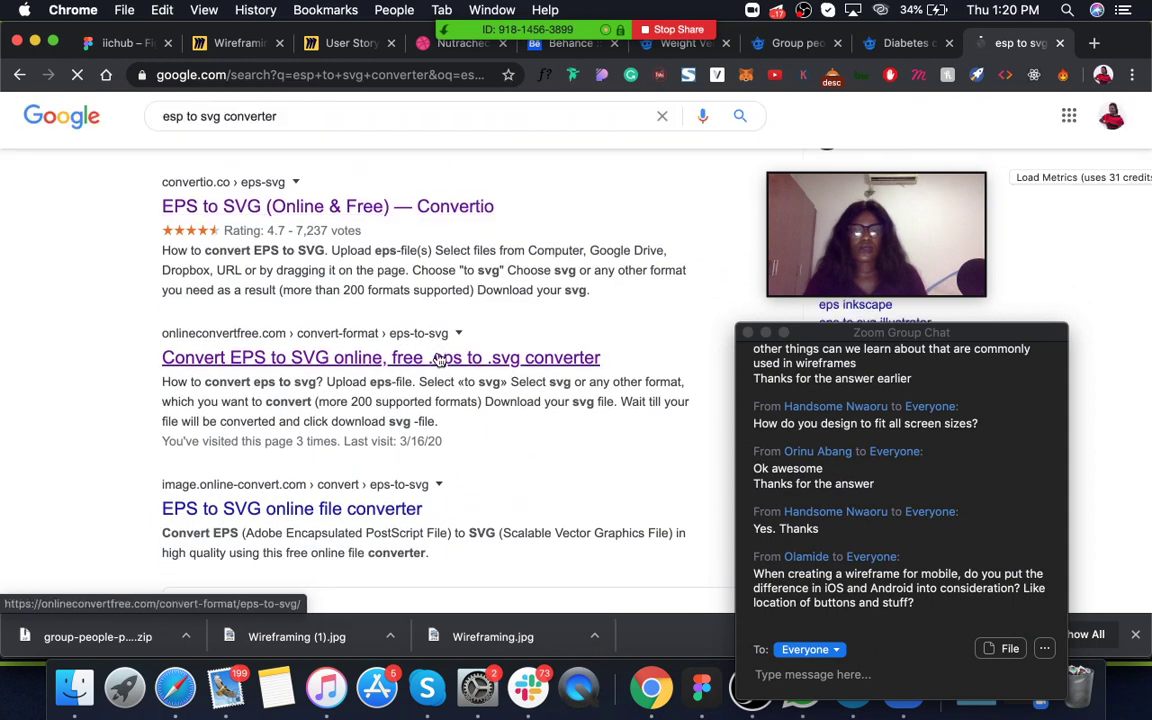
# Copy the people illustration and paste it into the iPhone 11 Pro / X - 1 frame
pyautogui.click(98, 43)
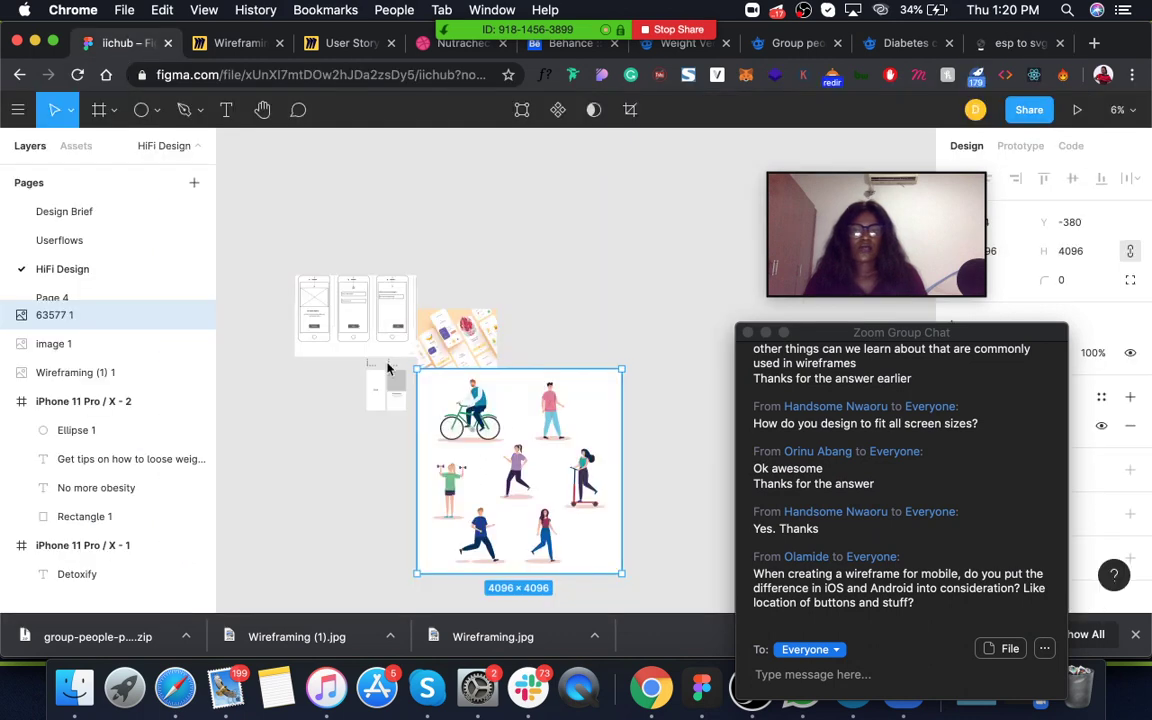
pyautogui.scroll(5, 437, 404)
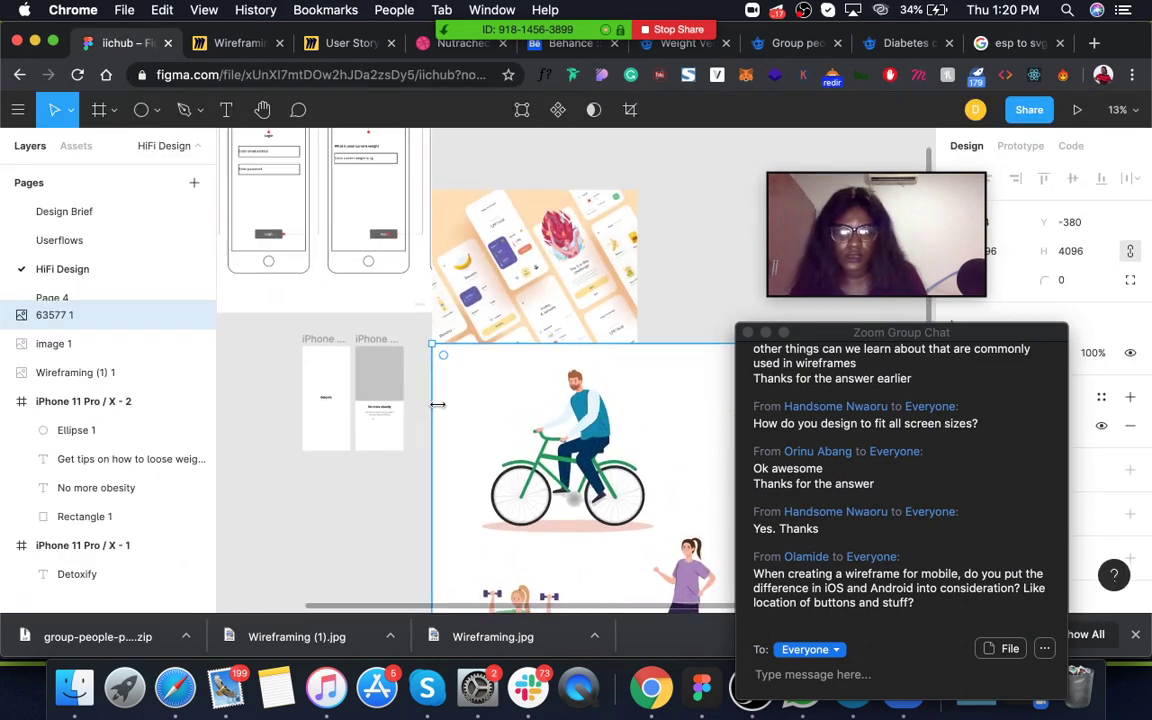
pyautogui.scroll(2, 399, 358)
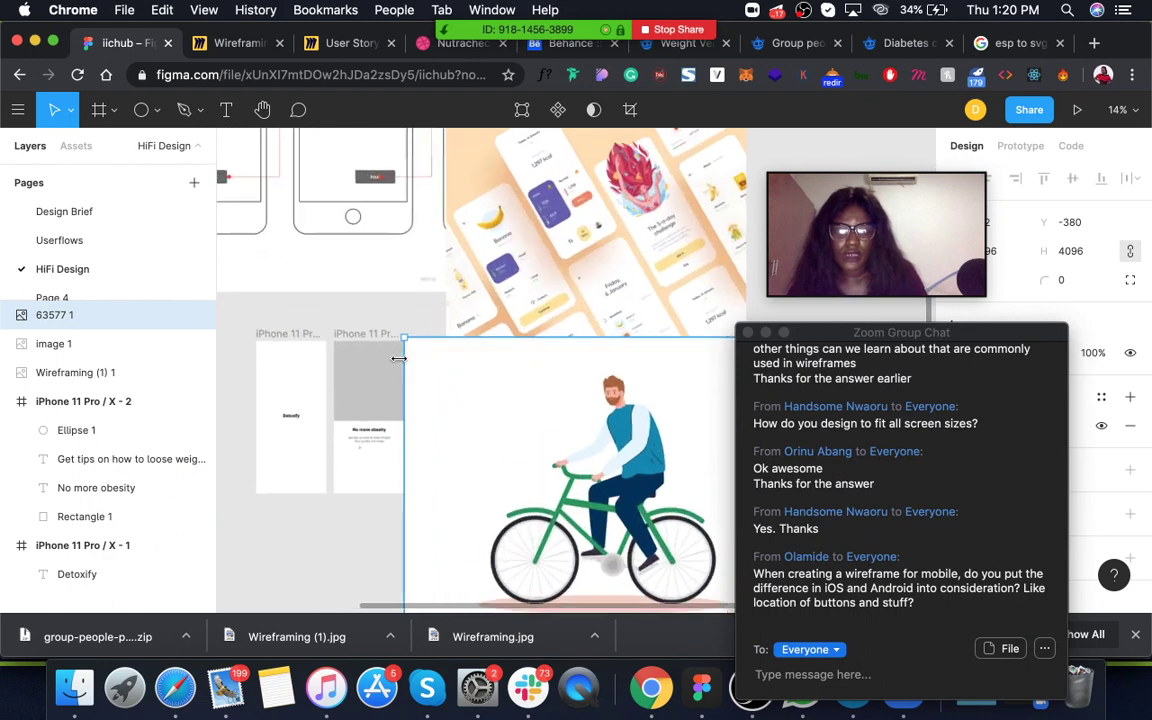
pyautogui.scroll(3, 400, 362)
pyautogui.scroll(-5, 402, 366)
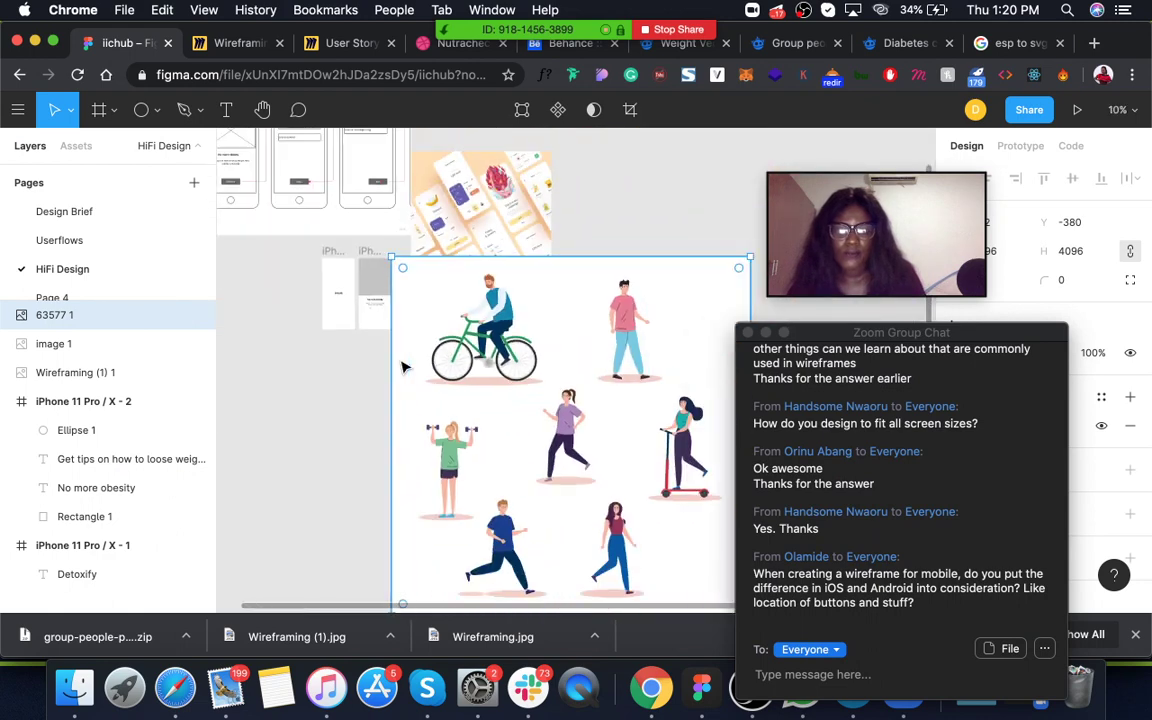
pyautogui.scroll(1, 402, 366)
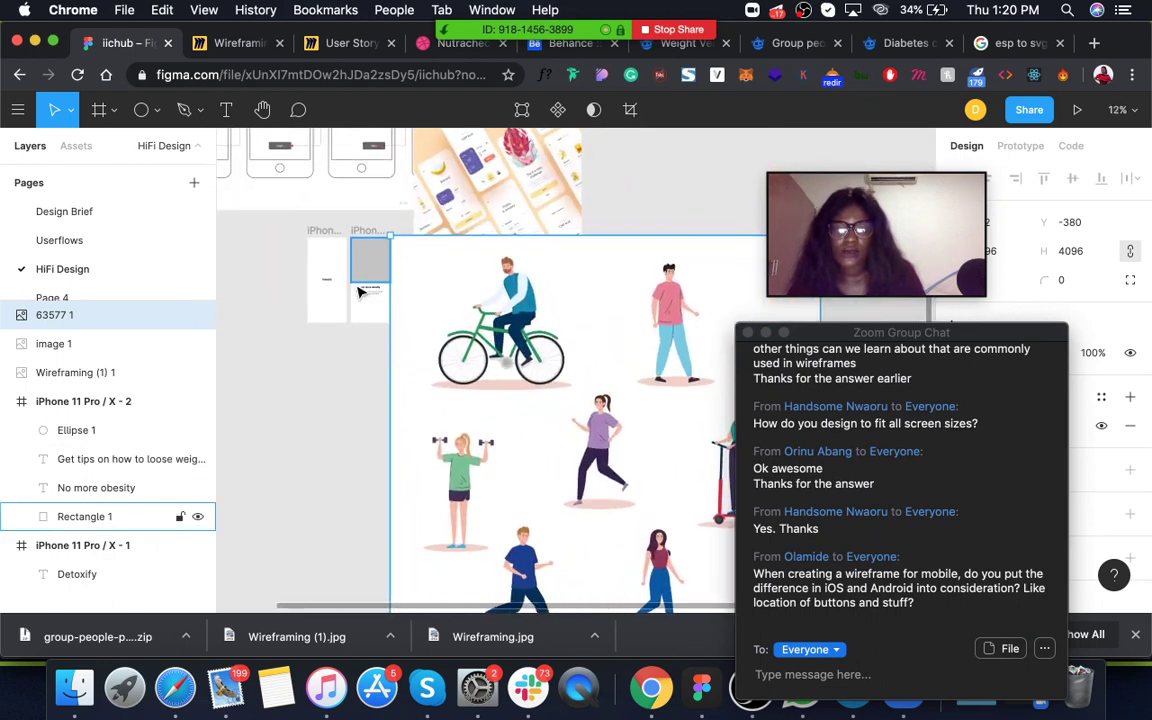
pyautogui.hscroll(3, 361, 291)
pyautogui.scroll(2, 361, 291)
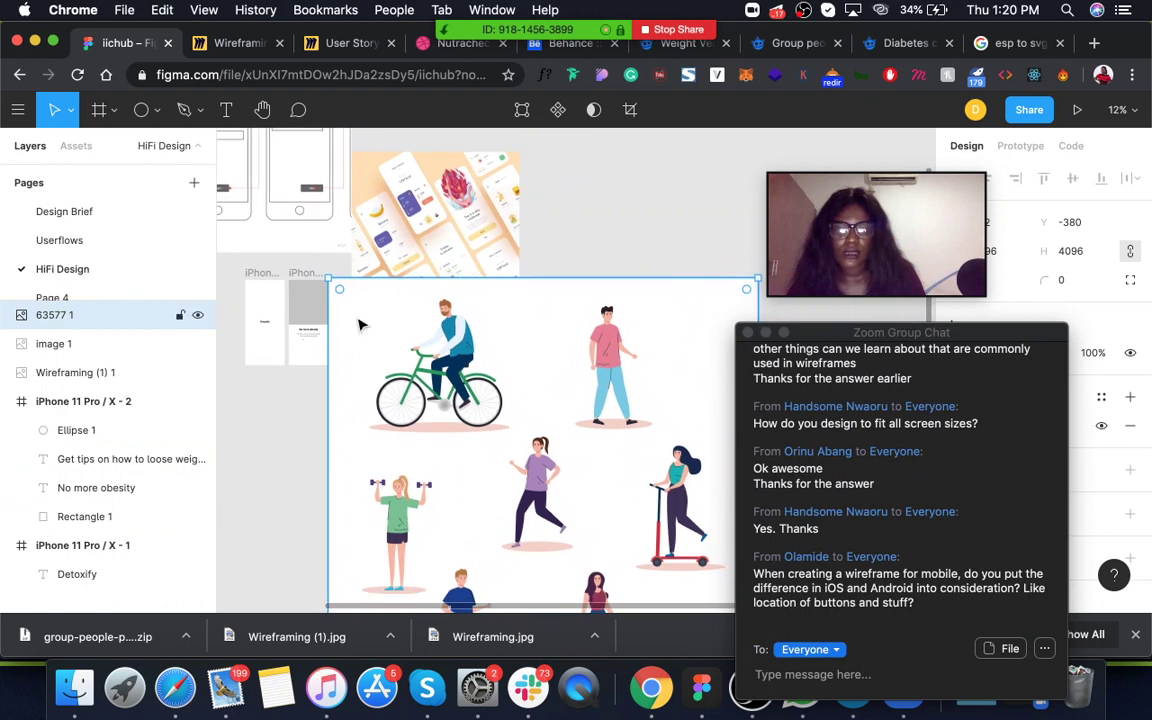
pyautogui.press('super+c')
pyautogui.click(310, 302)
pyautogui.press('super+v')
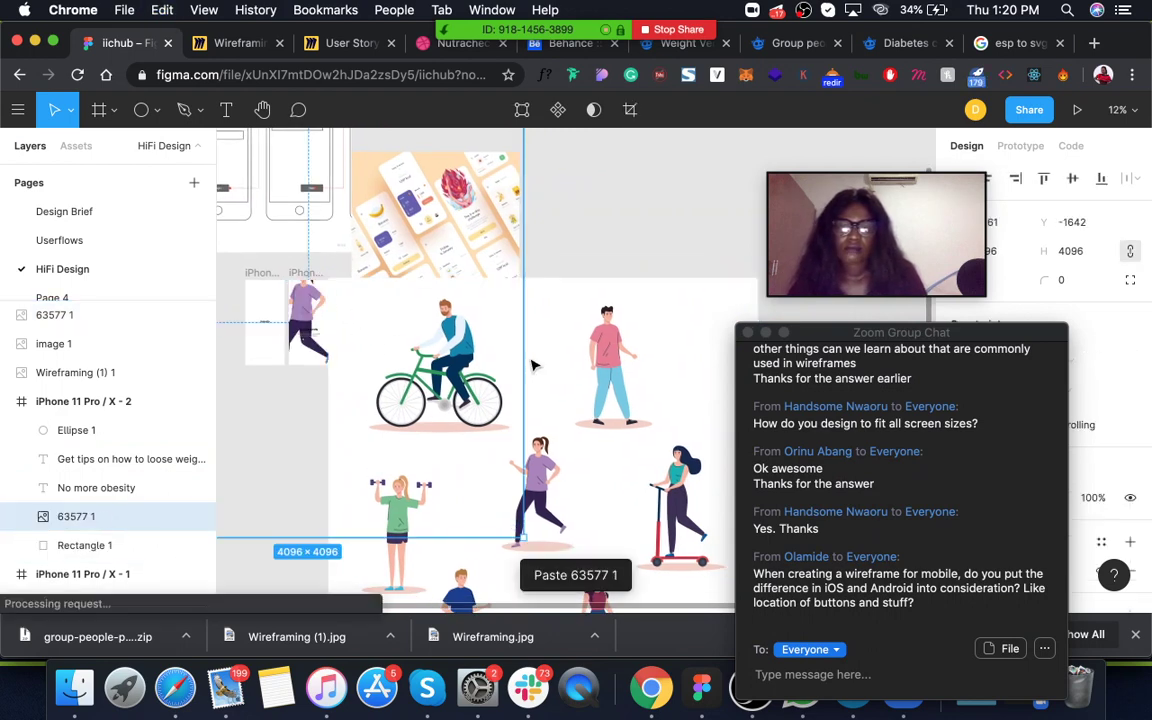
pyautogui.moveTo(442, 312); pyautogui.dragTo(704, 430)
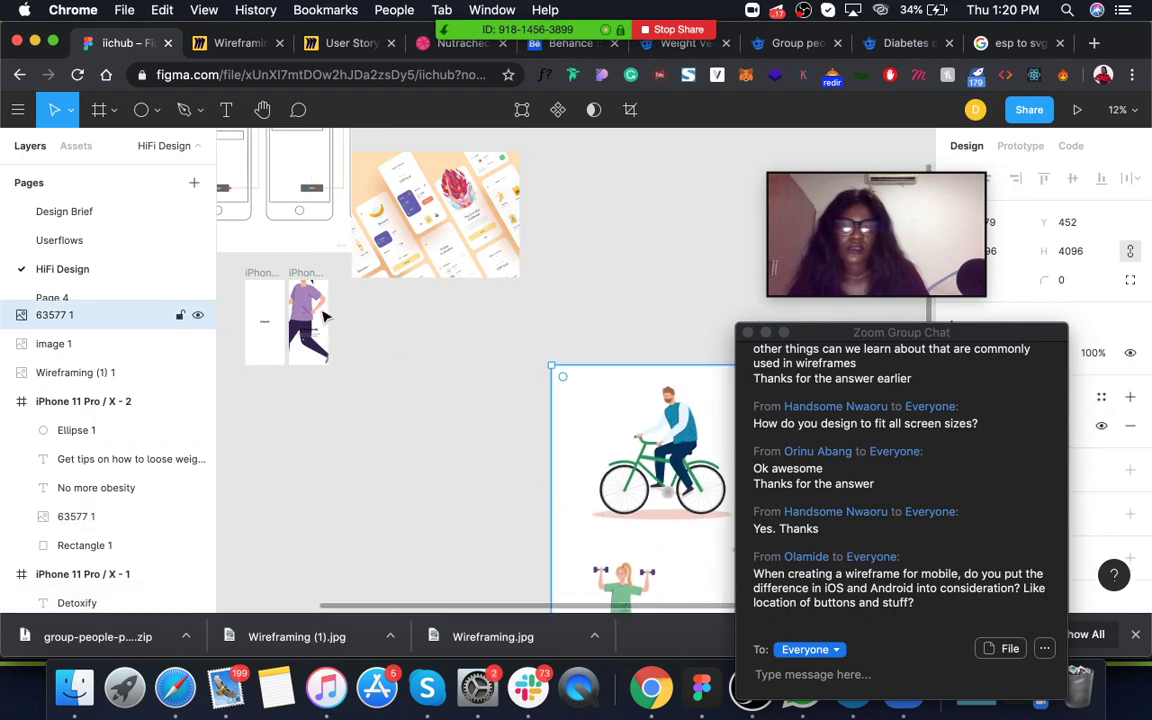
pyautogui.press('super+z')
# Shrink the pasted illustration by its corner handle to about 2536 tall
pyautogui.keyDown('ctrl'); pyautogui.scroll(-3, 310, 310); pyautogui.keyUp('ctrl')
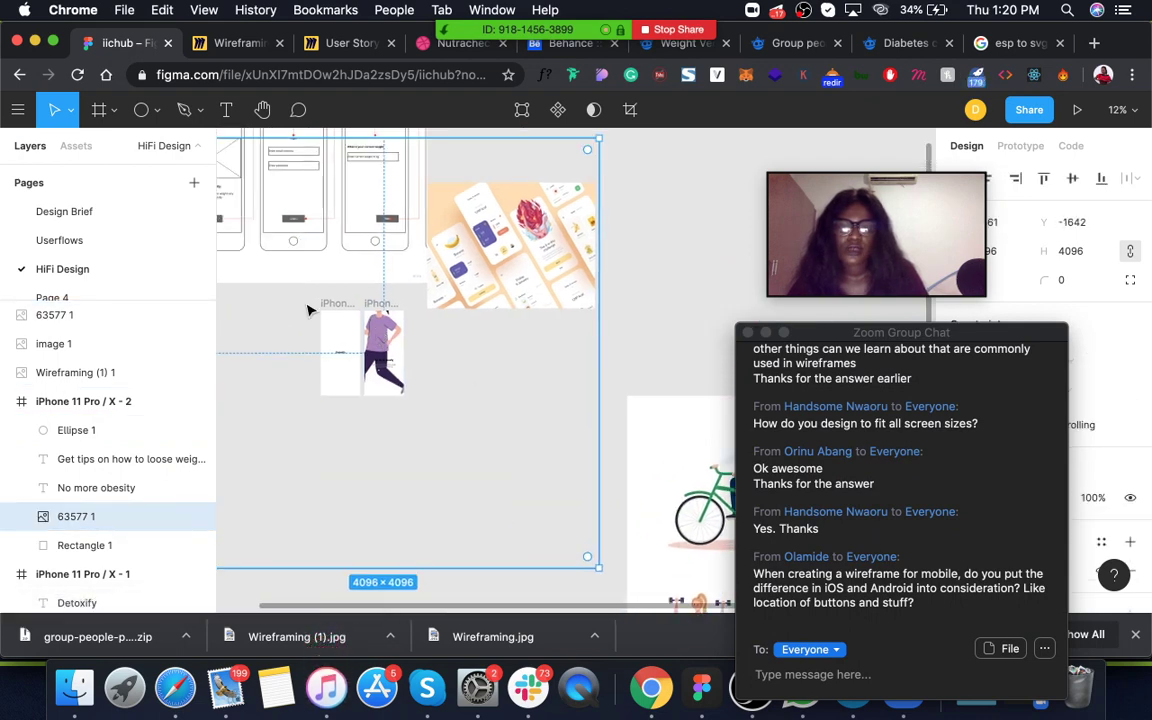
pyautogui.keyDown('ctrl'); pyautogui.scroll(-3, 310, 310); pyautogui.keyUp('ctrl')
pyautogui.hscroll(-3, 310, 310)
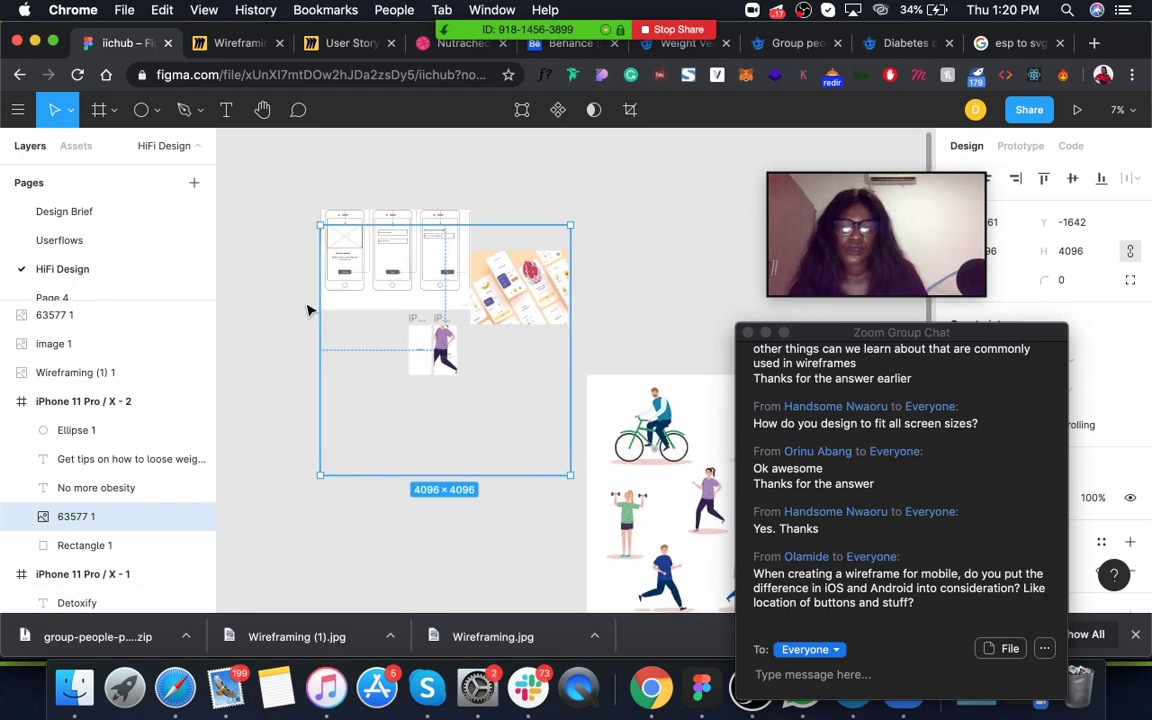
pyautogui.moveTo(321, 227); pyautogui.dragTo(288, 331)
pyautogui.keyDown('ctrl'); pyautogui.scroll(5, 458, 352); pyautogui.keyUp('ctrl')
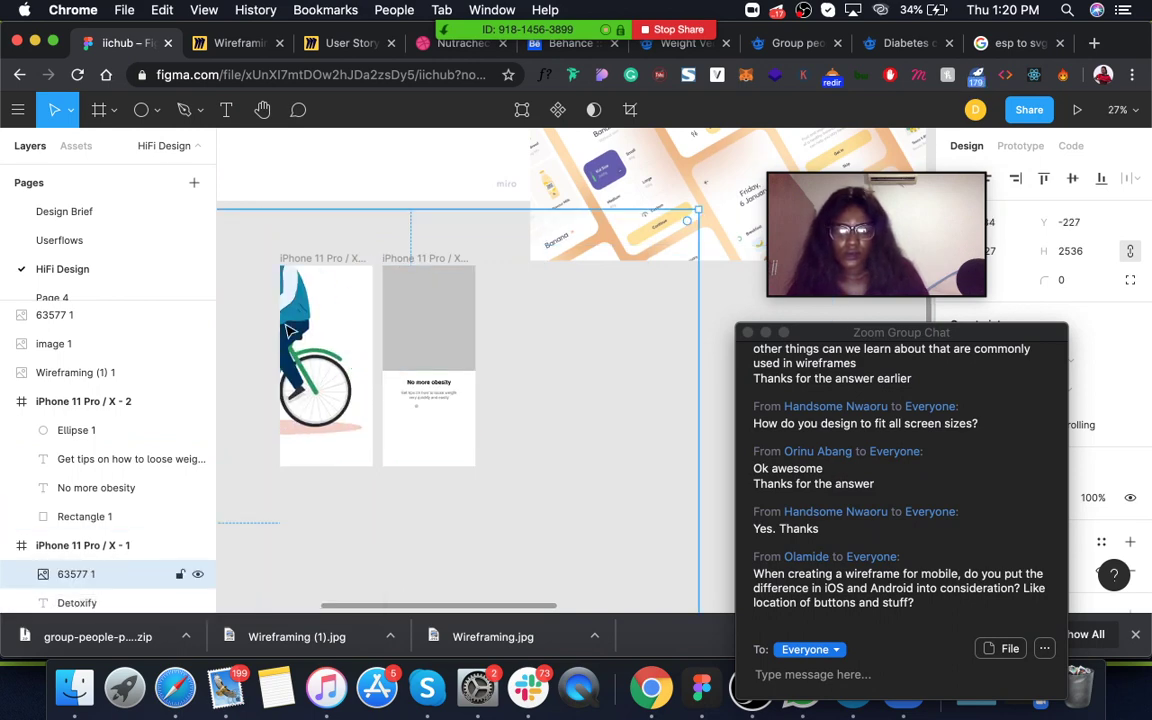
# Nest the illustration in iPhone 11 Pro / X - 2, shrink it to 1881×2046 and raise it
pyautogui.moveTo(90, 578); pyautogui.dragTo(88, 430)
pyautogui.moveTo(420, 457); pyautogui.dragTo(430, 322)
pyautogui.moveTo(413, 368); pyautogui.dragTo(432, 335)
pyautogui.scroll(-2, 432, 335)
pyautogui.scroll(-2, 432, 335)
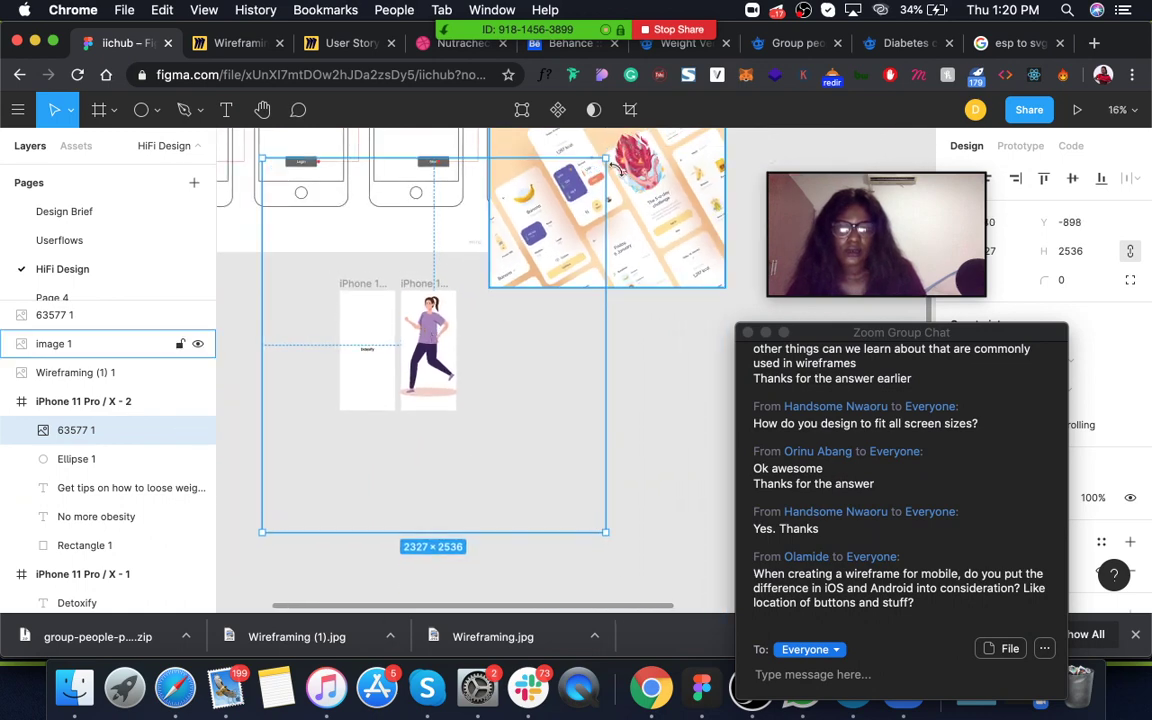
pyautogui.moveTo(606, 157); pyautogui.dragTo(540, 230)
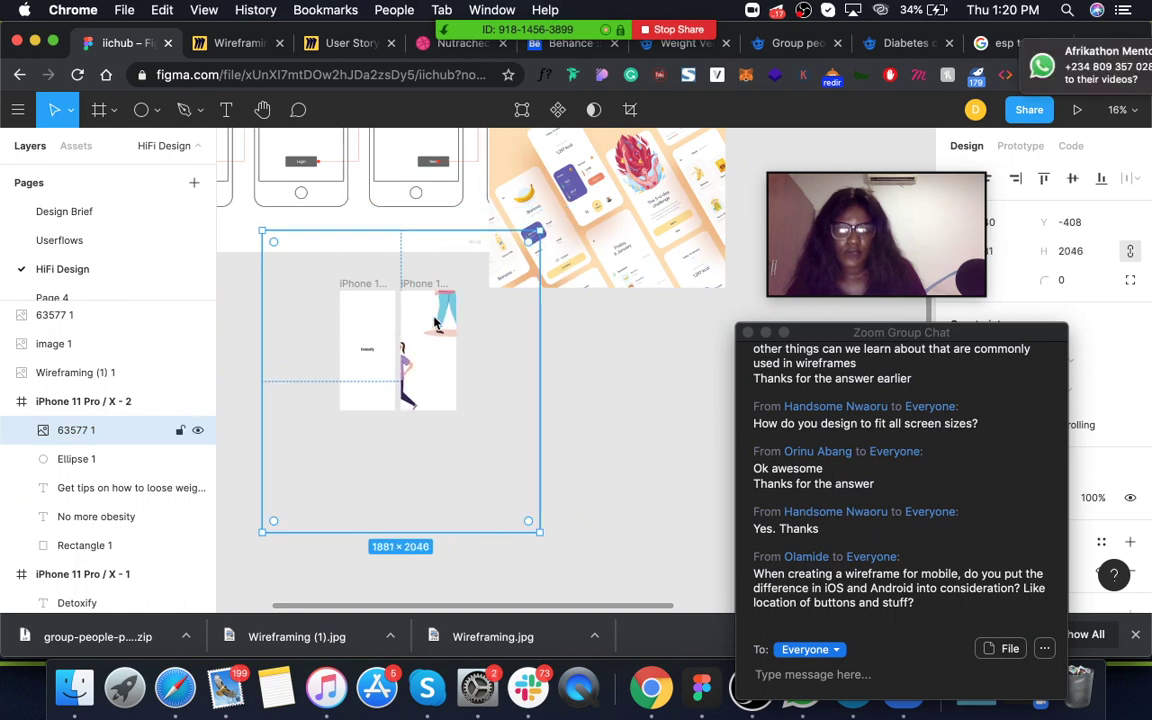
pyautogui.moveTo(438, 327); pyautogui.dragTo(447, 317)
pyautogui.moveTo(418, 363); pyautogui.dragTo(437, 343)
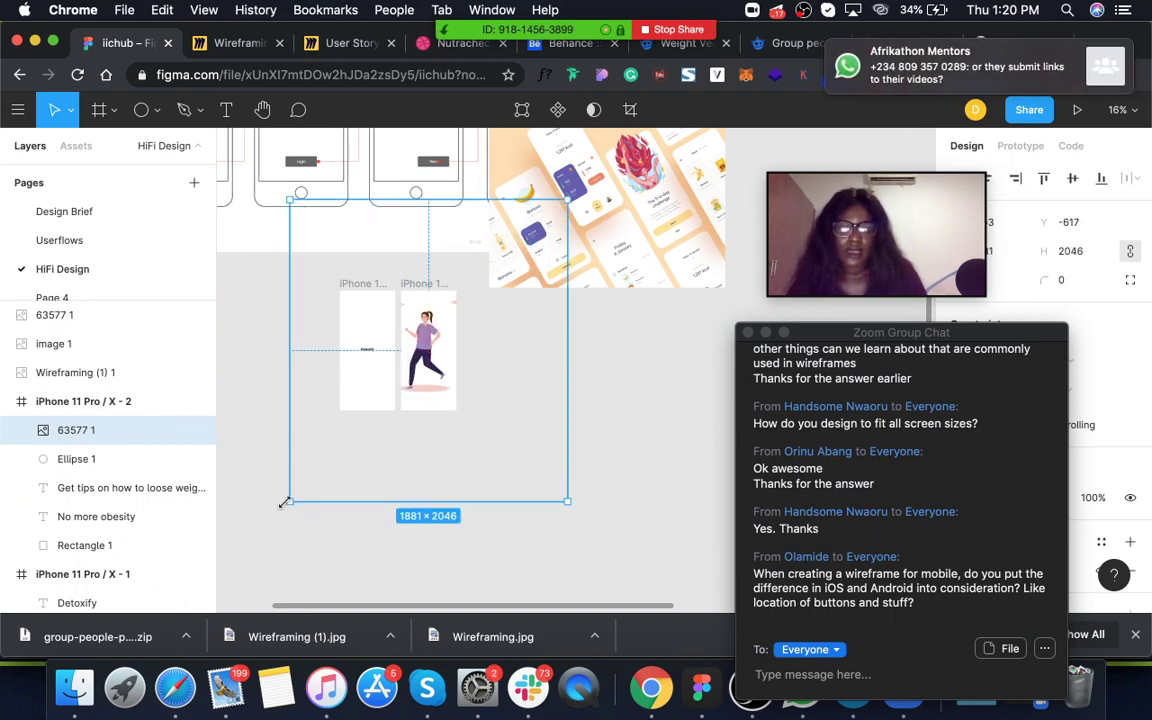
# Resize the illustration to 1263×986 and centre it over the second screen
pyautogui.moveTo(291, 506); pyautogui.dragTo(392, 390)
pyautogui.scroll(5, 370, 360)
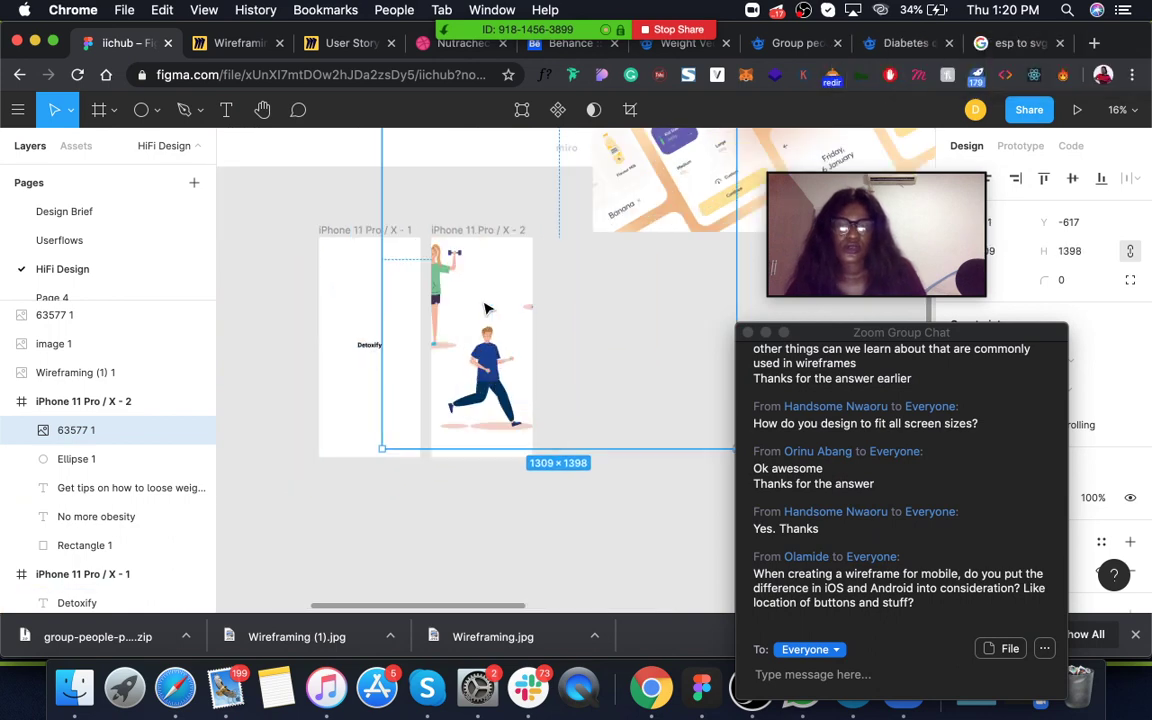
pyautogui.moveTo(443, 318); pyautogui.dragTo(452, 349)
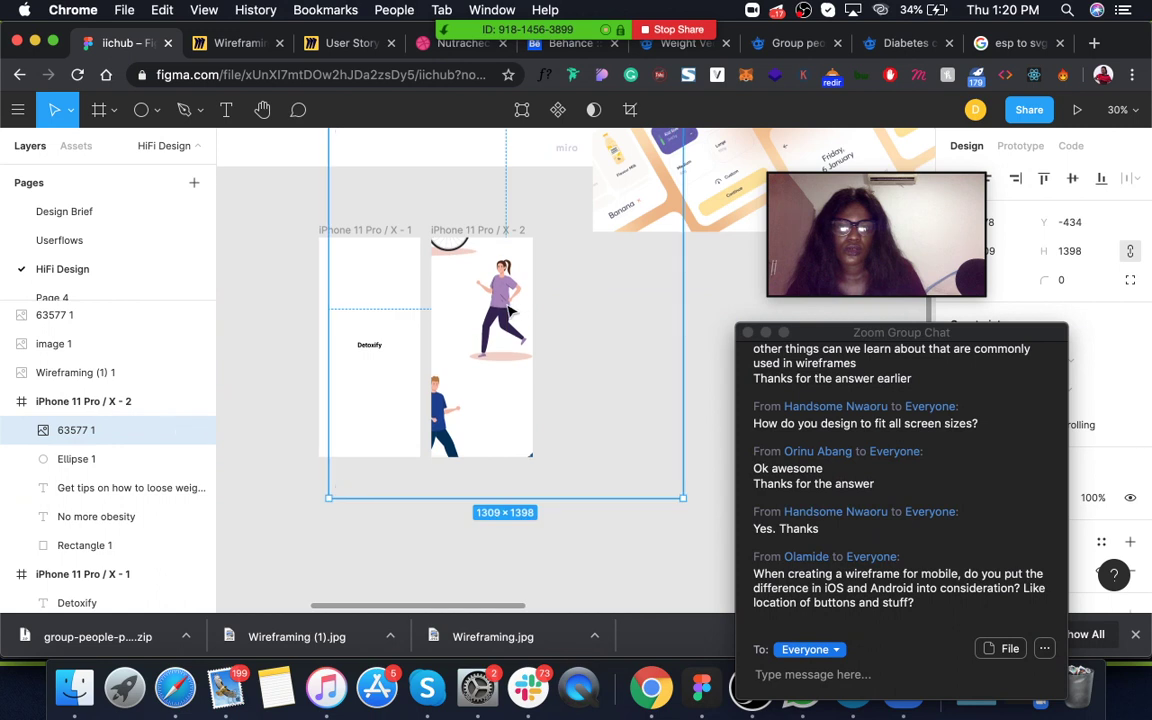
pyautogui.moveTo(512, 312); pyautogui.dragTo(502, 315)
pyautogui.scroll(-2, 530, 374)
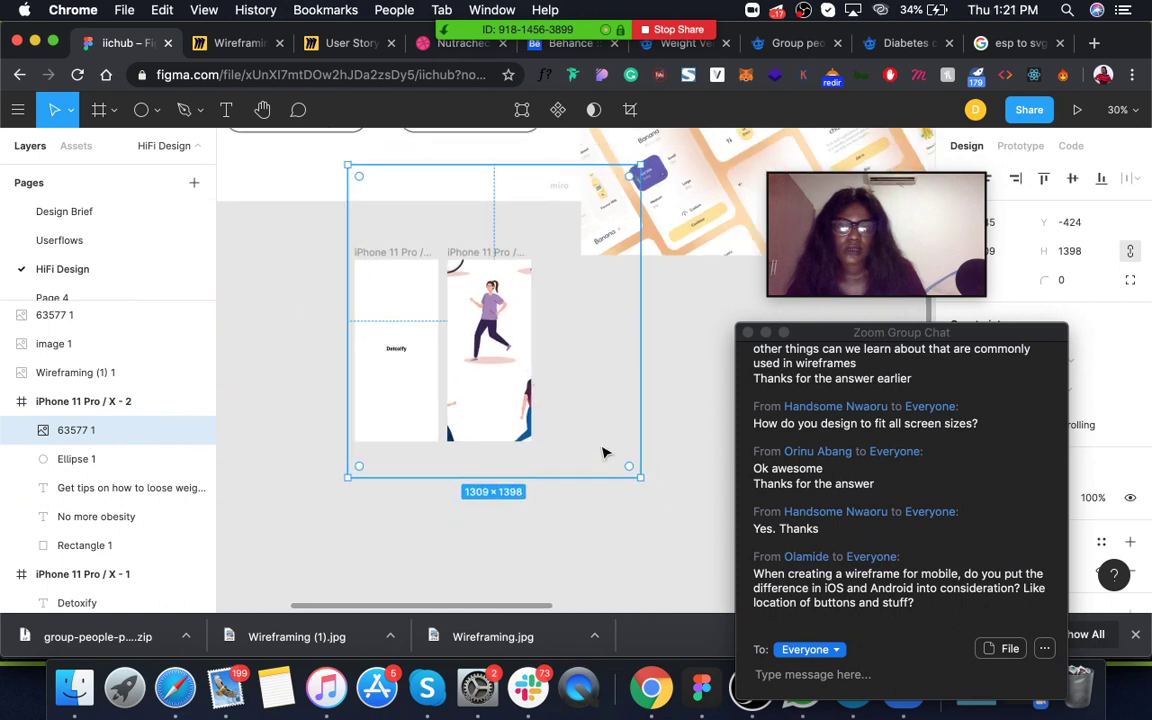
pyautogui.moveTo(576, 421); pyautogui.dragTo(535, 356)
pyautogui.moveTo(585, 255); pyautogui.dragTo(620, 263)
pyautogui.moveTo(390, 288); pyautogui.dragTo(337, 294)
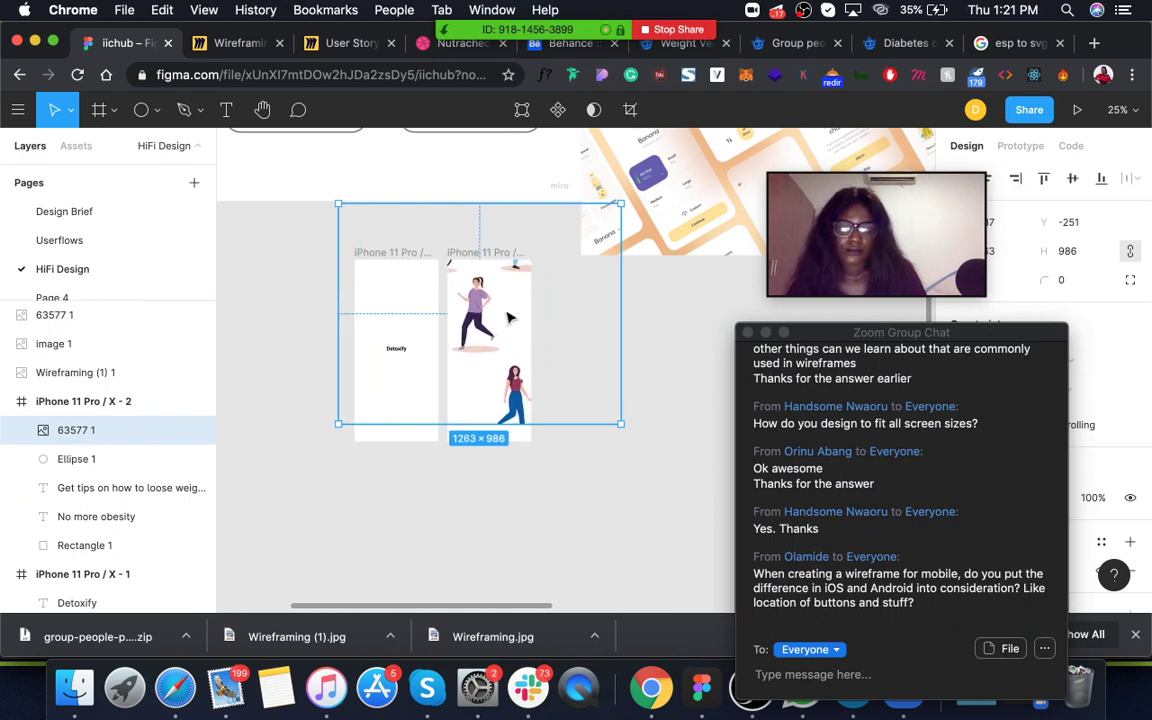
pyautogui.moveTo(509, 318); pyautogui.dragTo(519, 323)
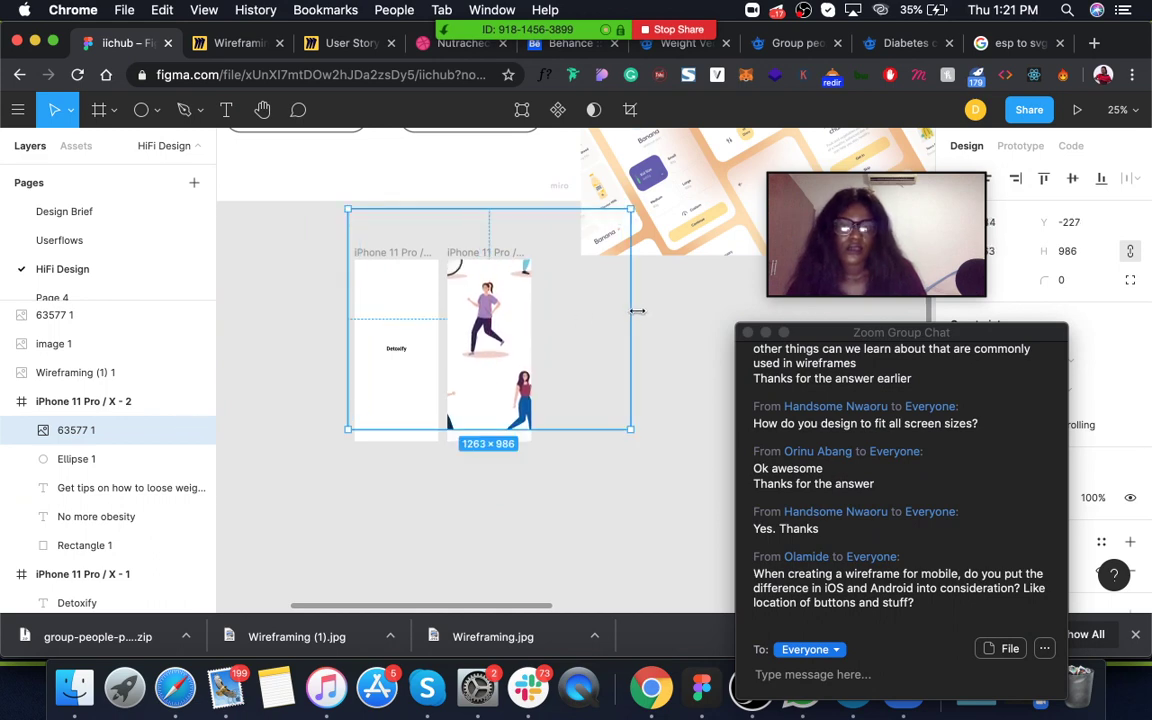
# Extend the people illustration's top edge slightly upward
pyautogui.scroll(5, 430, 290)
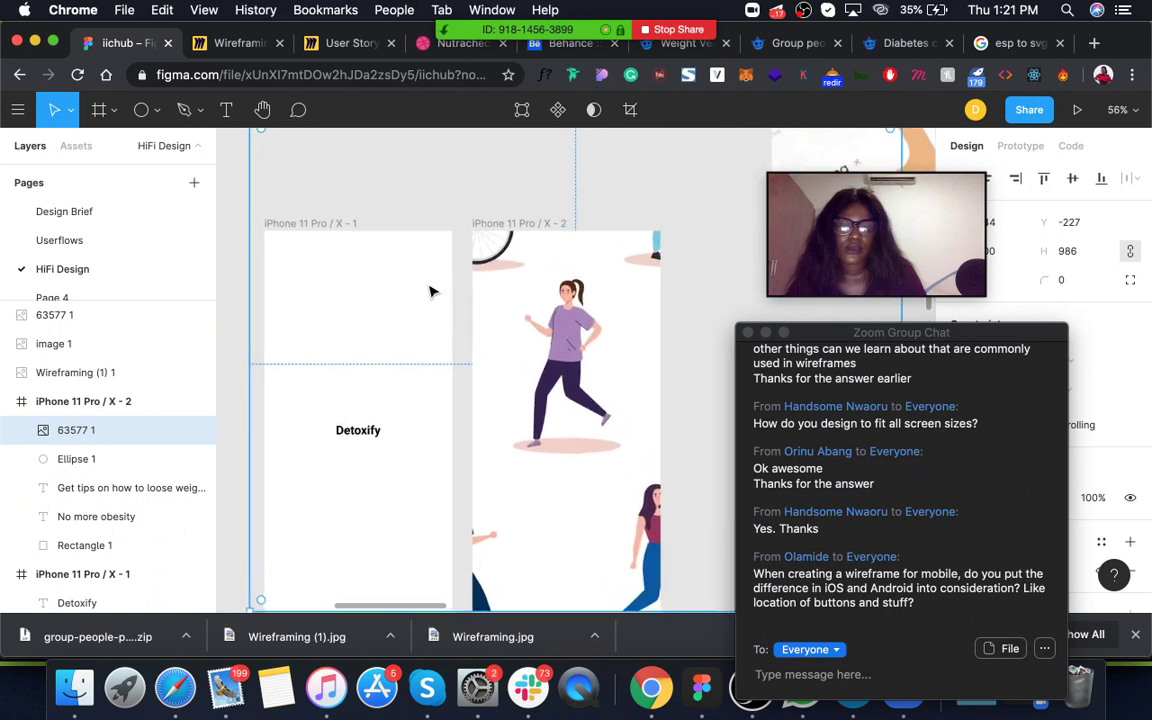
pyautogui.hscroll(3, 430, 290)
pyautogui.scroll(2, 430, 290)
pyautogui.moveTo(540, 187); pyautogui.dragTo(542, 145)
# With the chat window moved aside, open the illustration's Image fill settings and fill mode list
pyautogui.moveTo(850, 340); pyautogui.dragTo(745, 340)
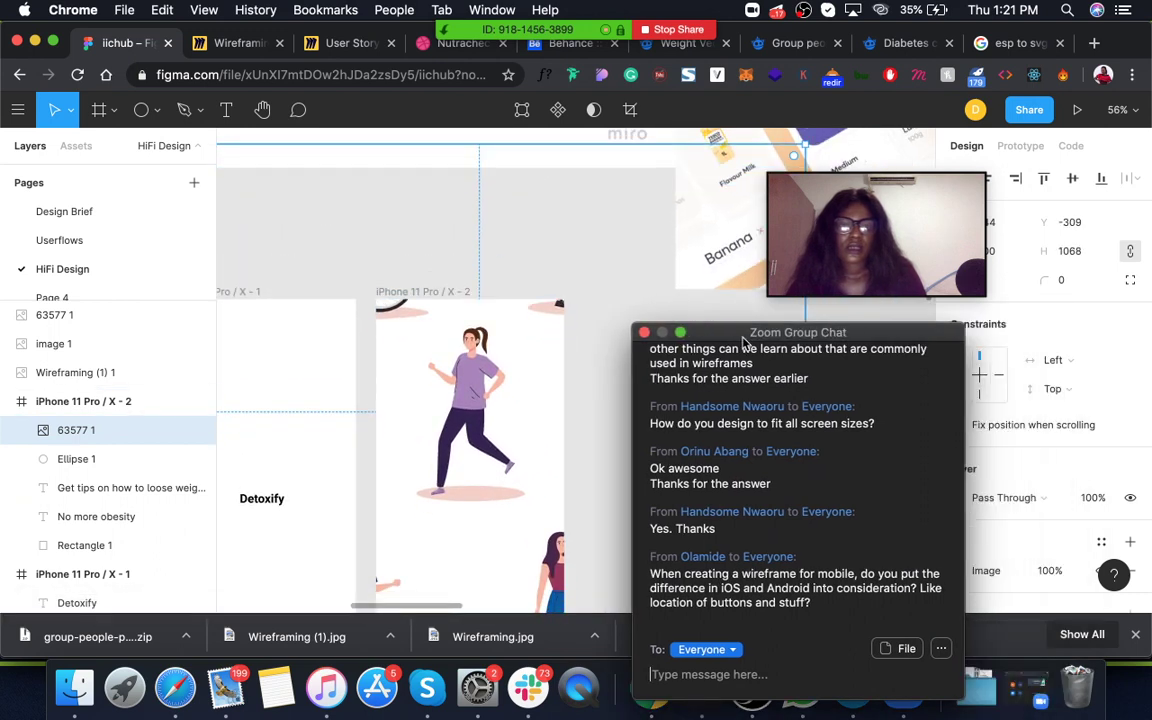
pyautogui.scroll(-2, 1050, 455)
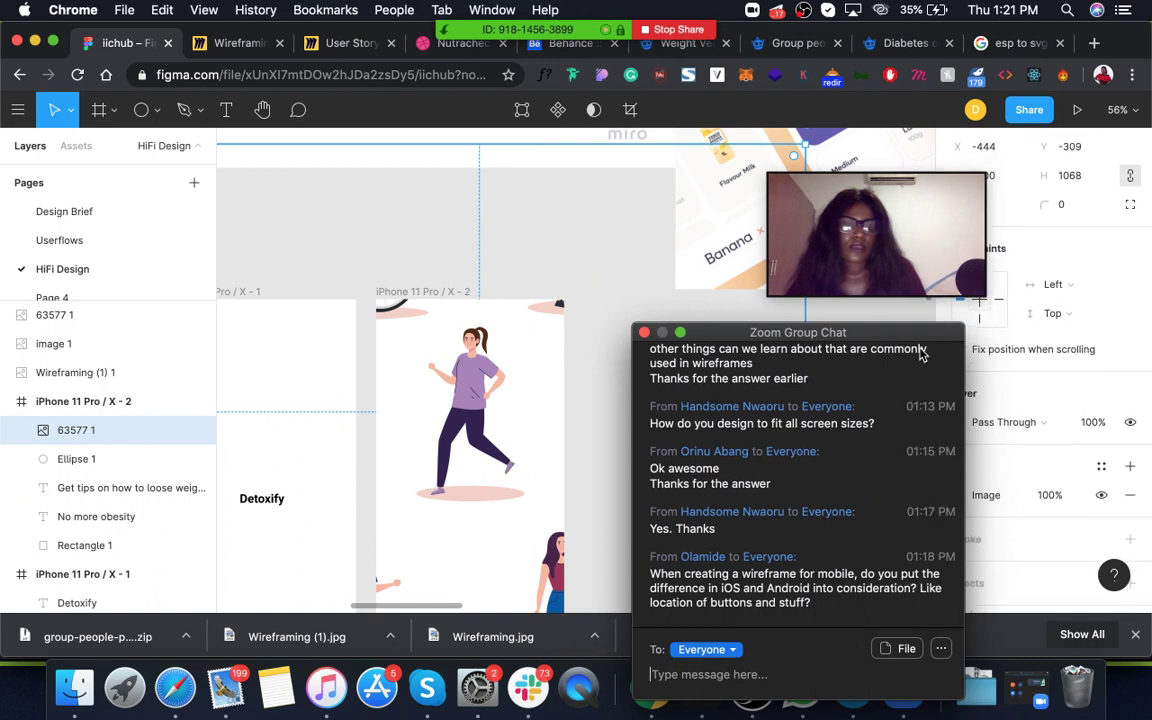
pyautogui.moveTo(912, 340); pyautogui.dragTo(892, 338)
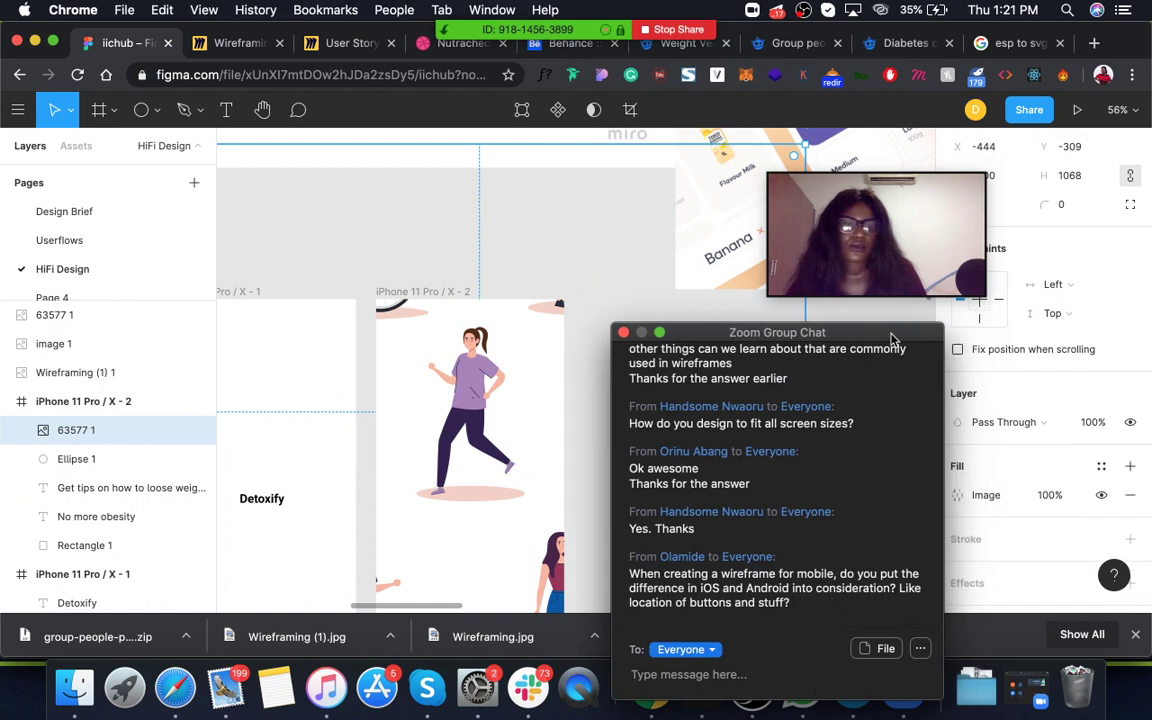
pyautogui.click(961, 497)
pyautogui.click(960, 498)
pyautogui.click(960, 498)
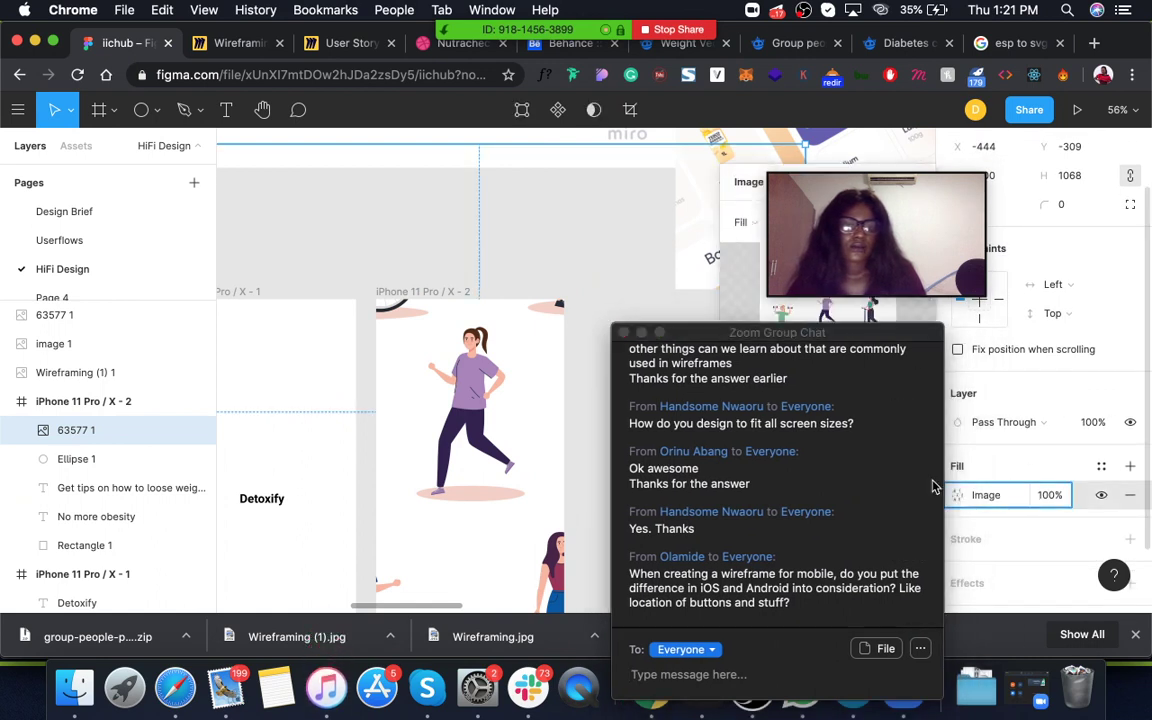
pyautogui.moveTo(818, 336); pyautogui.dragTo(1054, 328)
pyautogui.moveTo(960, 211); pyautogui.dragTo(1125, 211)
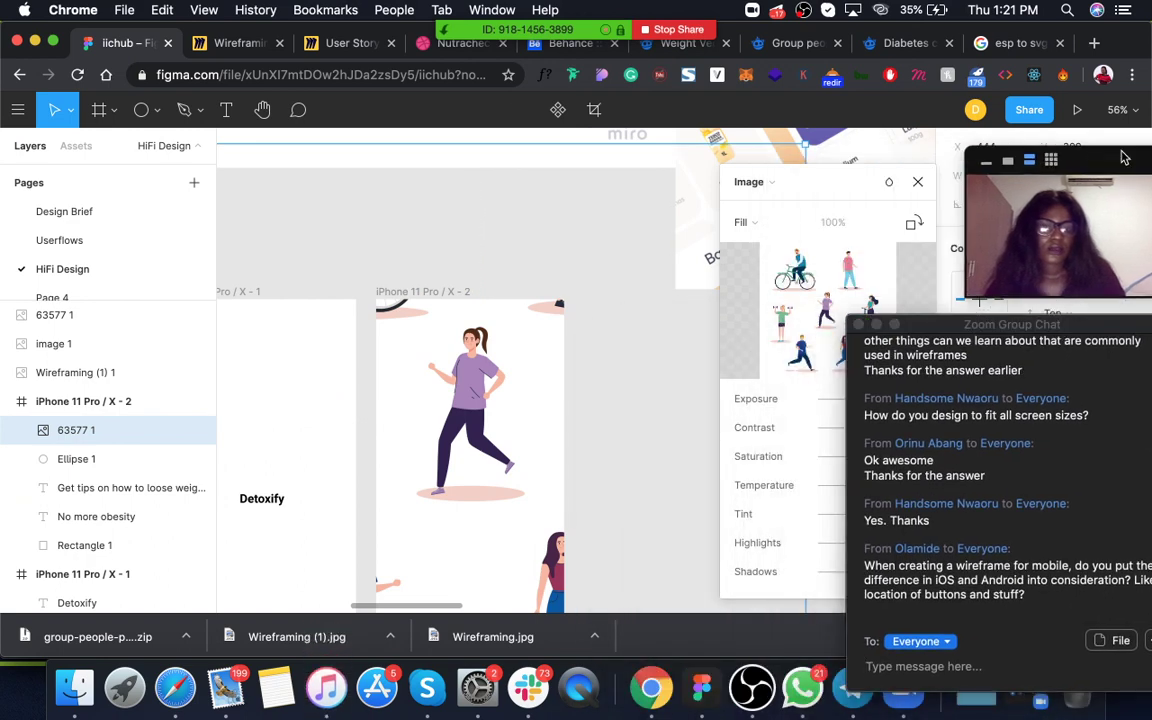
pyautogui.click(742, 222)
# Switch the image fill to Crop and trim it to 358×426 around the running woman
pyautogui.click(767, 267)
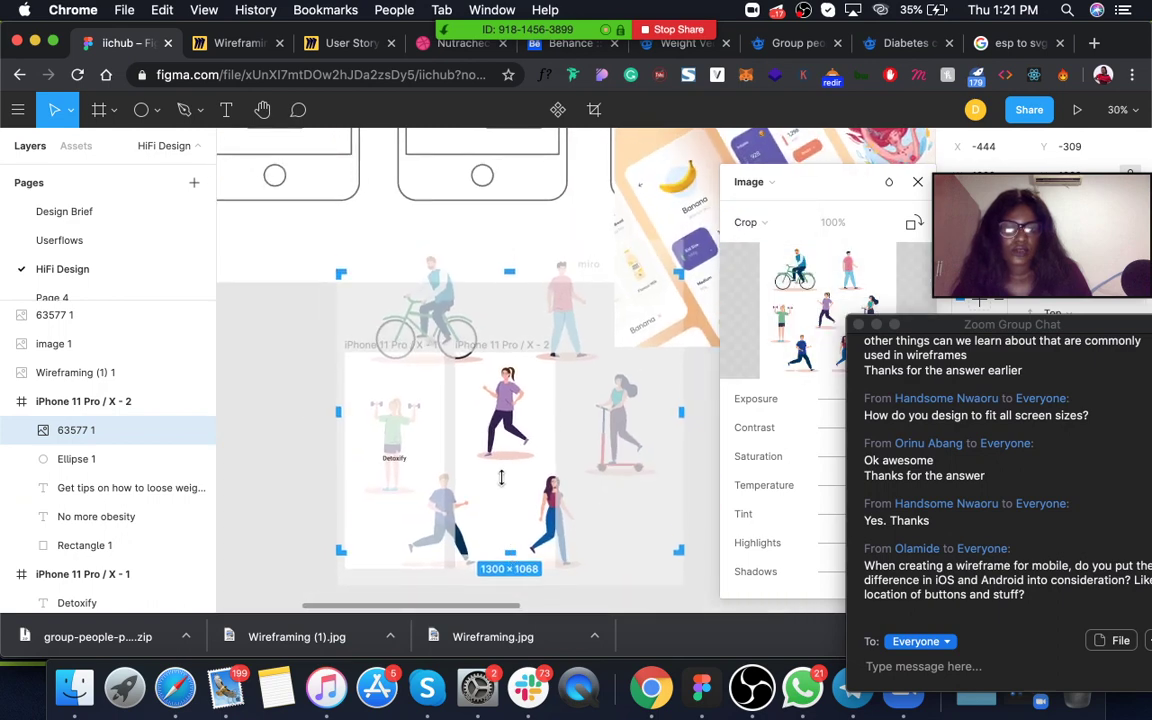
pyautogui.moveTo(510, 553); pyautogui.dragTo(497, 466)
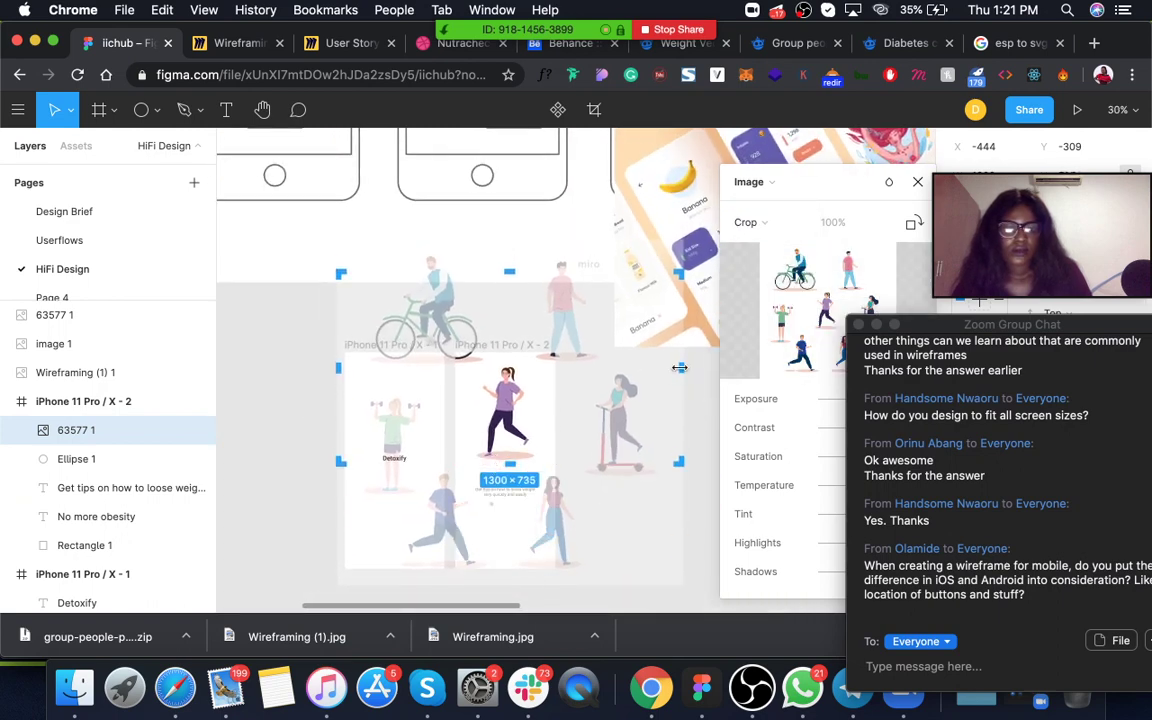
pyautogui.moveTo(550, 380); pyautogui.dragTo(550, 377)
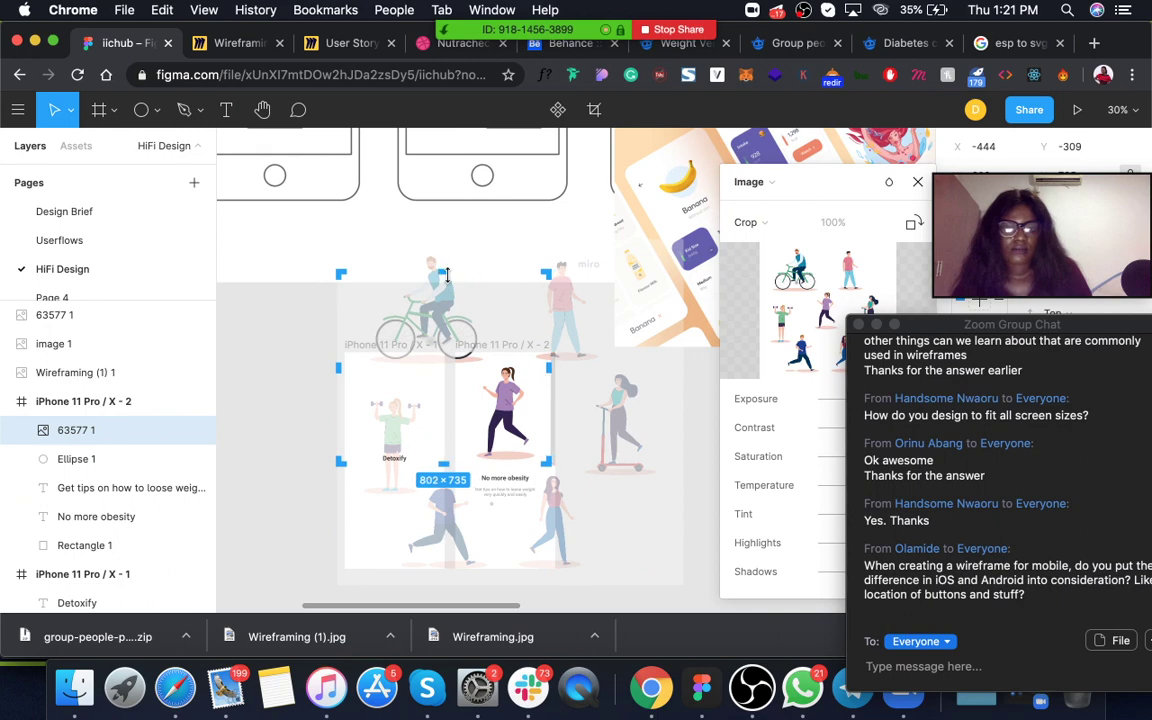
pyautogui.moveTo(443, 271); pyautogui.dragTo(467, 354)
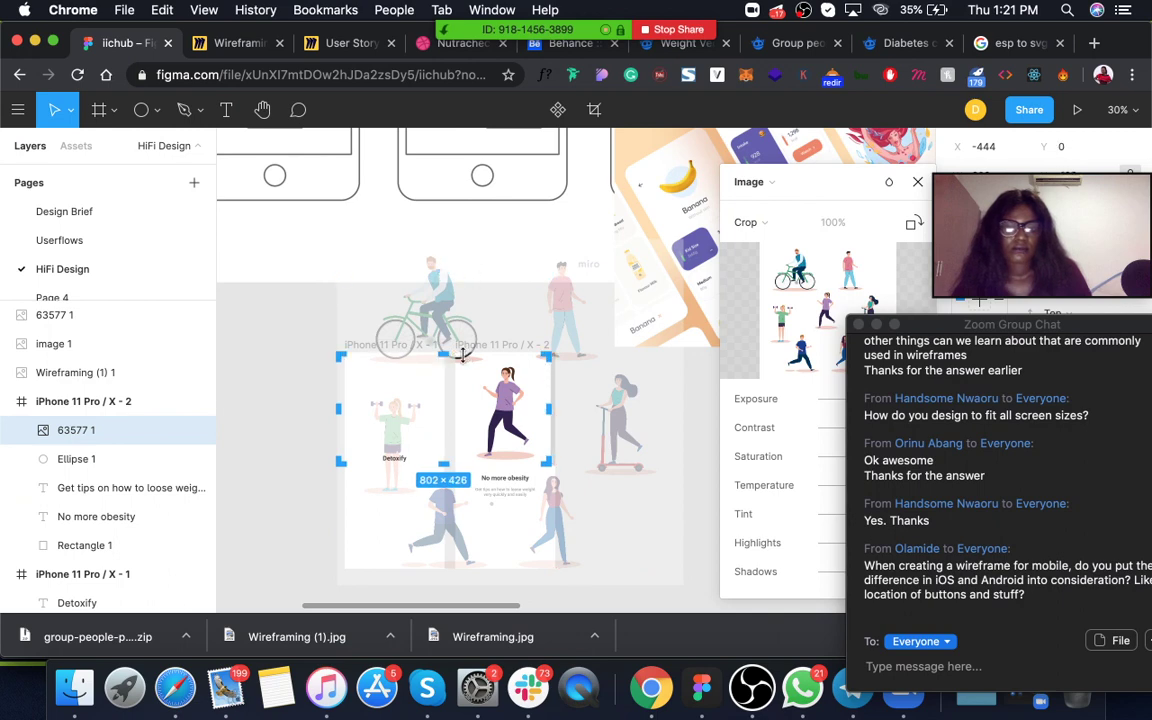
pyautogui.moveTo(429, 411); pyautogui.dragTo(458, 418)
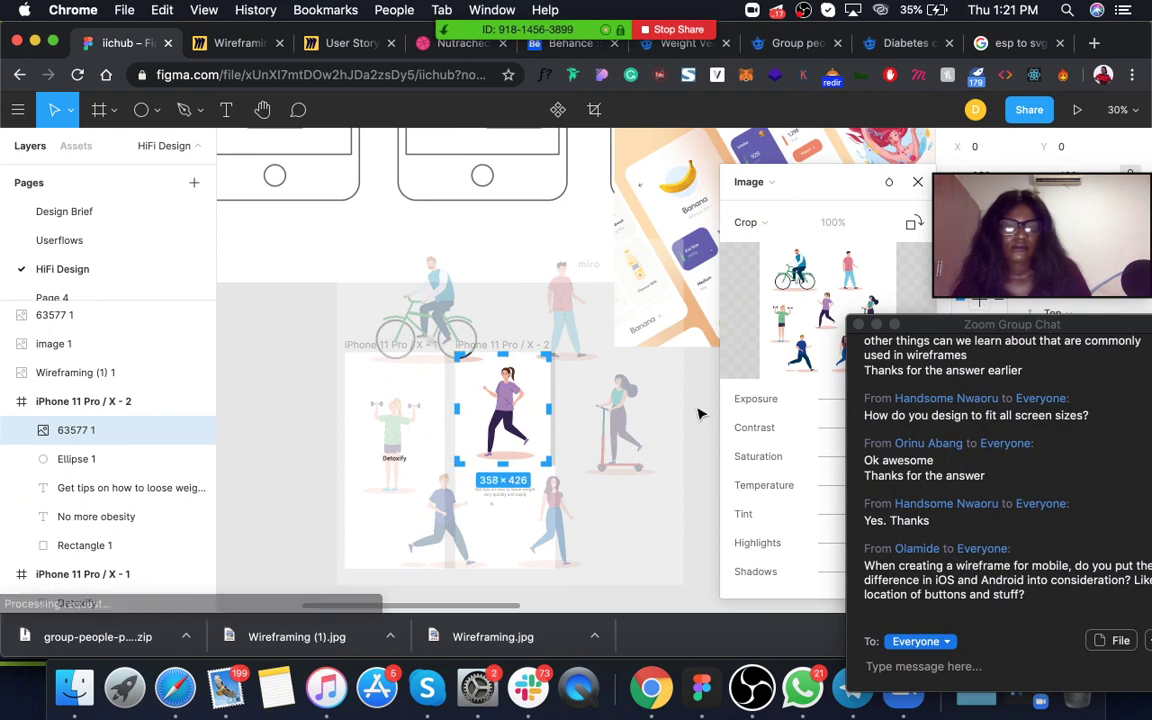
# Confirm the crop, leave crop mode, then re-enter cropping on the running-woman image
pyautogui.press('Return')
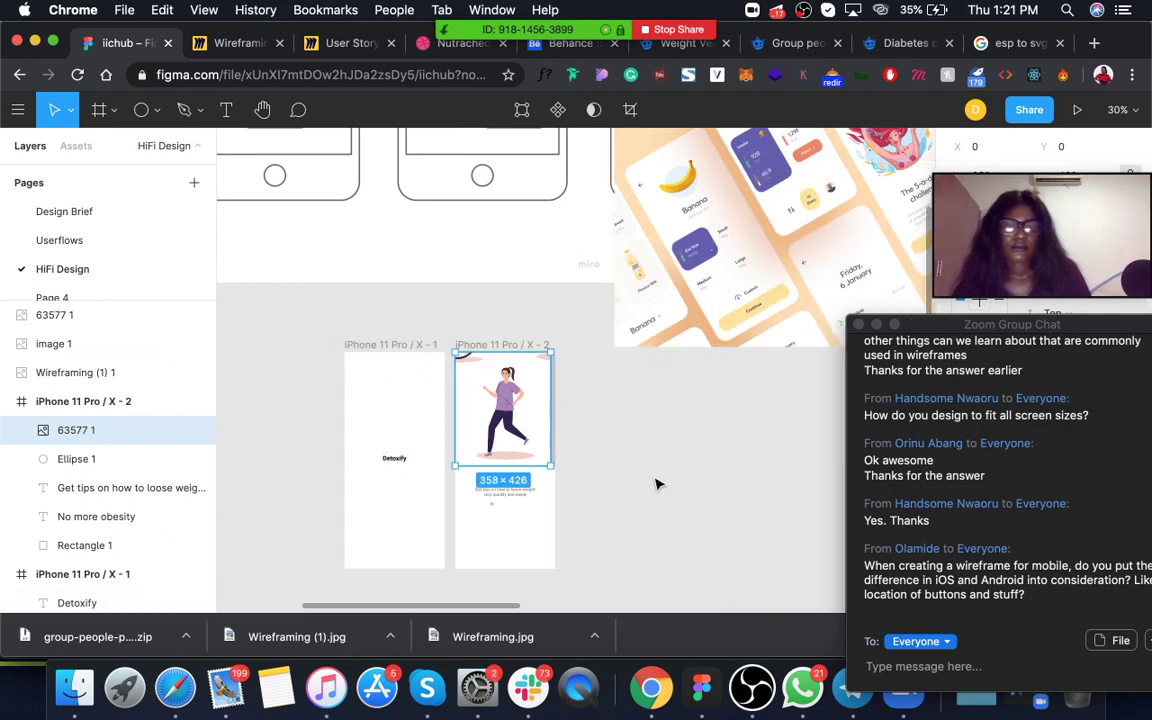
pyautogui.scroll(5, 527, 440)
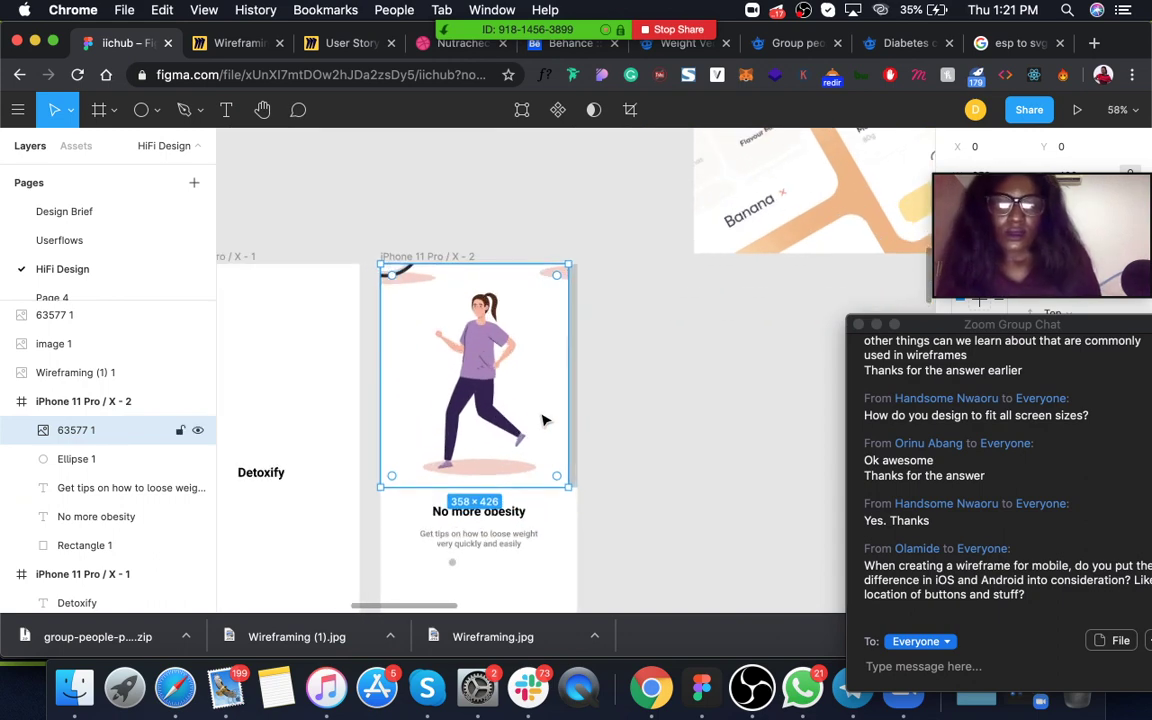
pyautogui.press('Escape')
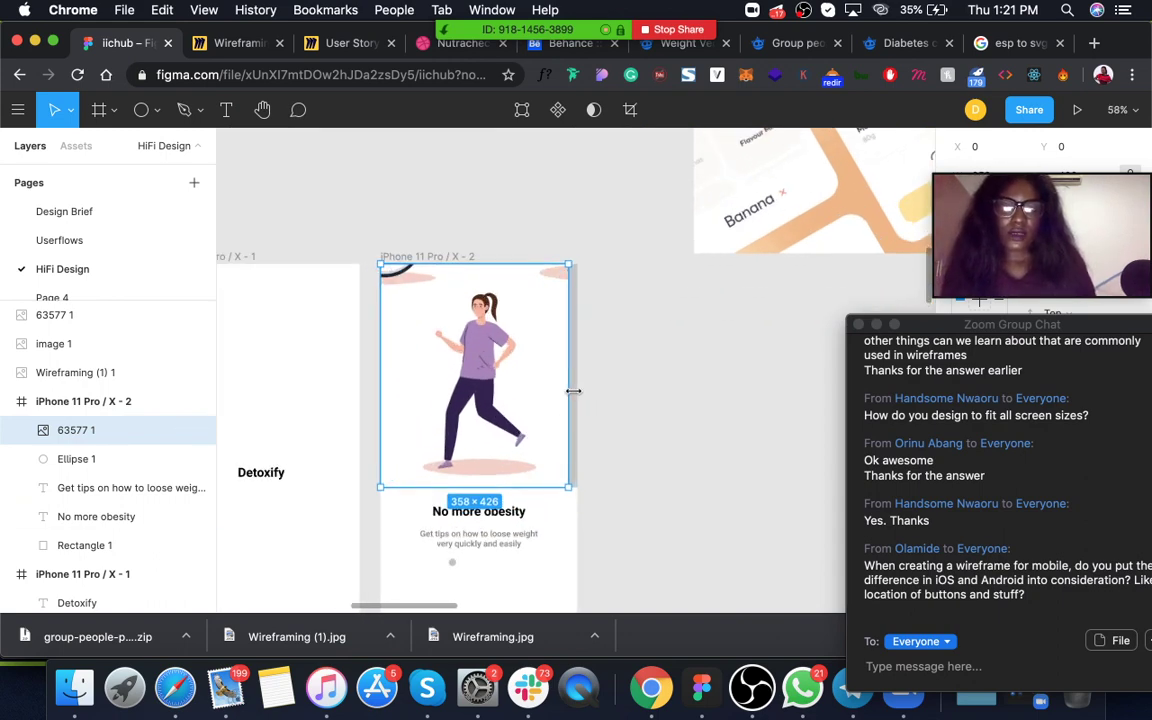
pyautogui.doubleClick(515, 413)
# Scale up the full illustration behind the 358×426 crop and shift it to frame the running woman
pyautogui.scroll(-5, 511, 405)
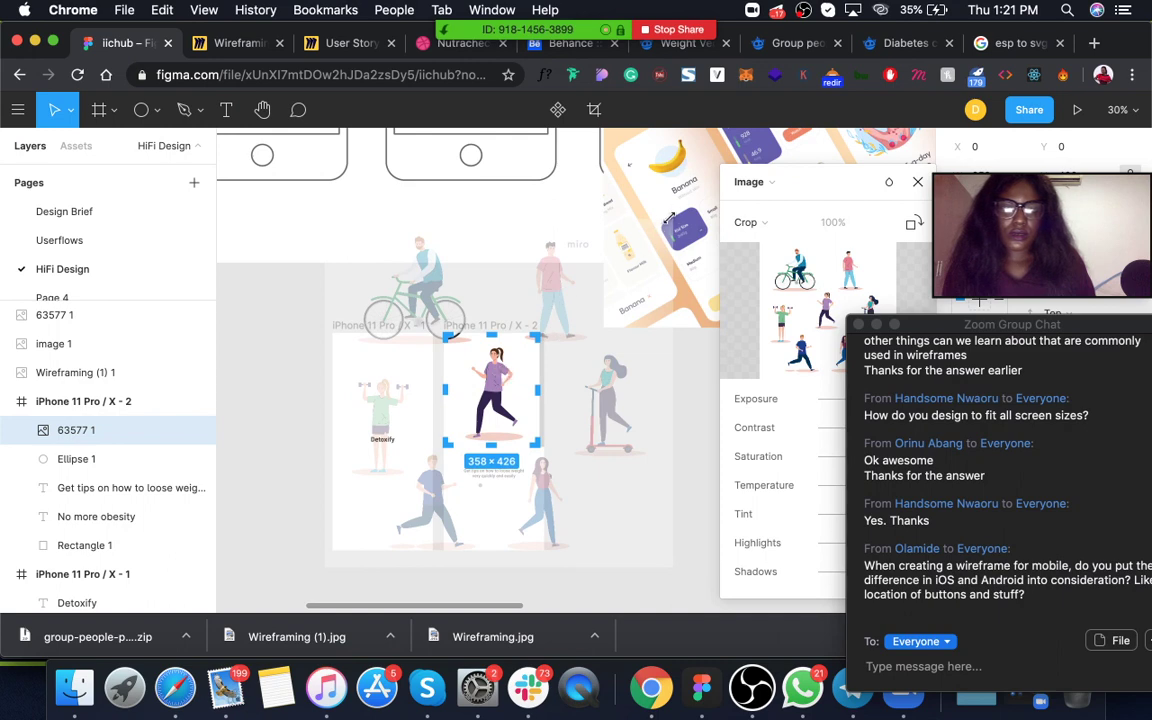
pyautogui.moveTo(670, 218); pyautogui.dragTo(711, 168)
pyautogui.moveTo(493, 378); pyautogui.dragTo(475, 402)
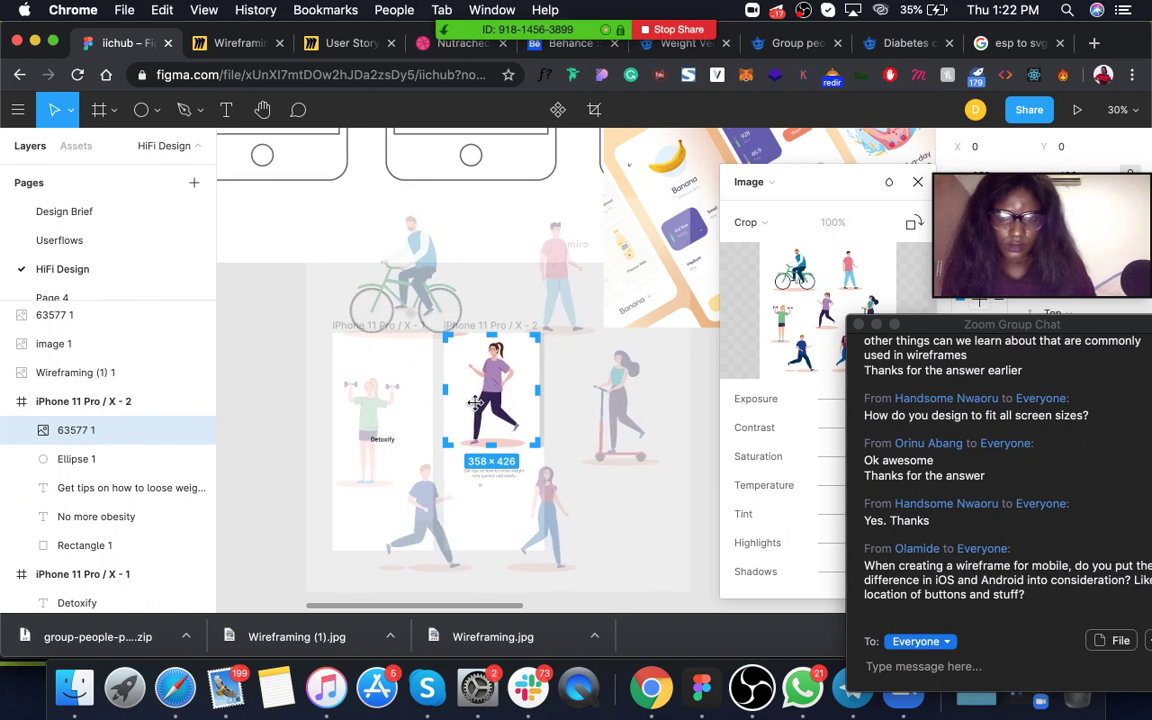
pyautogui.scroll(5, 475, 402)
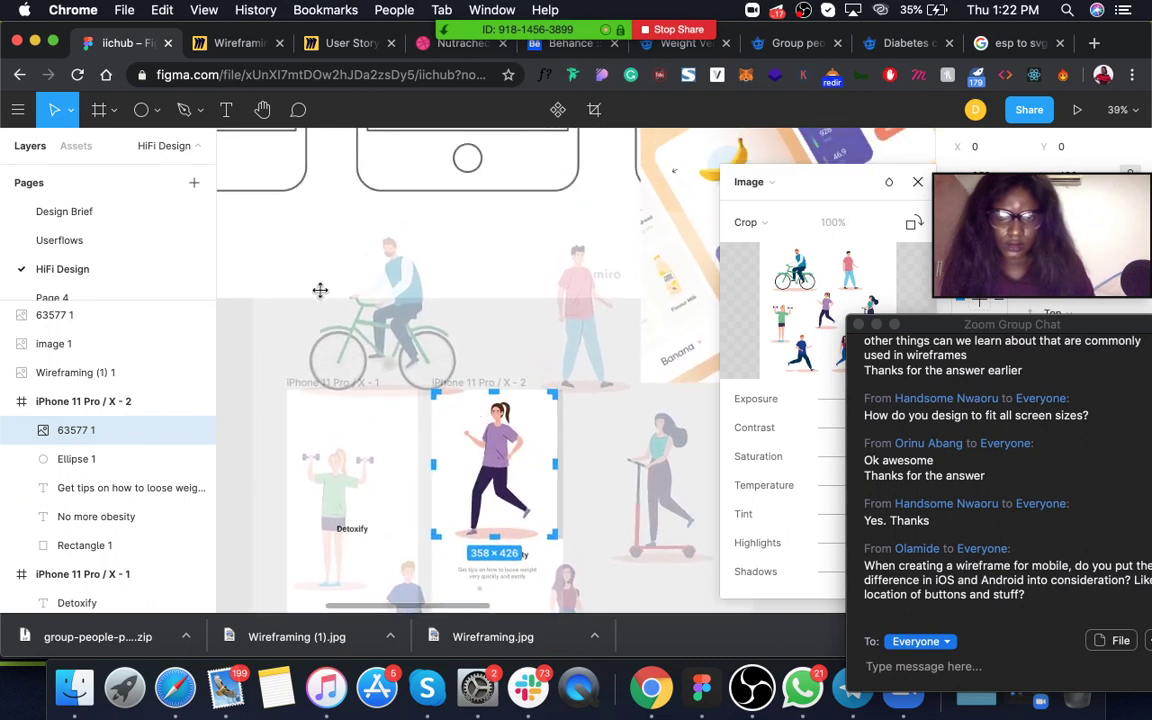
pyautogui.scroll(-4, 246, 248)
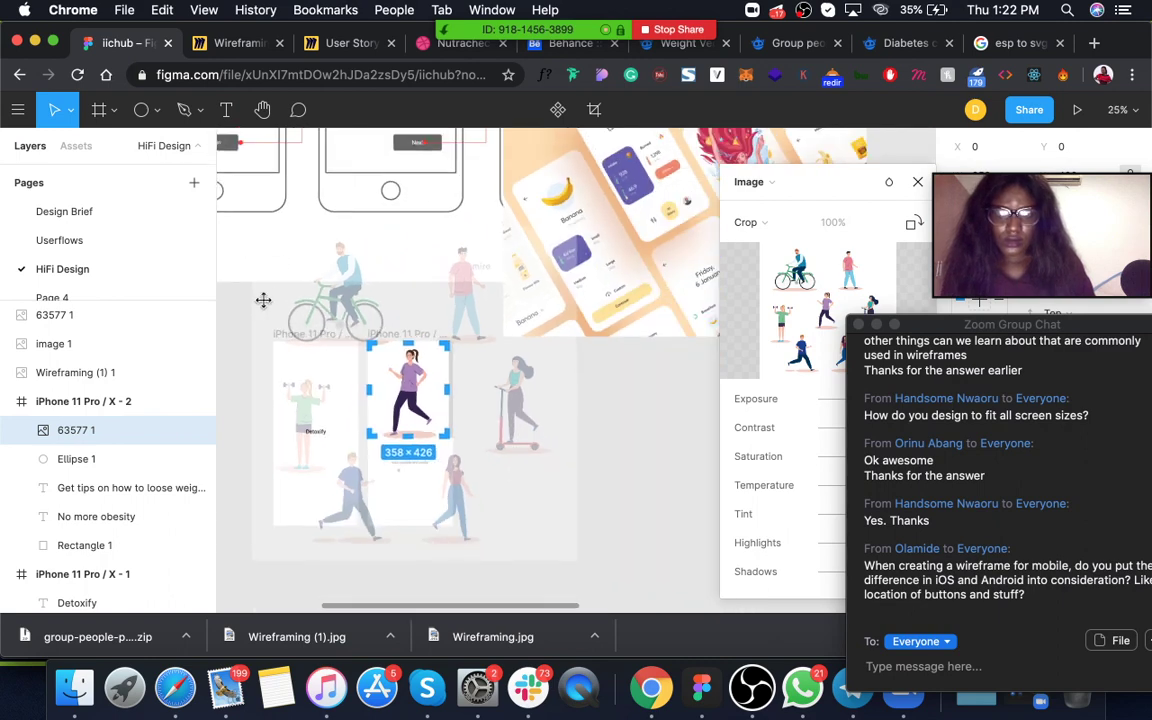
pyautogui.moveTo(246, 224); pyautogui.dragTo(237, 218)
pyautogui.moveTo(399, 393); pyautogui.dragTo(404, 396)
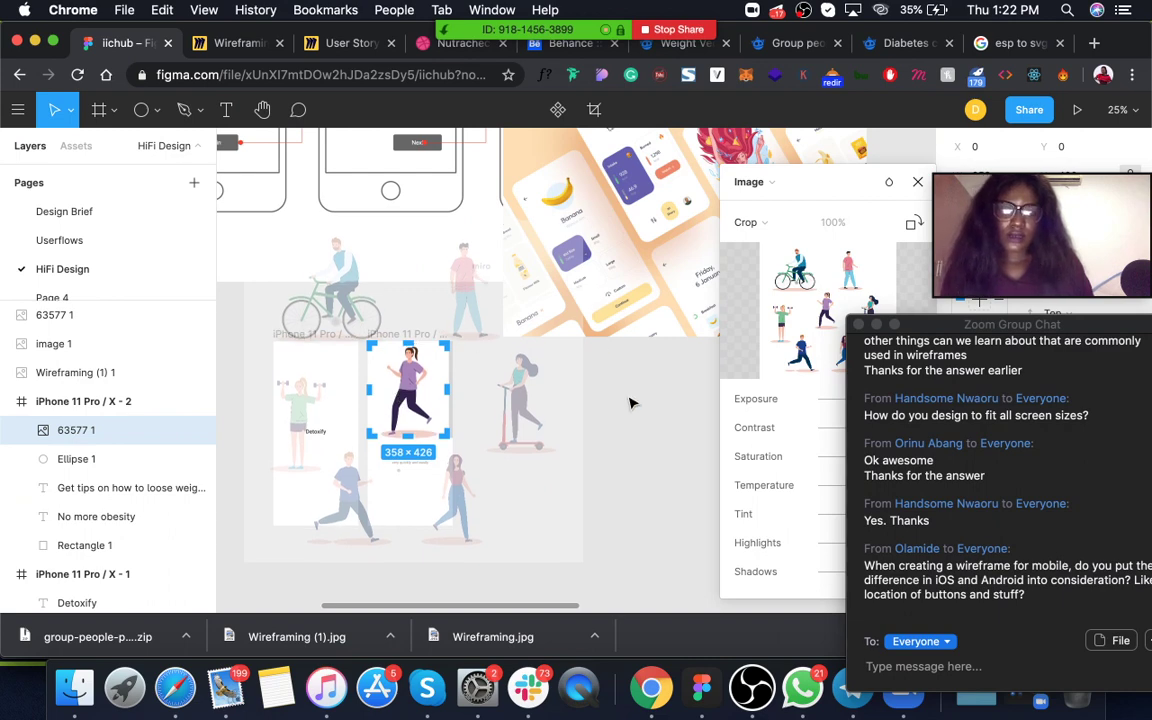
# Shrink the running-woman image to 280.89 × 334 and recentre it on the screen
pyautogui.click(918, 182)
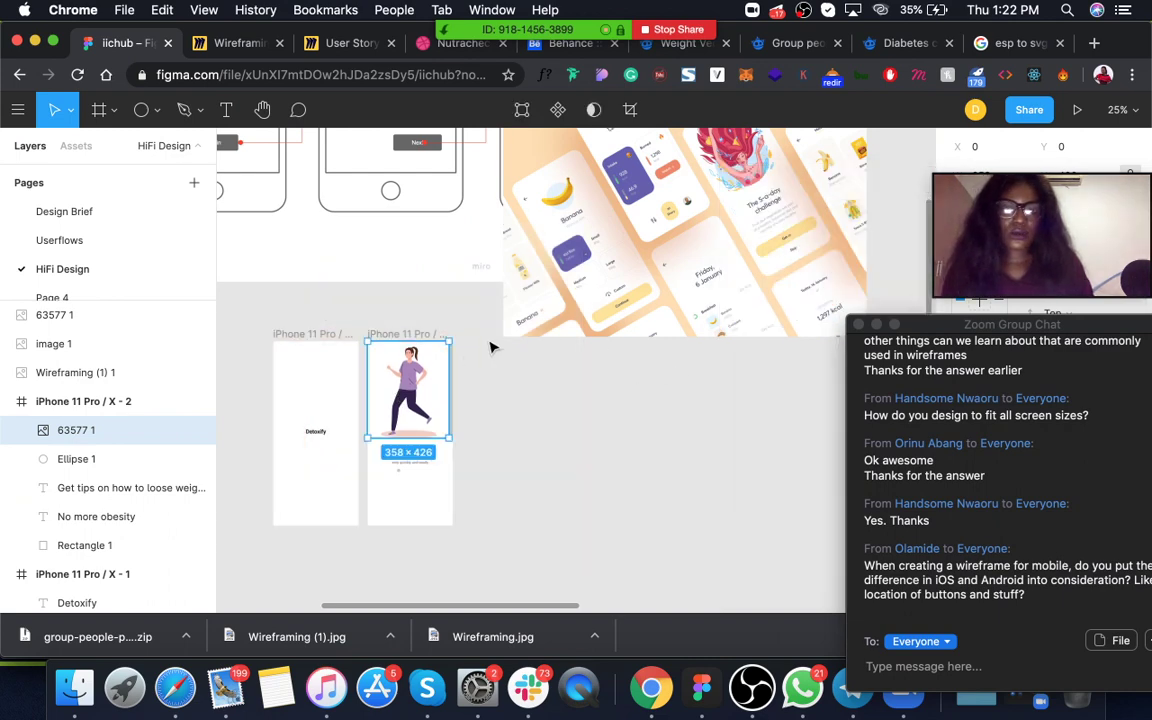
pyautogui.scroll(5, 471, 357)
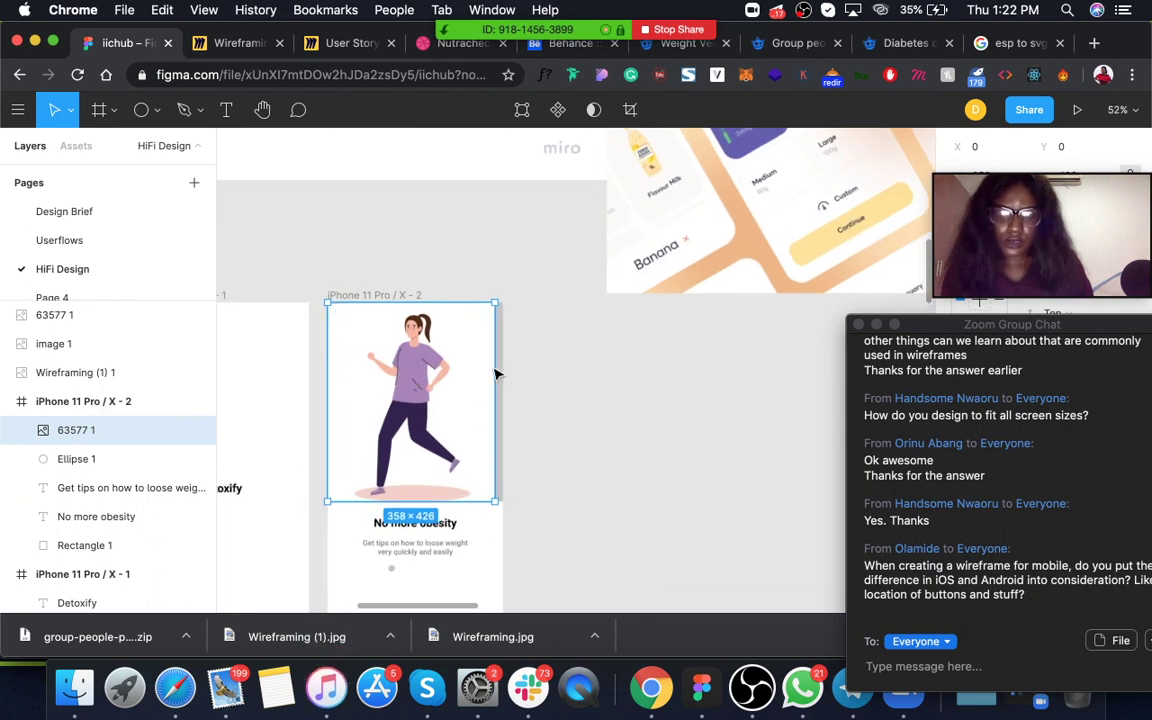
pyautogui.moveTo(493, 367); pyautogui.dragTo(501, 367)
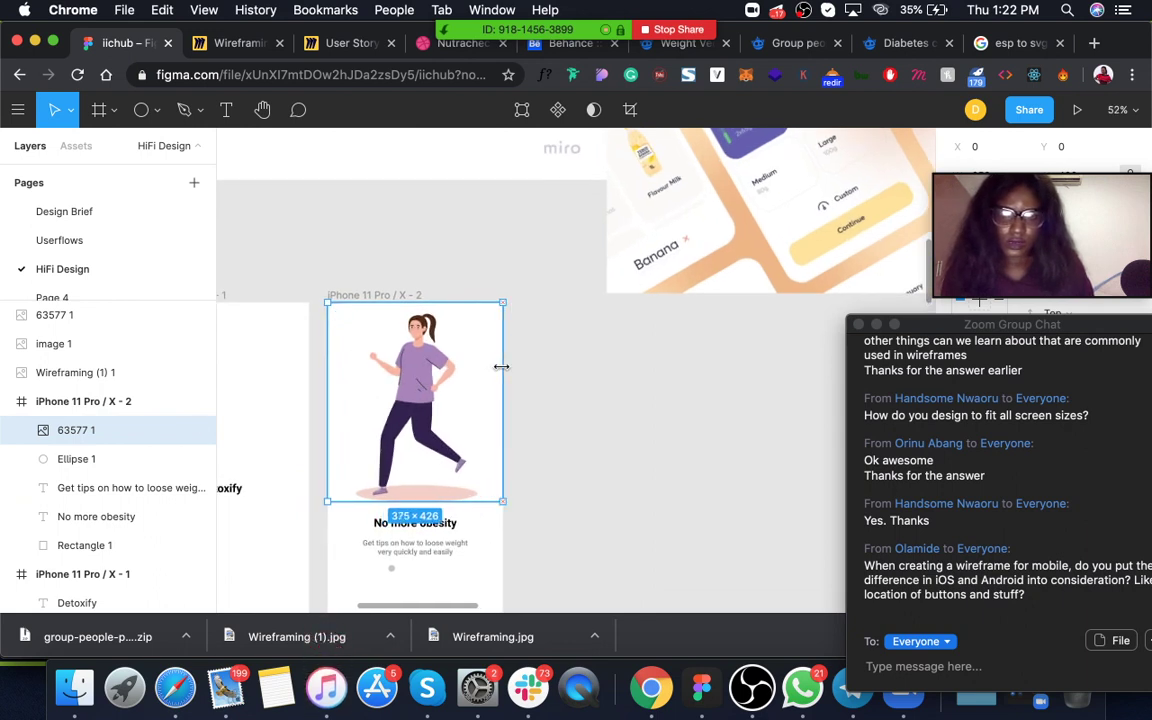
pyautogui.press('super+z')
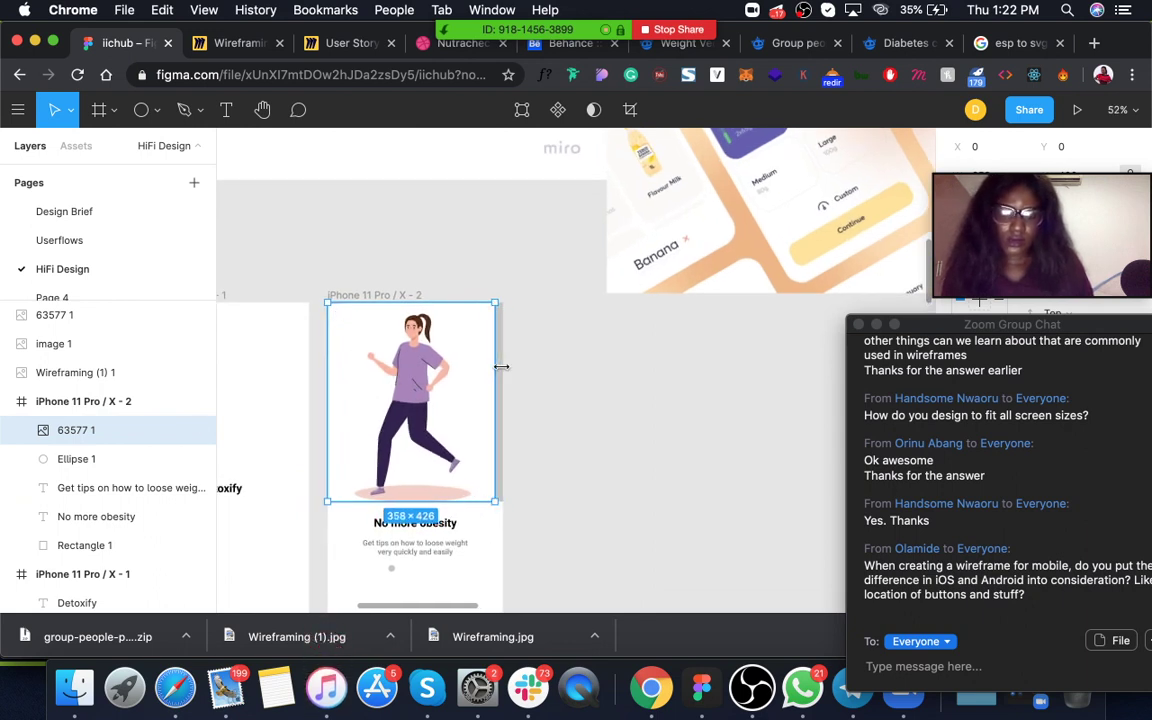
pyautogui.click(84, 545)
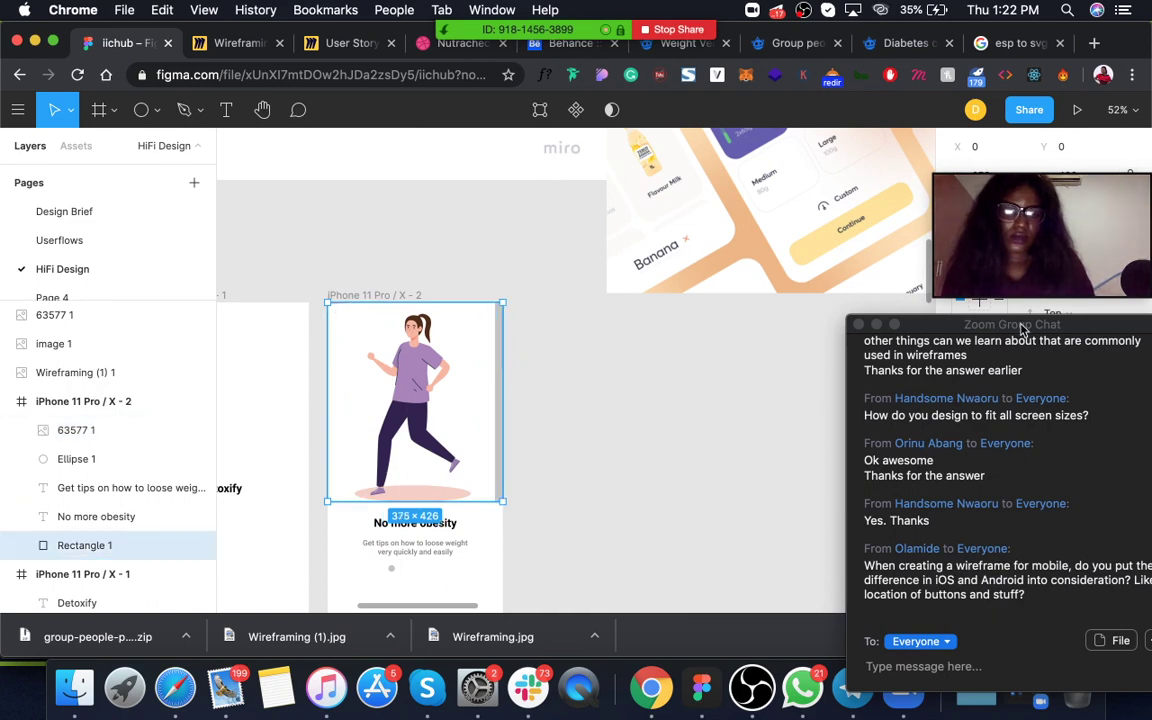
pyautogui.moveTo(1022, 330); pyautogui.dragTo(831, 334)
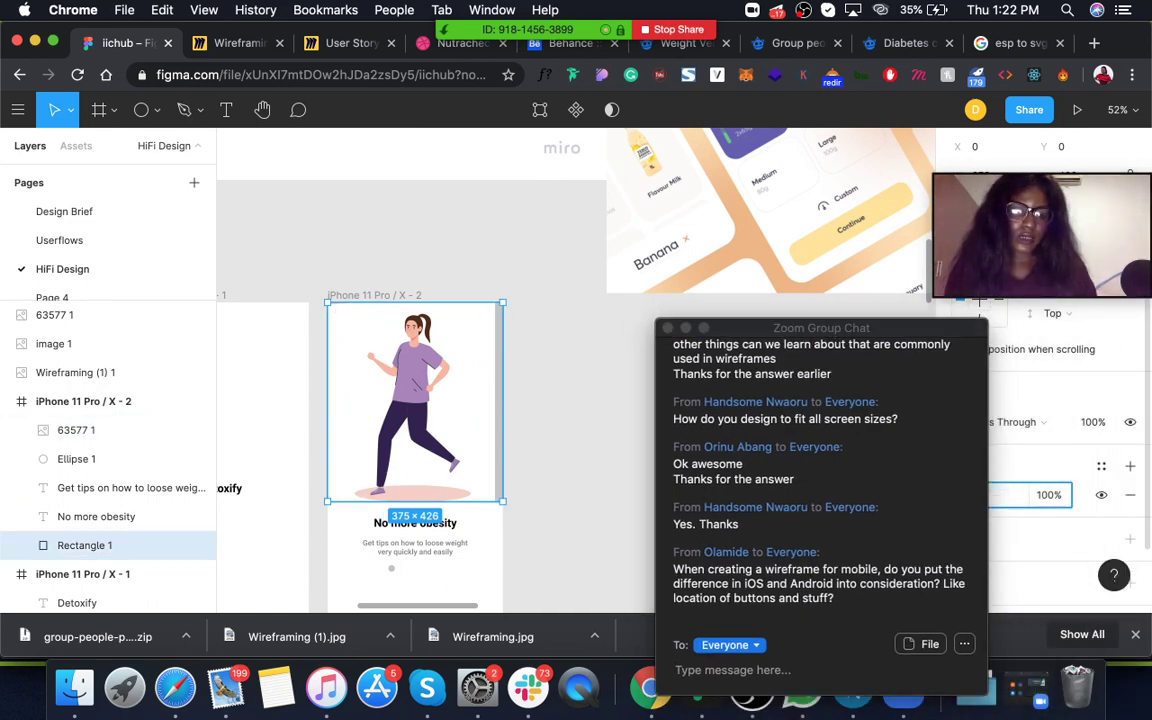
pyautogui.click(527, 391)
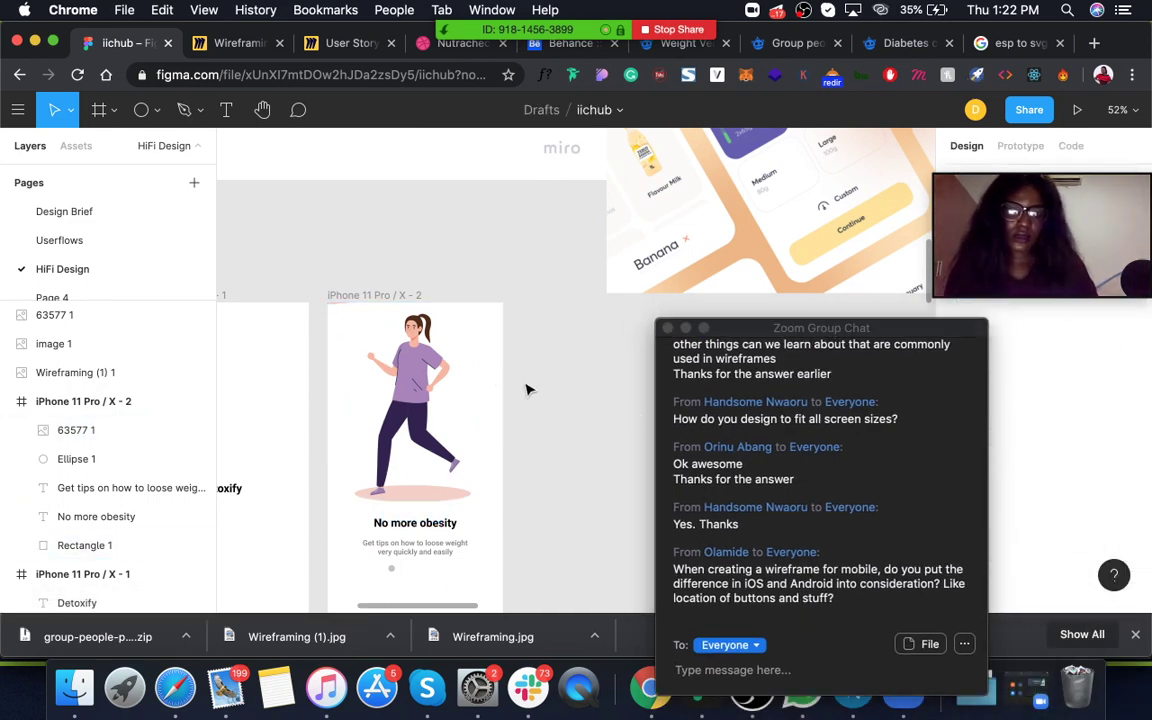
pyautogui.click(403, 340)
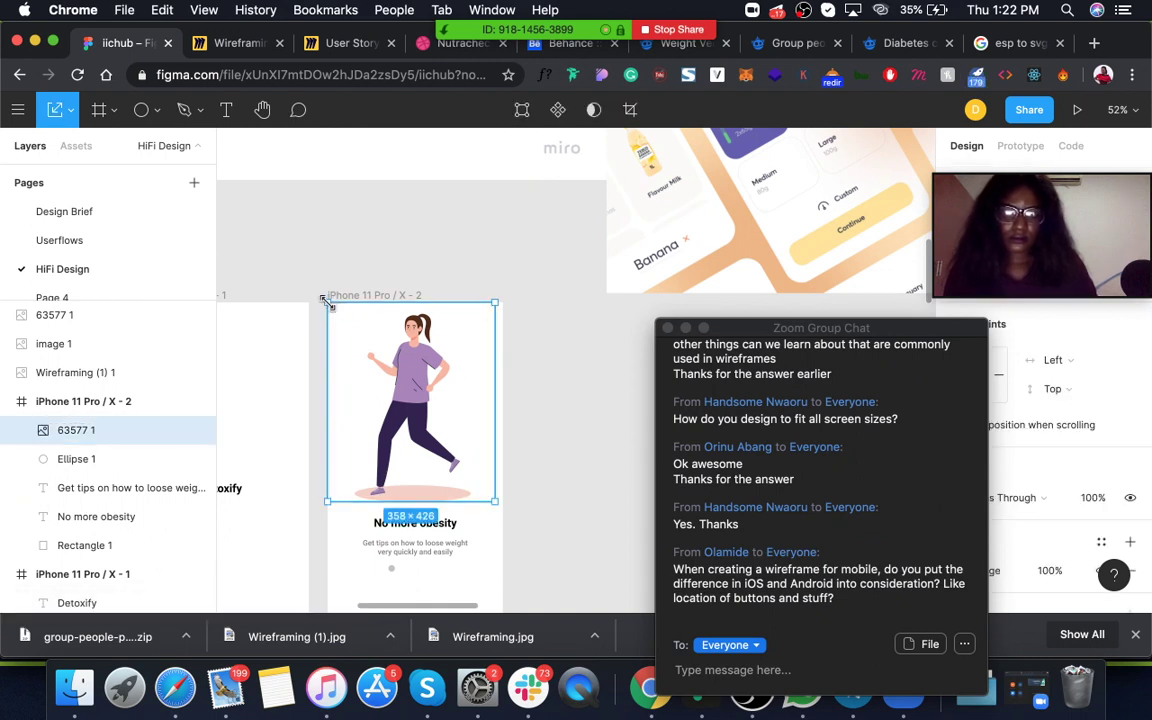
pyautogui.moveTo(327, 300); pyautogui.dragTo(411, 428)
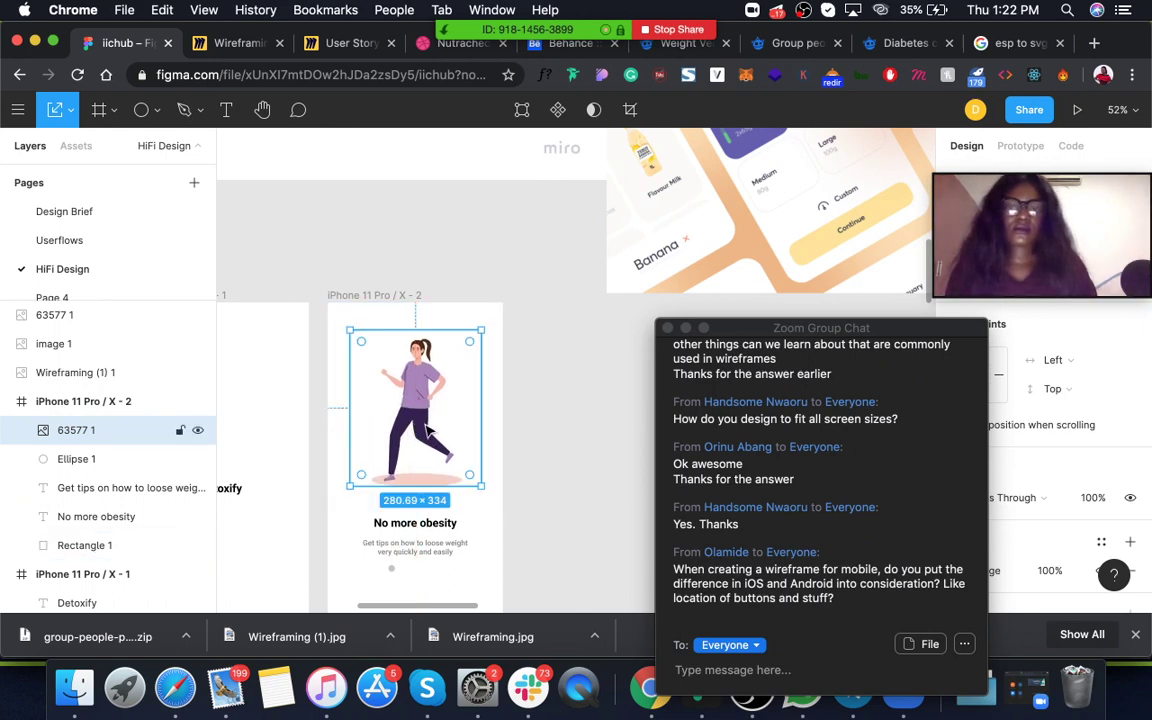
# Nudge the small circle slightly right, just below the subtitle text
pyautogui.click(544, 387)
pyautogui.scroll(-5, 544, 387)
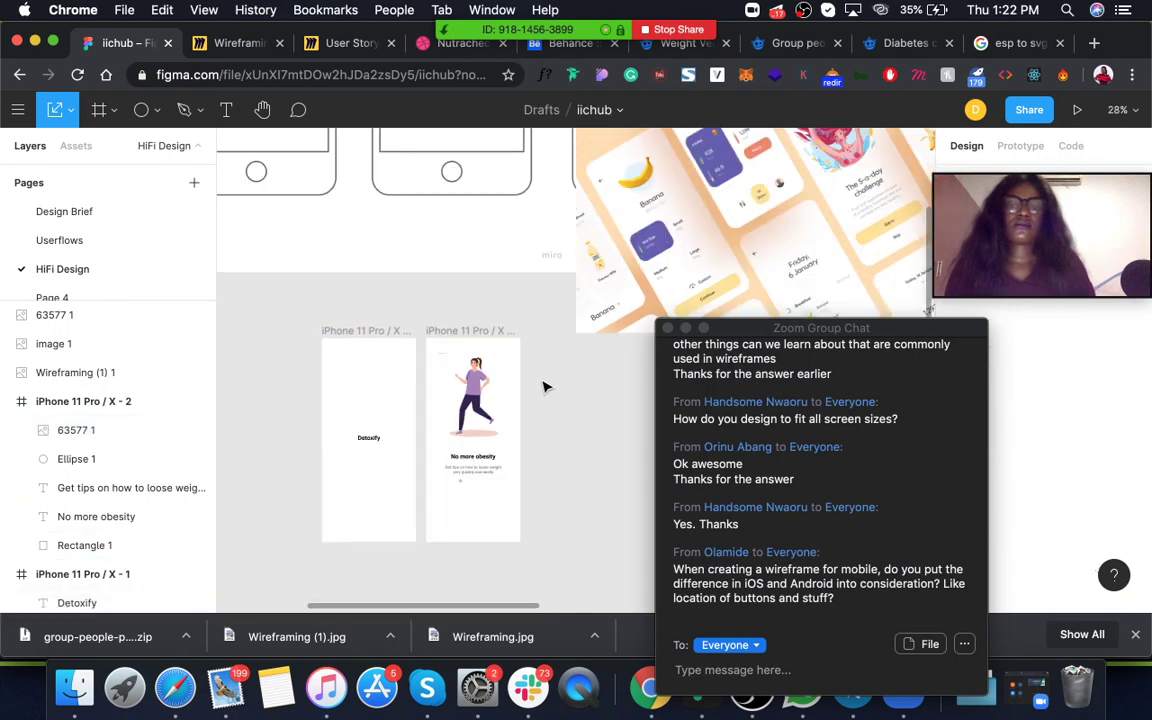
pyautogui.click(427, 489)
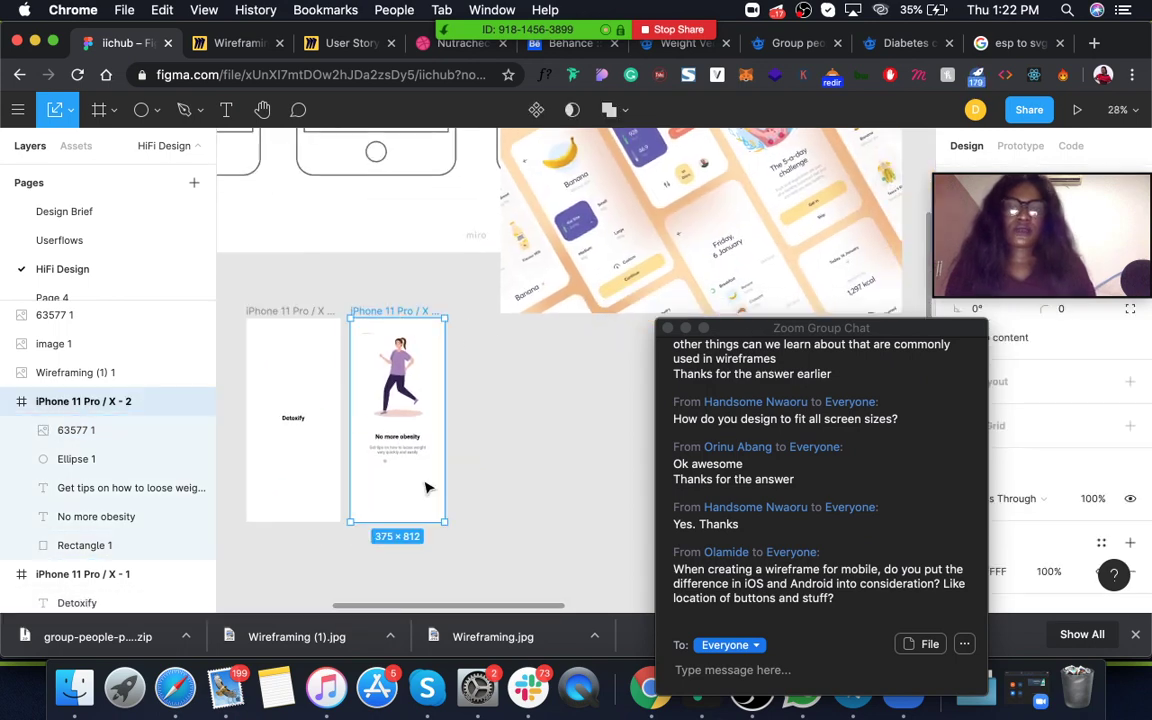
pyautogui.scroll(5, 427, 489)
pyautogui.moveTo(307, 428); pyautogui.dragTo(322, 428)
pyautogui.scroll(1, 322, 428)
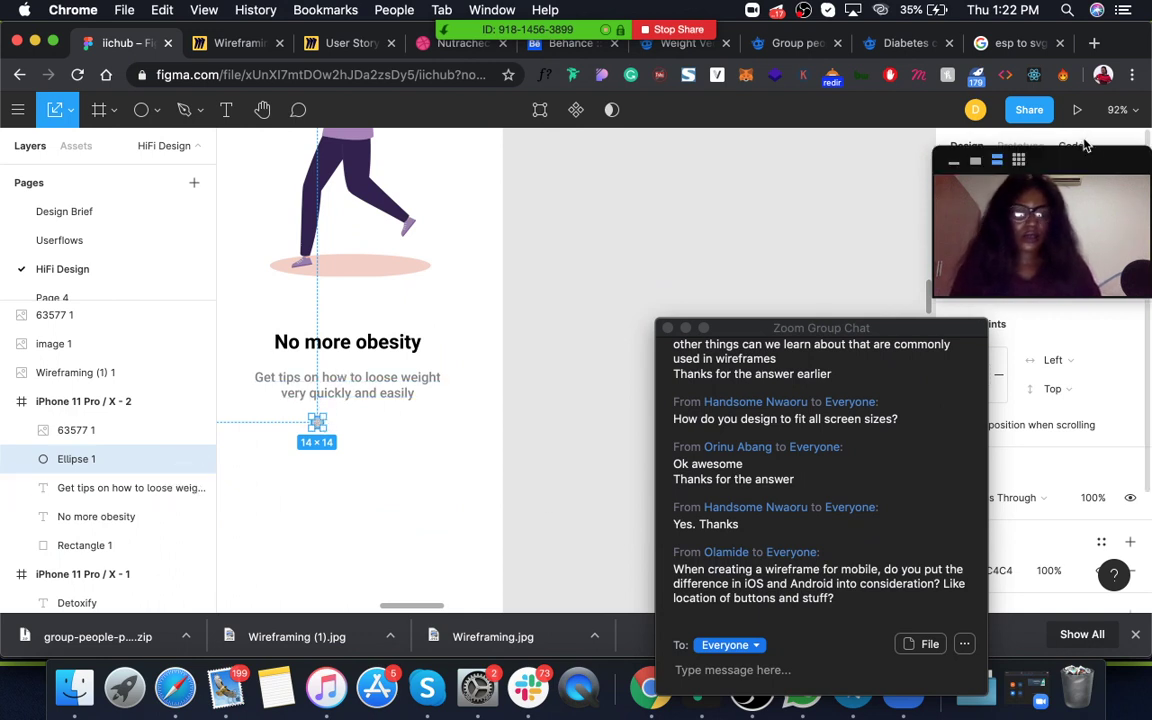
# Resize Ellipse 1 to 10 × 10 by entering 10 in its H field
pyautogui.moveTo(1087, 160); pyautogui.dragTo(883, 185)
pyautogui.click(1065, 251)
pyautogui.write('10')
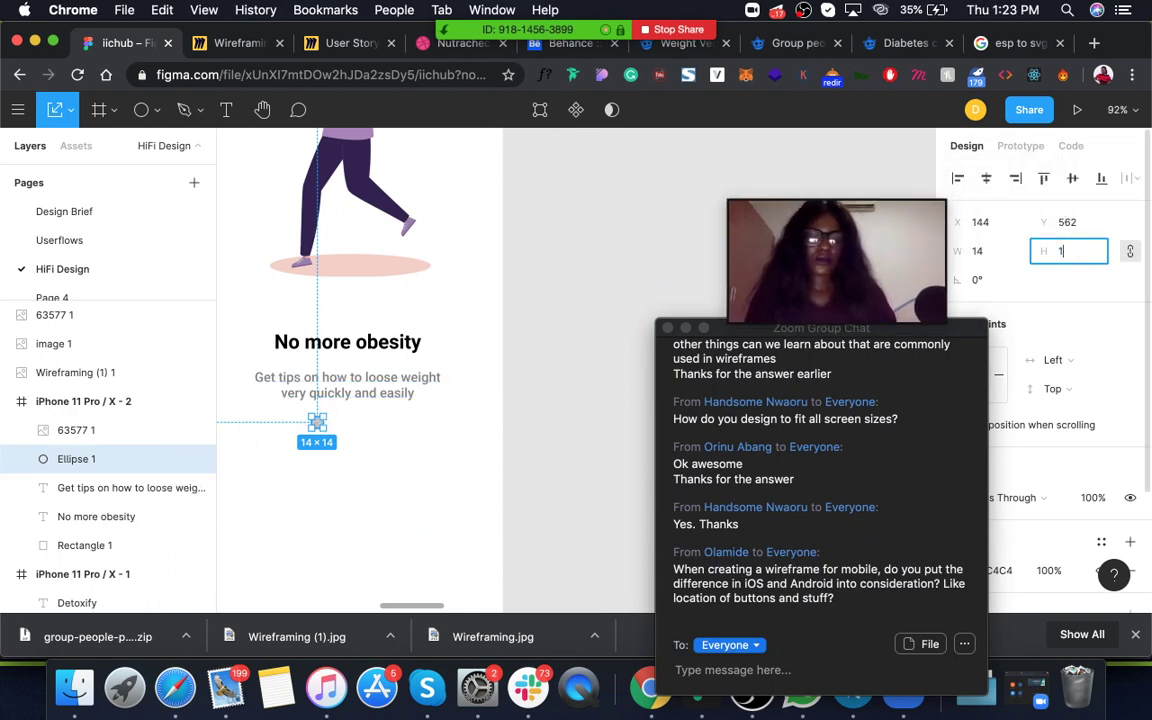
pyautogui.press('Return')
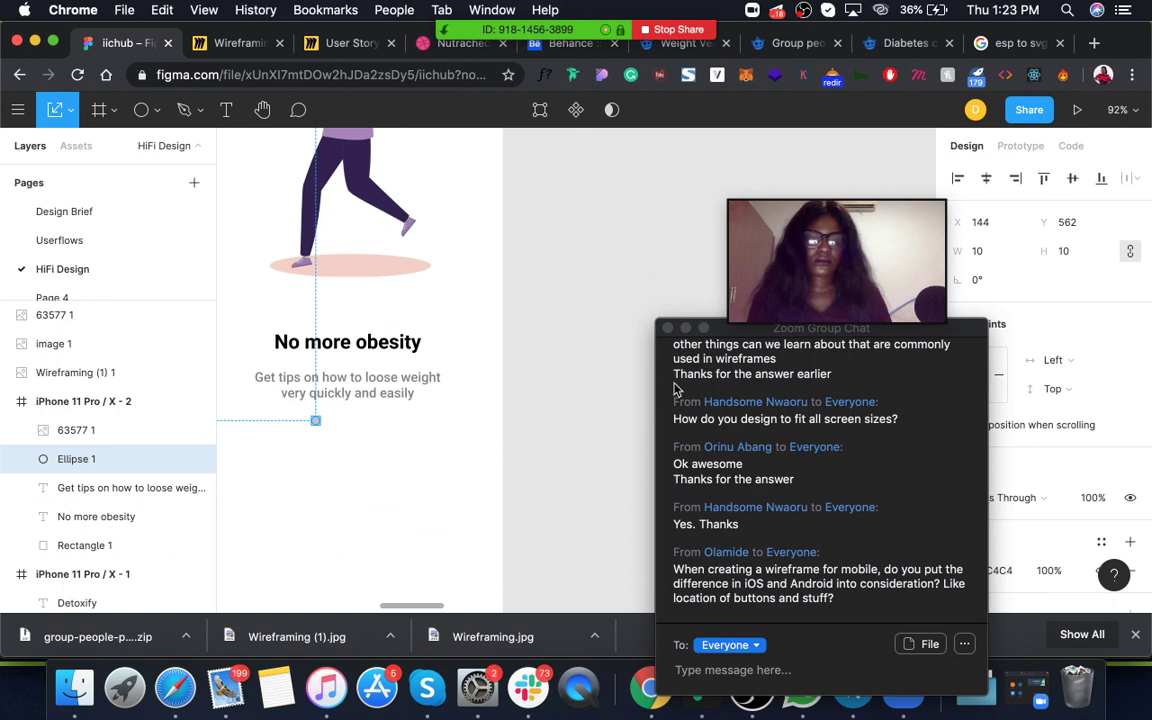
pyautogui.scroll(-5, 598, 380)
pyautogui.scroll(-10, 598, 380)
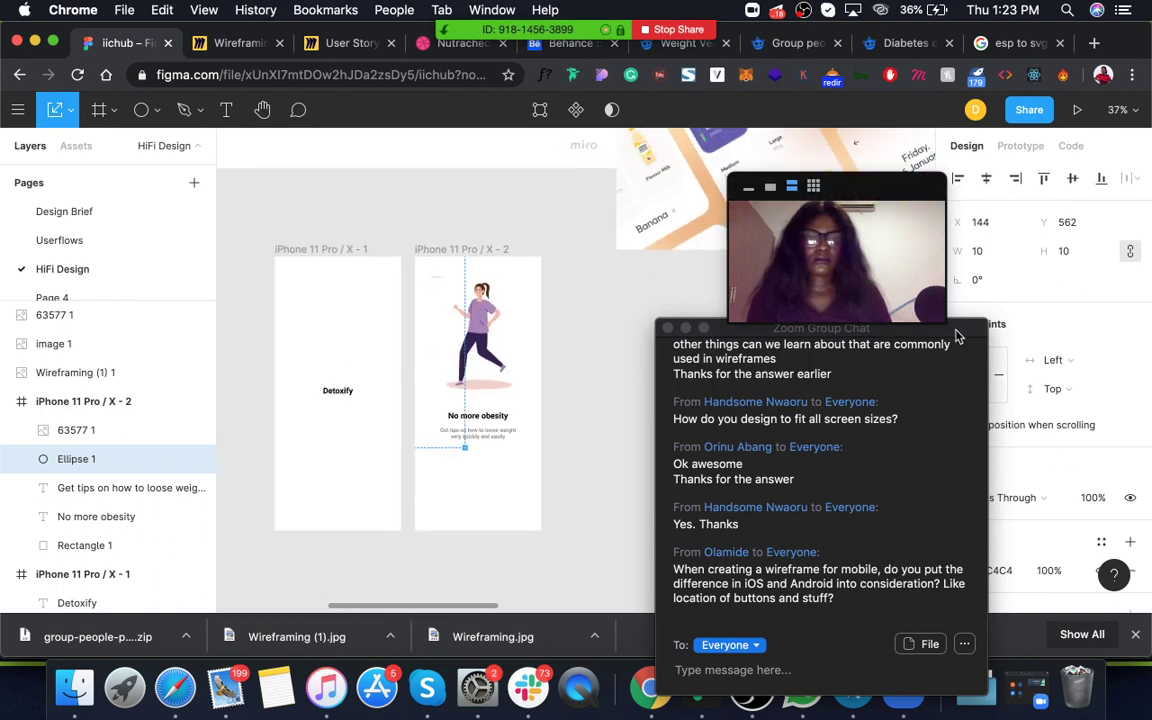
pyautogui.moveTo(959, 328); pyautogui.dragTo(907, 390)
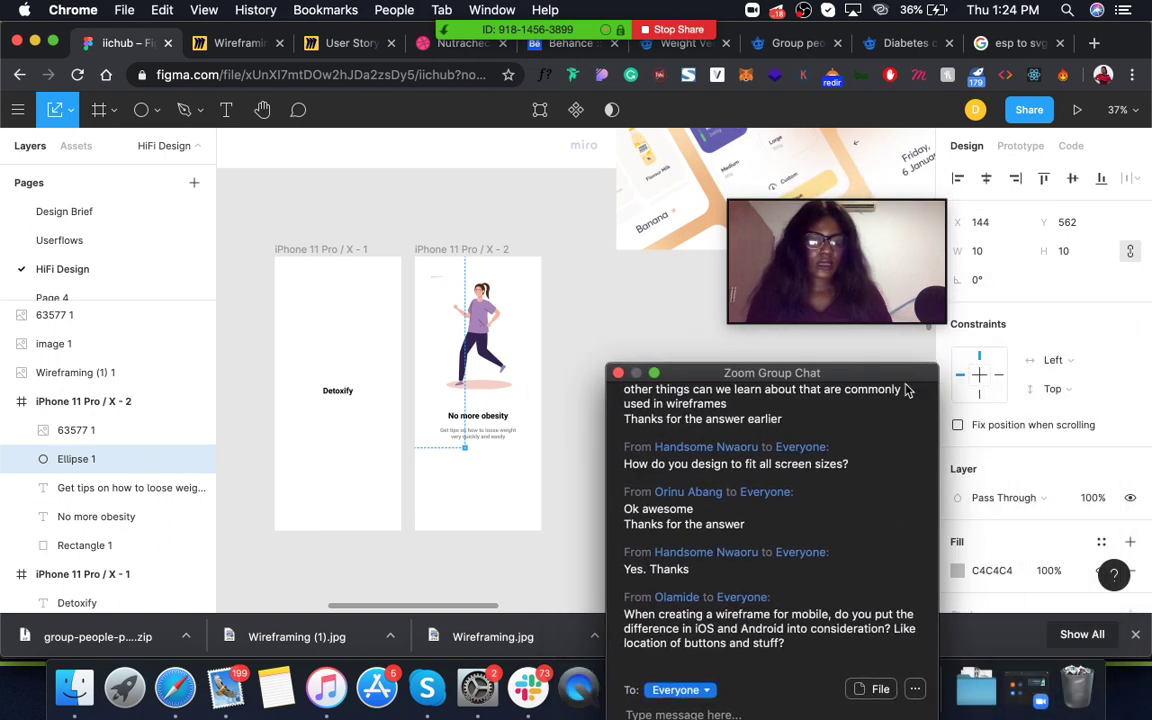
# Open the circle's fill settings and try the eyedropper, then cancel out
pyautogui.click(957, 570)
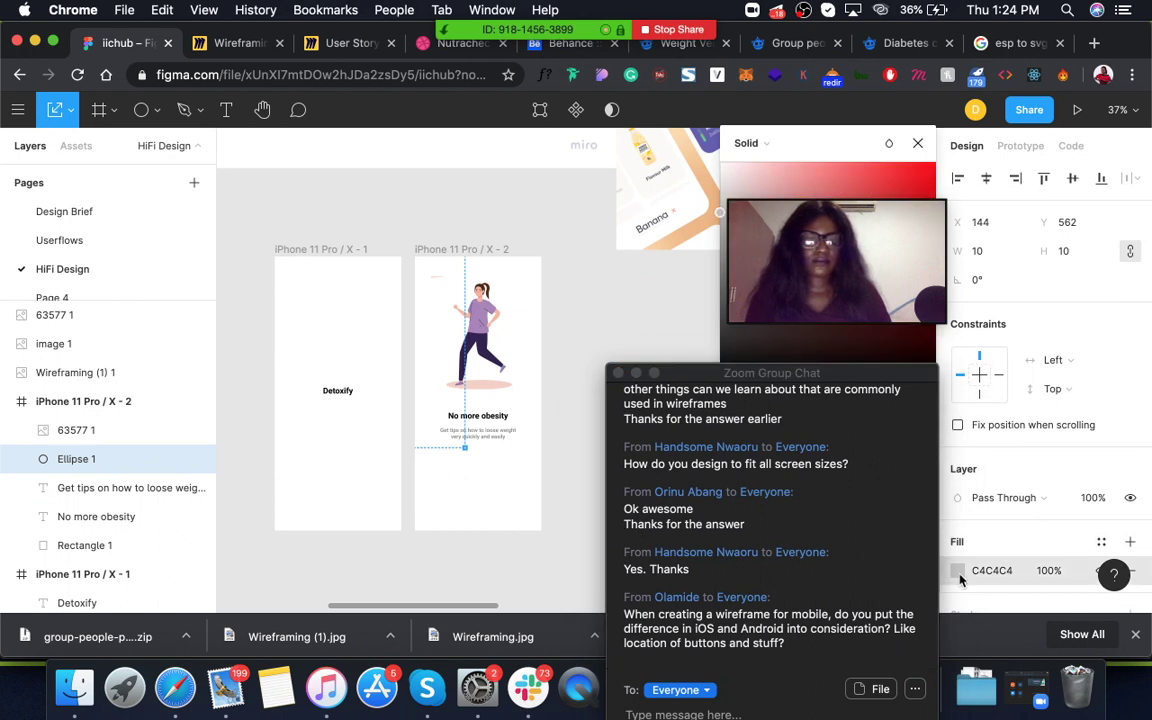
pyautogui.press('Escape')
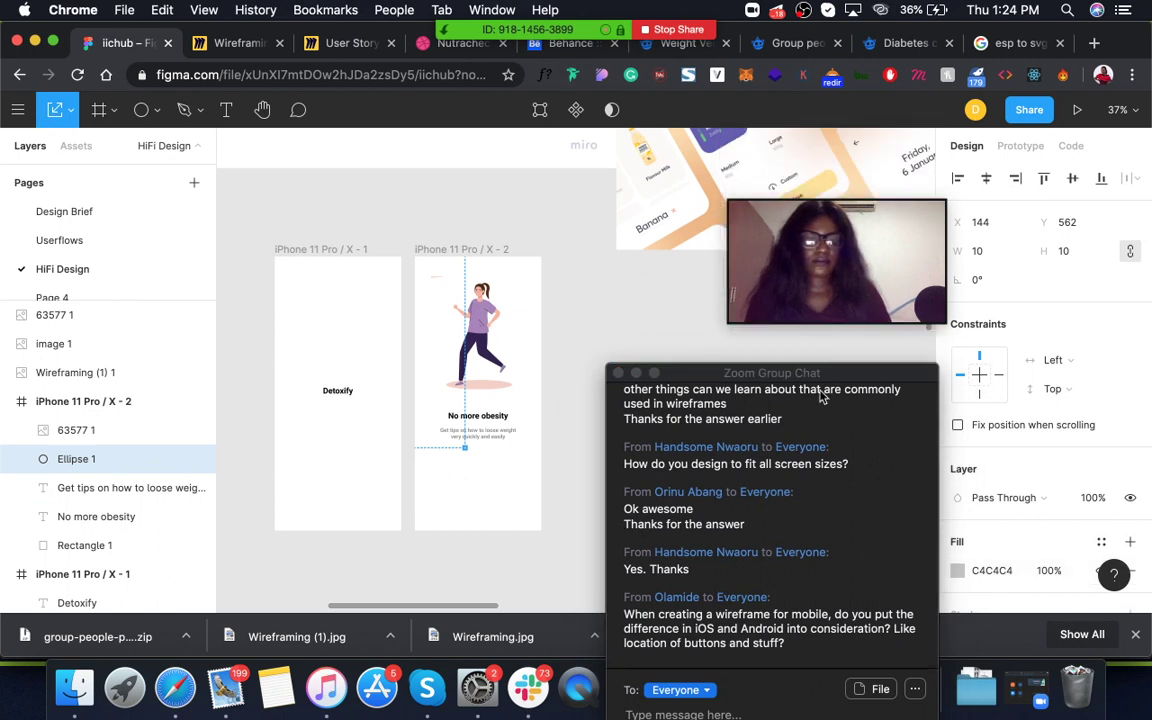
pyautogui.click(957, 570)
pyautogui.moveTo(848, 376); pyautogui.dragTo(1113, 310)
pyautogui.click(745, 412)
pyautogui.scroll(5, 640, 200)
pyautogui.hscroll(3, 640, 200)
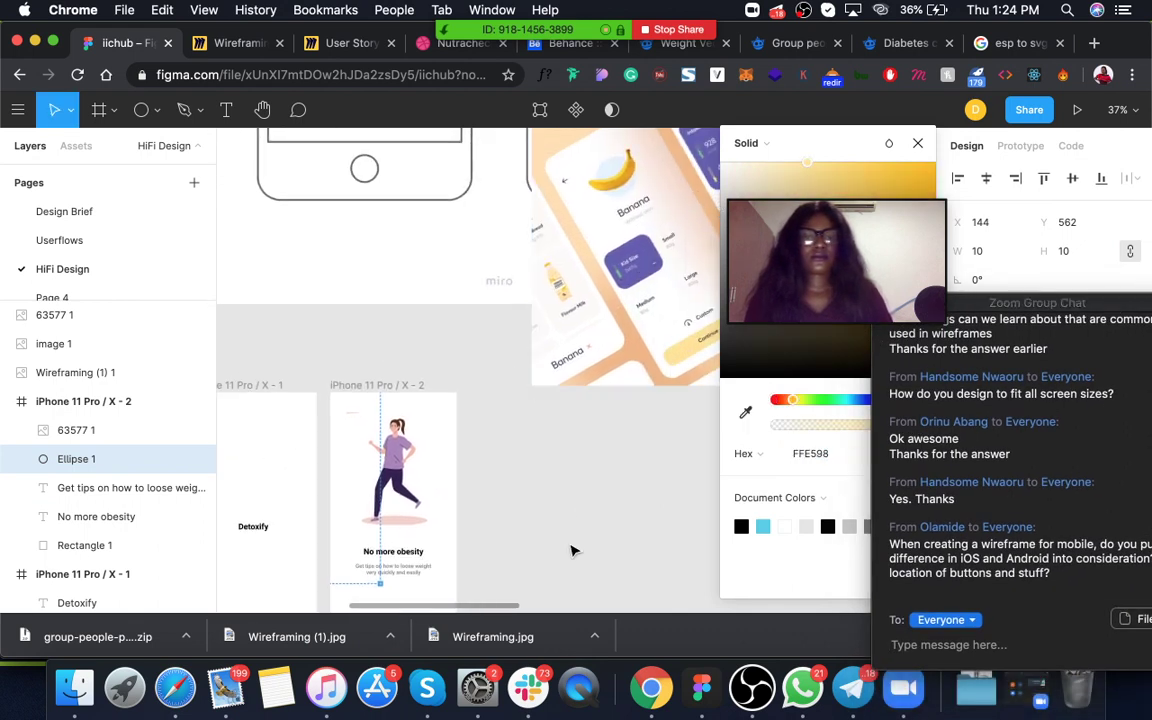
pyautogui.scroll(-2, 573, 545)
pyautogui.hscroll(-1, 573, 545)
pyautogui.press('Escape')
pyautogui.press('Escape')
# Fill the small dot with pale pink F5D0C7 sampled from the figure's shadow
pyautogui.keyDown('ctrl'); pyautogui.scroll(5, 415, 548); pyautogui.keyUp('ctrl')
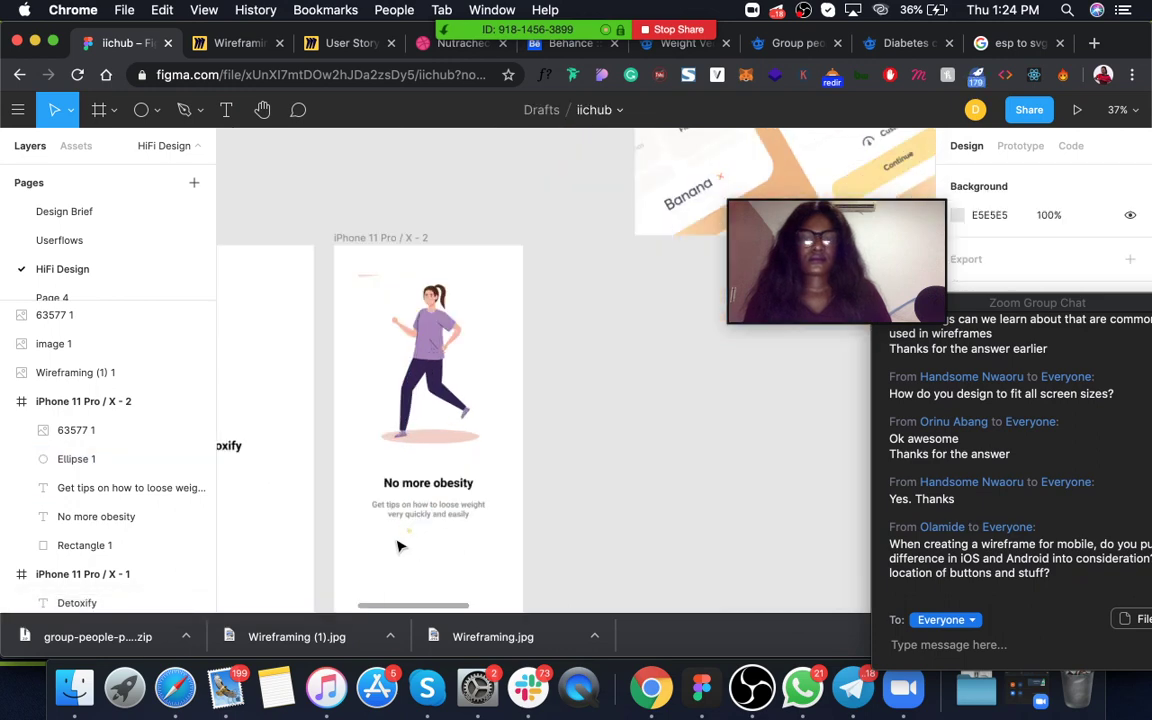
pyautogui.click(416, 531)
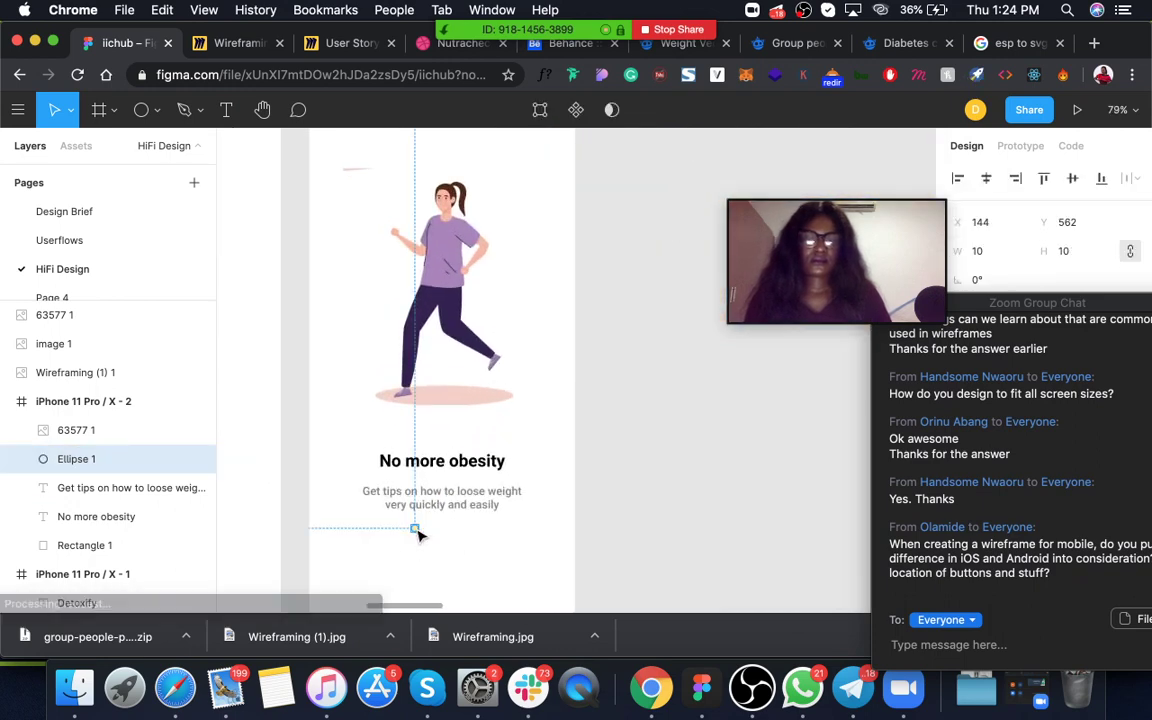
pyautogui.keyDown('ctrl'); pyautogui.scroll(-5, 418, 533); pyautogui.keyUp('ctrl')
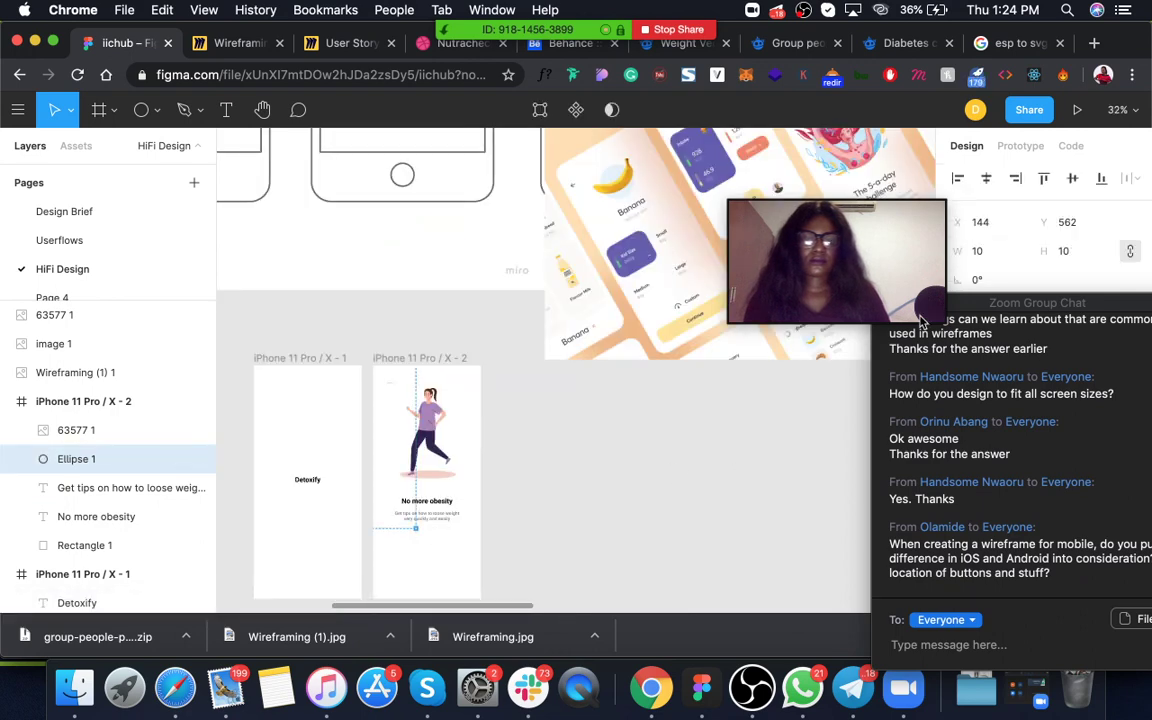
pyautogui.moveTo(1040, 303); pyautogui.dragTo(753, 295)
pyautogui.click(960, 573)
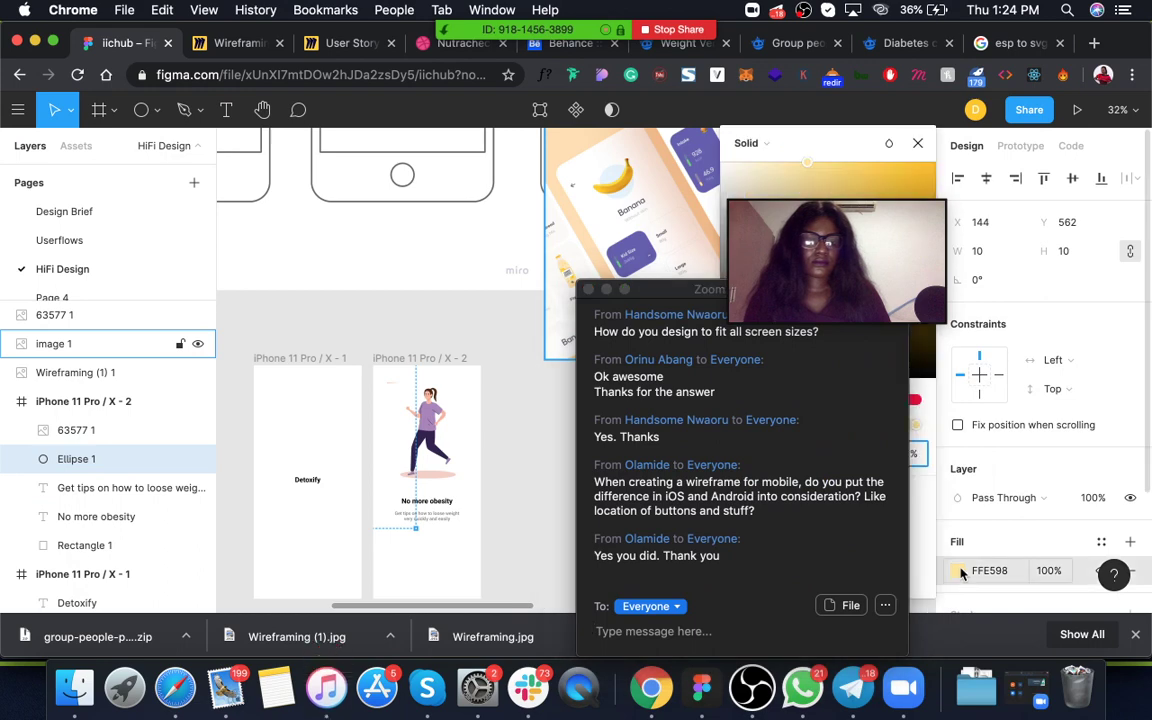
pyautogui.moveTo(679, 296); pyautogui.dragTo(972, 130)
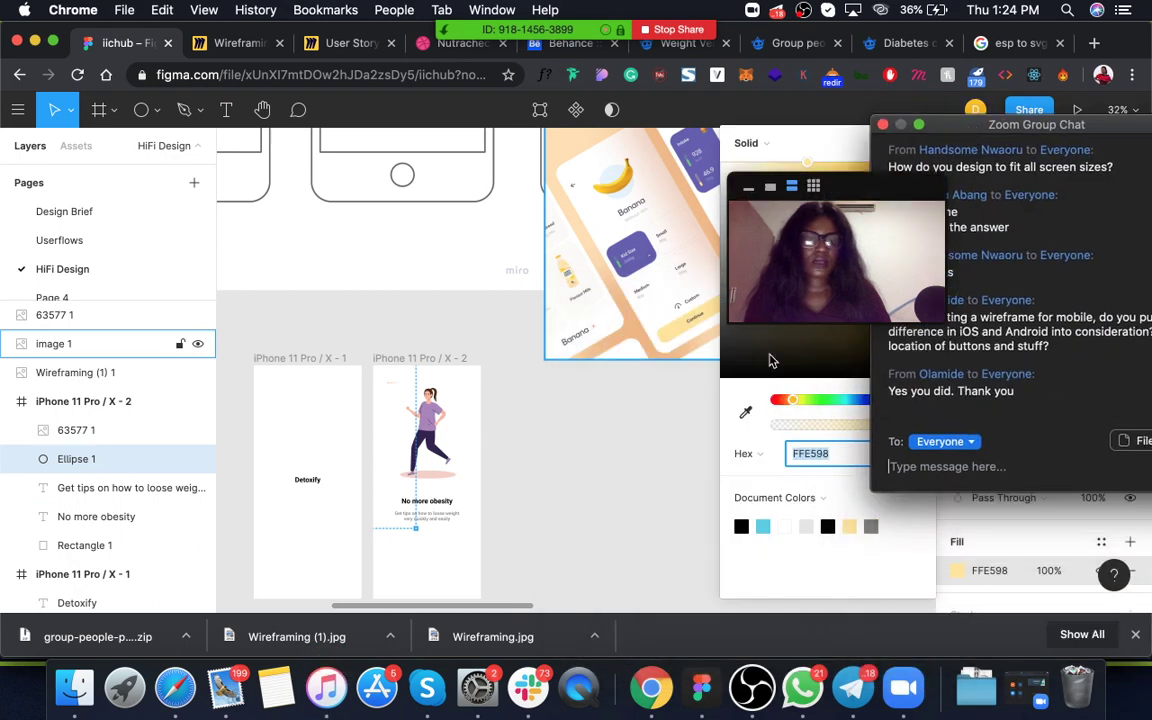
pyautogui.click(745, 412)
pyautogui.click(427, 473)
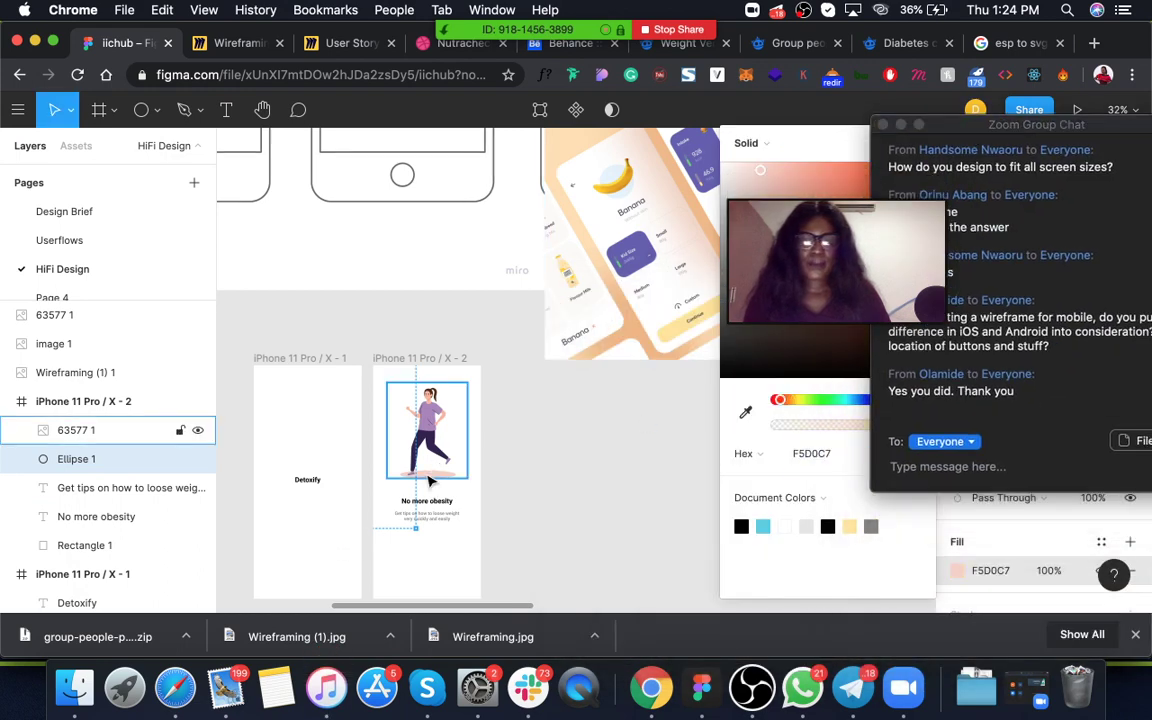
# Duplicate the pink dot twice into a row of three and centre them under the tip text
pyautogui.press('Escape')
pyautogui.scroll(3, 404, 542)
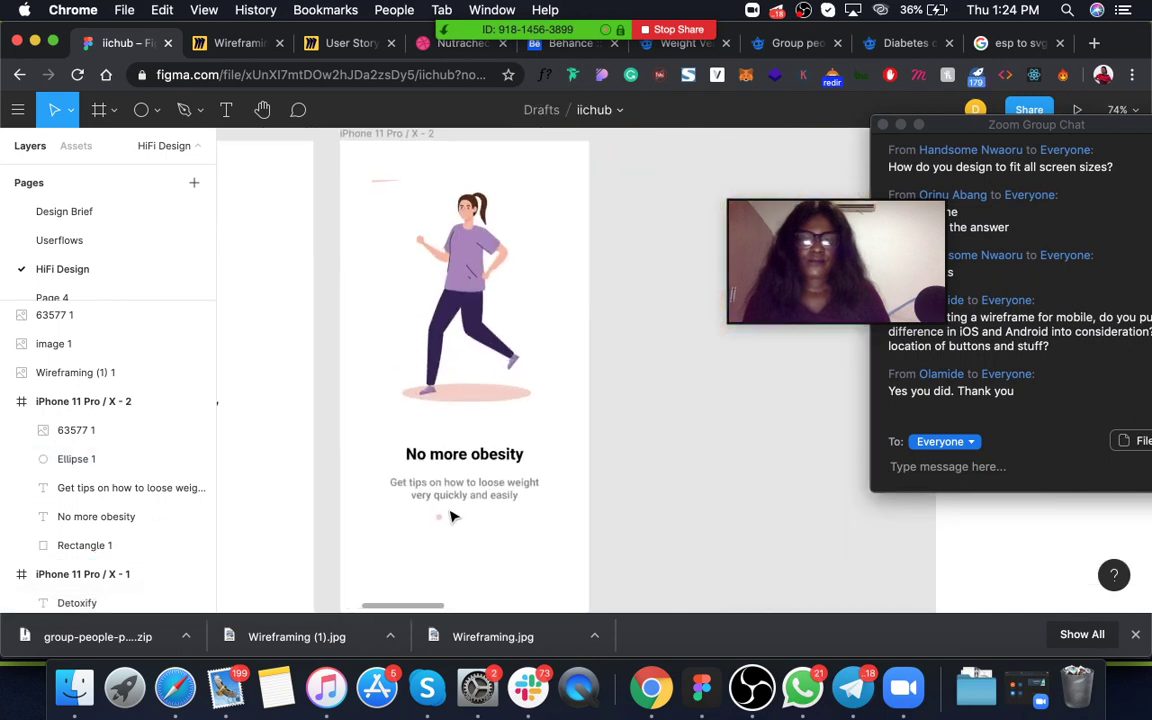
pyautogui.click(439, 518)
pyautogui.hotkey('ctrl', 'd')
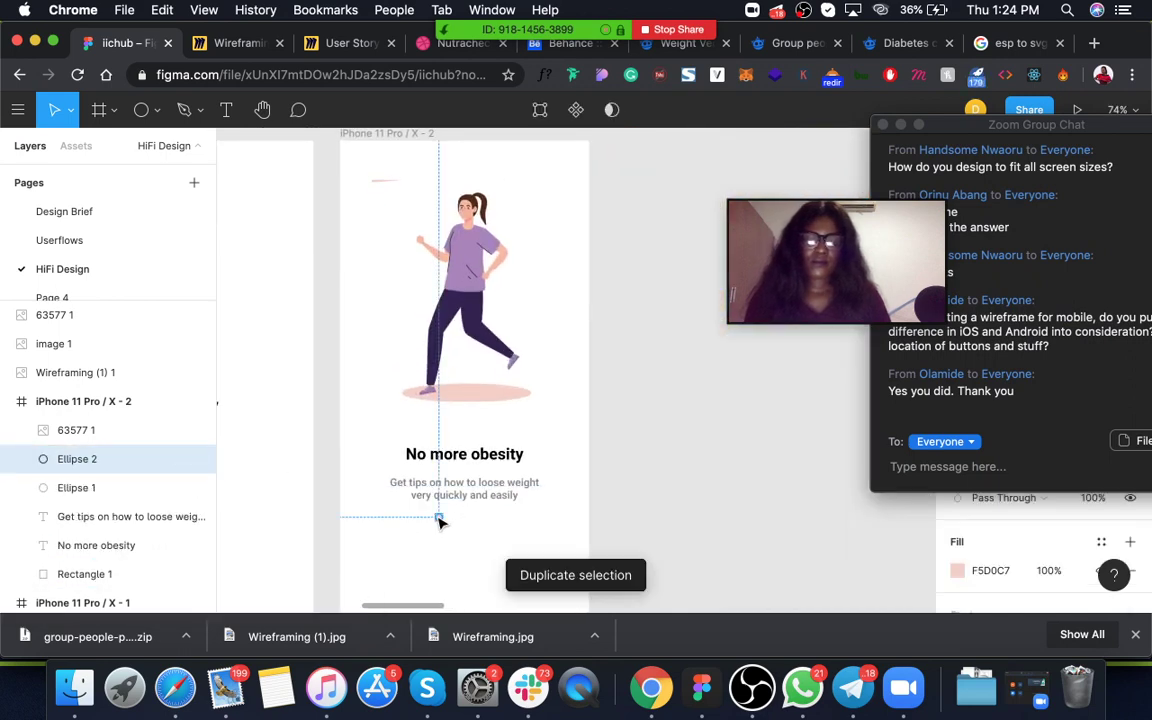
pyautogui.moveTo(441, 521); pyautogui.dragTo(453, 523)
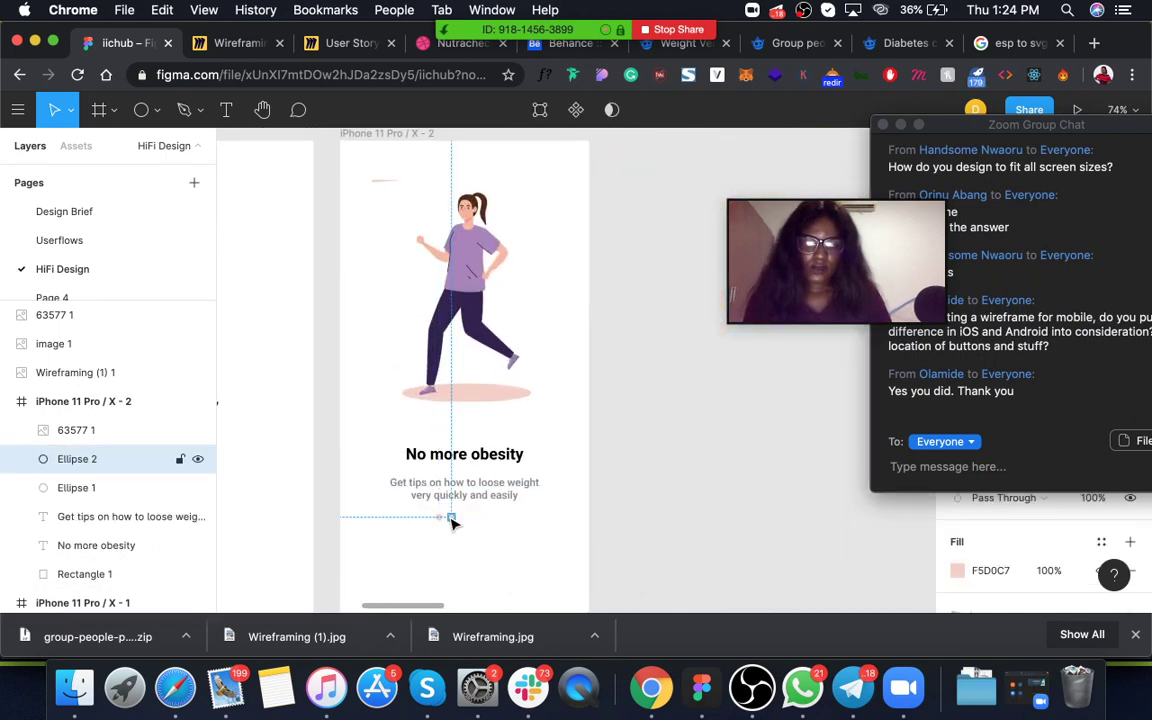
pyautogui.hotkey('ctrl', 'd')
pyautogui.scroll(5, 451, 521)
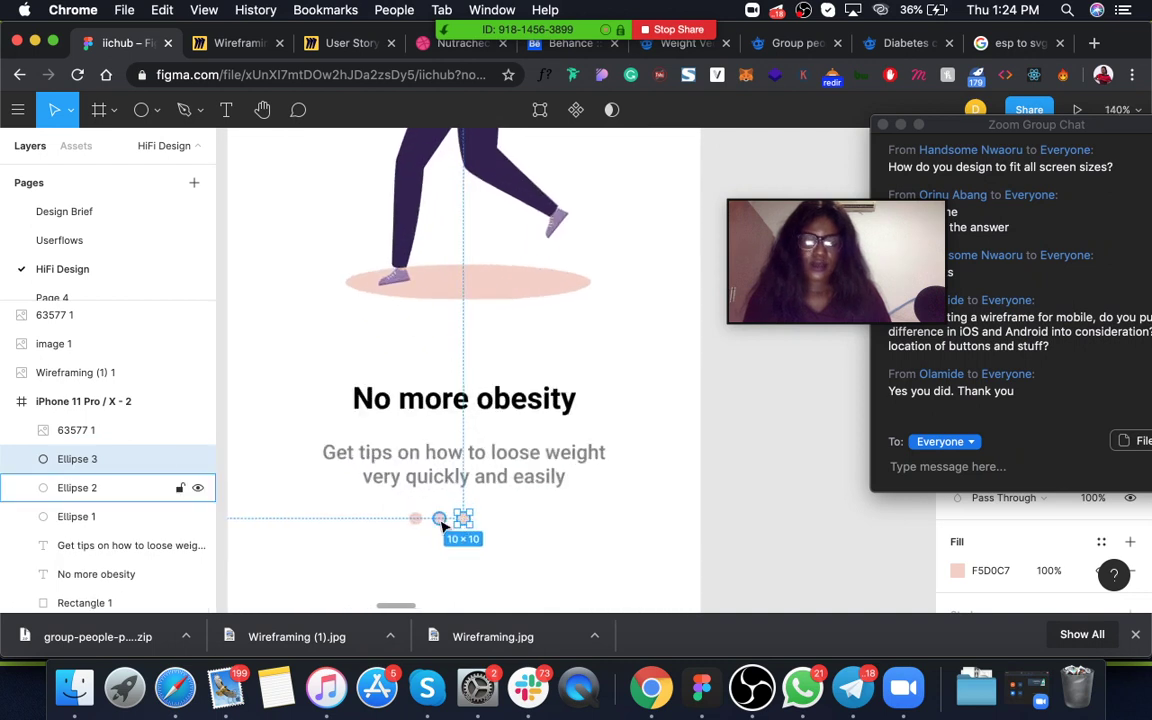
pyautogui.keyDown('shift'); pyautogui.click(441, 524); pyautogui.keyUp('shift')
pyautogui.keyDown('shift'); pyautogui.click(416, 522); pyautogui.keyUp('shift')
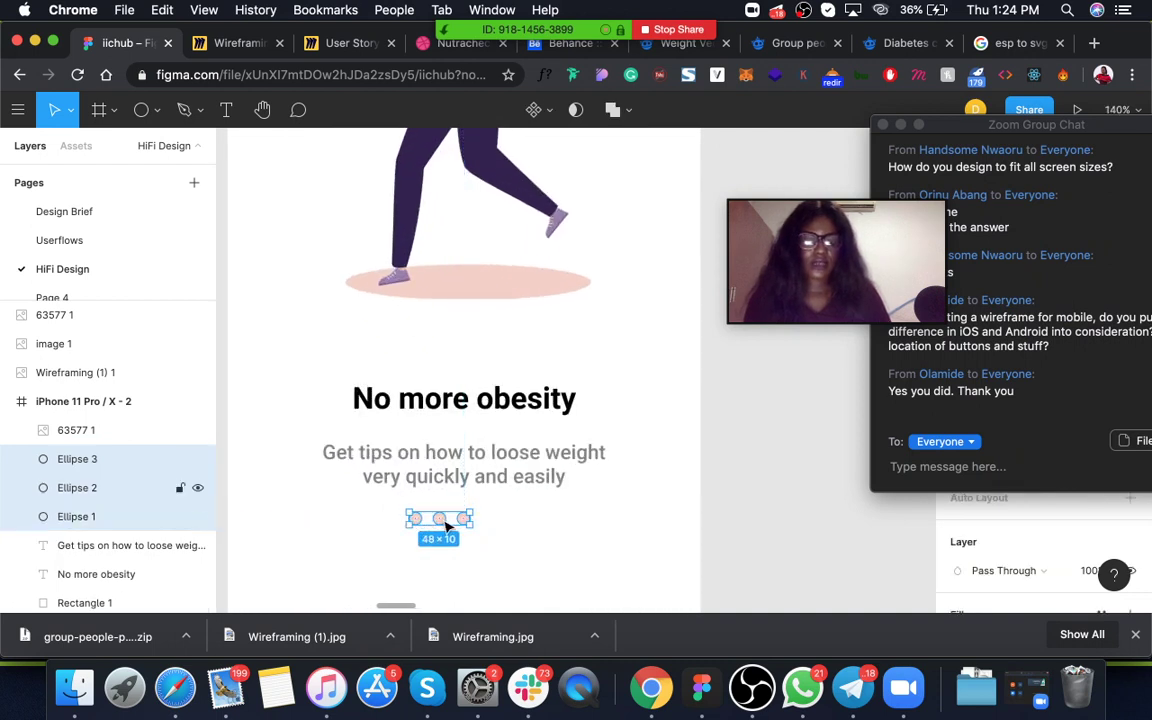
pyautogui.moveTo(438, 522); pyautogui.dragTo(474, 528)
pyautogui.scroll(-5, 643, 489)
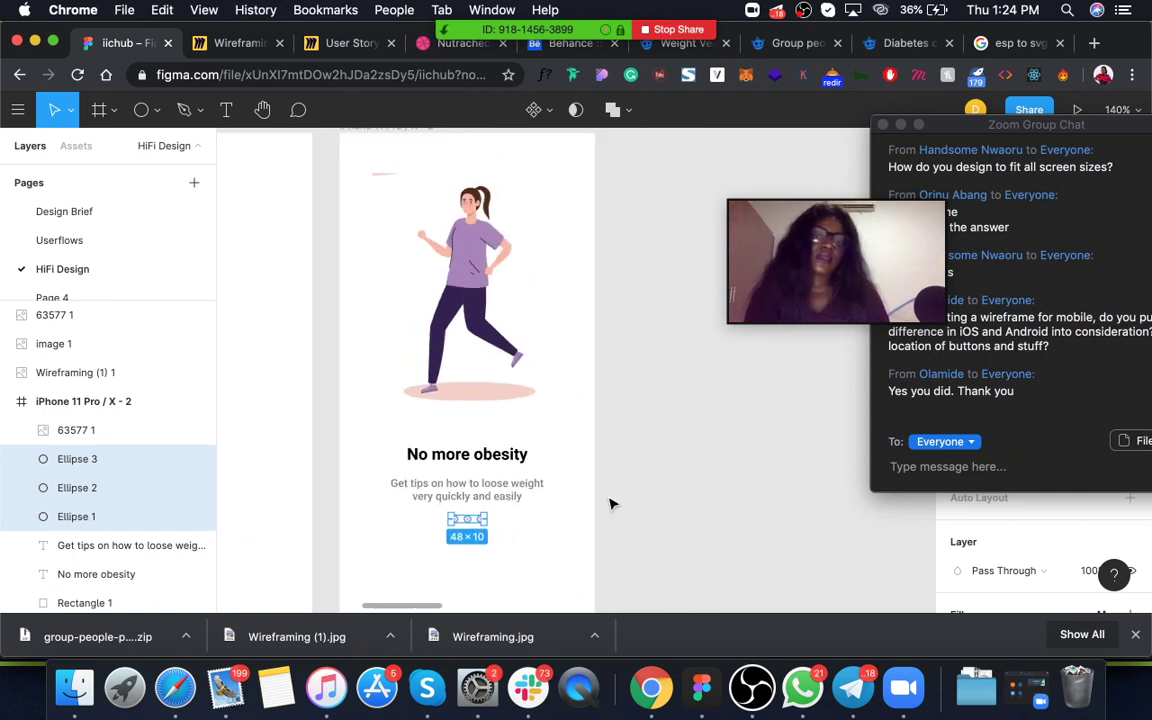
pyautogui.click(656, 483)
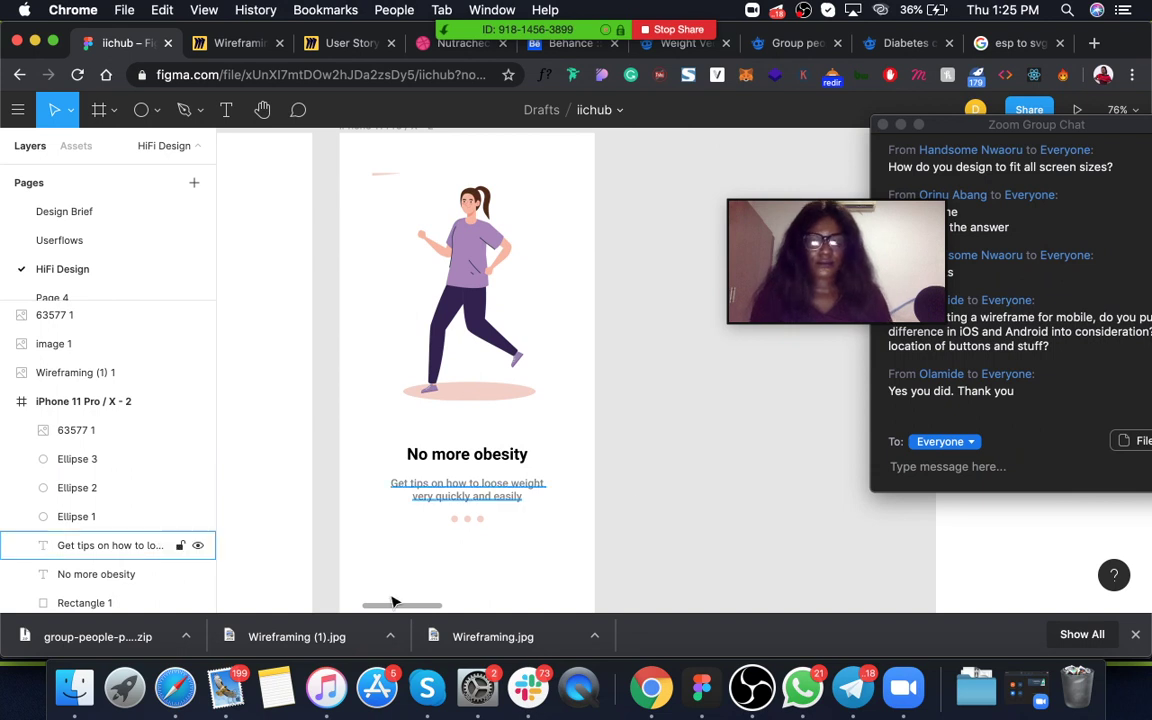
# Set the middle and right-hand dots to 50% opacity
pyautogui.click(468, 520)
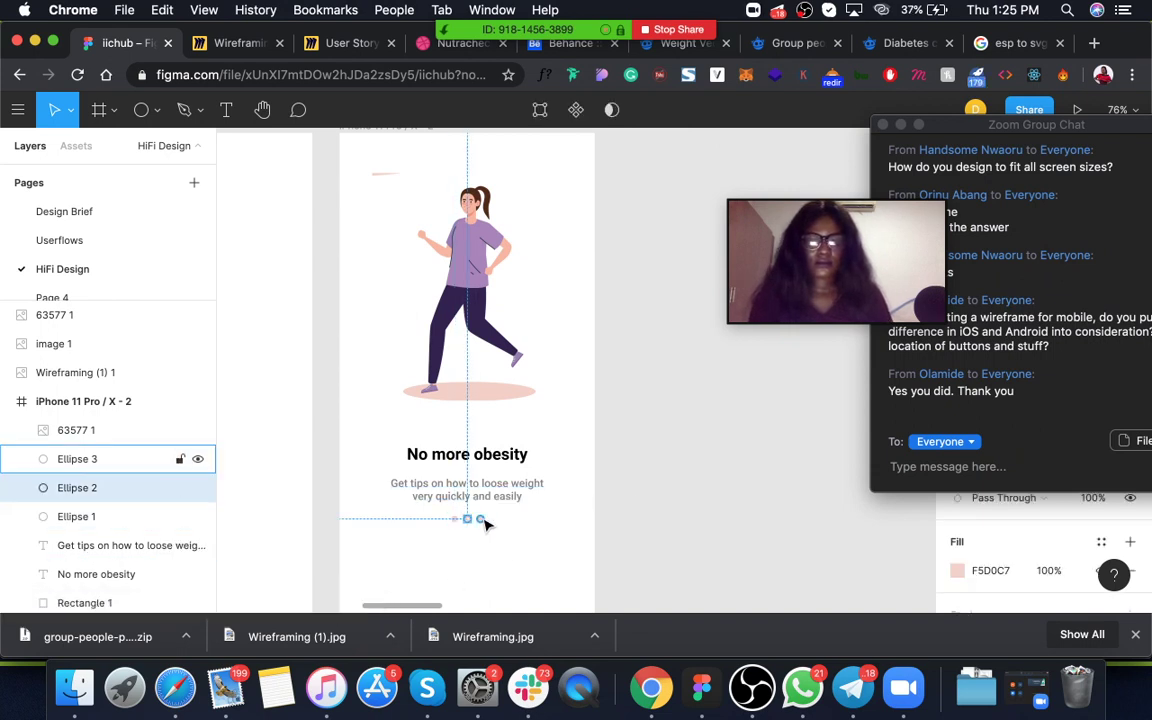
pyautogui.keyDown('shift'); pyautogui.click(482, 520); pyautogui.keyUp('shift')
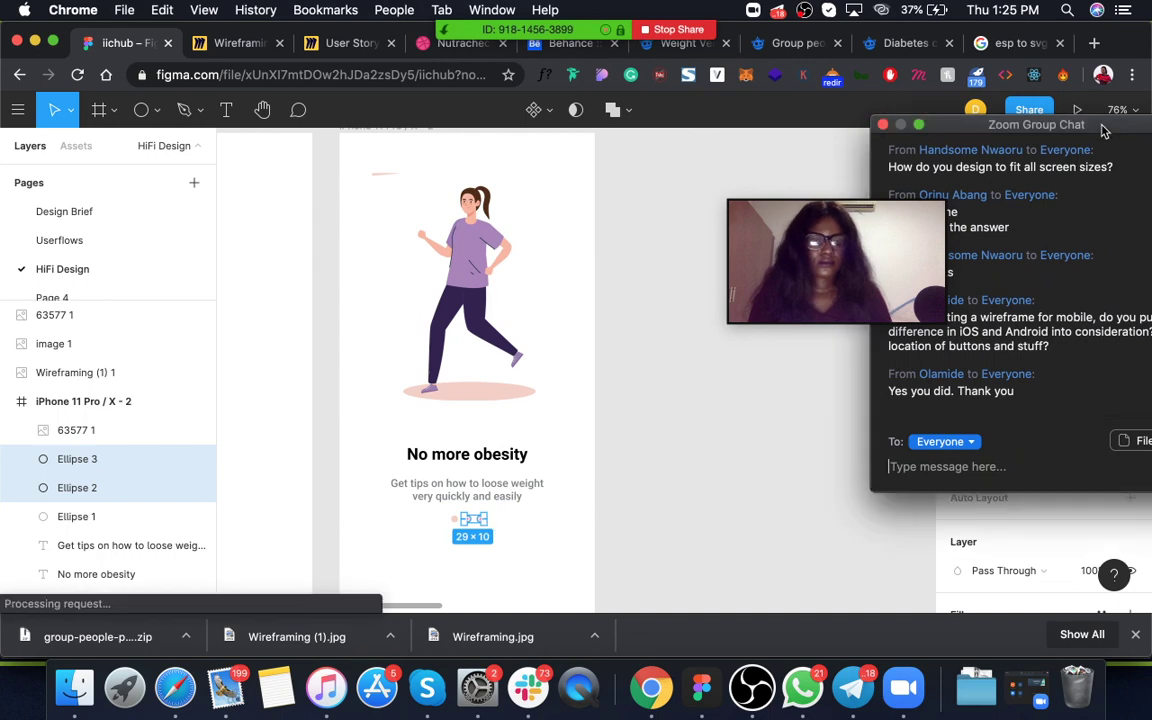
pyautogui.moveTo(1105, 123); pyautogui.dragTo(890, 166)
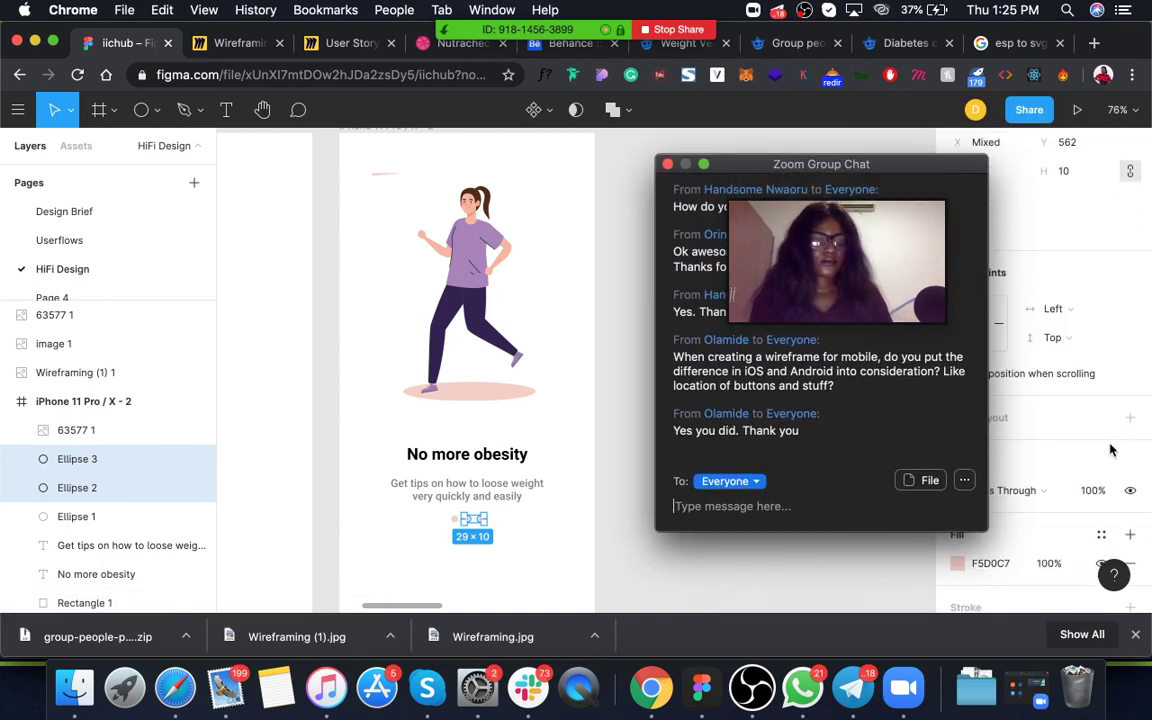
pyautogui.click(1092, 493)
pyautogui.write('50')
pyautogui.press('Return')
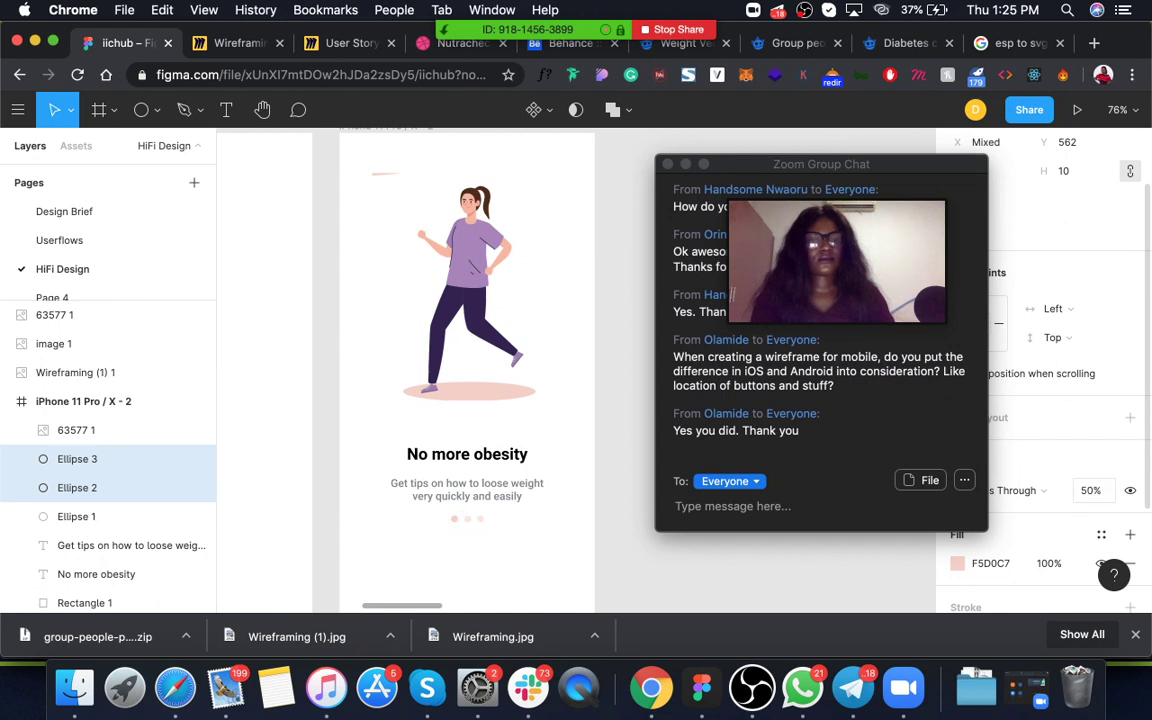
pyautogui.click(607, 537)
# Nudge the weight-loss tip text slightly upward
pyautogui.scroll(-2, 607, 537)
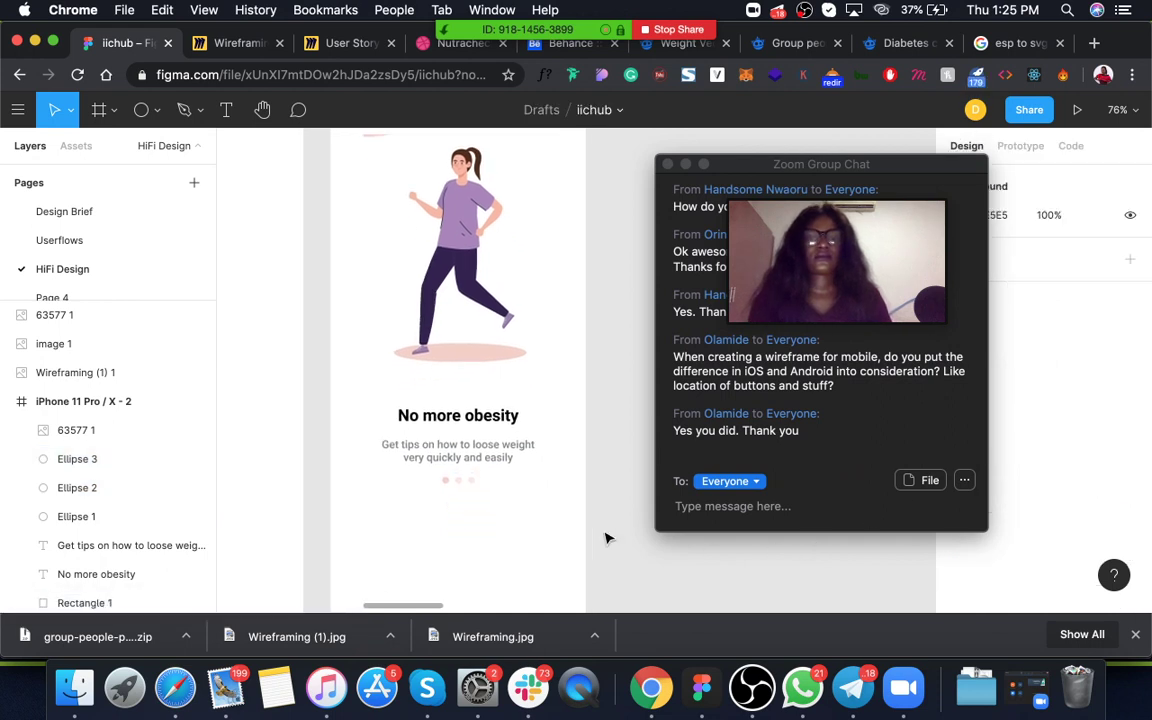
pyautogui.click(450, 462)
pyautogui.moveTo(453, 461); pyautogui.dragTo(463, 456)
pyautogui.scroll(-5, 463, 456)
pyautogui.click(579, 458)
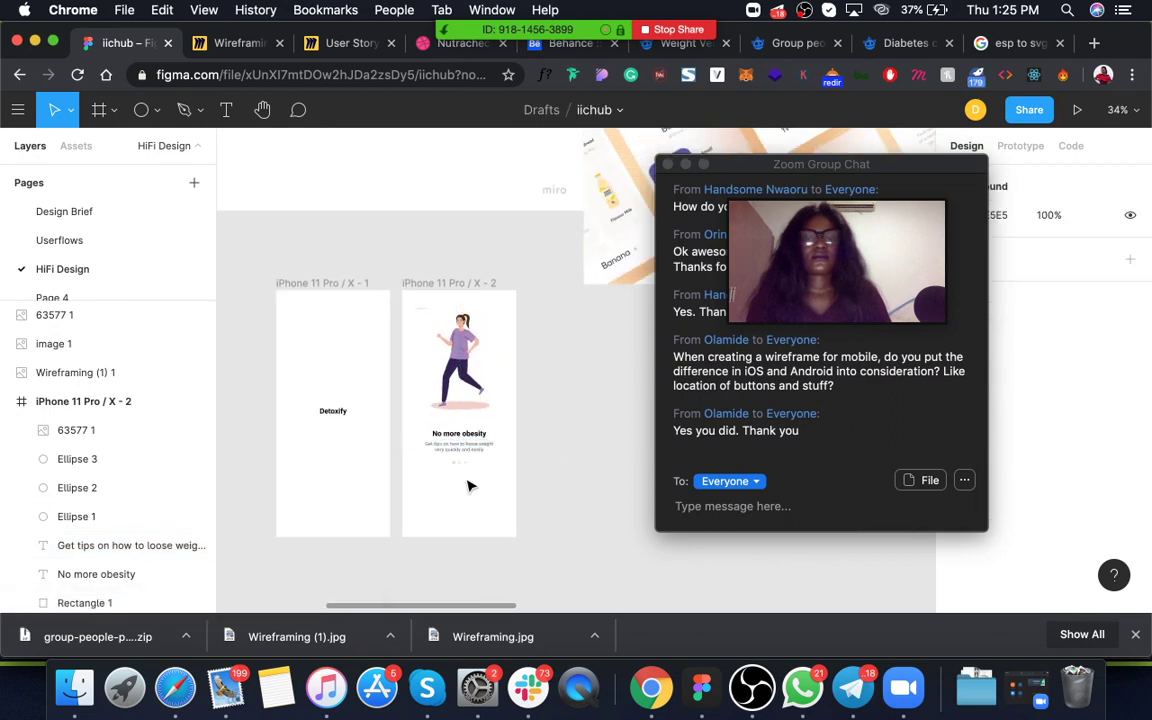
# Select all three dots and group them with Cmd+G
pyautogui.scroll(2, 470, 484)
pyautogui.click(458, 464)
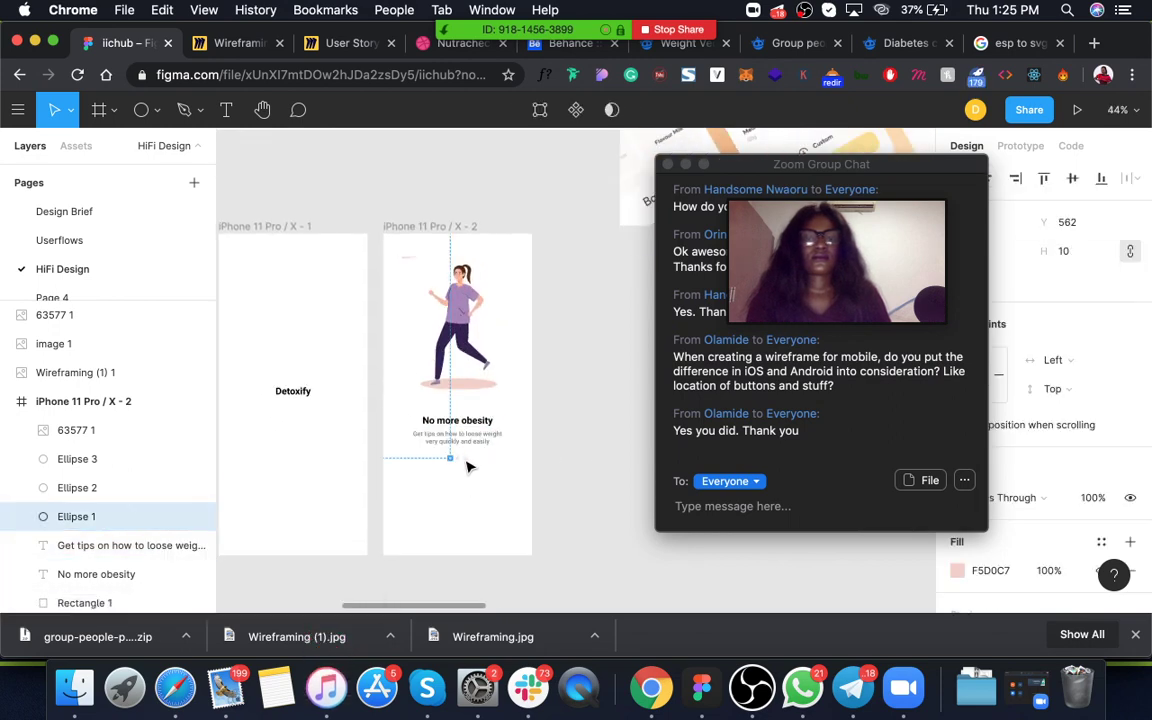
pyautogui.scroll(2, 470, 466)
pyautogui.keyDown('shift'); pyautogui.click(90, 460); pyautogui.keyUp('shift')
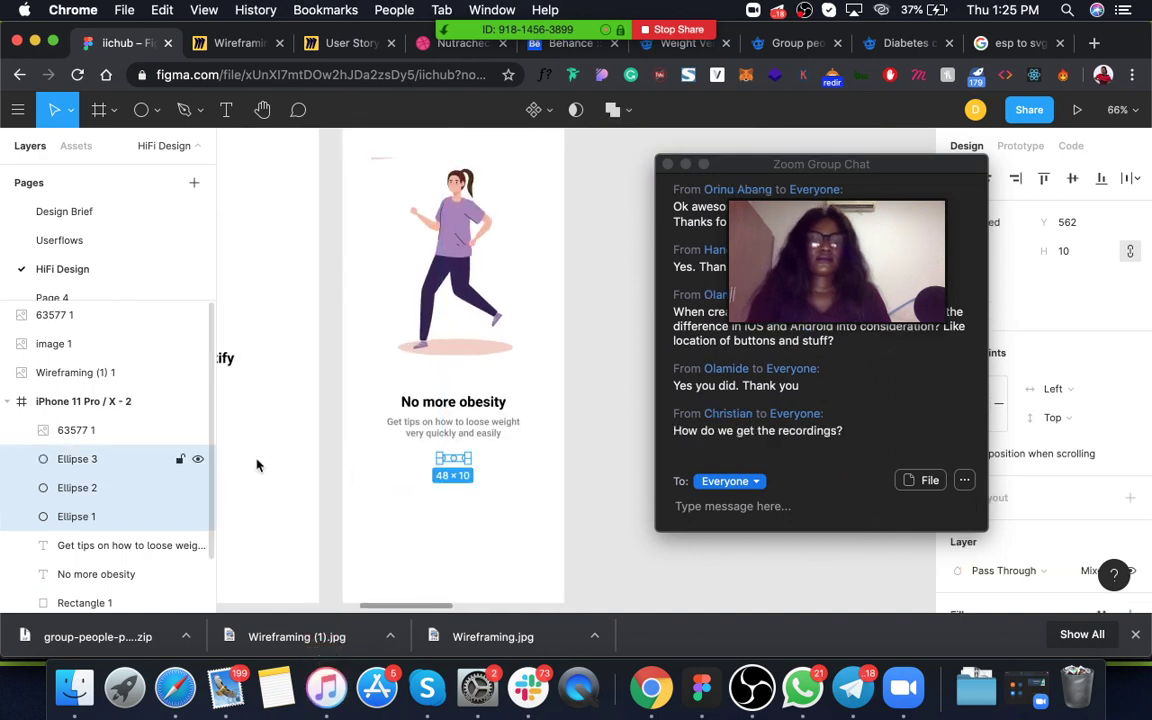
pyautogui.press('super+g')
# Select the subtitle, dots group, title and running-woman illustration together, then deselect everything
pyautogui.click(453, 427)
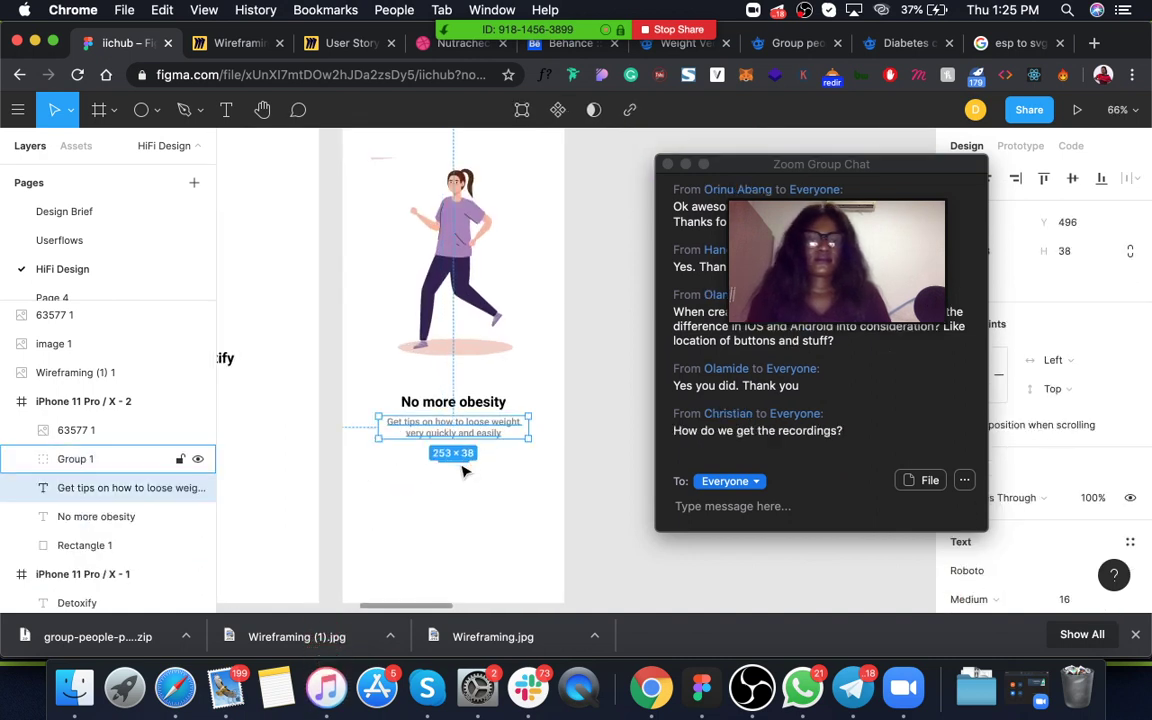
pyautogui.keyDown('shift'); pyautogui.click(460, 465); pyautogui.keyUp('shift')
pyautogui.keyDown('shift'); pyautogui.click(455, 405); pyautogui.keyUp('shift')
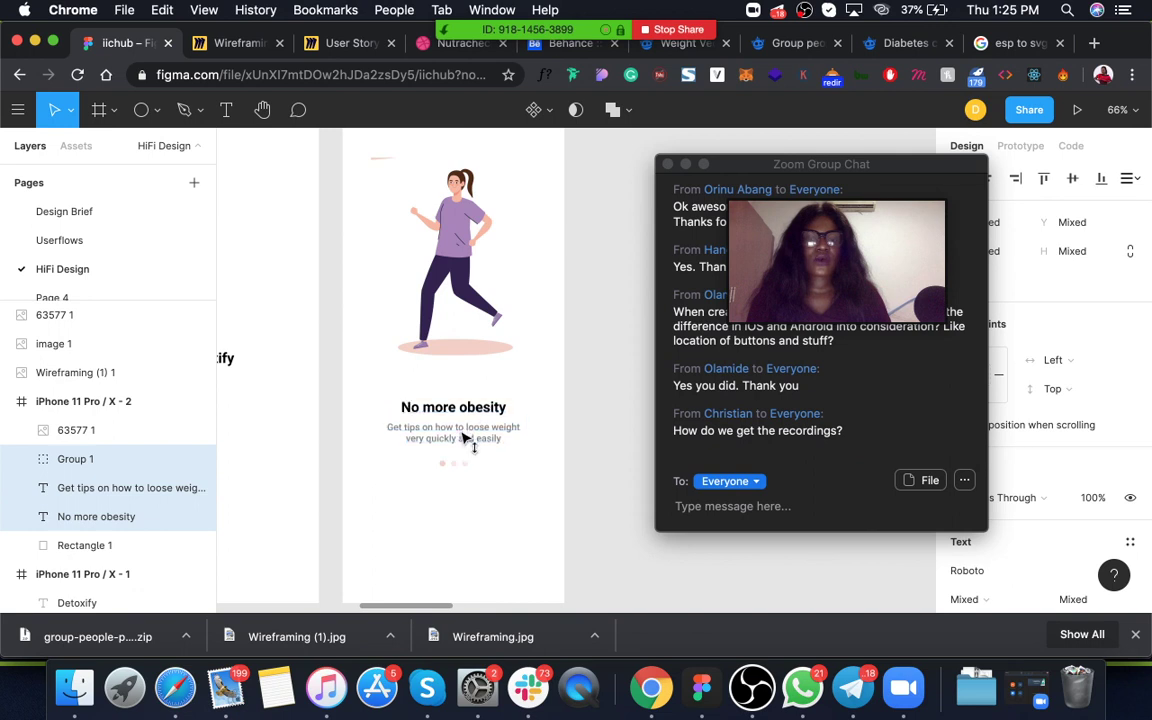
pyautogui.scroll(-2, 464, 445)
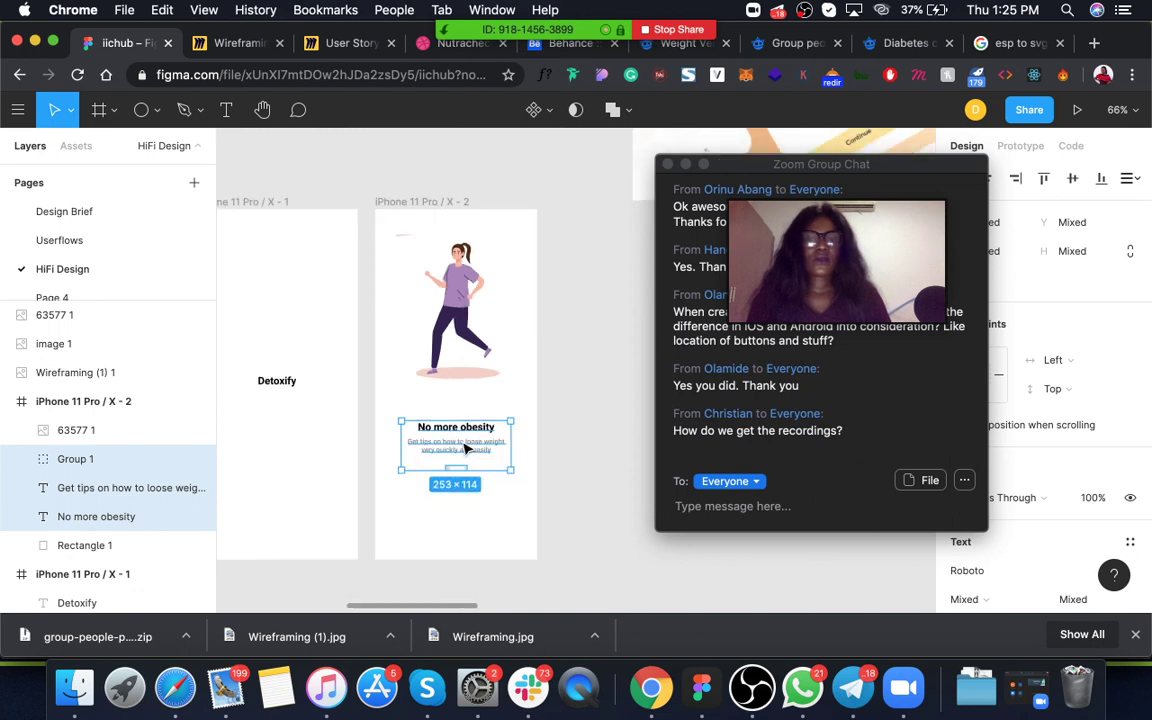
pyautogui.click(466, 338)
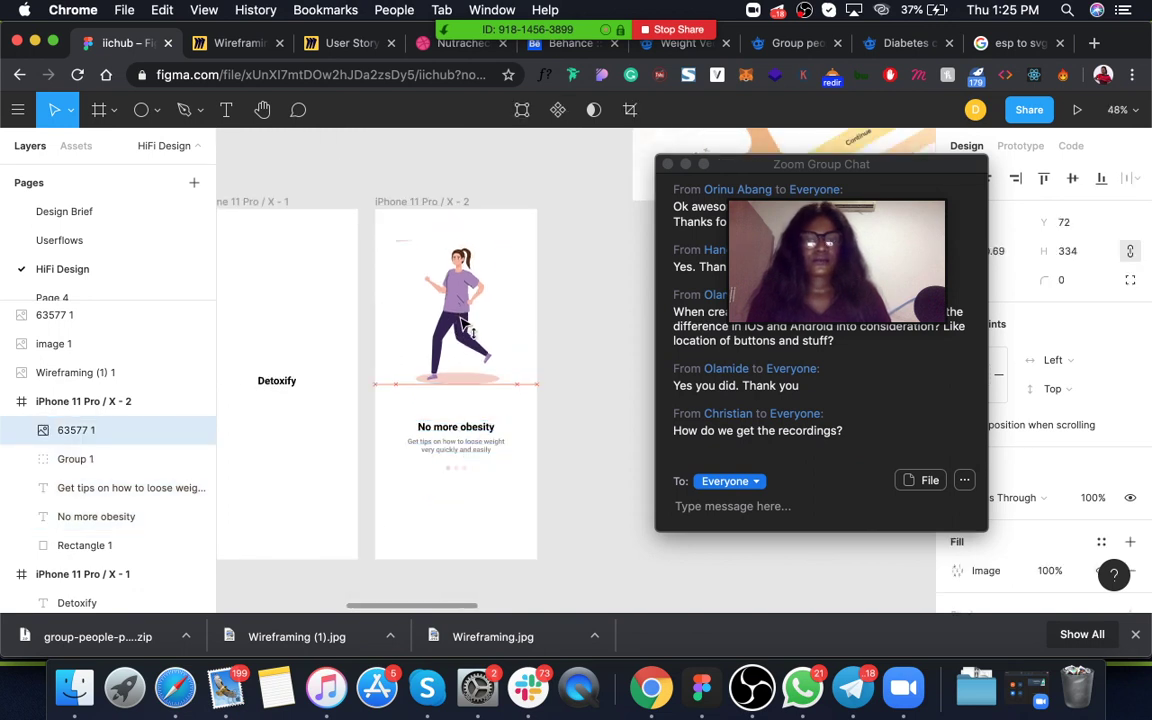
pyautogui.click(575, 484)
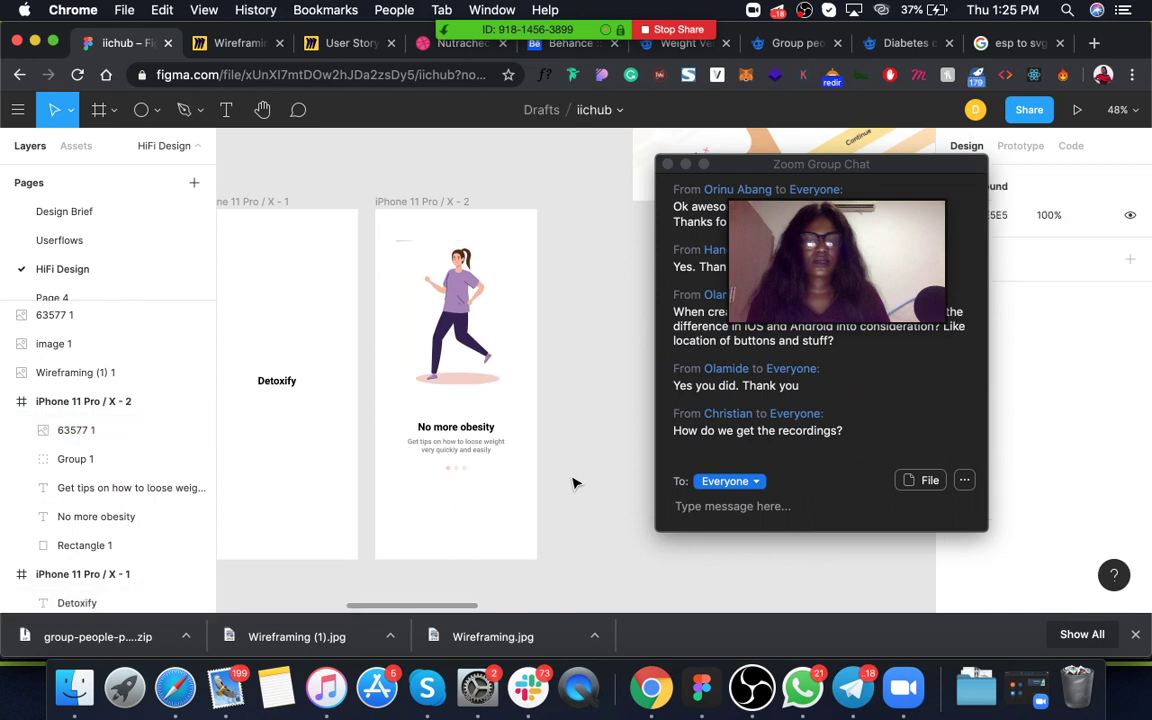
# Draw a rectangle near the bottom of the screen with corner radius 7
pyautogui.click(147, 110)
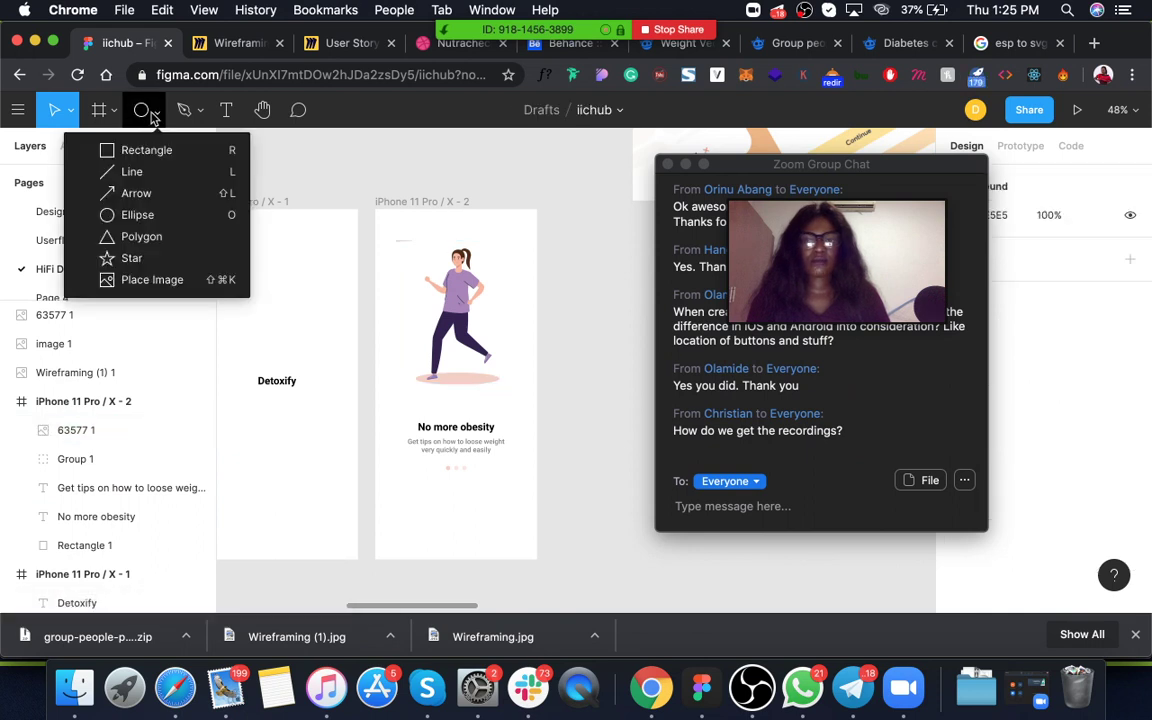
pyautogui.click(183, 154)
pyautogui.moveTo(463, 516); pyautogui.dragTo(525, 546)
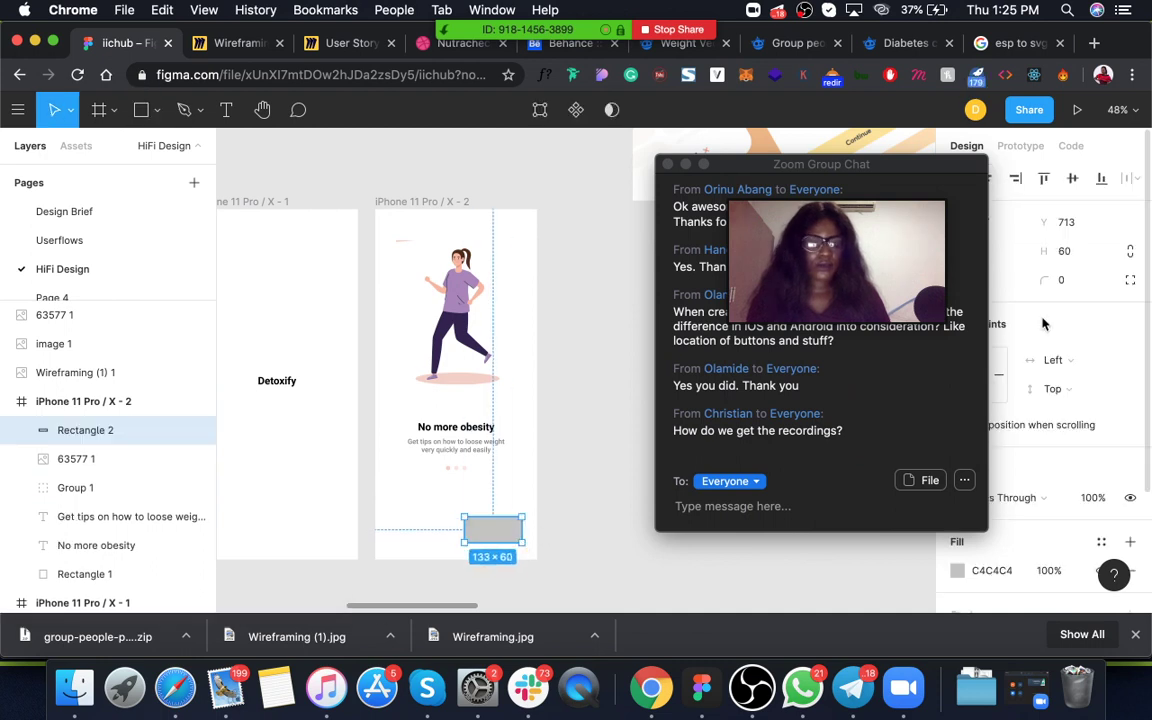
pyautogui.click(1070, 281)
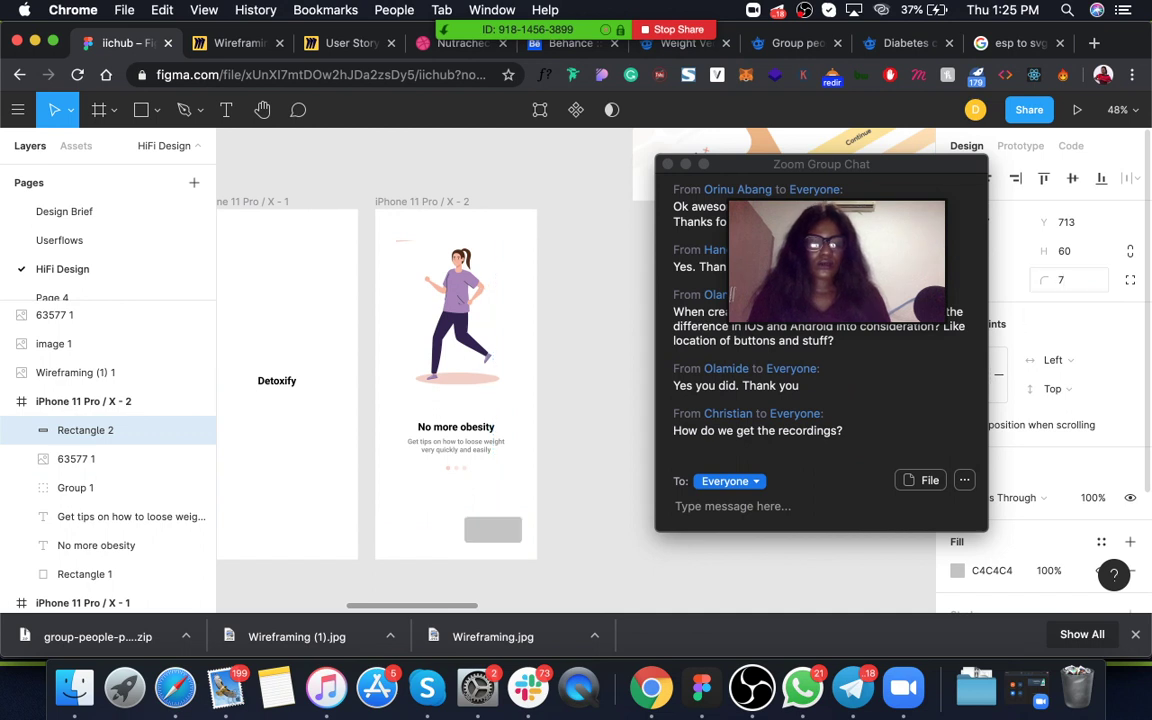
pyautogui.write('7')
pyautogui.press('Return')
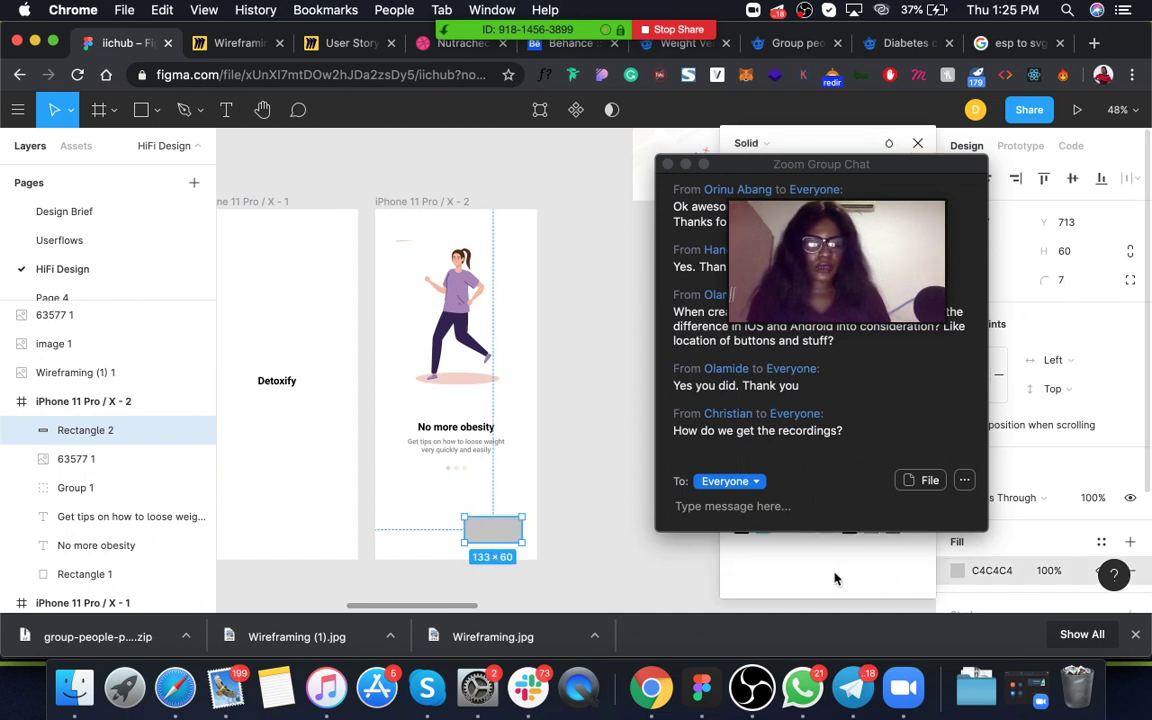
# Fill the rectangle with the illustration's pale pink F5D0C7 and set its height to 50
pyautogui.moveTo(800, 143); pyautogui.dragTo(625, 134)
pyautogui.click(579, 407)
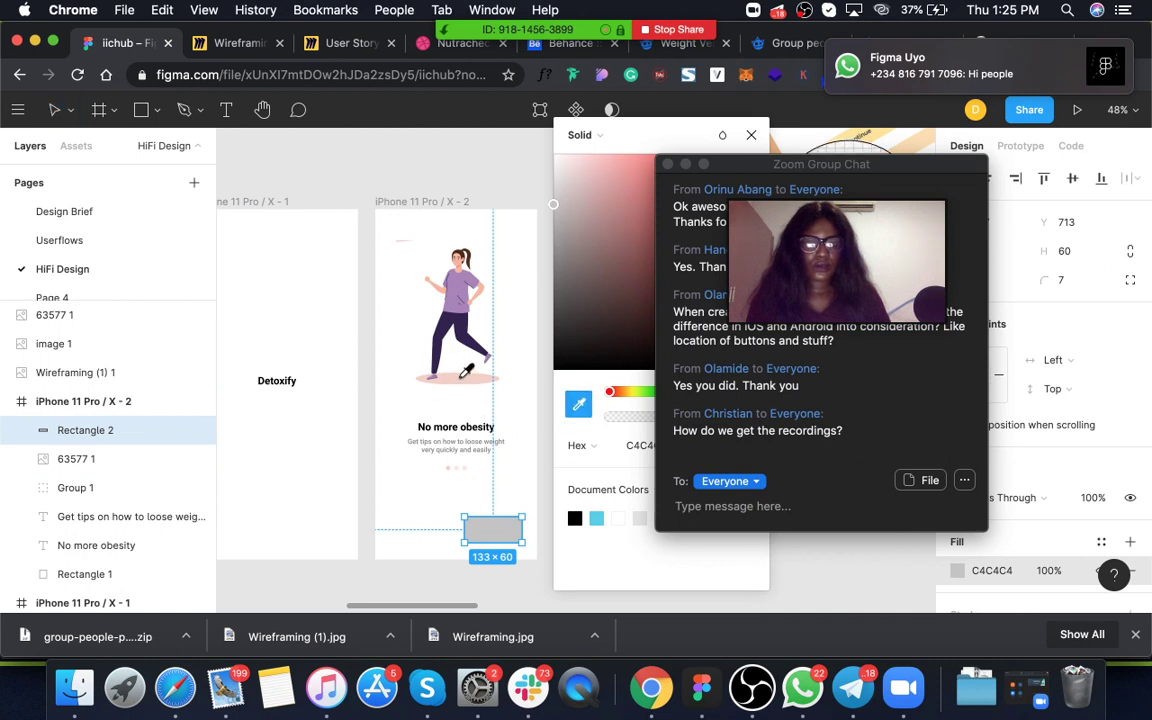
pyautogui.click(465, 371)
pyautogui.moveTo(715, 141); pyautogui.dragTo(925, 178)
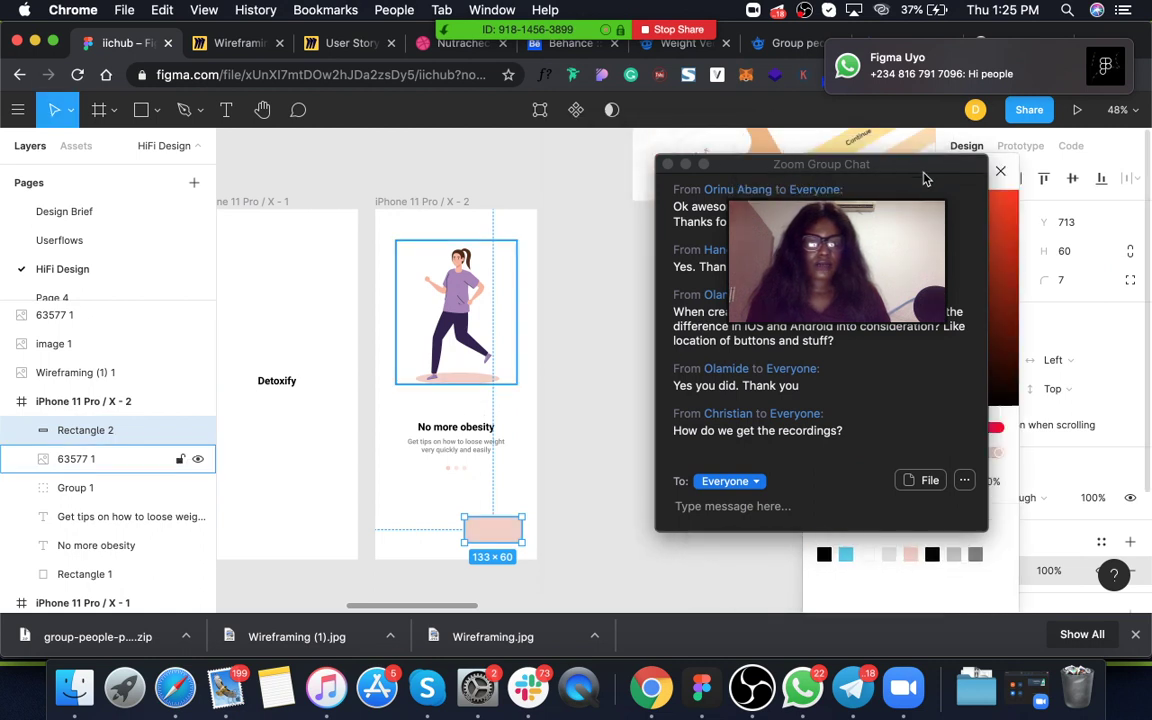
pyautogui.click(1078, 251)
pyautogui.write('50')
pyautogui.press('Return')
# Nudge the pink rectangle slightly lower on the screen
pyautogui.click(492, 527)
pyautogui.scroll(3, 493, 535)
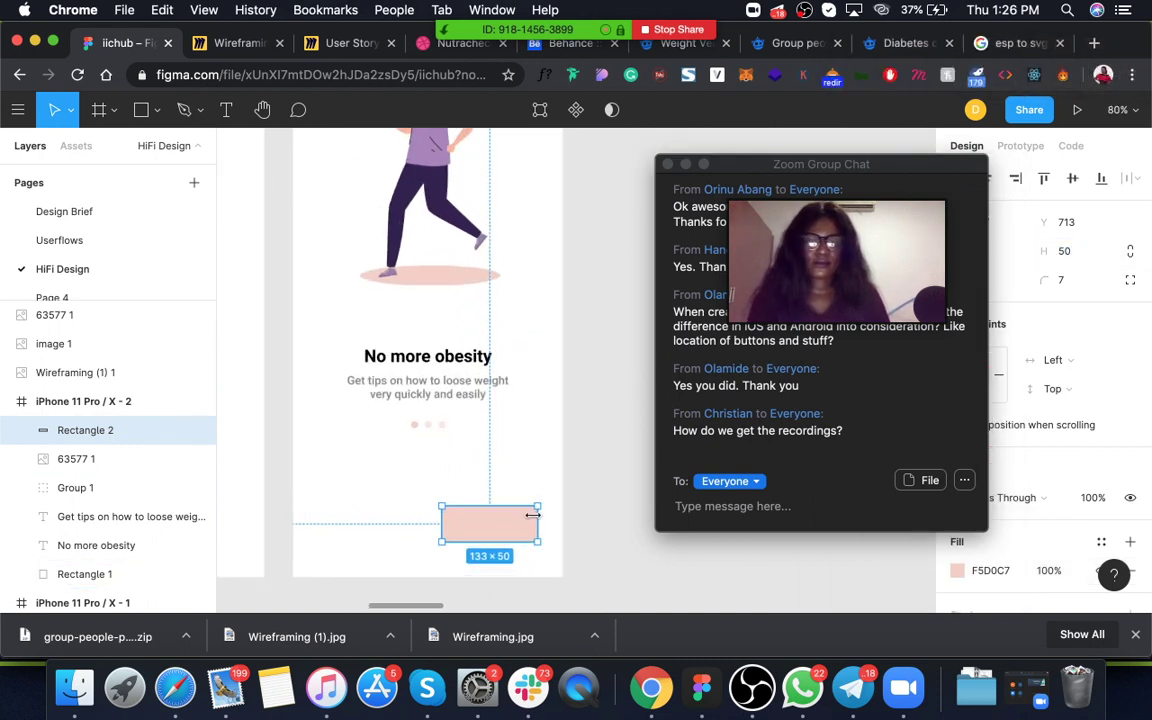
pyautogui.moveTo(532, 524); pyautogui.dragTo(536, 526)
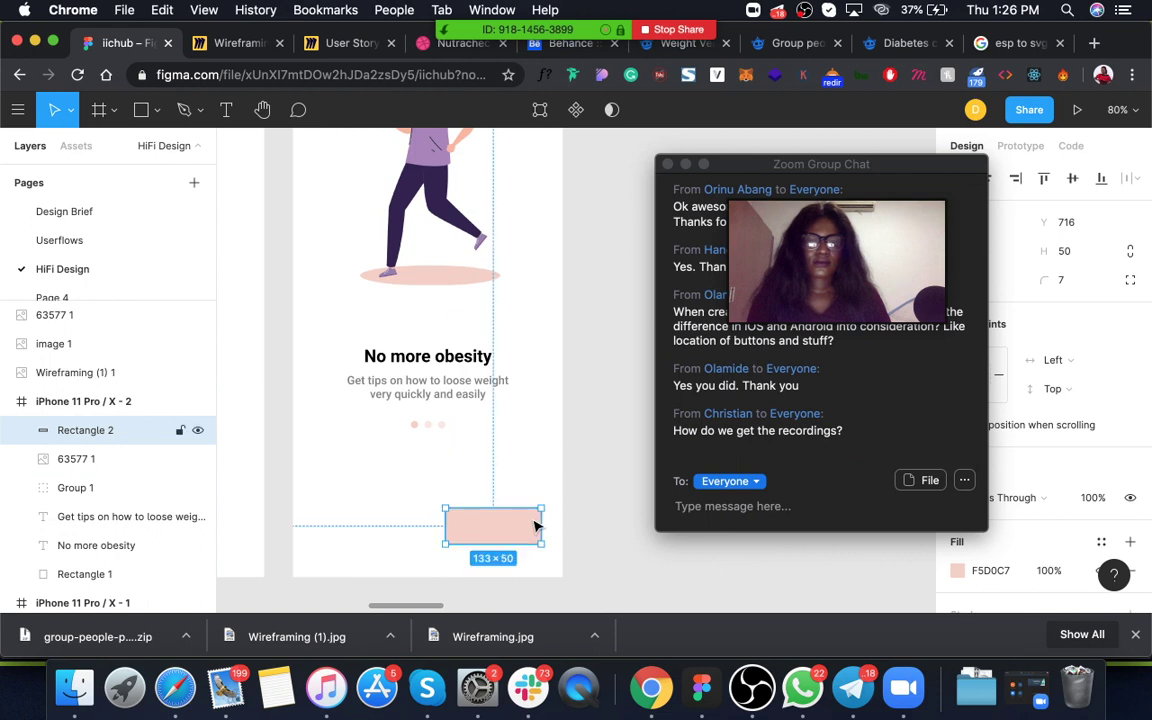
pyautogui.click(114, 113)
# Draw a right-pointing arrow across the pink button using the Arrow shape tool
pyautogui.click(172, 114)
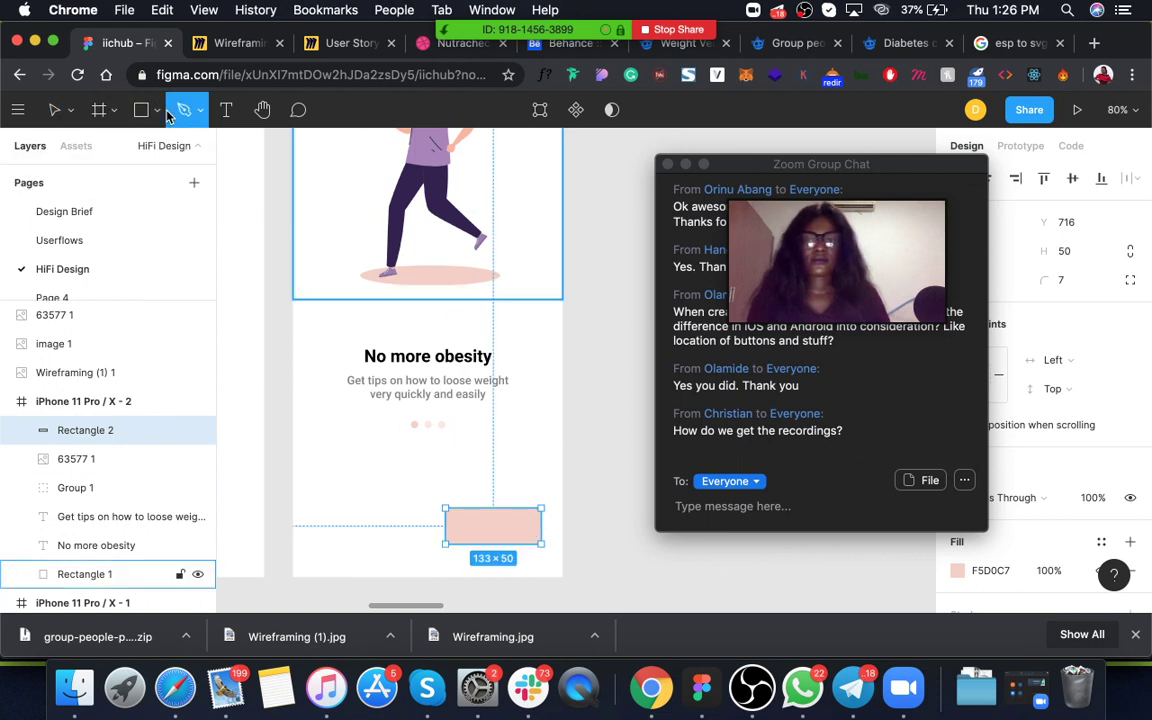
pyautogui.click(157, 111)
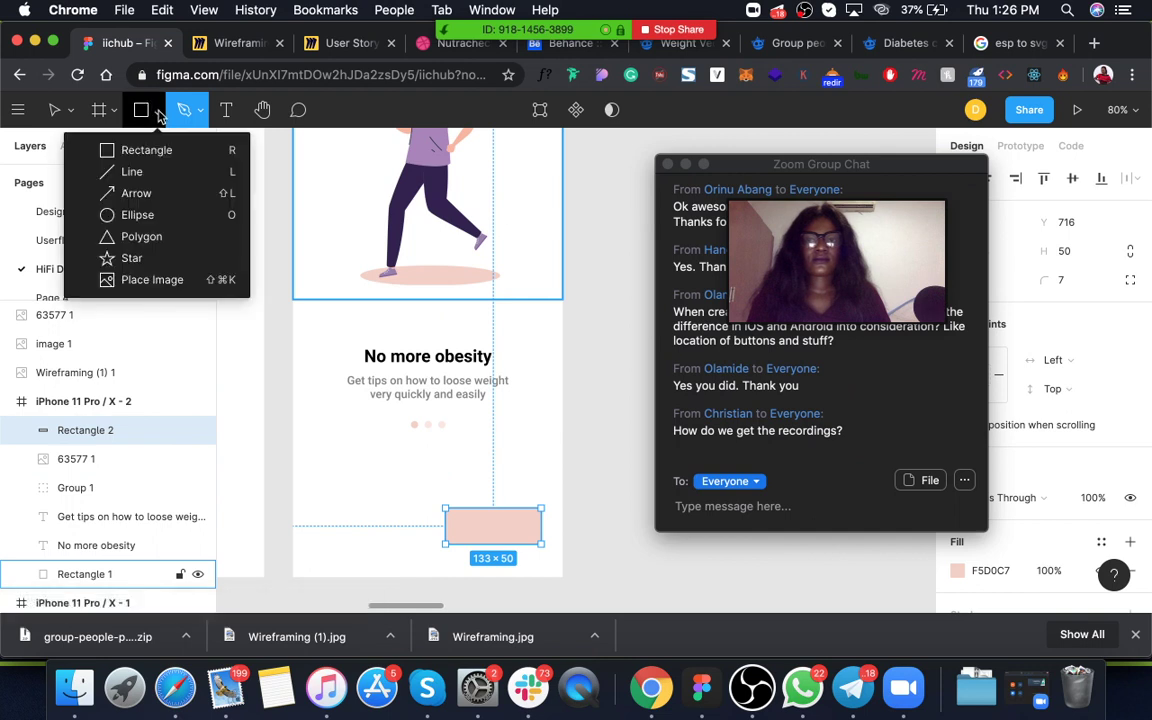
pyautogui.click(152, 193)
pyautogui.moveTo(469, 522); pyautogui.dragTo(495, 533)
# Give the arrow a 3-px stroke weight and shorten it slightly
pyautogui.scroll(-3, 1028, 509)
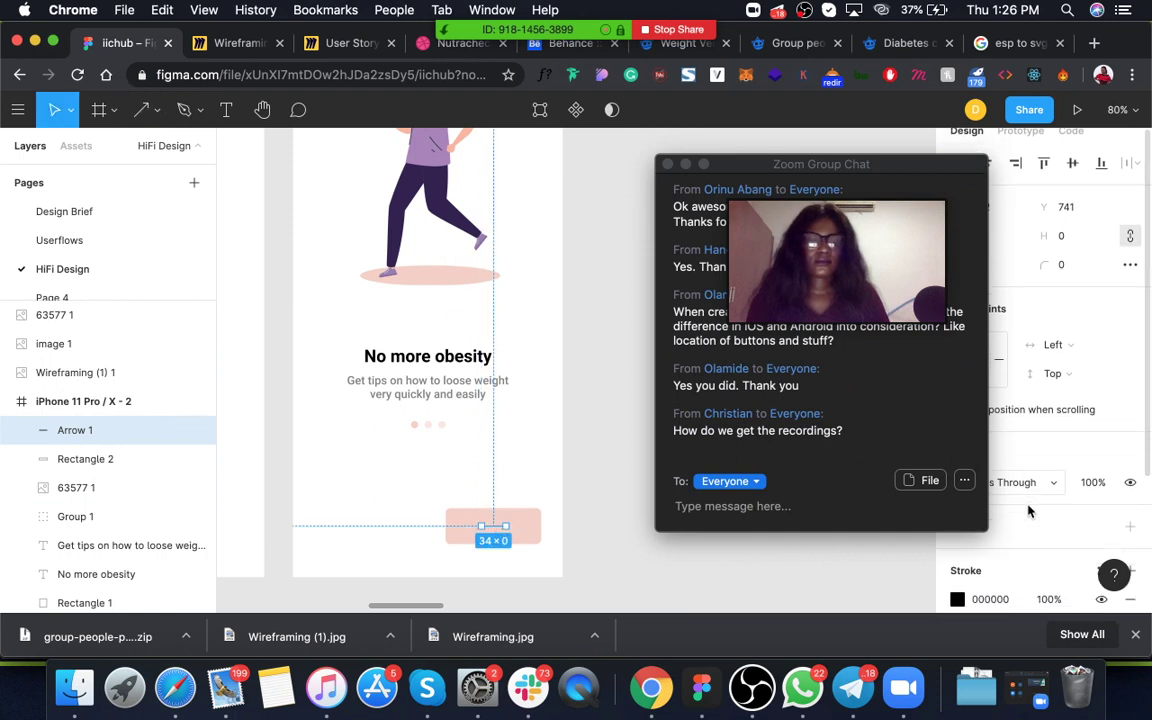
pyautogui.click(995, 558)
pyautogui.write('3')
pyautogui.press('Return')
pyautogui.moveTo(499, 526); pyautogui.dragTo(514, 537)
pyautogui.click(630, 553)
pyautogui.scroll(-3, 630, 553)
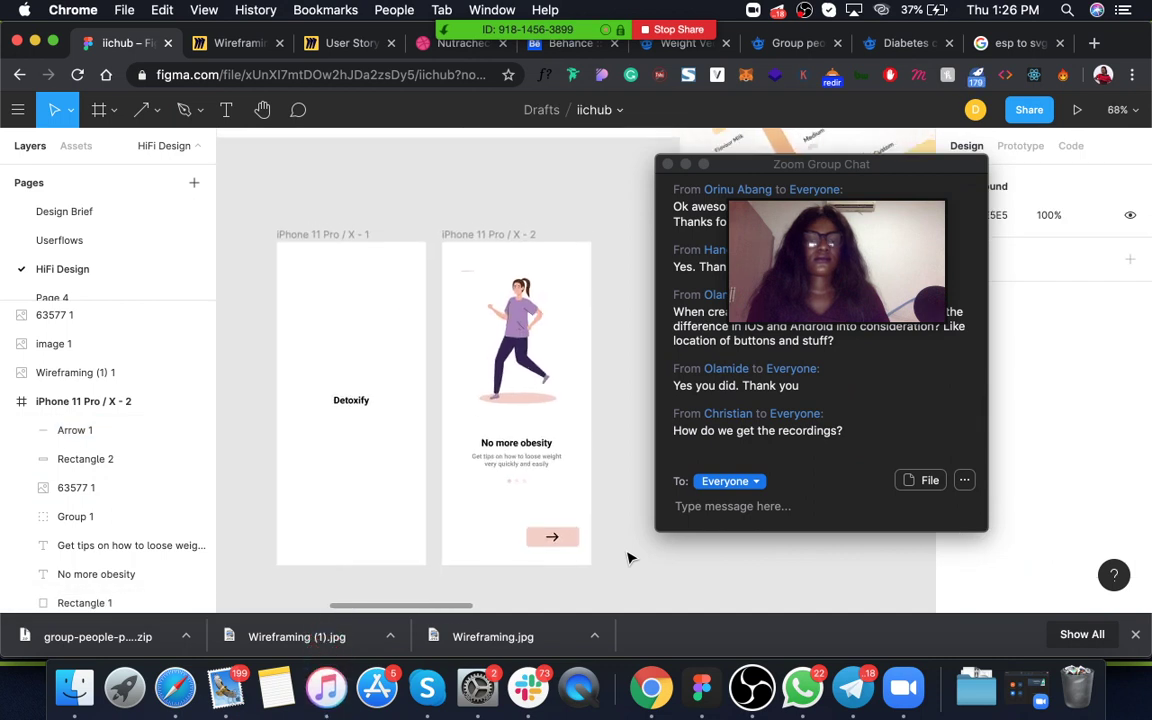
pyautogui.scroll(-3, 630, 553)
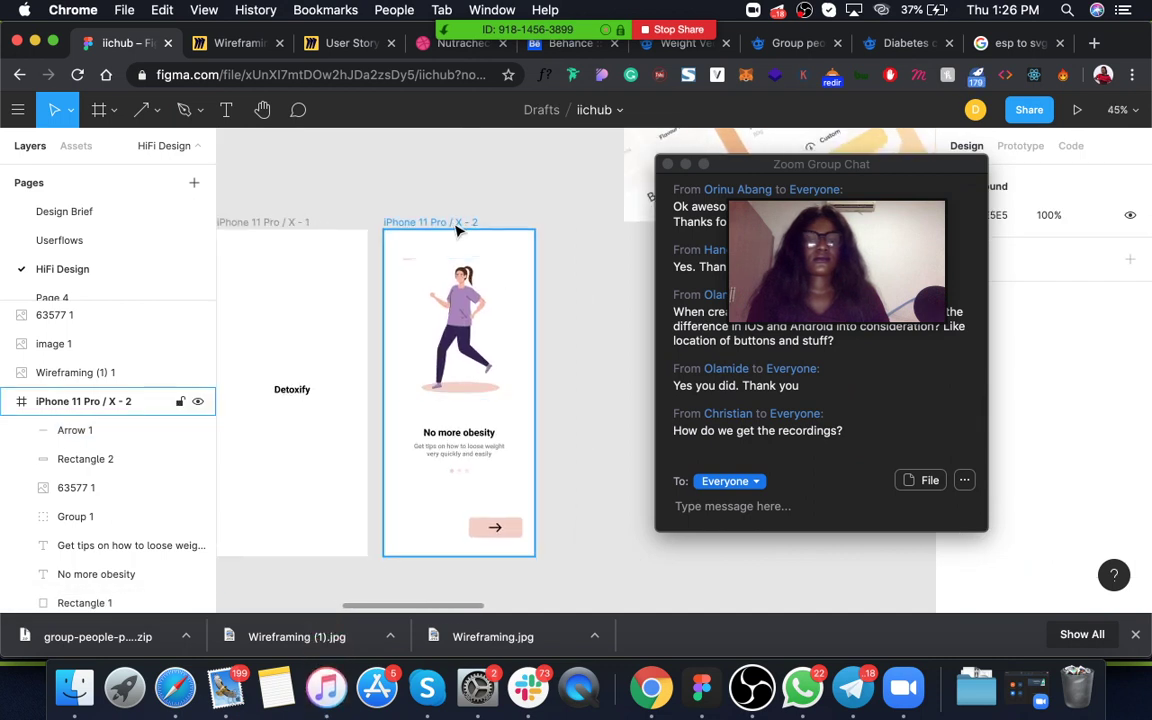
# Paste a copy of the No more obesity headline near the screen top and retype it as 'Skip'
pyautogui.click(467, 434)
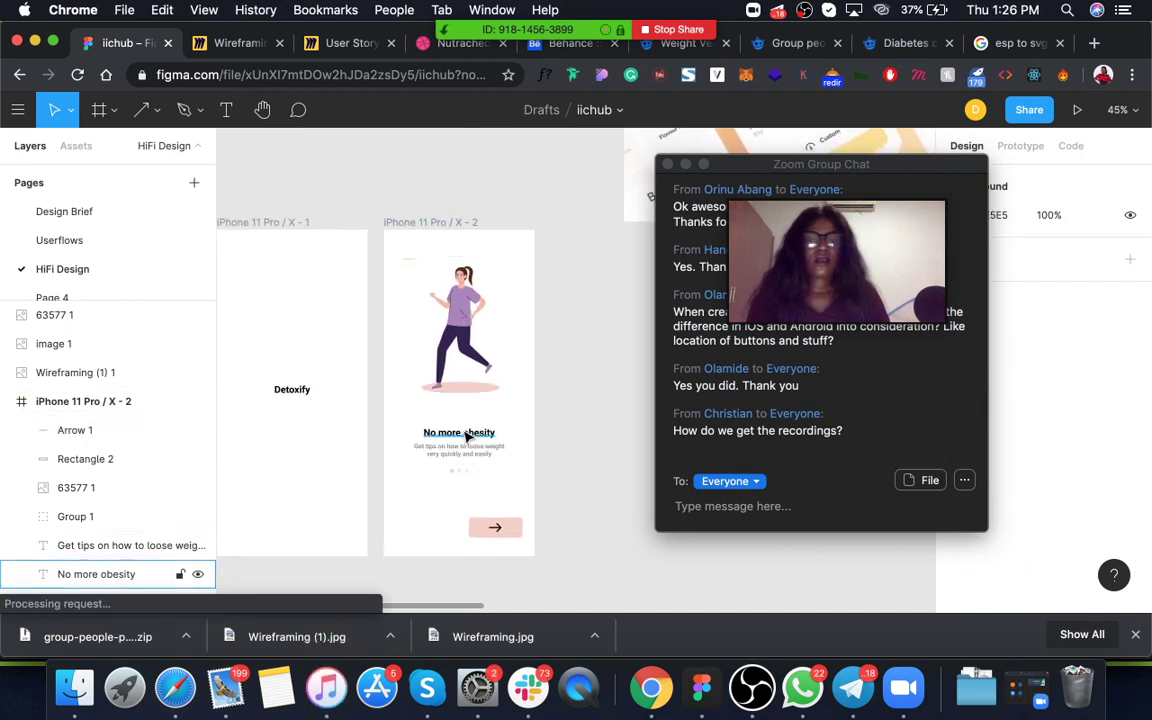
pyautogui.click(458, 223)
pyautogui.press('super+v')
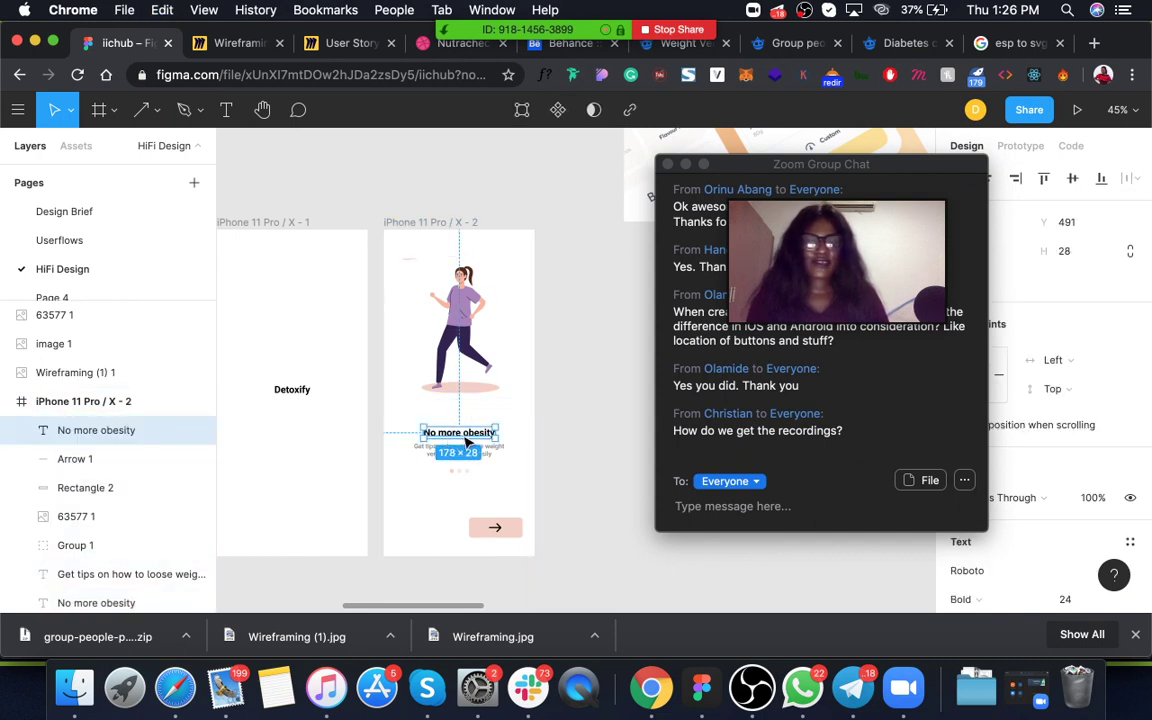
pyautogui.moveTo(467, 440); pyautogui.dragTo(507, 258)
pyautogui.doubleClick(507, 258)
pyautogui.write('Skip')
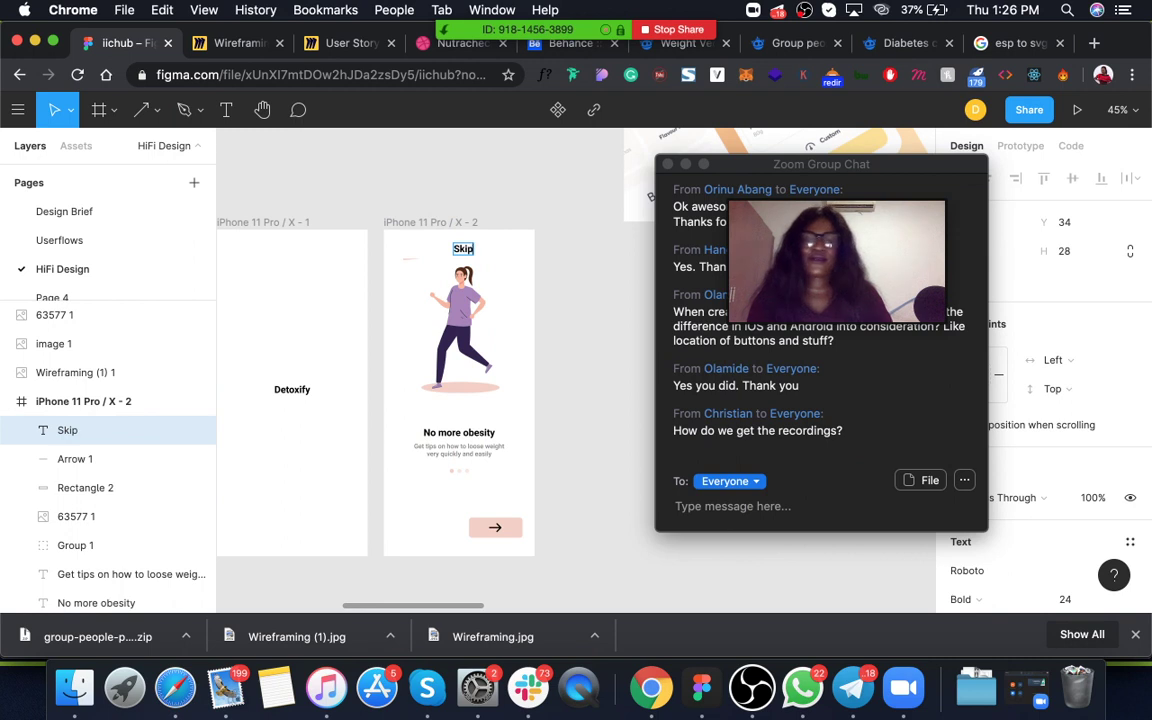
pyautogui.press('Escape')
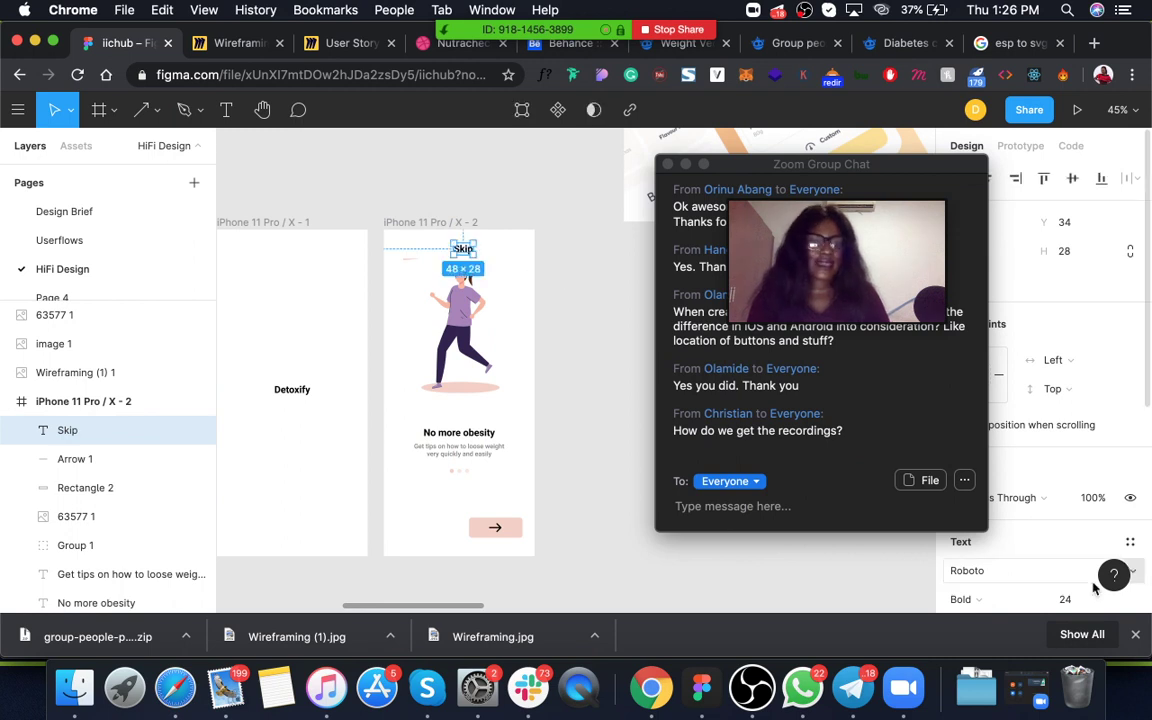
# Set the Skip label to font size 18 and place it in the top-right corner
pyautogui.click(1065, 599)
pyautogui.write('18')
pyautogui.press('Return')
pyautogui.moveTo(466, 256); pyautogui.dragTo(526, 251)
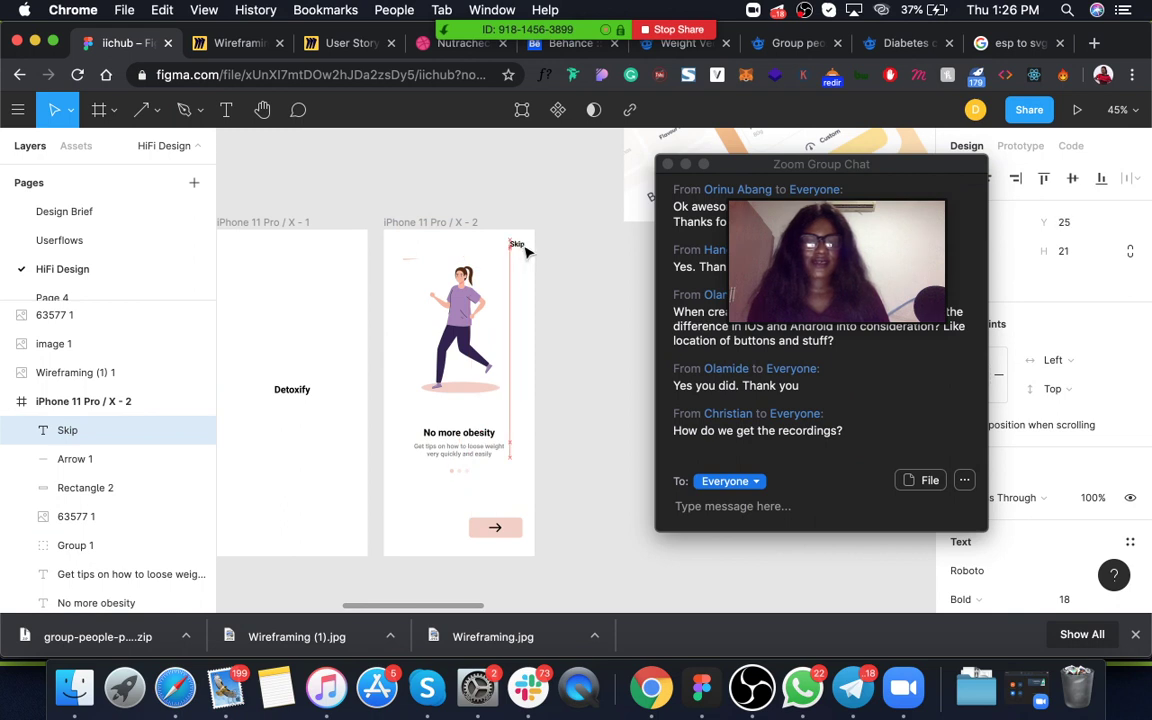
pyautogui.scroll(5, 522, 248)
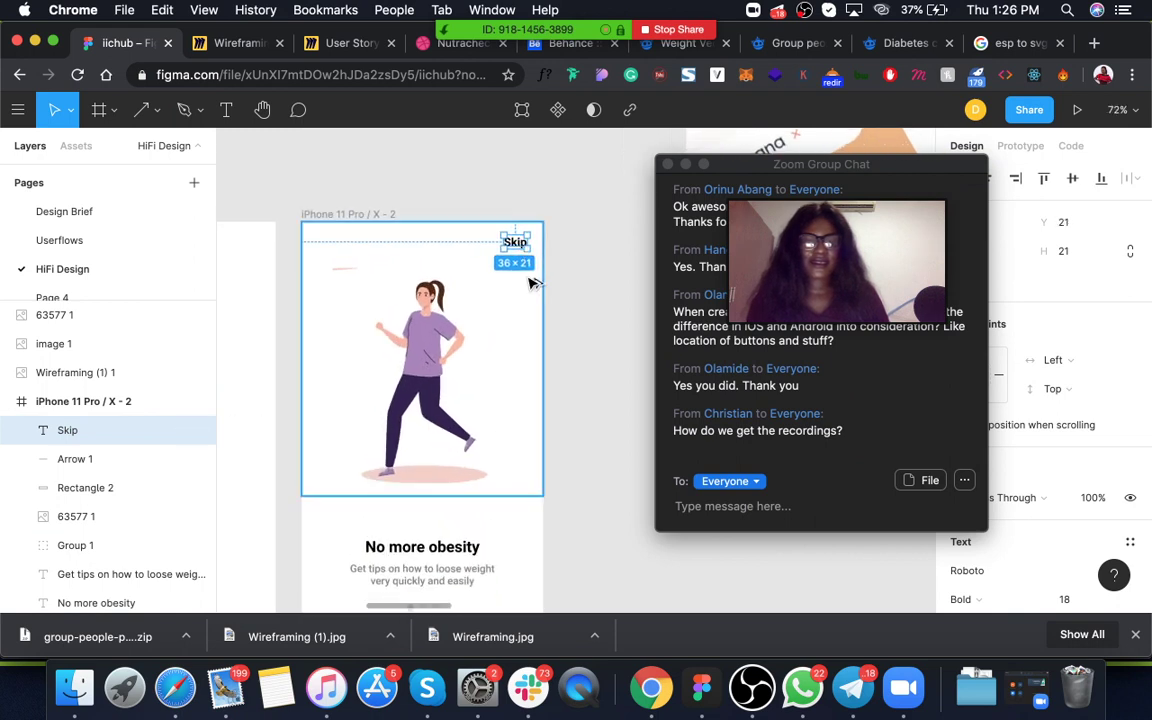
pyautogui.press('Right')
pyautogui.press('Right')
pyautogui.press('Right')
pyautogui.press('Right')
pyautogui.press('Right')
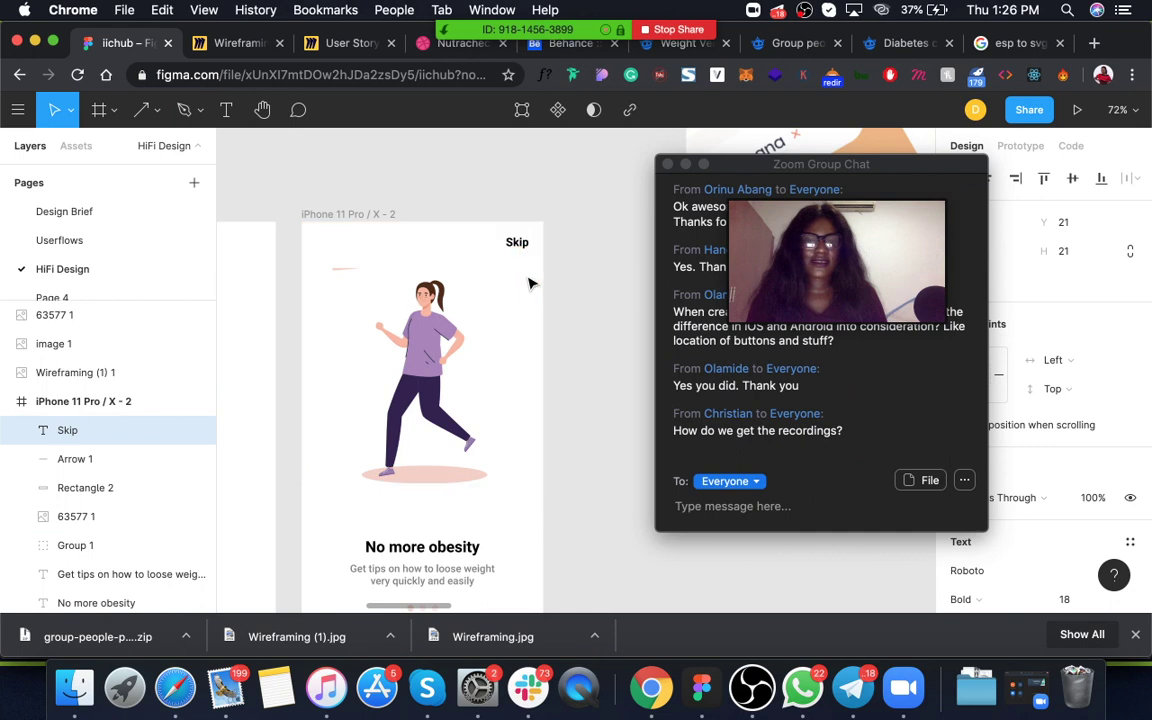
pyautogui.scroll(-5, 532, 283)
pyautogui.scroll(-2, 532, 283)
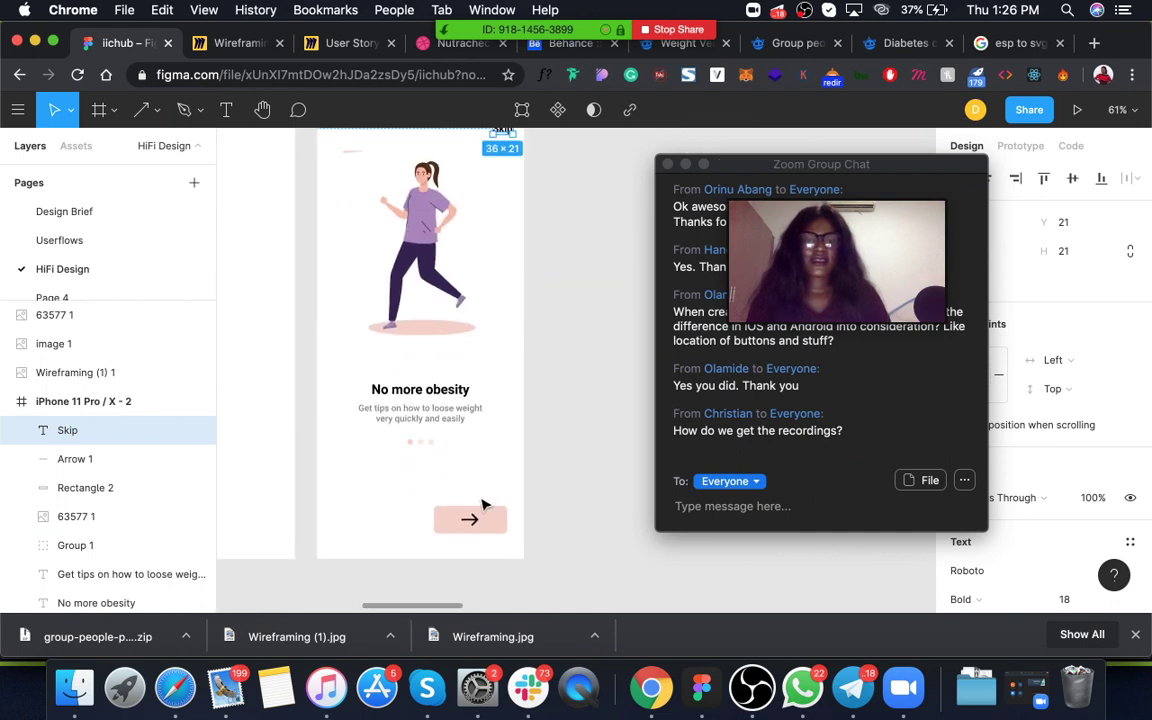
# Group the pink button rectangle with the arrow
pyautogui.click(492, 531)
pyautogui.keyDown('shift'); pyautogui.click(470, 520); pyautogui.keyUp('shift')
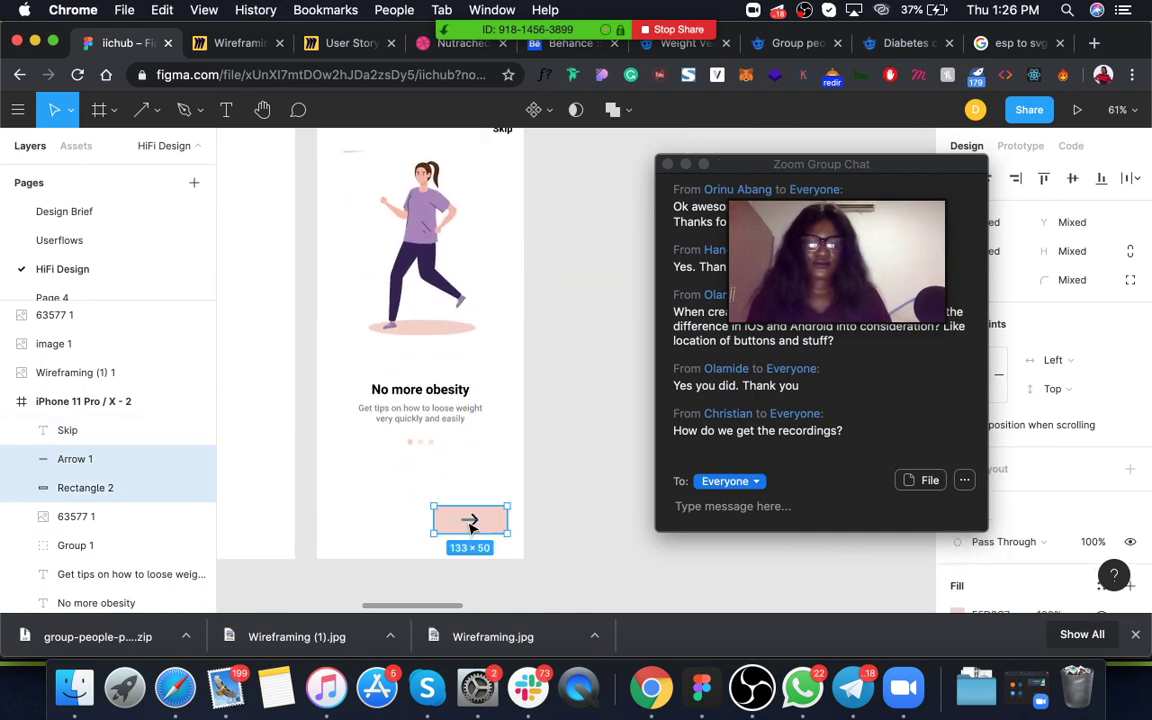
pyautogui.press('super+g')
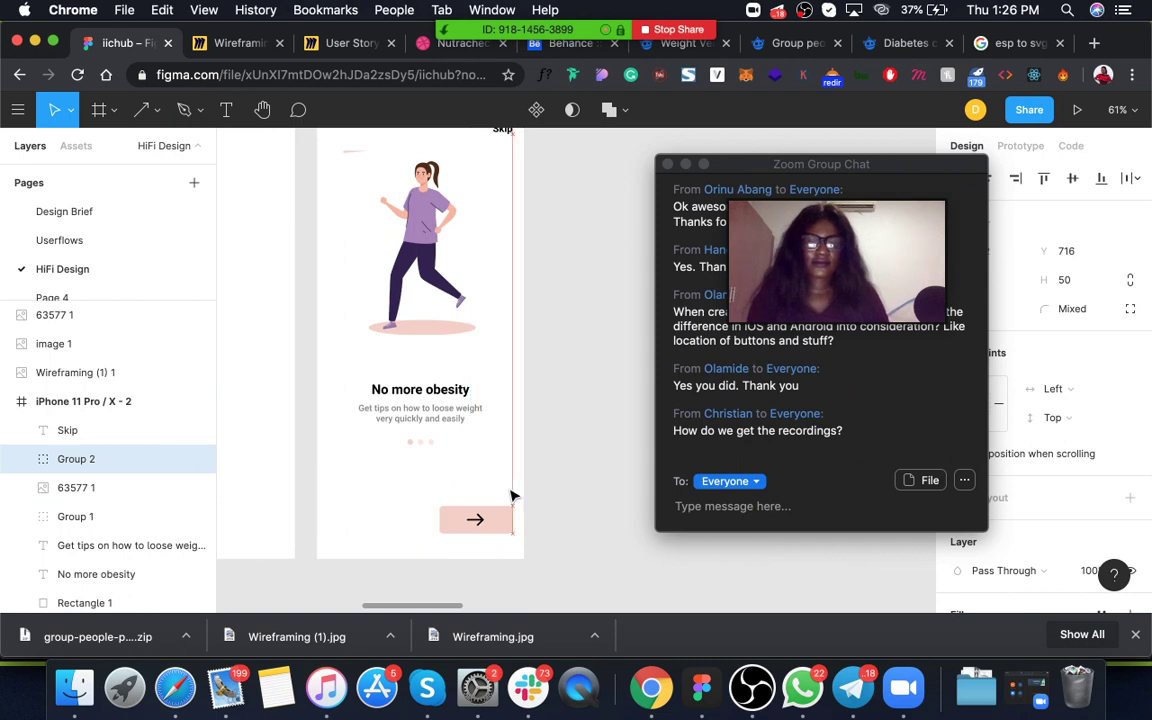
pyautogui.scroll(-3, 505, 492)
pyautogui.click(573, 437)
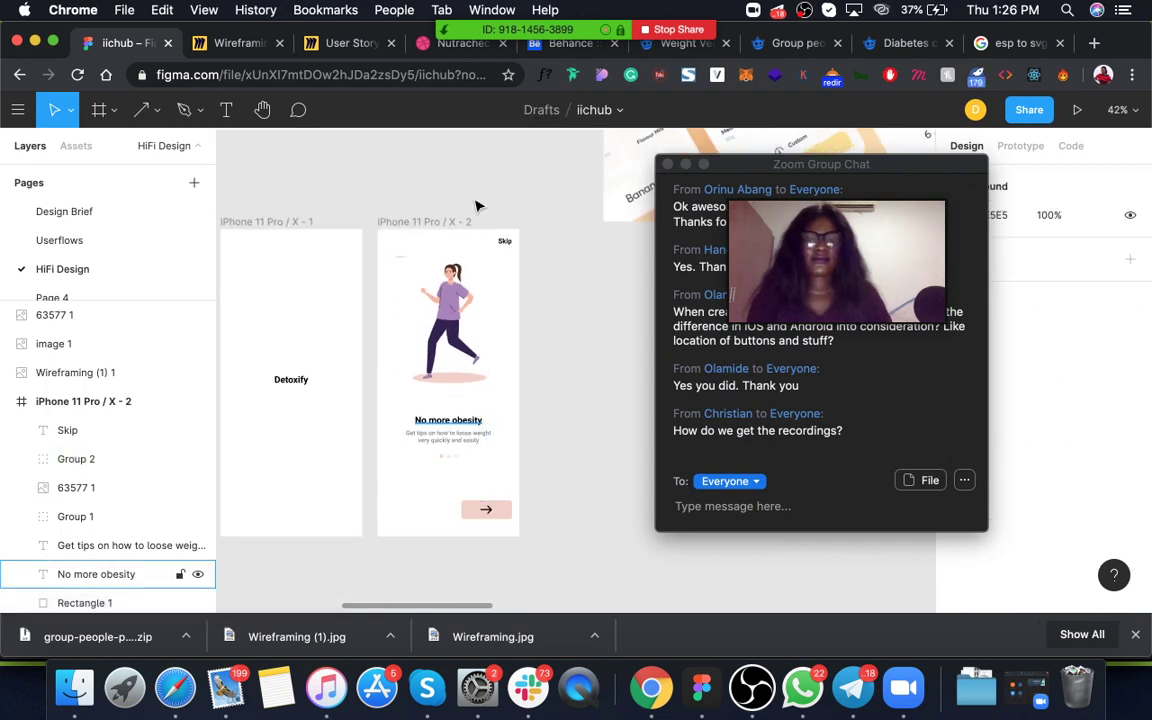
pyautogui.click(510, 248)
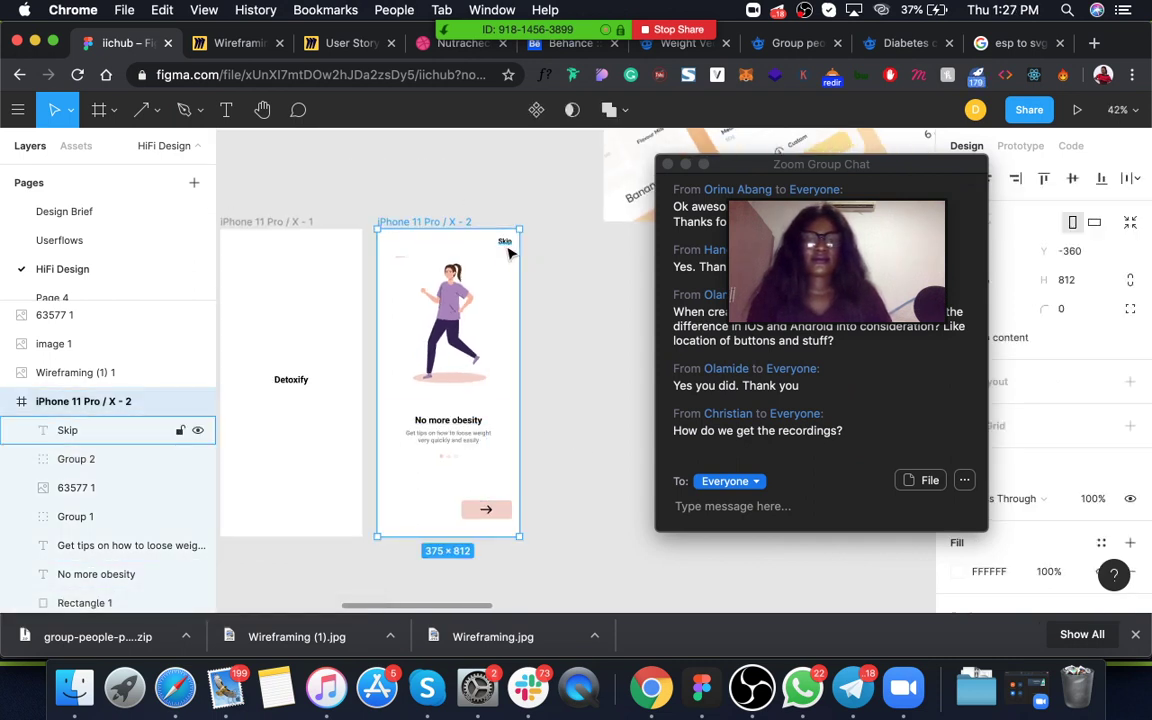
pyautogui.click(507, 247)
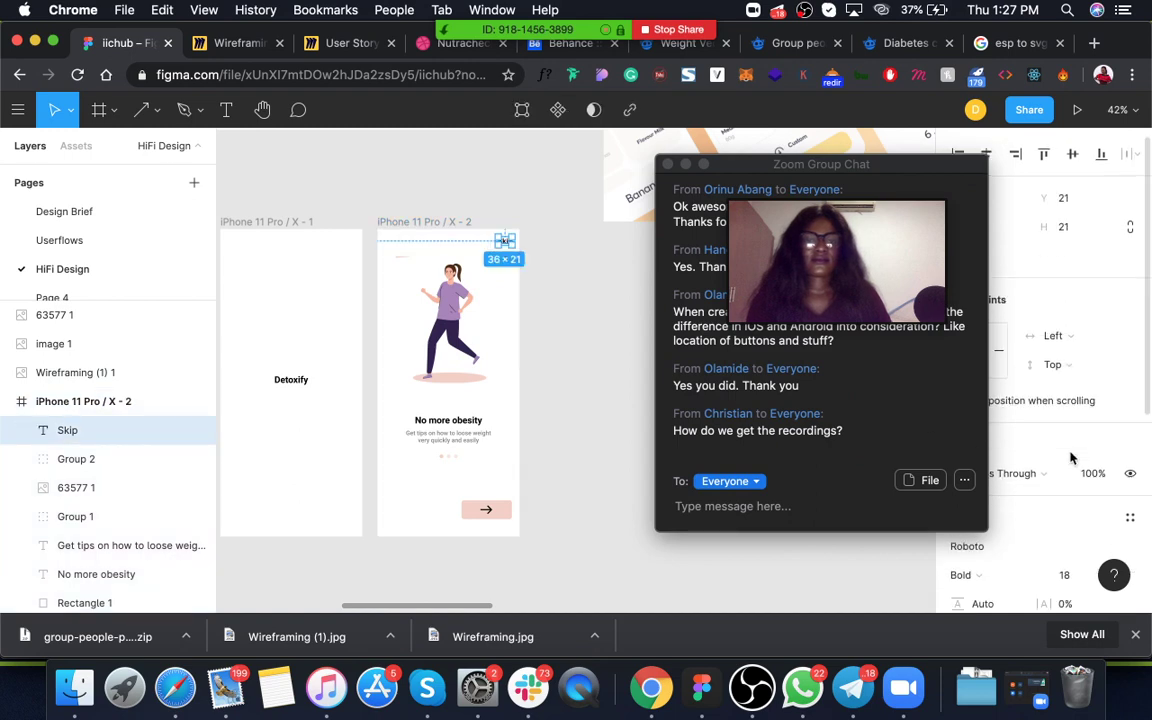
# Colour the Skip text grey 828282 and nudge it slightly lower in the top-right corner
pyautogui.scroll(-3, 1018, 578)
pyautogui.click(957, 590)
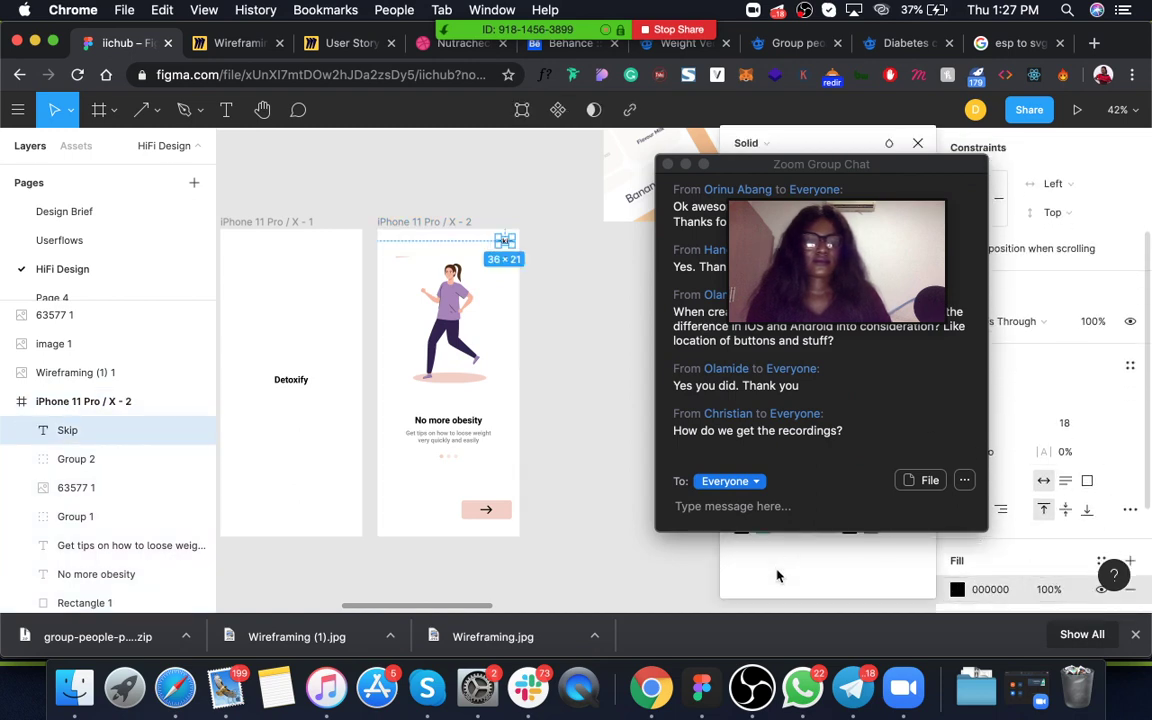
pyautogui.moveTo(892, 167); pyautogui.dragTo(1072, 163)
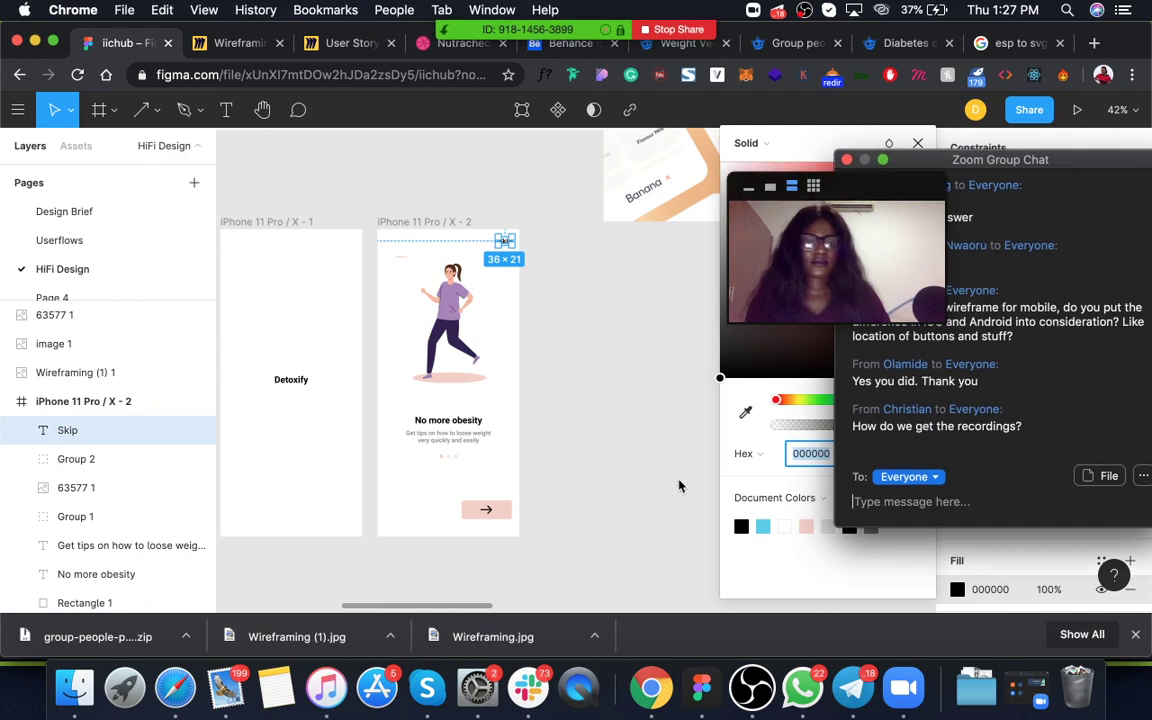
pyautogui.click(852, 535)
pyautogui.click(871, 529)
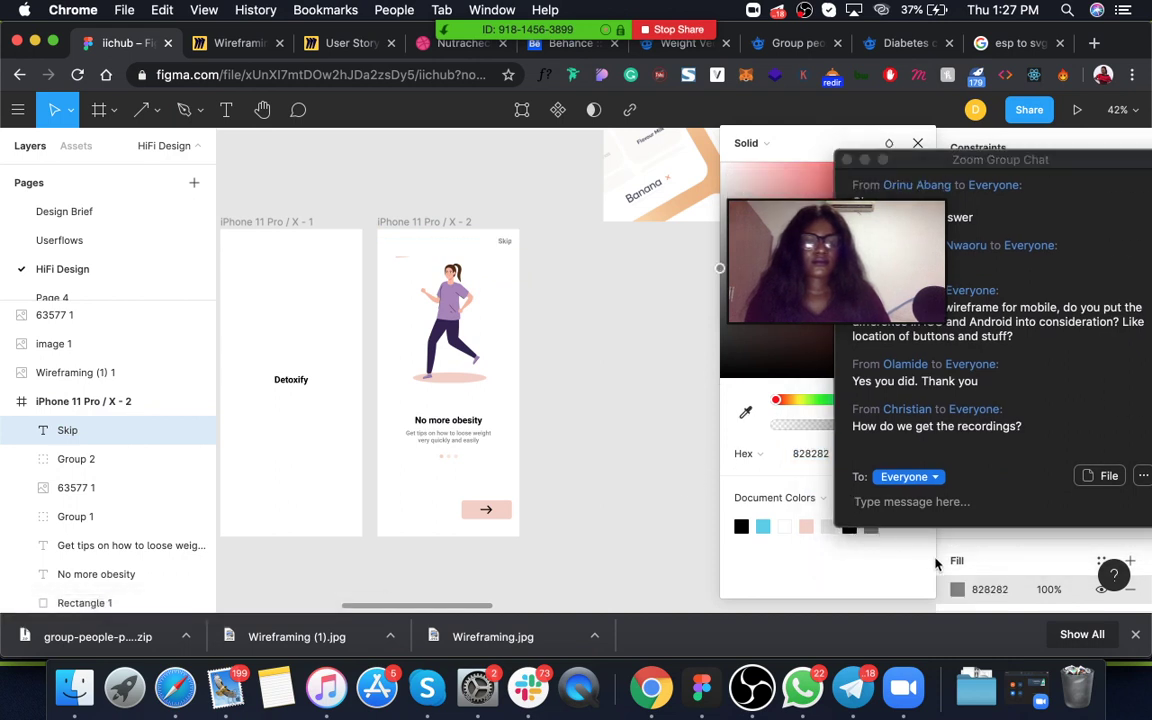
pyautogui.click(565, 430)
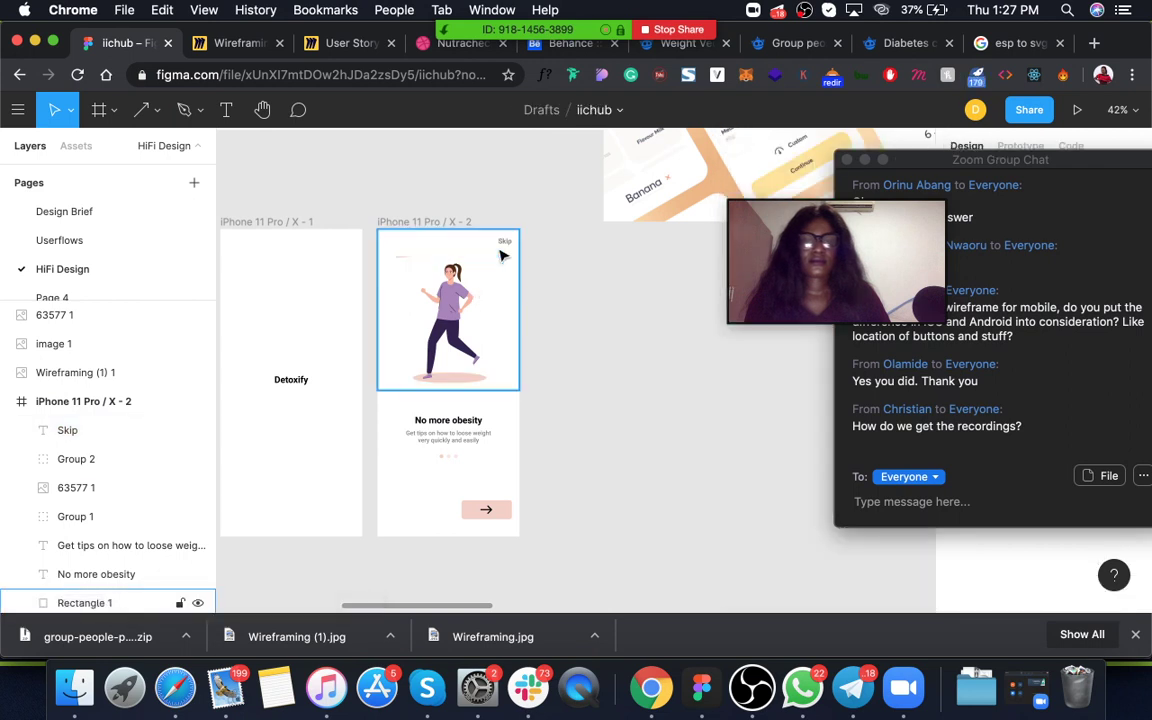
pyautogui.click(506, 245)
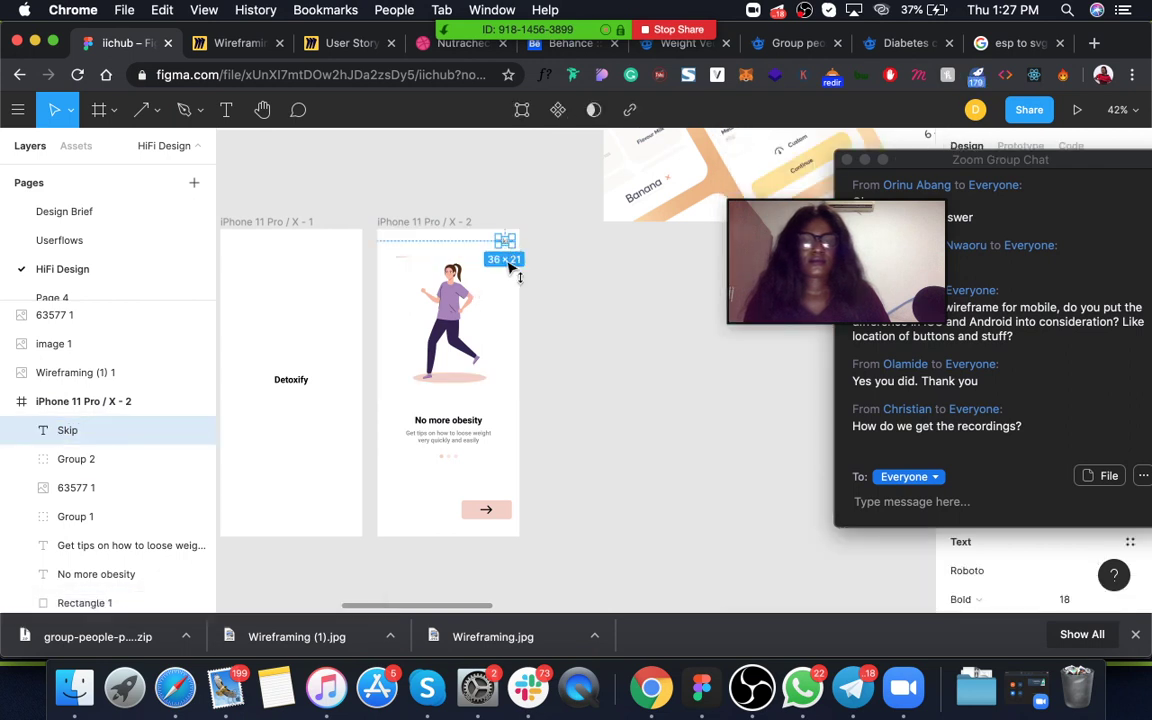
pyautogui.moveTo(508, 263); pyautogui.dragTo(507, 258)
pyautogui.click(450, 310)
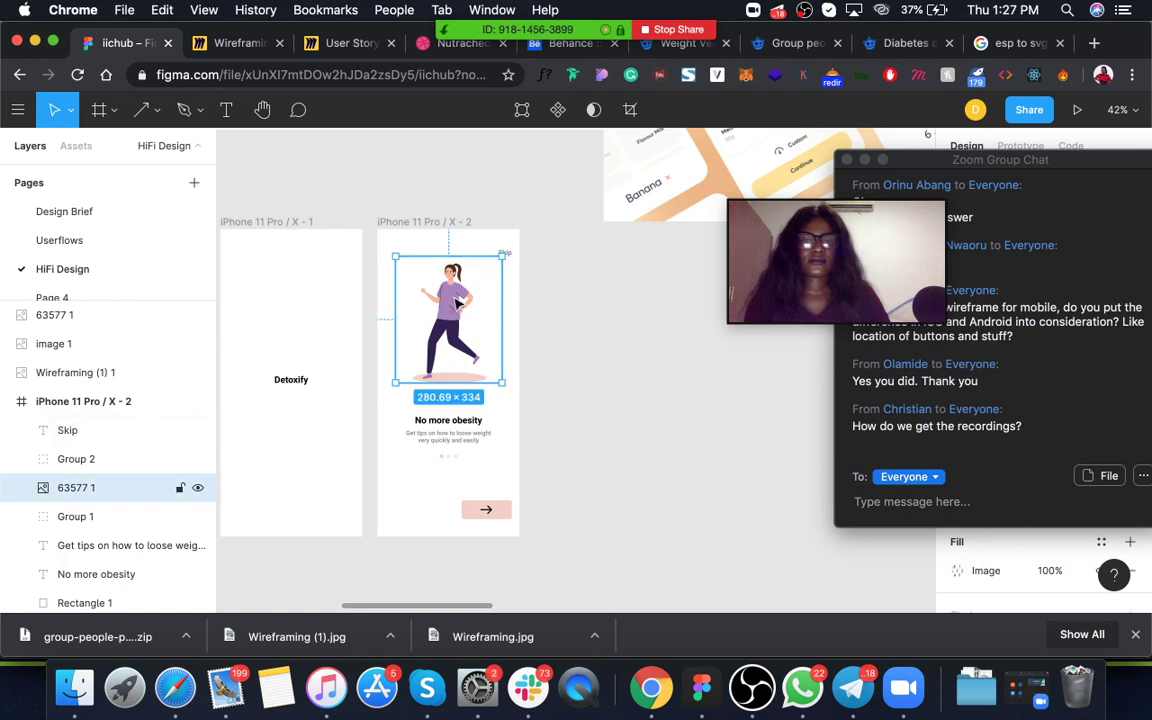
# Group the No more obesity title, Get tips text and page dots into Group 3, kept centred
pyautogui.click(560, 327)
pyautogui.click(448, 420)
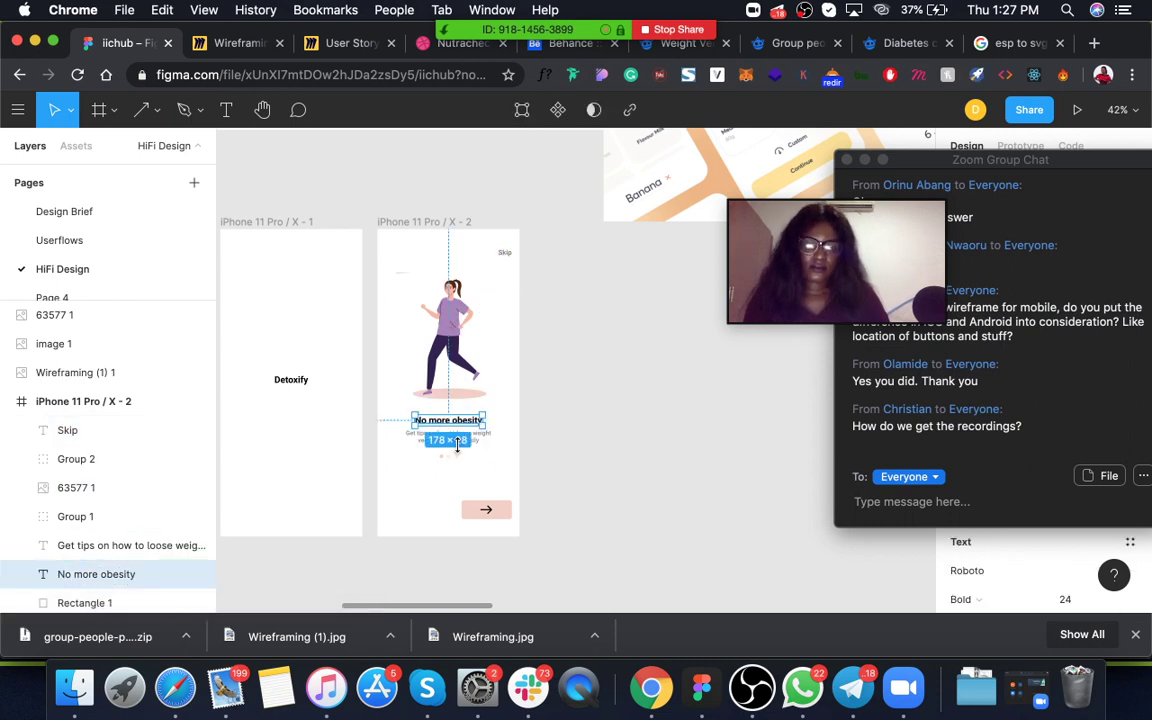
pyautogui.keyDown('shift'); pyautogui.click(450, 437); pyautogui.keyUp('shift')
pyautogui.scroll(3, 450, 460)
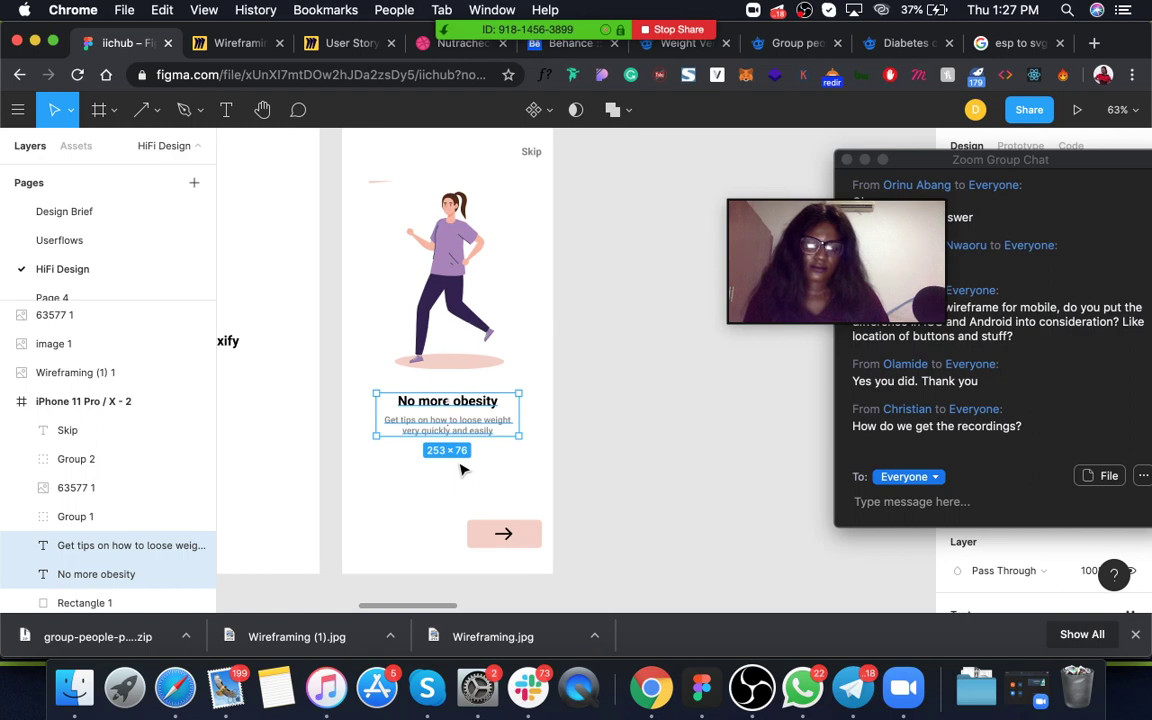
pyautogui.scroll(5, 452, 463)
pyautogui.keyDown('shift'); pyautogui.click(447, 454); pyautogui.keyUp('shift')
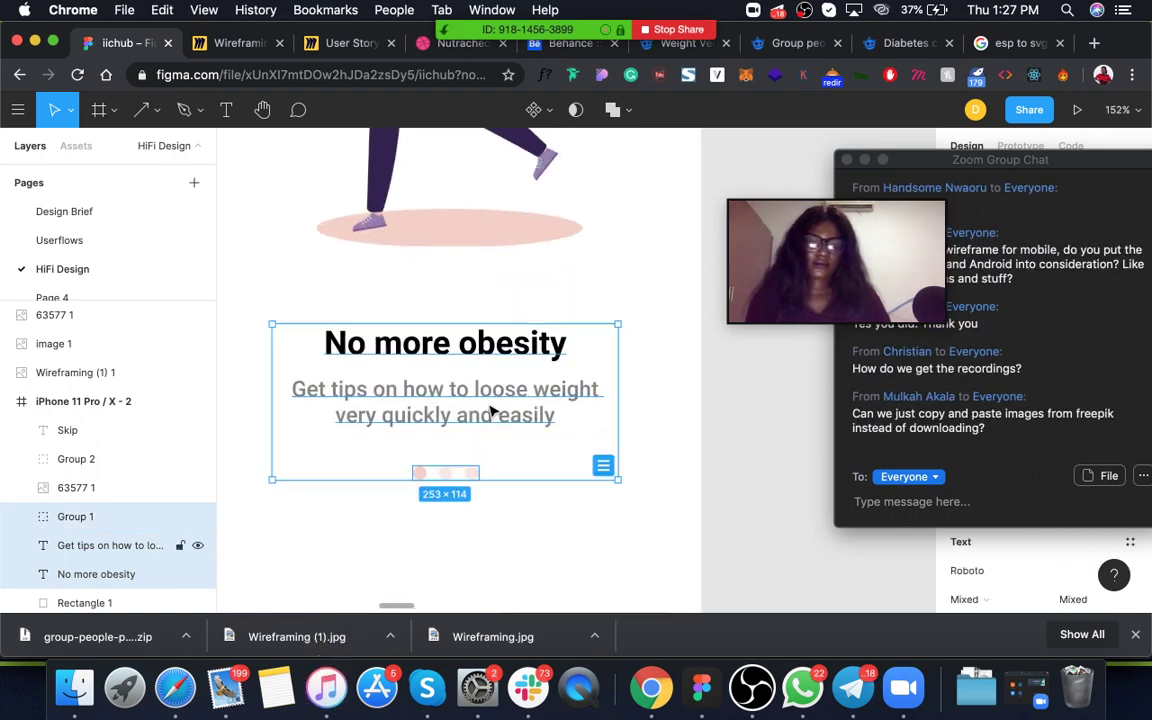
pyautogui.scroll(-2, 490, 411)
pyautogui.scroll(-5, 490, 411)
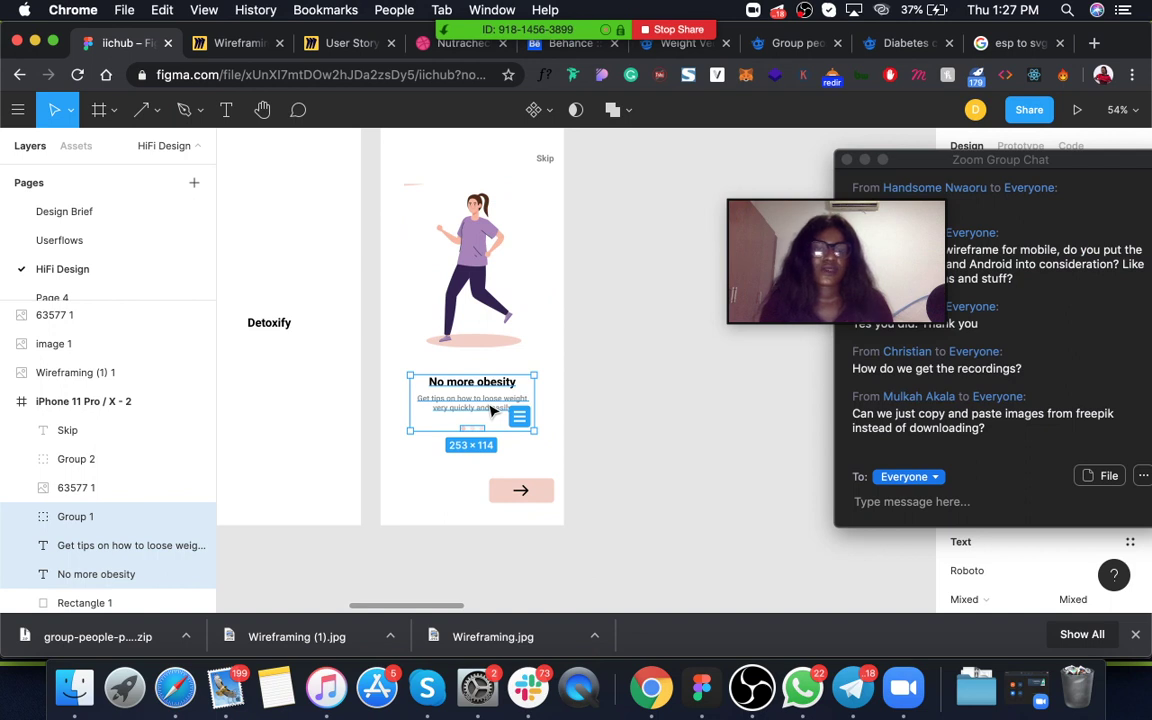
pyautogui.press('super+g')
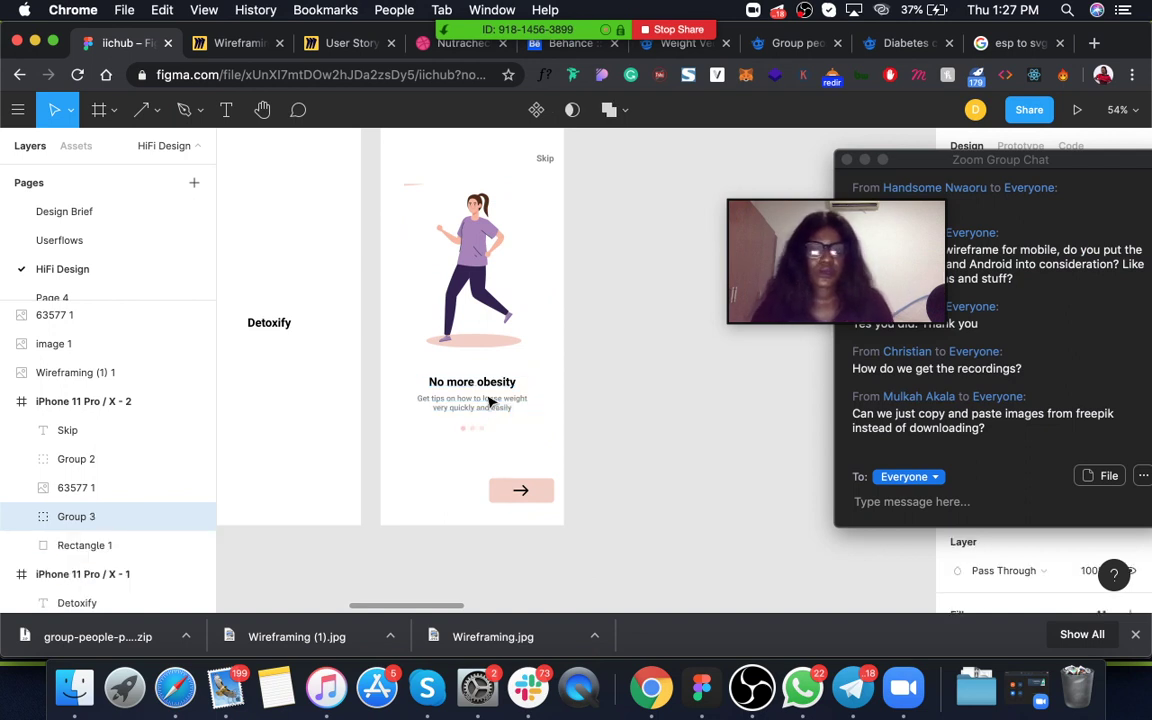
pyautogui.moveTo(481, 400); pyautogui.dragTo(472, 375)
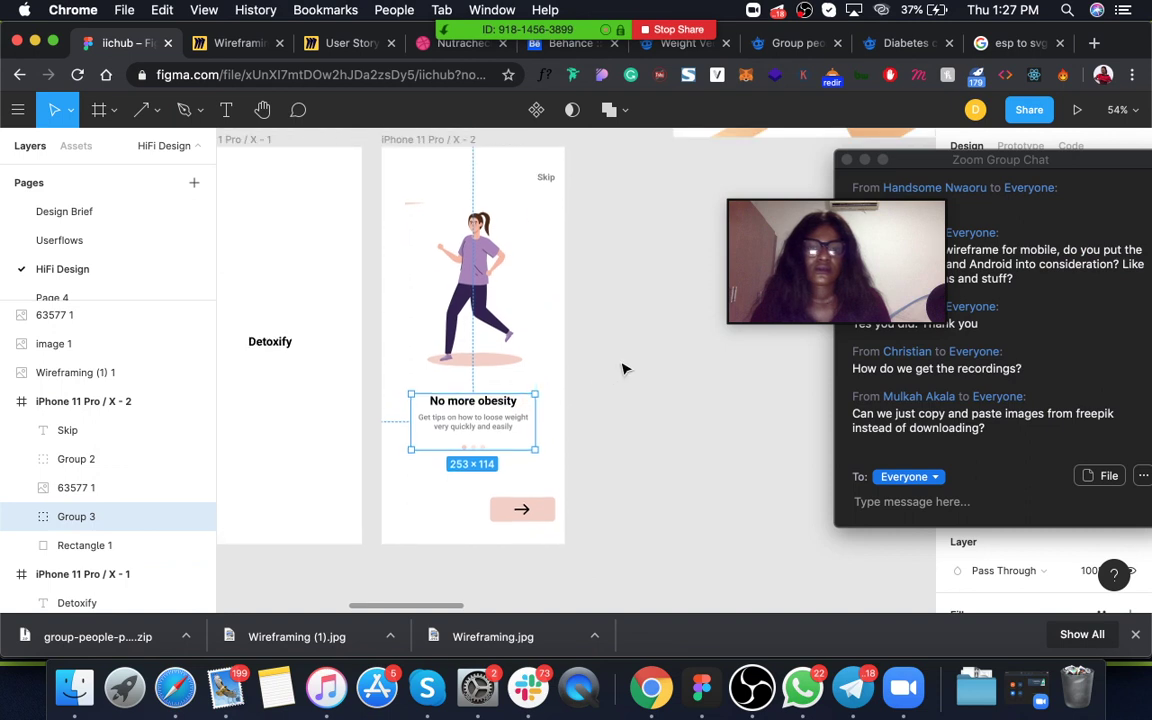
pyautogui.click(622, 368)
pyautogui.scroll(-3, 622, 368)
pyautogui.hscroll(2, 622, 368)
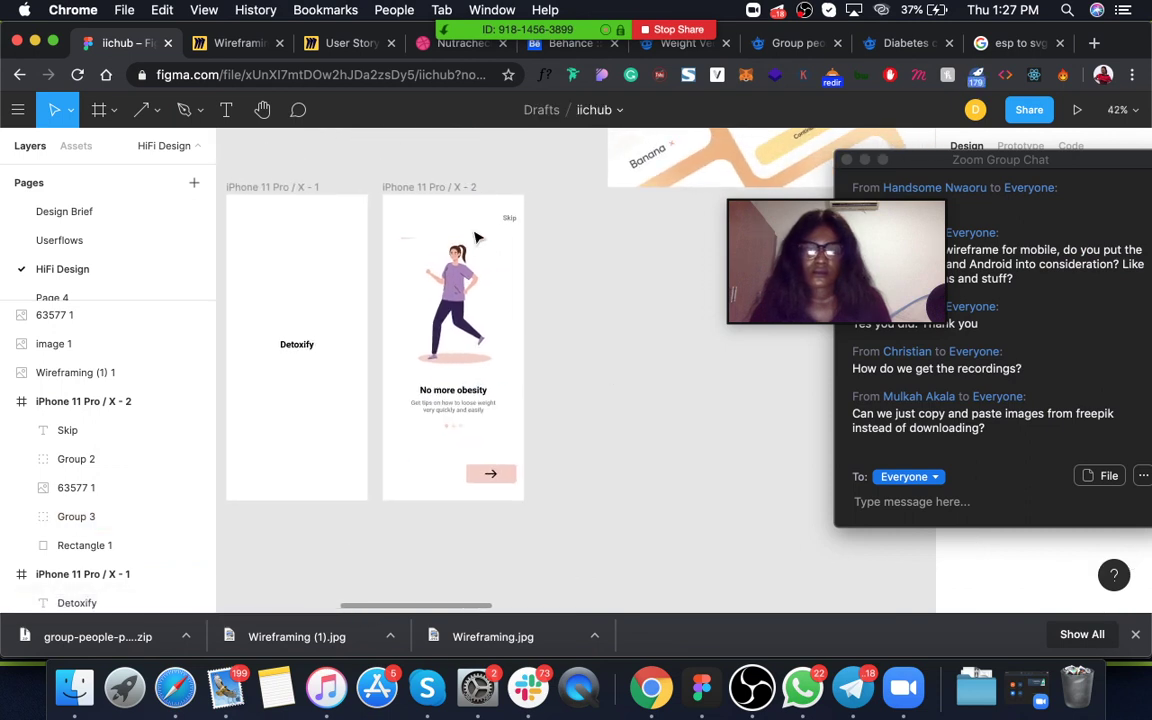
# Duplicate the second iPhone frame and shift the copy's image to show the dumbbell figure
pyautogui.click(447, 200)
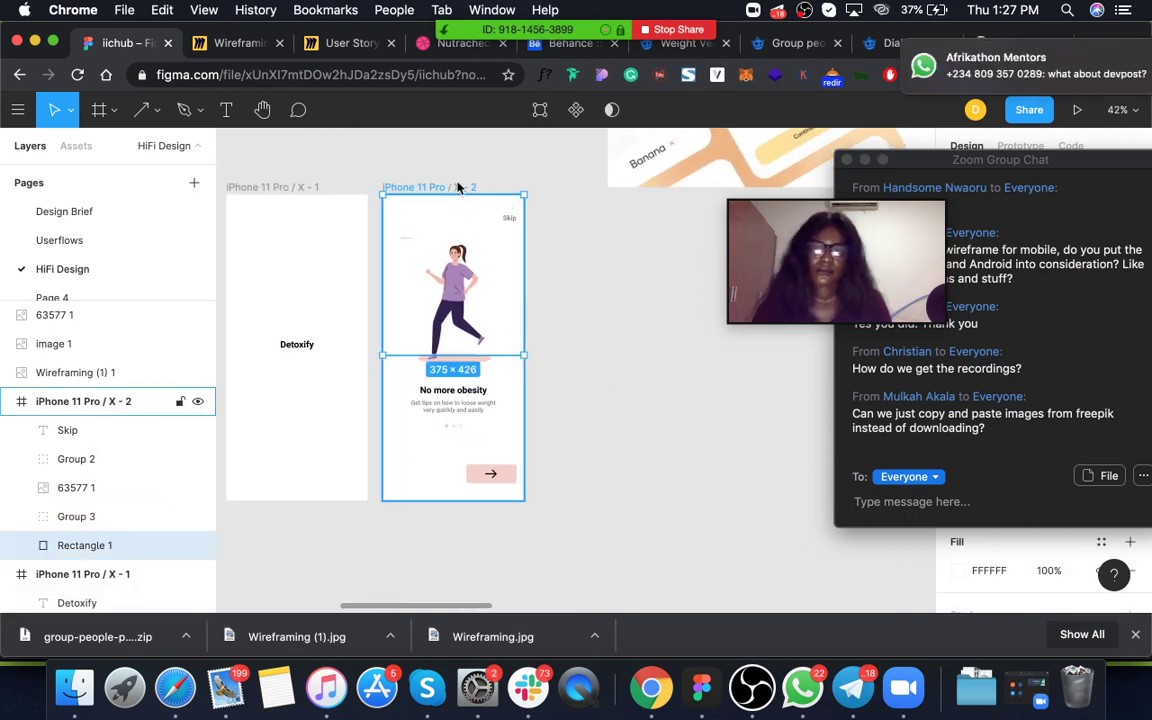
pyautogui.click(457, 187)
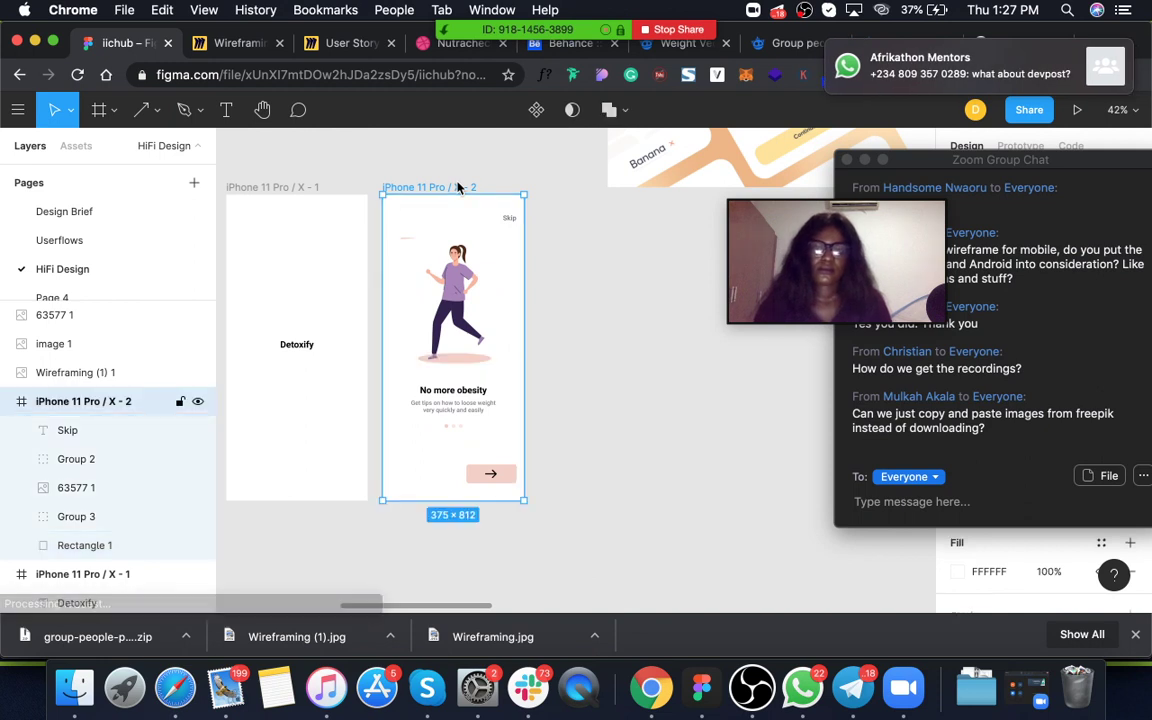
pyautogui.press('super+d')
pyautogui.click(614, 282)
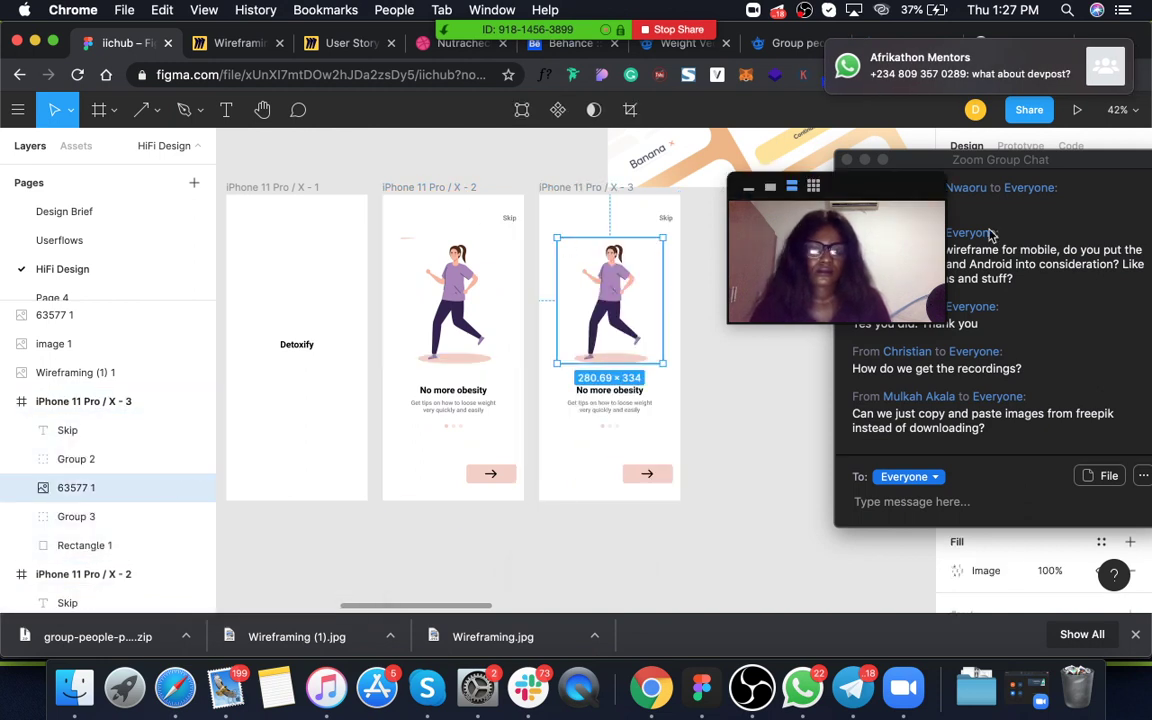
pyautogui.moveTo(1050, 167); pyautogui.dragTo(955, 183)
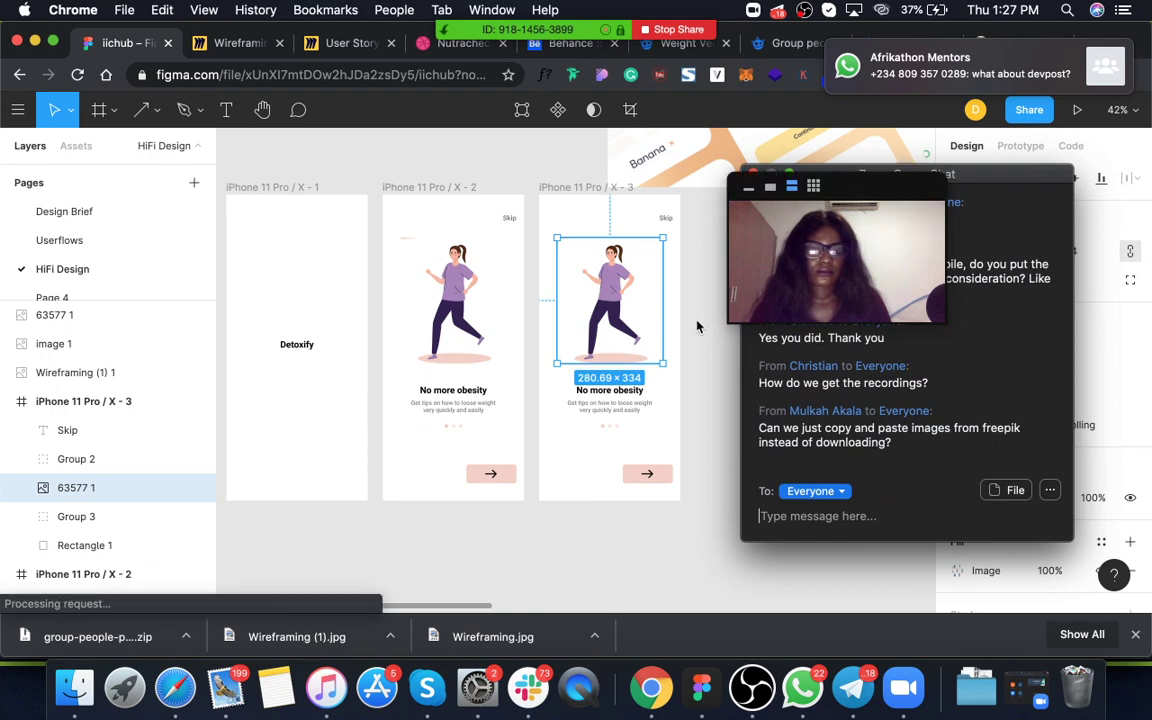
pyautogui.hscroll(5, 697, 327)
pyautogui.scroll(1, 697, 327)
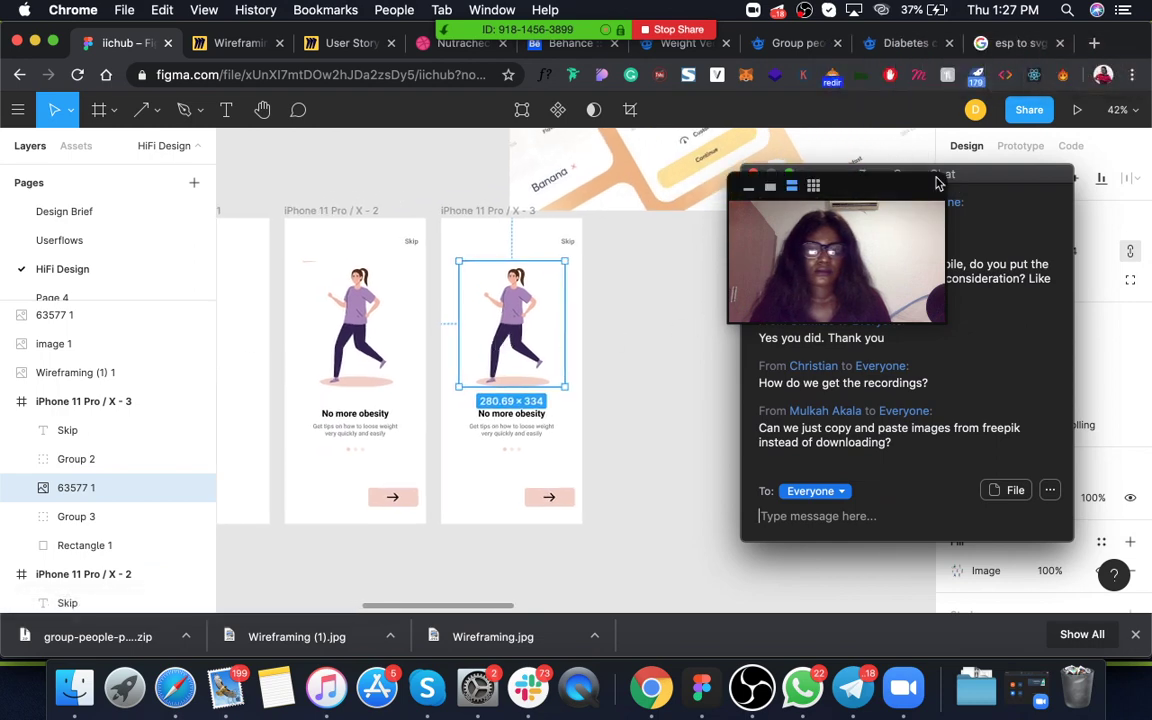
pyautogui.moveTo(1003, 177); pyautogui.dragTo(884, 134)
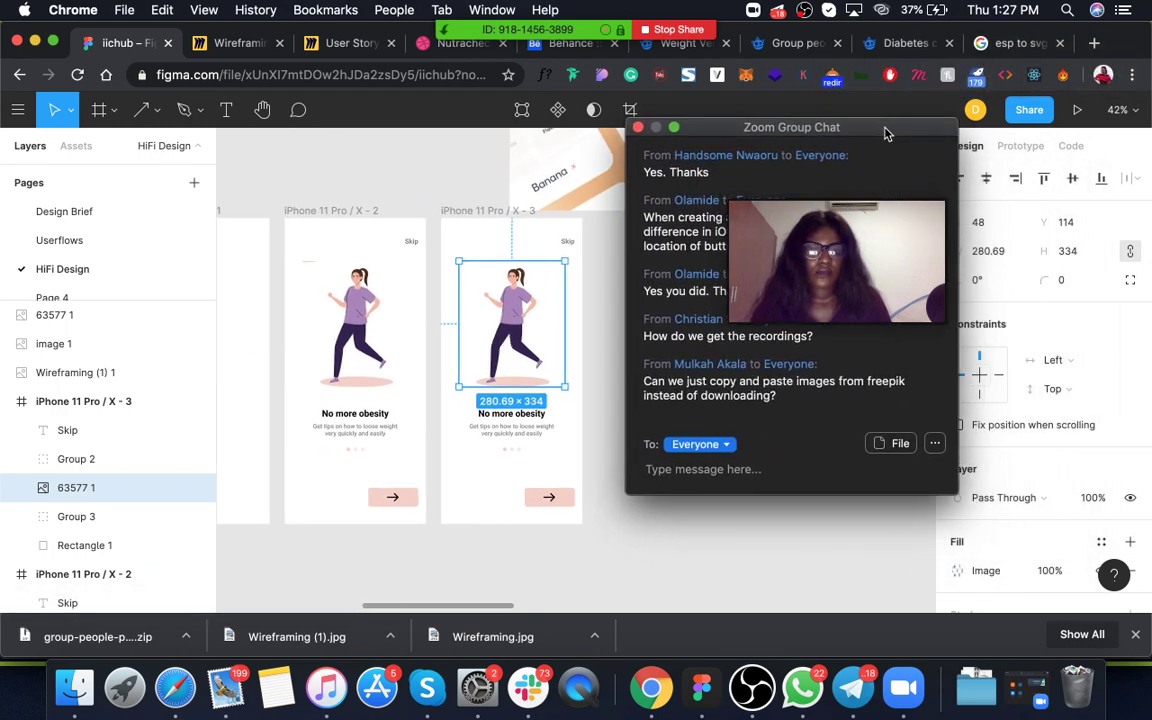
pyautogui.doubleClick(510, 318)
pyautogui.moveTo(510, 314); pyautogui.dragTo(544, 298)
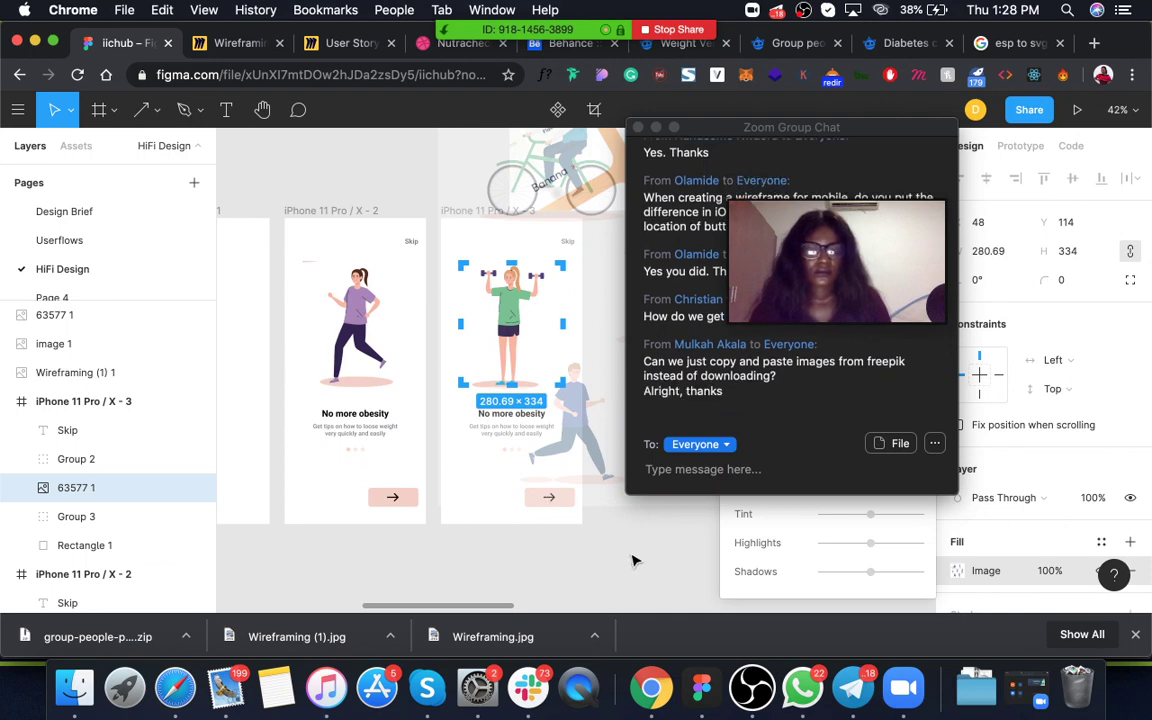
# Duplicate the third iPhone frame to create a fourth frame
pyautogui.moveTo(838, 128); pyautogui.dragTo(898, 200)
pyautogui.click(390, 191)
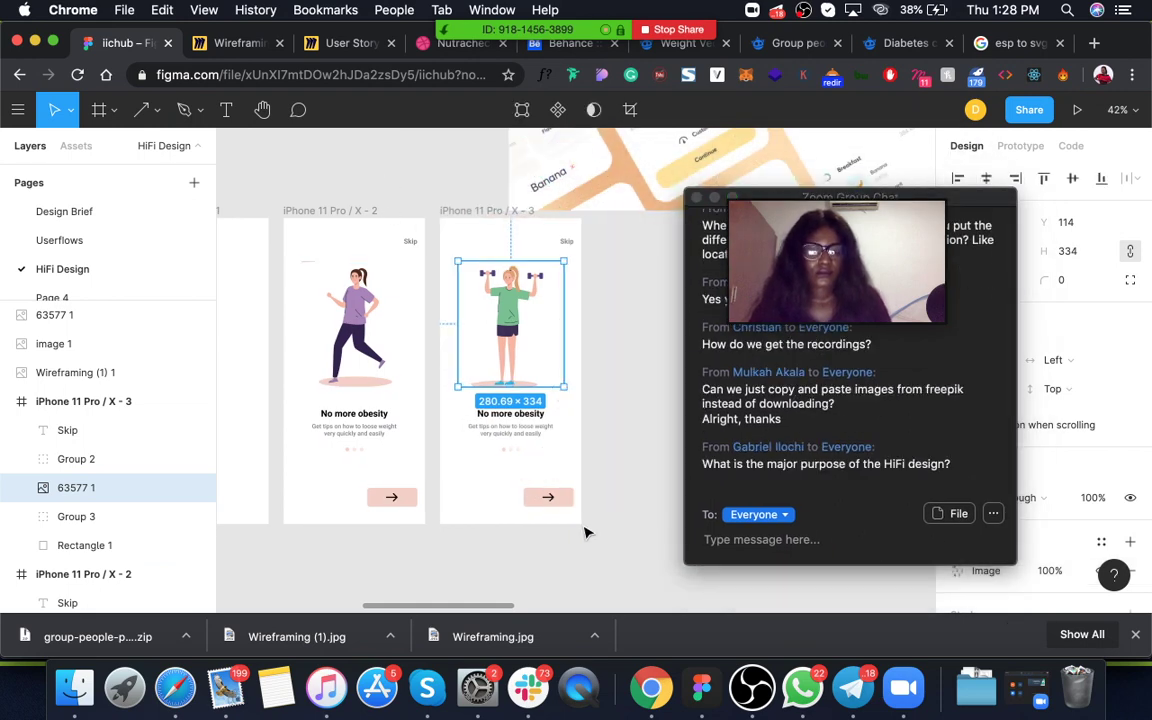
pyautogui.hscroll(2, 585, 533)
pyautogui.click(478, 218)
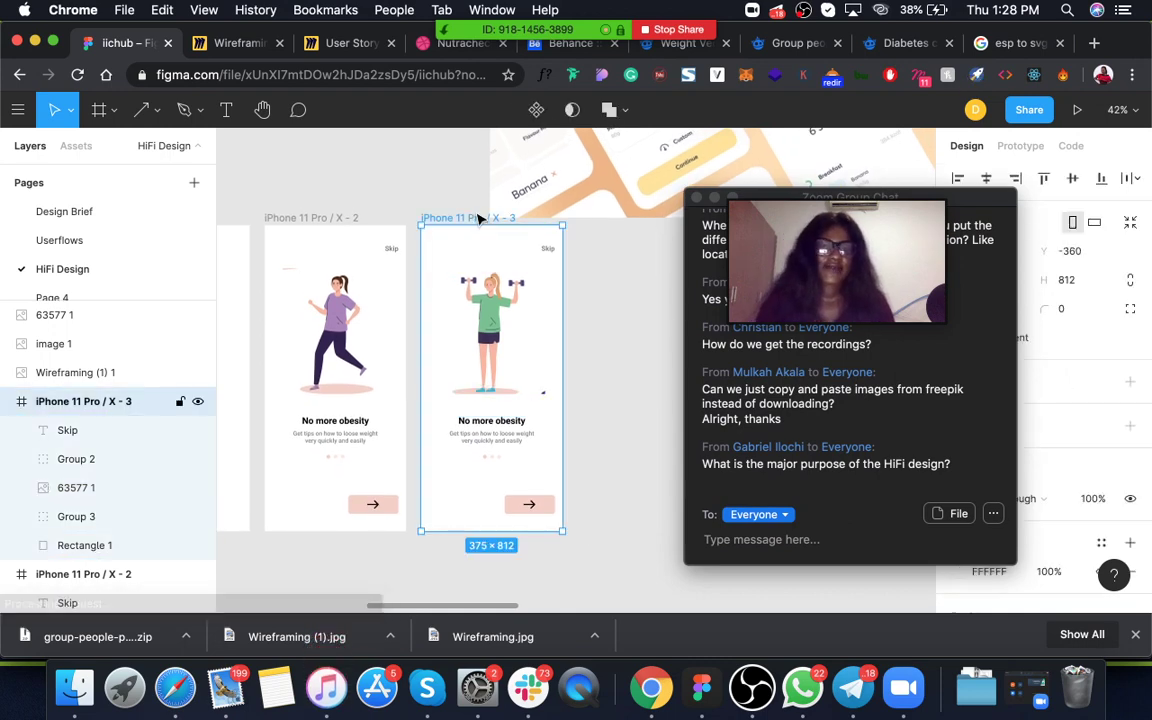
pyautogui.hotkey('ctrl', 'd')
pyautogui.click(609, 321)
pyautogui.hscroll(5, 609, 321)
# Shift the fourth frame's image so the woman on a scooter shows
pyautogui.moveTo(483, 314); pyautogui.dragTo(385, 281)
pyautogui.moveTo(478, 345); pyautogui.dragTo(376, 360)
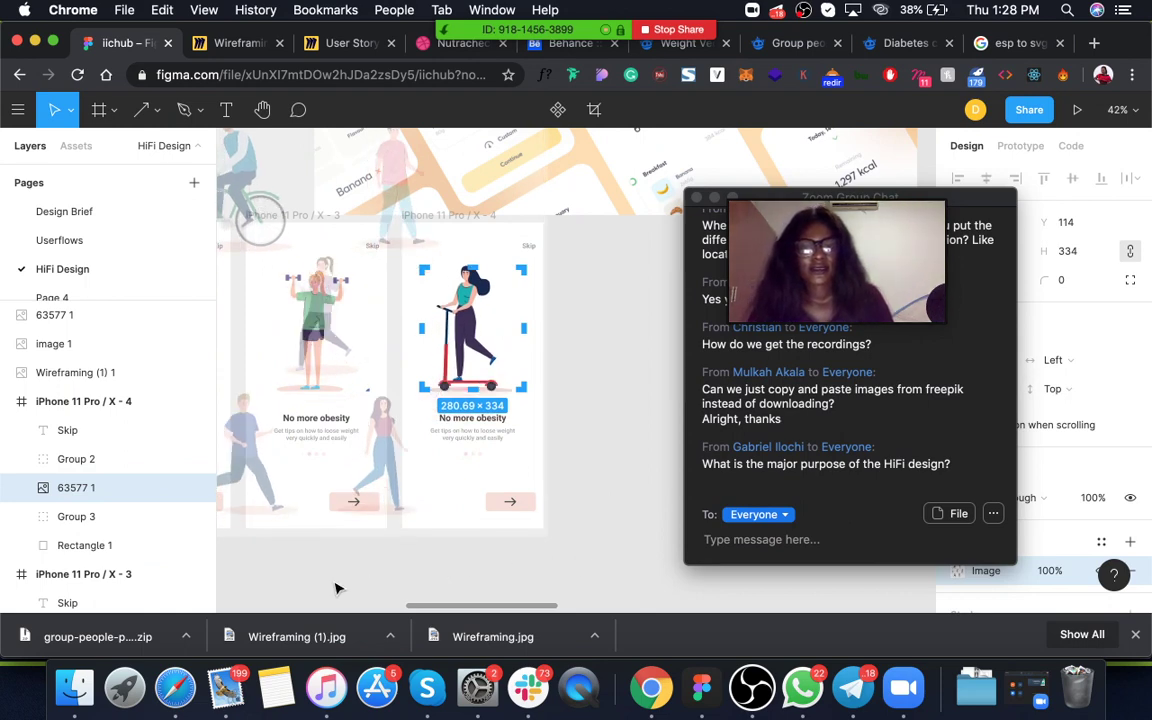
pyautogui.scroll(-5, 336, 588)
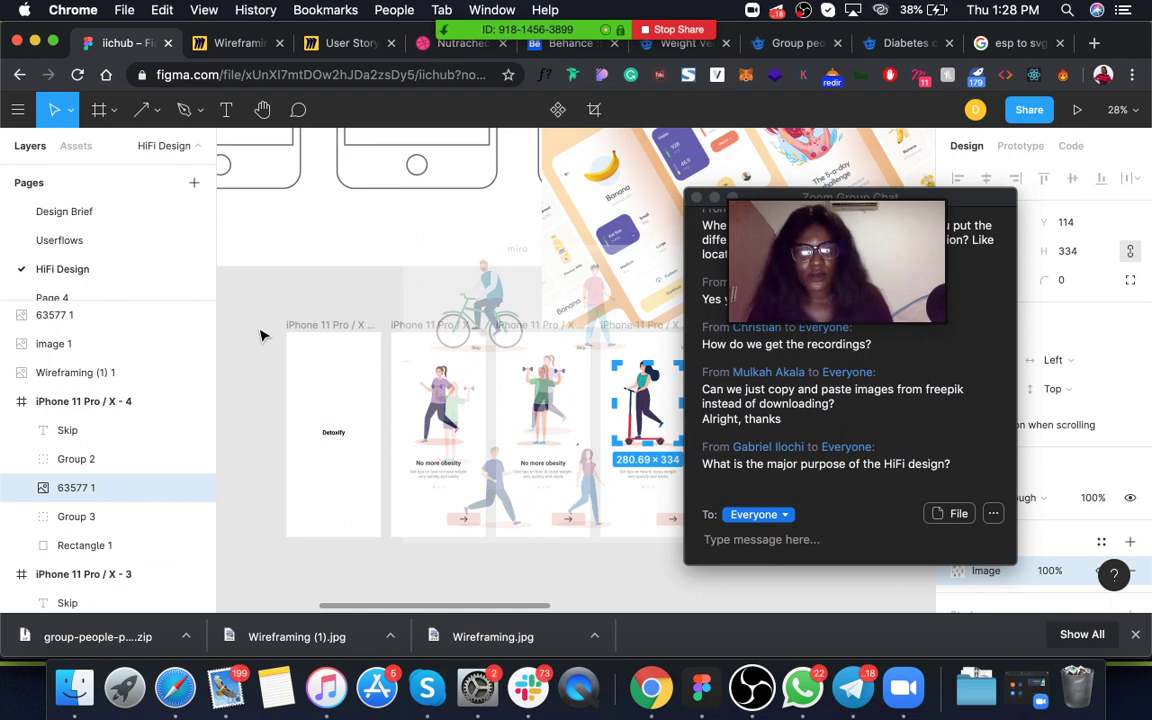
pyautogui.scroll(-3, 301, 337)
pyautogui.hscroll(-3, 303, 334)
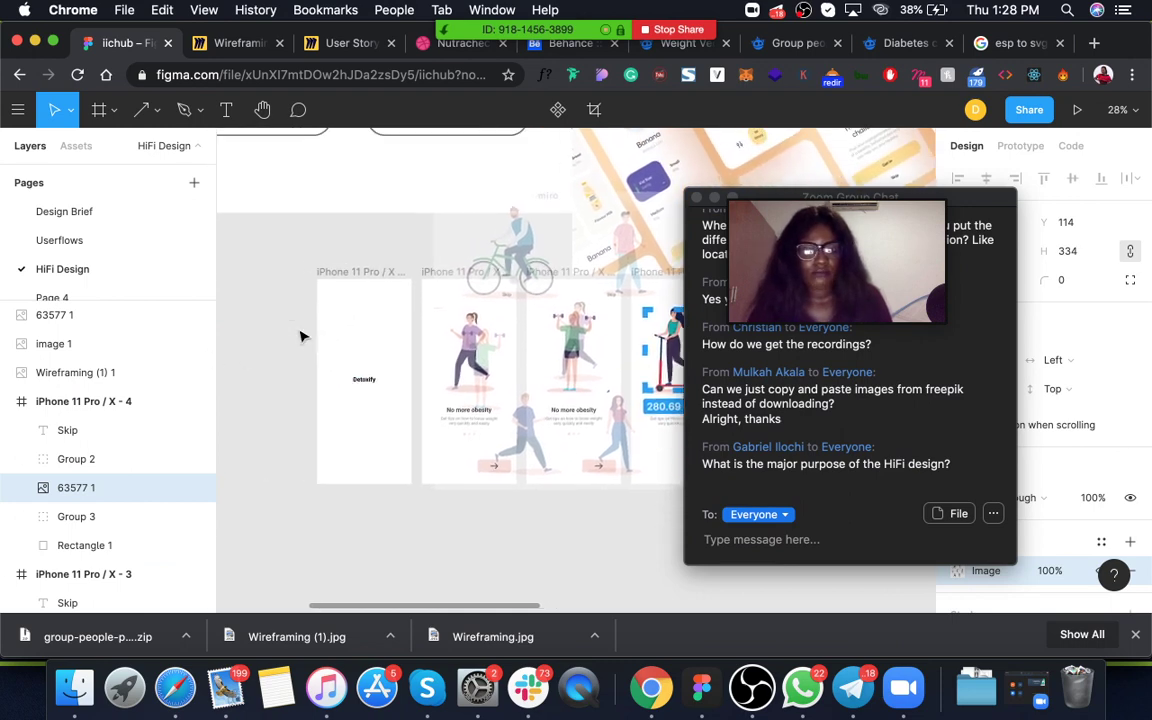
# Close the browser's downloads bar
pyautogui.moveTo(900, 172)
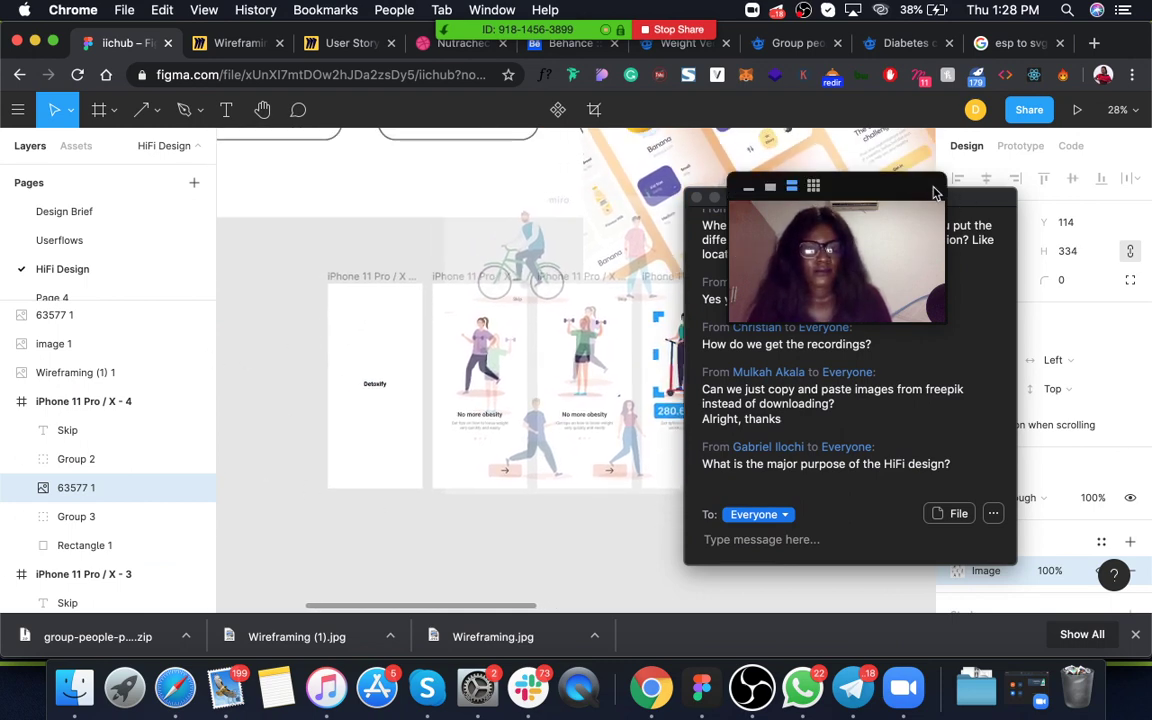
pyautogui.moveTo(922, 190); pyautogui.dragTo(1082, 83)
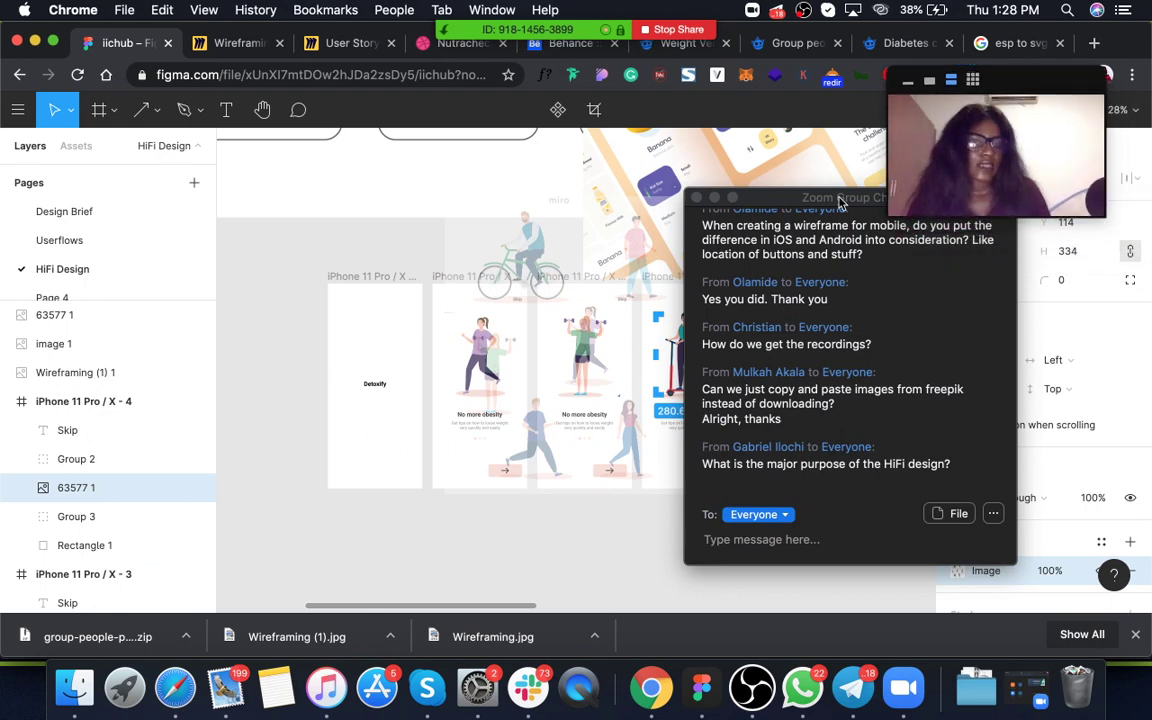
pyautogui.moveTo(842, 198); pyautogui.dragTo(958, 237)
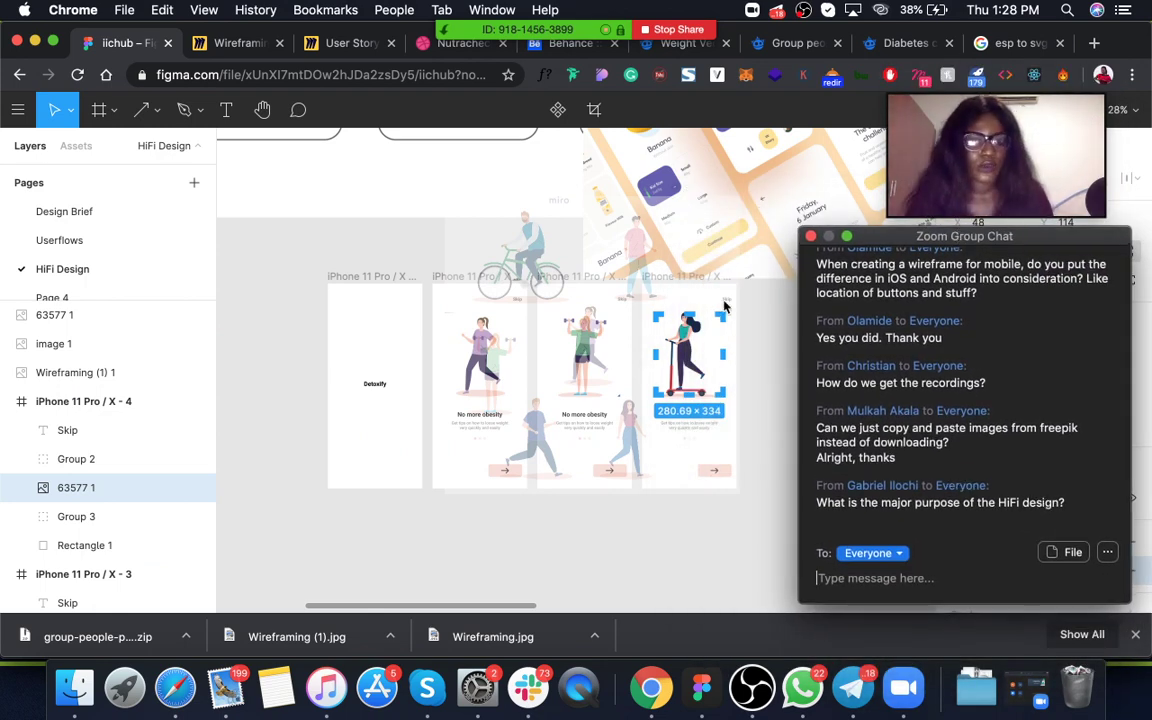
pyautogui.click(507, 573)
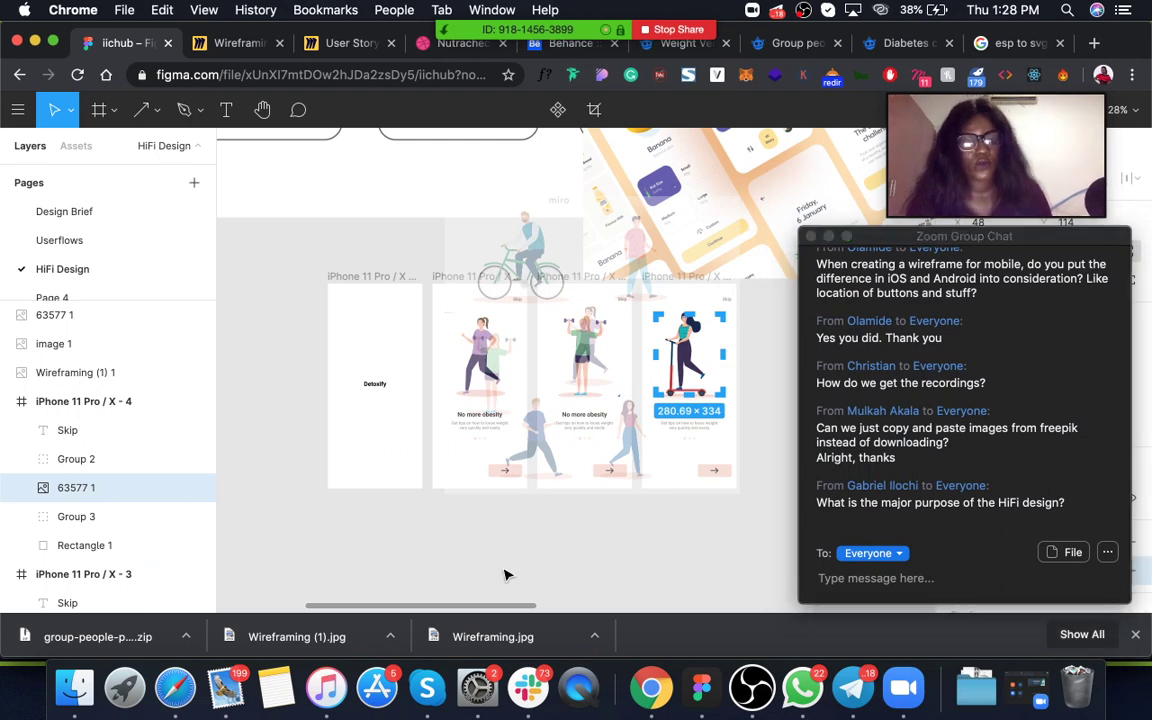
pyautogui.click(1135, 636)
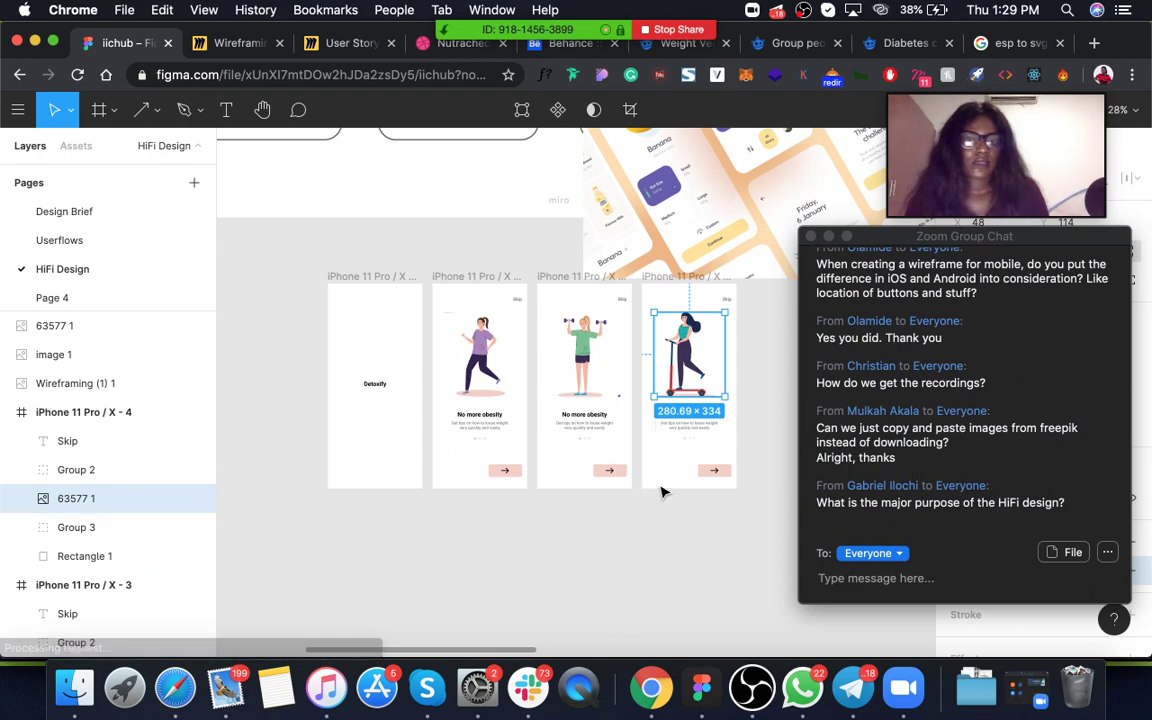
pyautogui.hscroll(3, 699, 429)
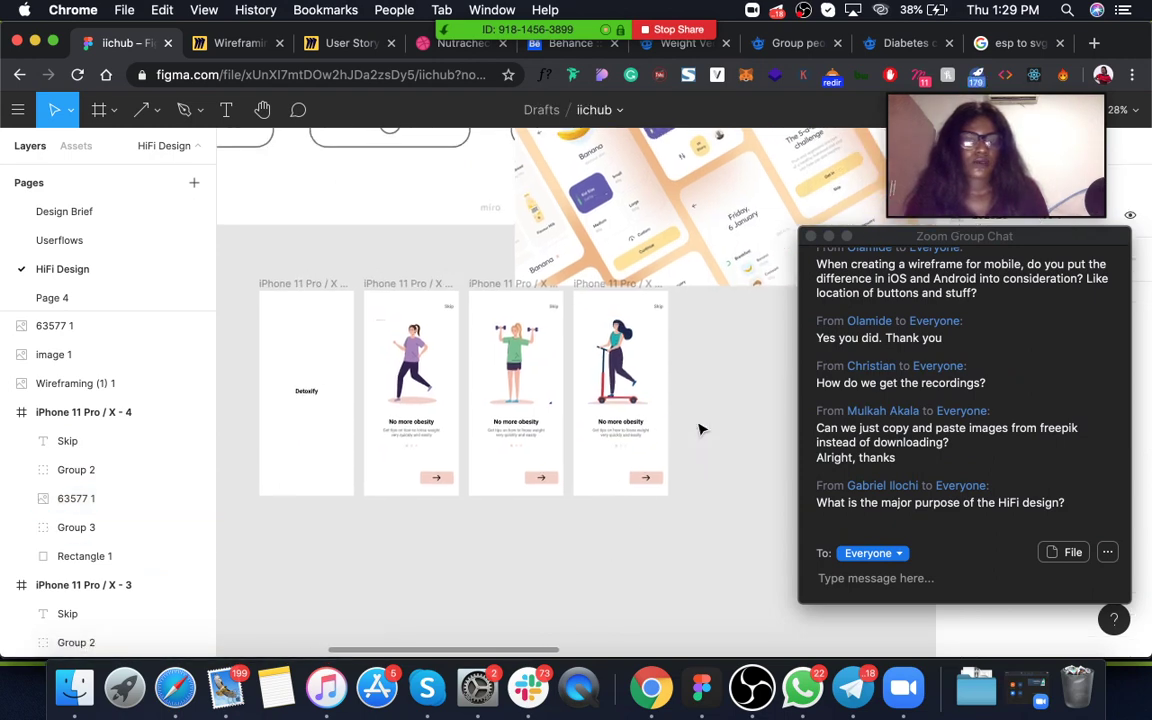
# Move the mockup image up and delete the arrow from the last screen's button
pyautogui.click(613, 245)
pyautogui.moveTo(668, 220); pyautogui.dragTo(676, 146)
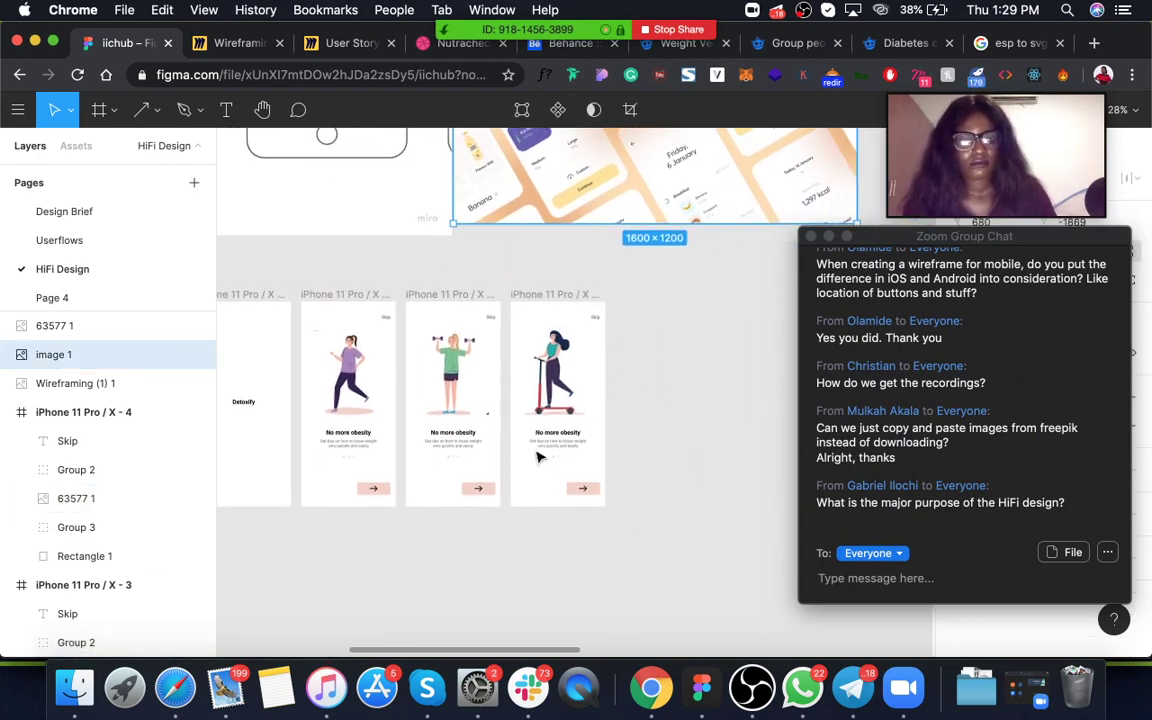
pyautogui.click(584, 489)
pyautogui.scroll(5, 586, 490)
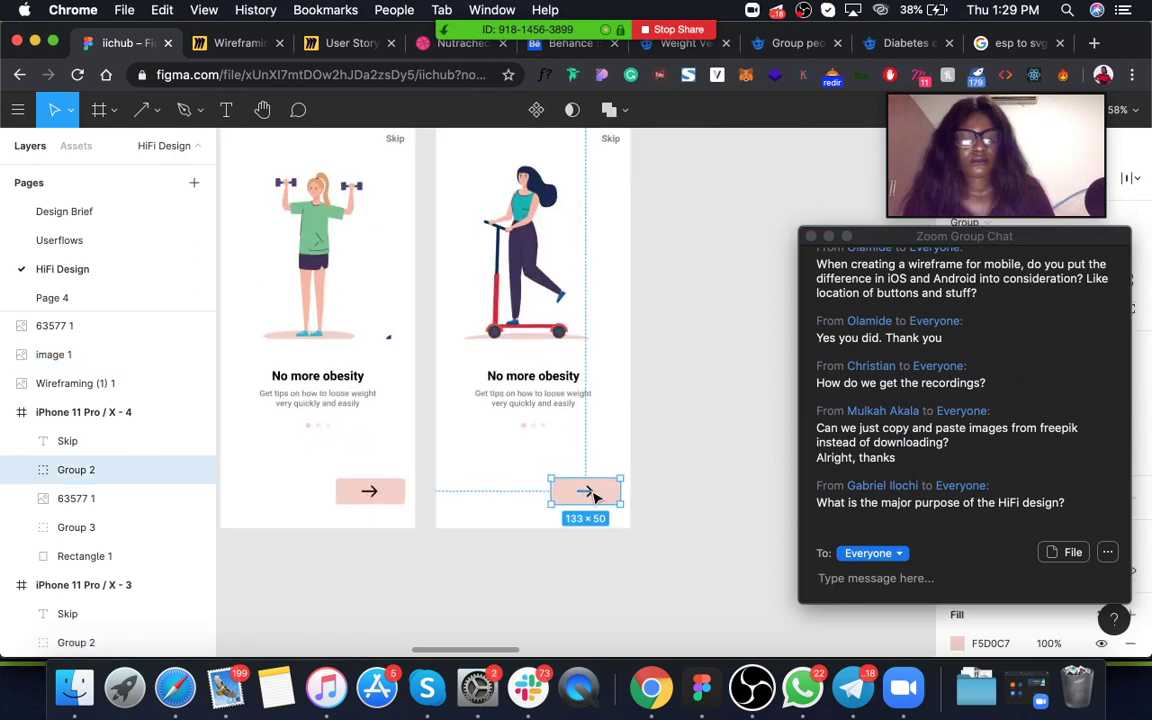
pyautogui.doubleClick(590, 494)
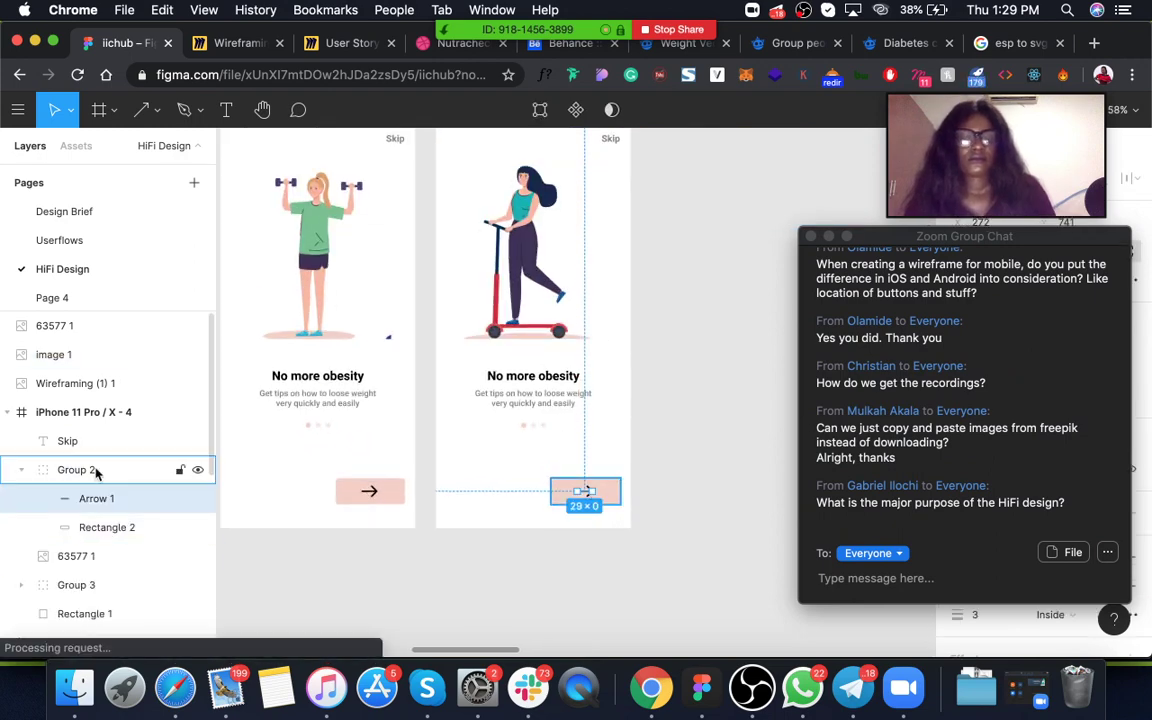
pyautogui.press('Delete')
# Paste a copy of the Skip text onto the button and change it to 'Login'
pyautogui.scroll(3, 391, 426)
pyautogui.hscroll(2, 391, 426)
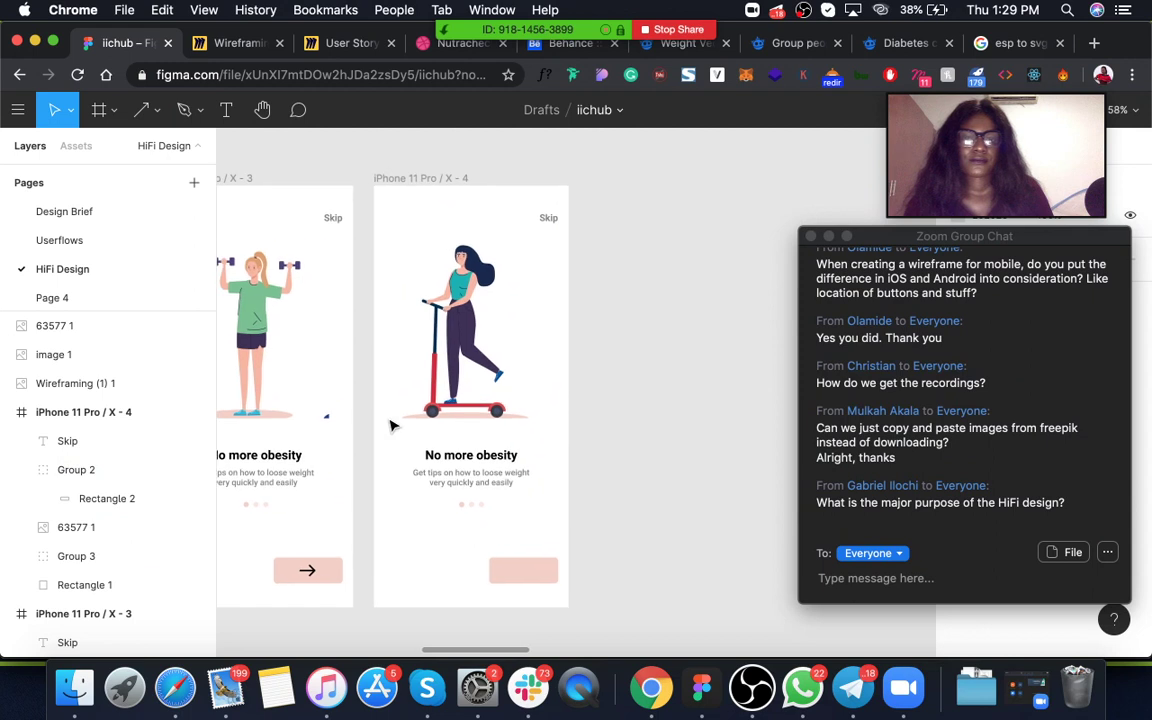
pyautogui.click(549, 219)
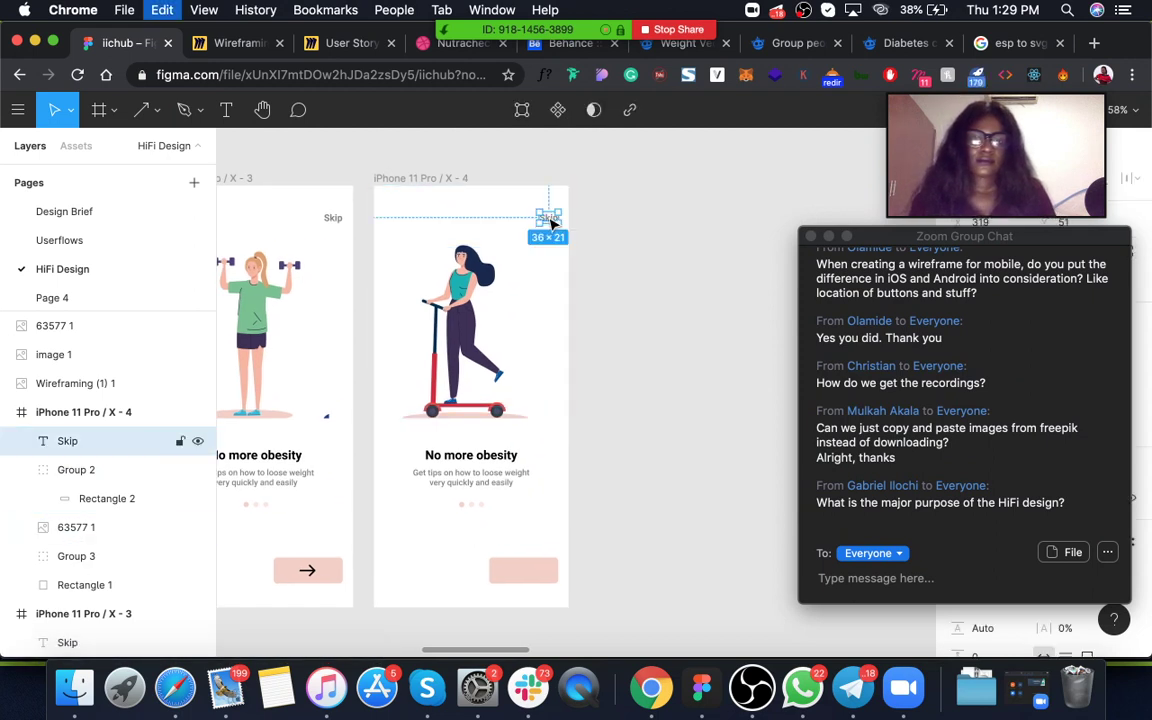
pyautogui.doubleClick(525, 567)
pyautogui.press('super+v')
pyautogui.scroll(-3, 525, 565)
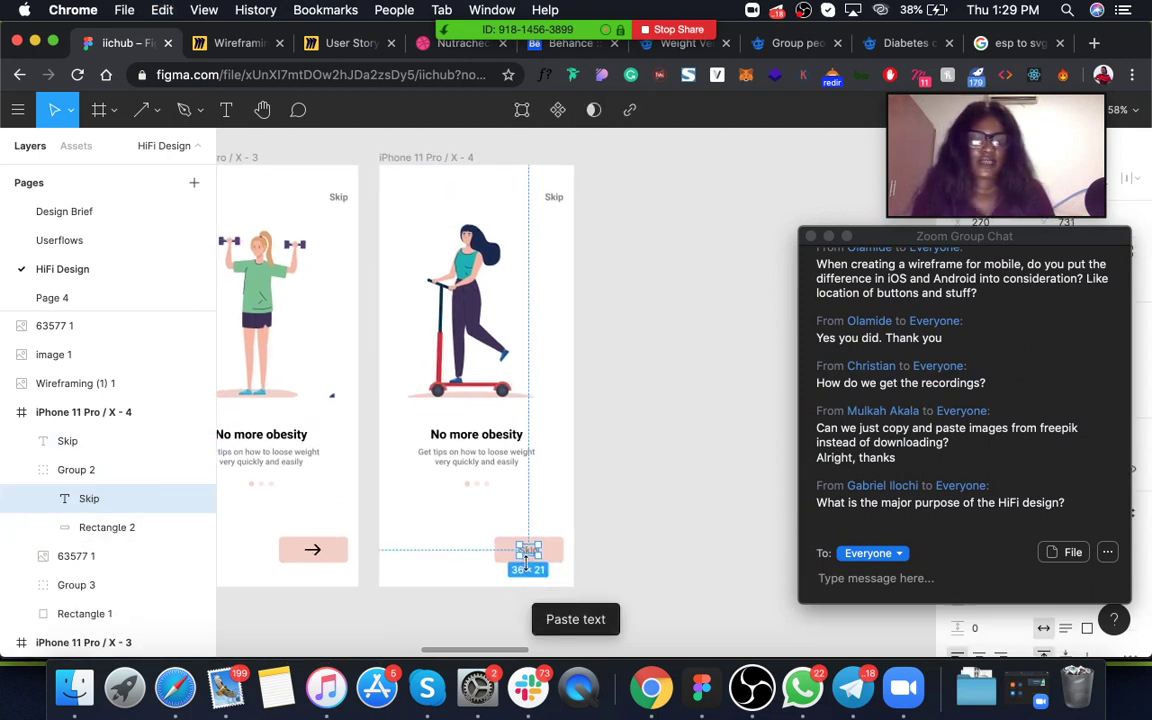
pyautogui.doubleClick(533, 506)
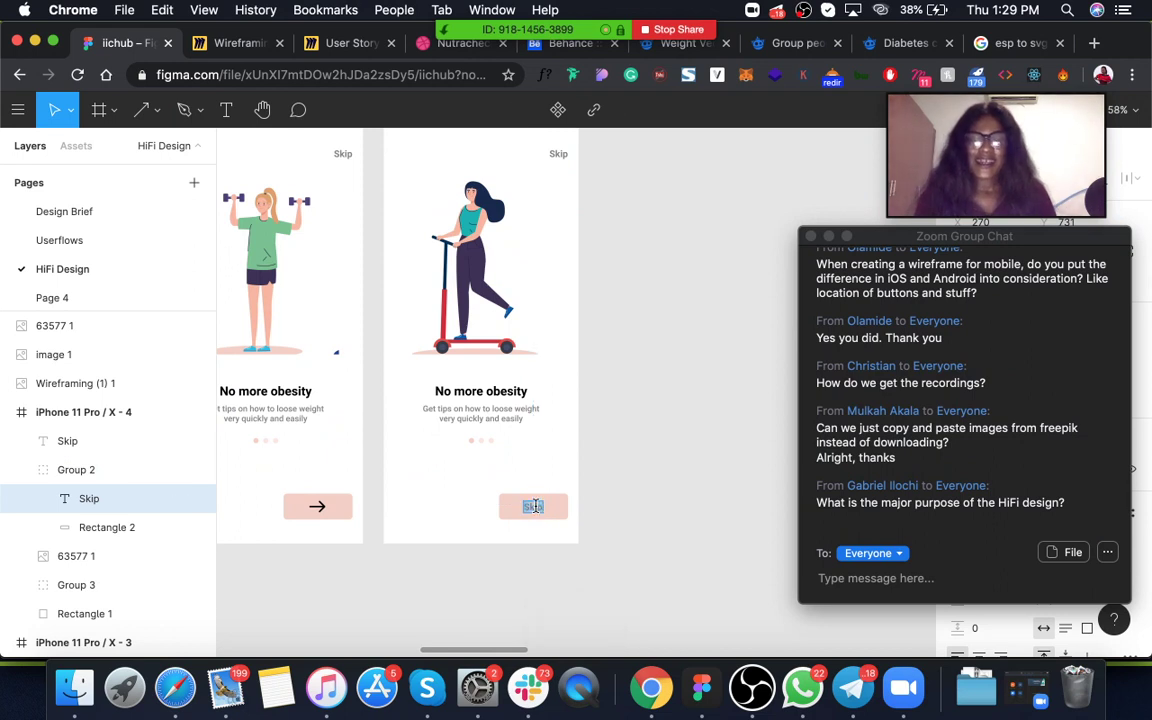
pyautogui.write('Login')
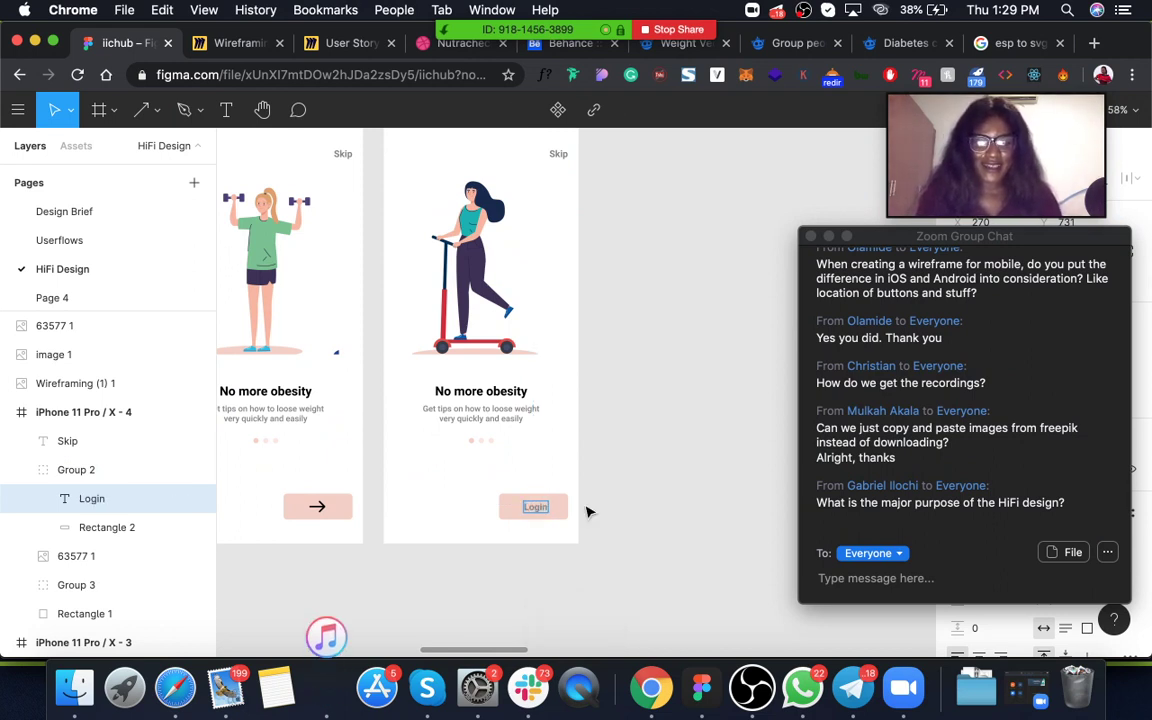
pyautogui.press('Escape')
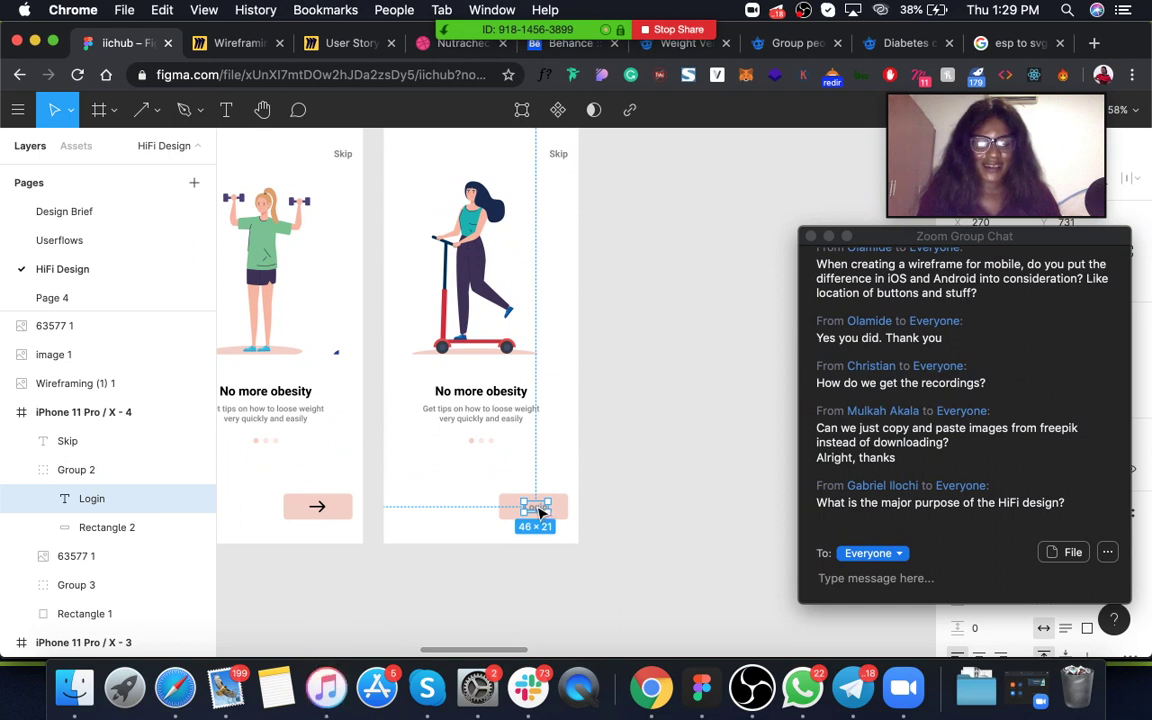
pyautogui.press('Escape')
pyautogui.moveTo(928, 236); pyautogui.dragTo(896, 231)
pyautogui.scroll(-1, 662, 281)
# In Prototype mode, link the Detoxify splash screen to the first onboarding screen
pyautogui.scroll(-3, 617, 311)
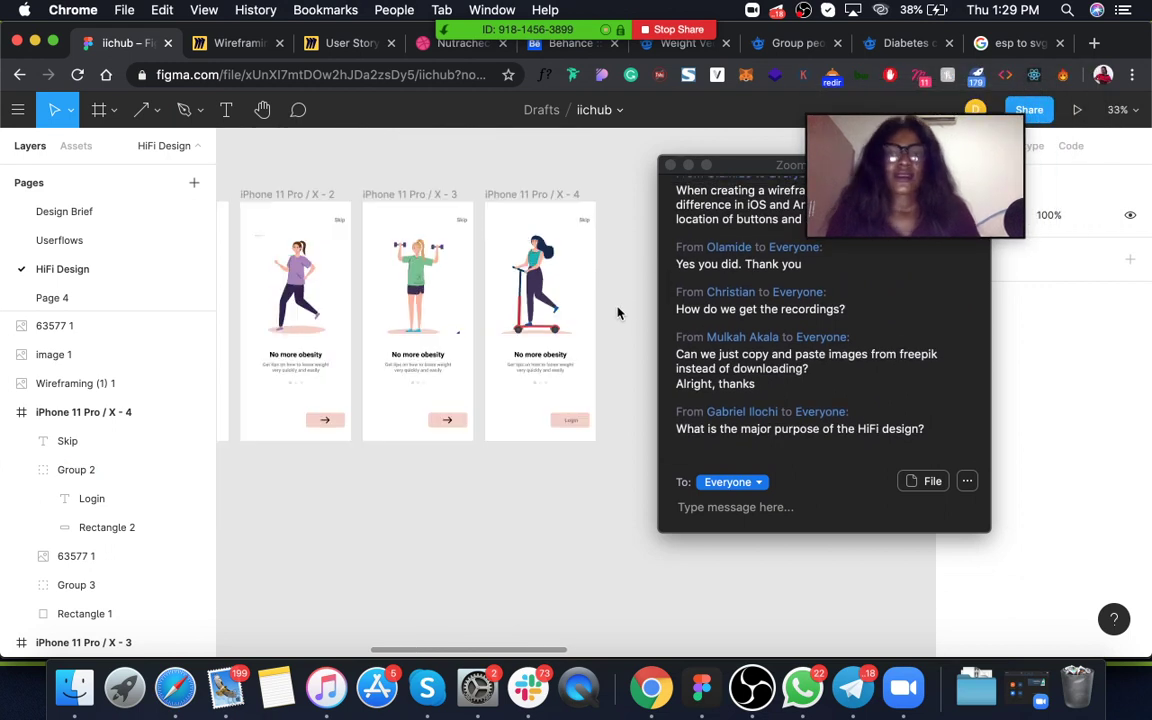
pyautogui.scroll(2, 617, 280)
pyautogui.hscroll(-1, 617, 280)
pyautogui.moveTo(965, 134); pyautogui.dragTo(1091, 264)
pyautogui.click(1020, 145)
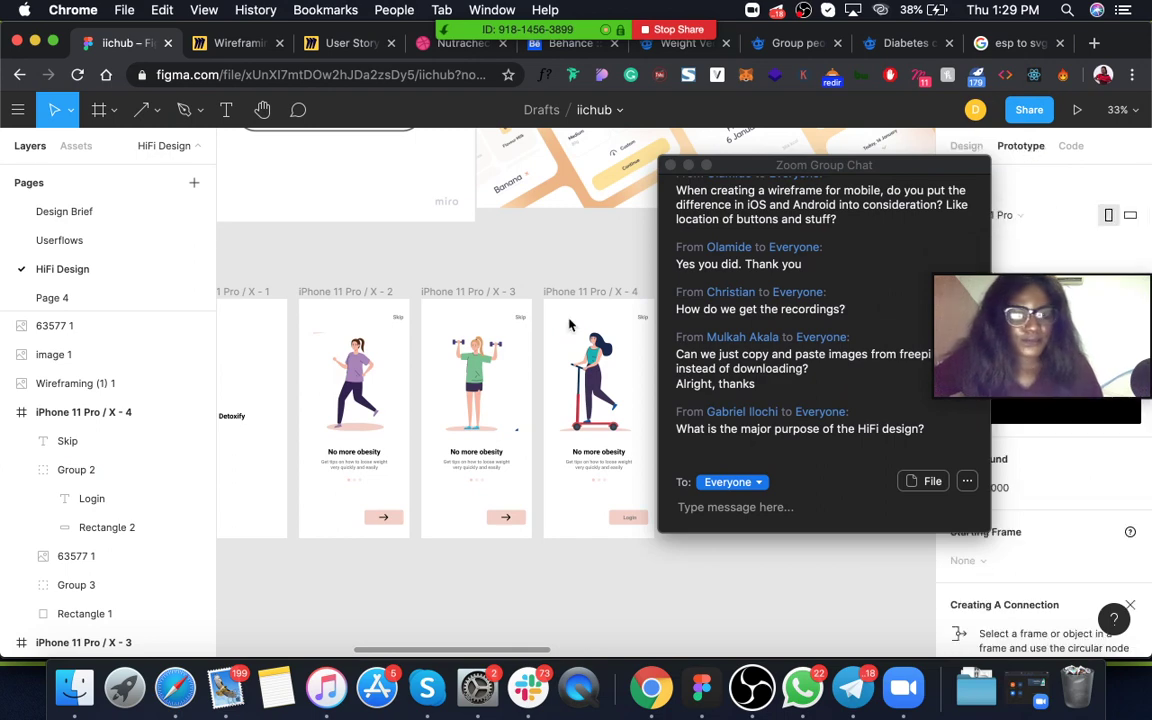
pyautogui.hscroll(-1, 570, 331)
pyautogui.click(278, 289)
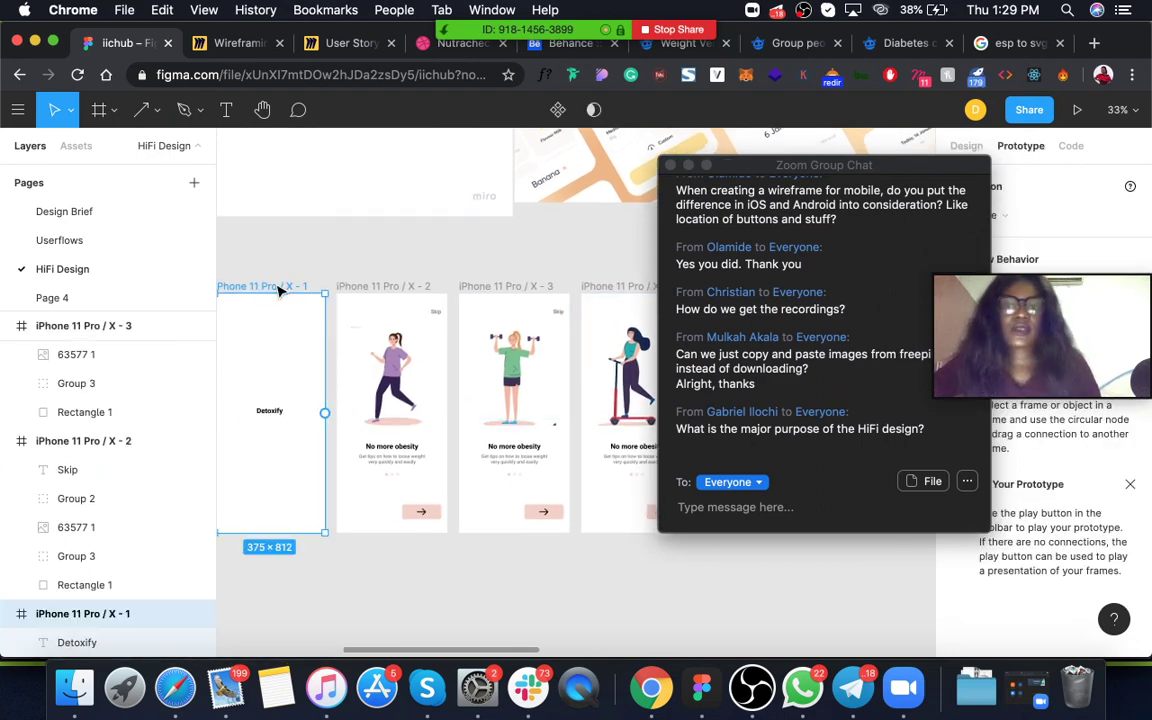
pyautogui.moveTo(324, 412); pyautogui.dragTo(500, 395)
# Link each onboarding arrow button to the next screen, ending at the Login screen
pyautogui.click(425, 515)
pyautogui.moveTo(926, 168); pyautogui.dragTo(1120, 413)
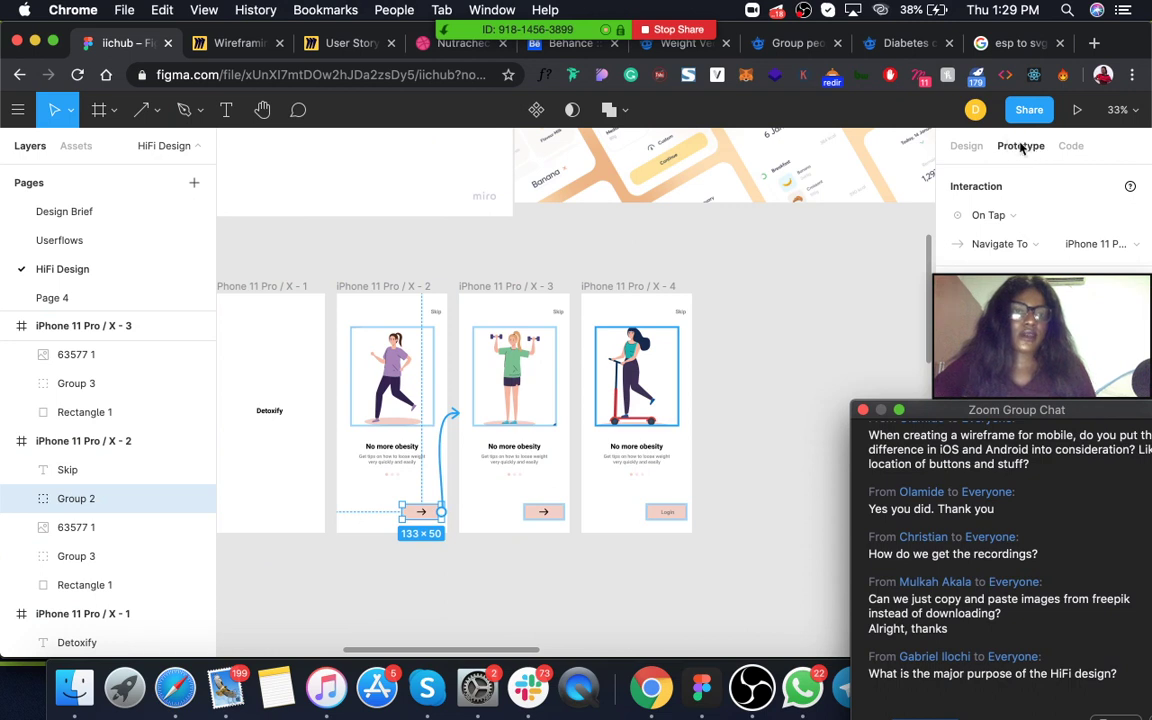
pyautogui.click(568, 517)
pyautogui.press('super+v')
pyautogui.moveTo(565, 514); pyautogui.dragTo(633, 515)
pyautogui.hscroll(3, 633, 514)
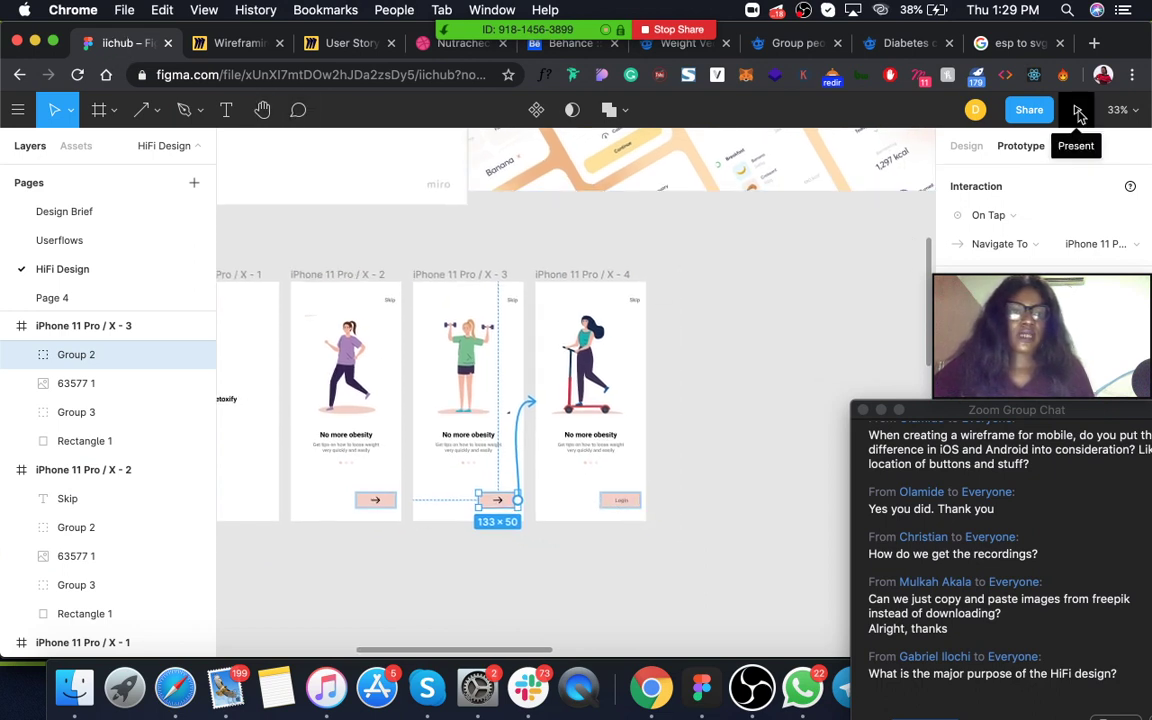
# Set the prototype preview device to iPhone X in Silver
pyautogui.moveTo(1075, 275); pyautogui.dragTo(852, 285)
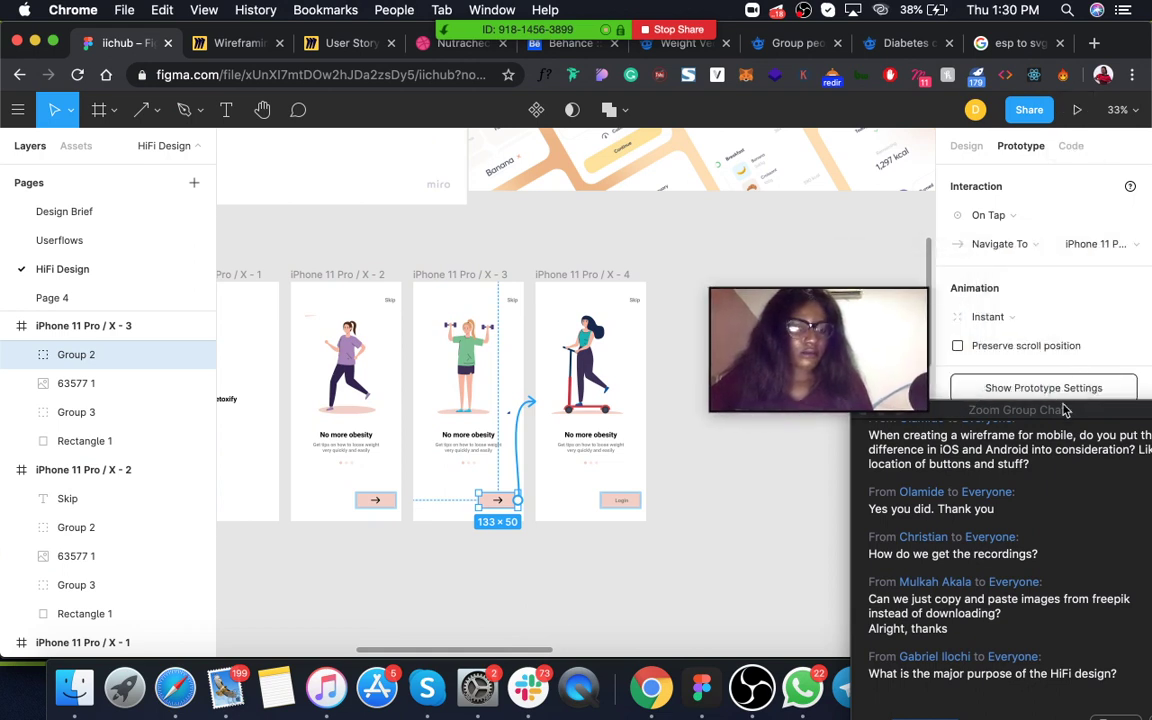
pyautogui.moveTo(1059, 404); pyautogui.dragTo(865, 415)
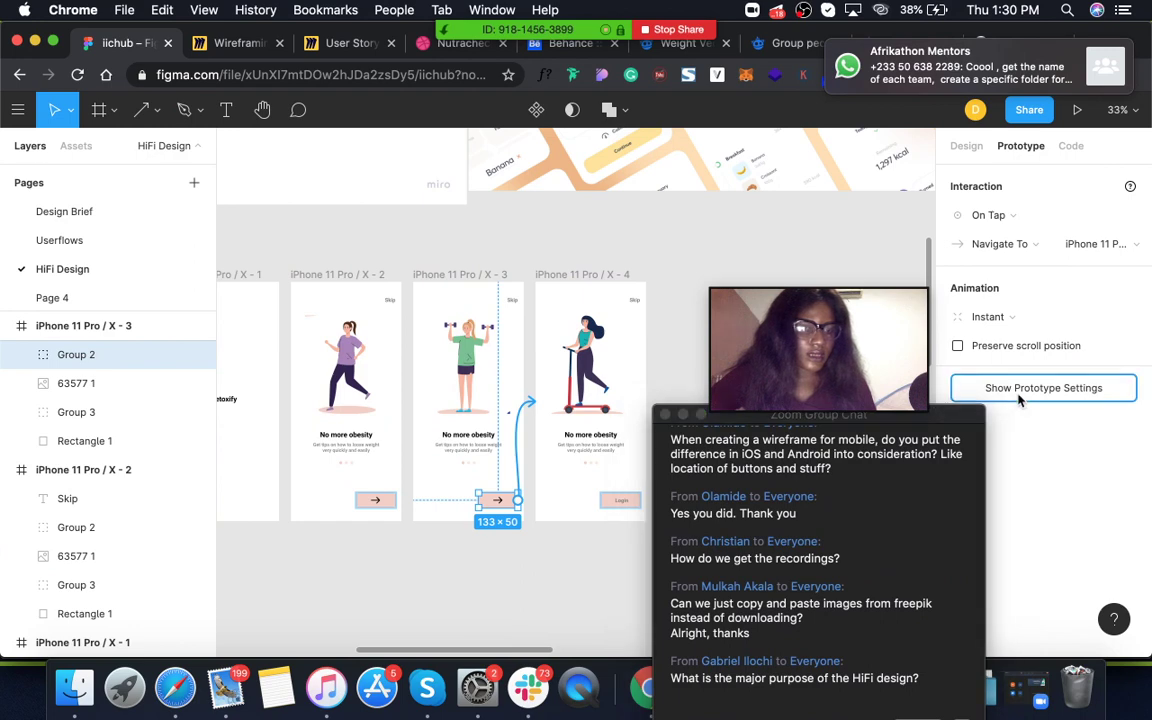
pyautogui.click(1021, 396)
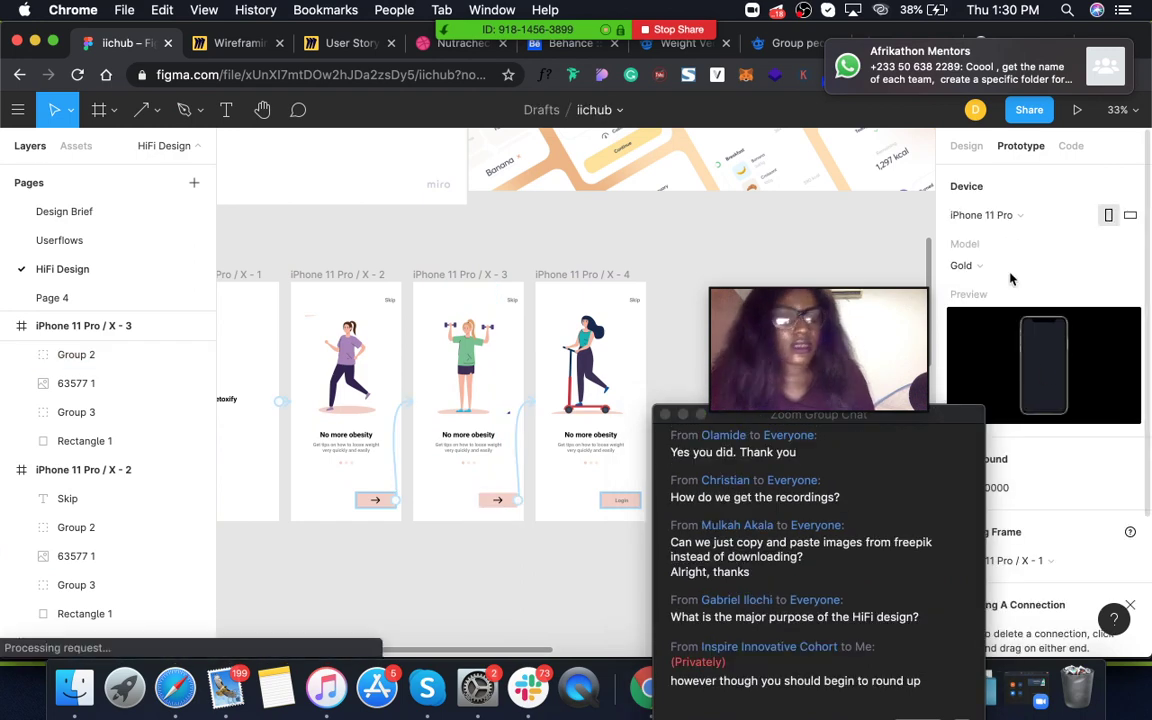
pyautogui.click(998, 216)
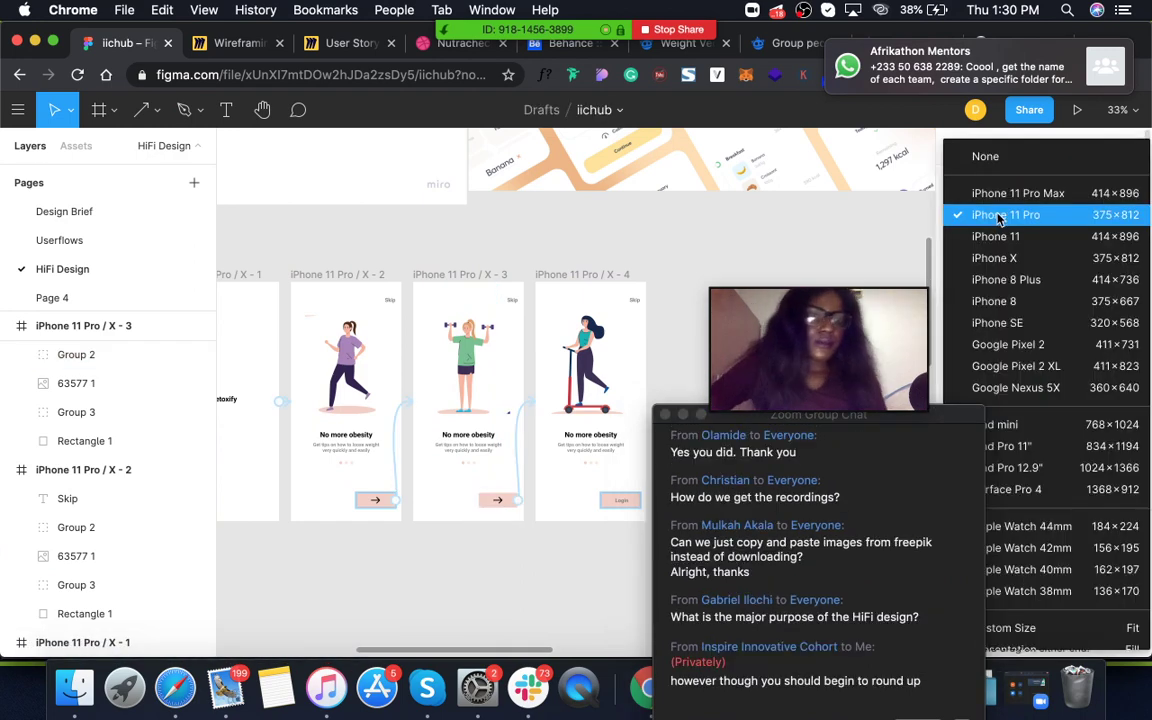
pyautogui.click(1012, 258)
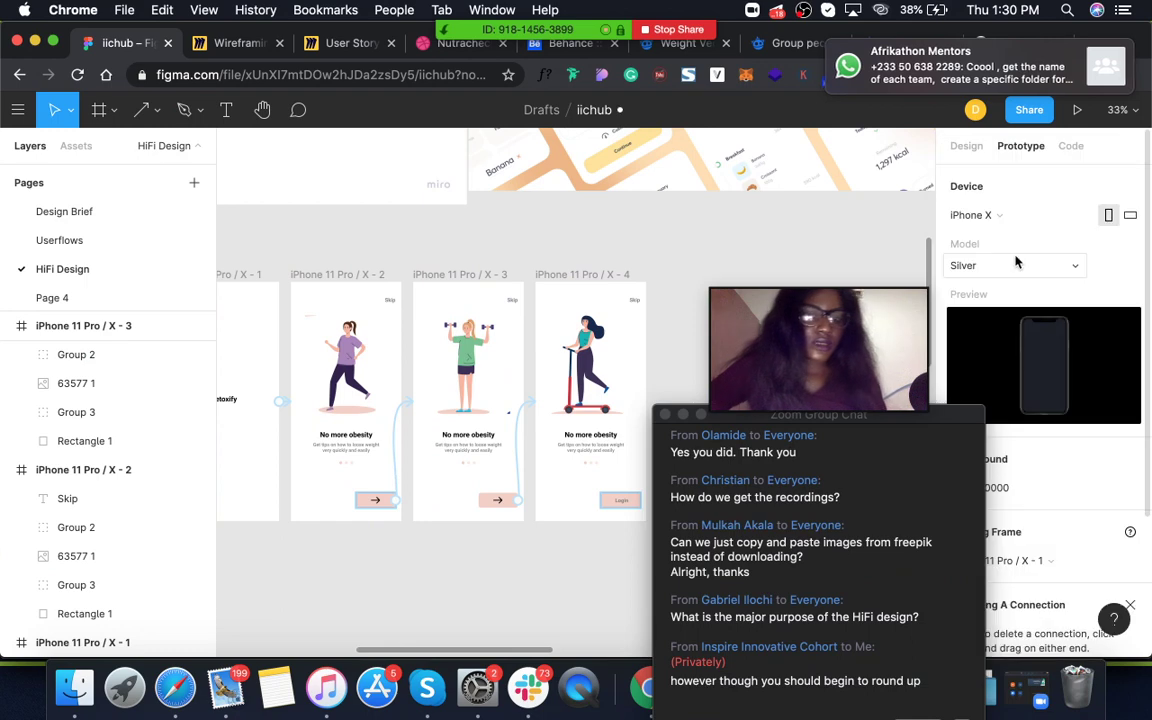
pyautogui.click(970, 147)
pyautogui.click(1018, 150)
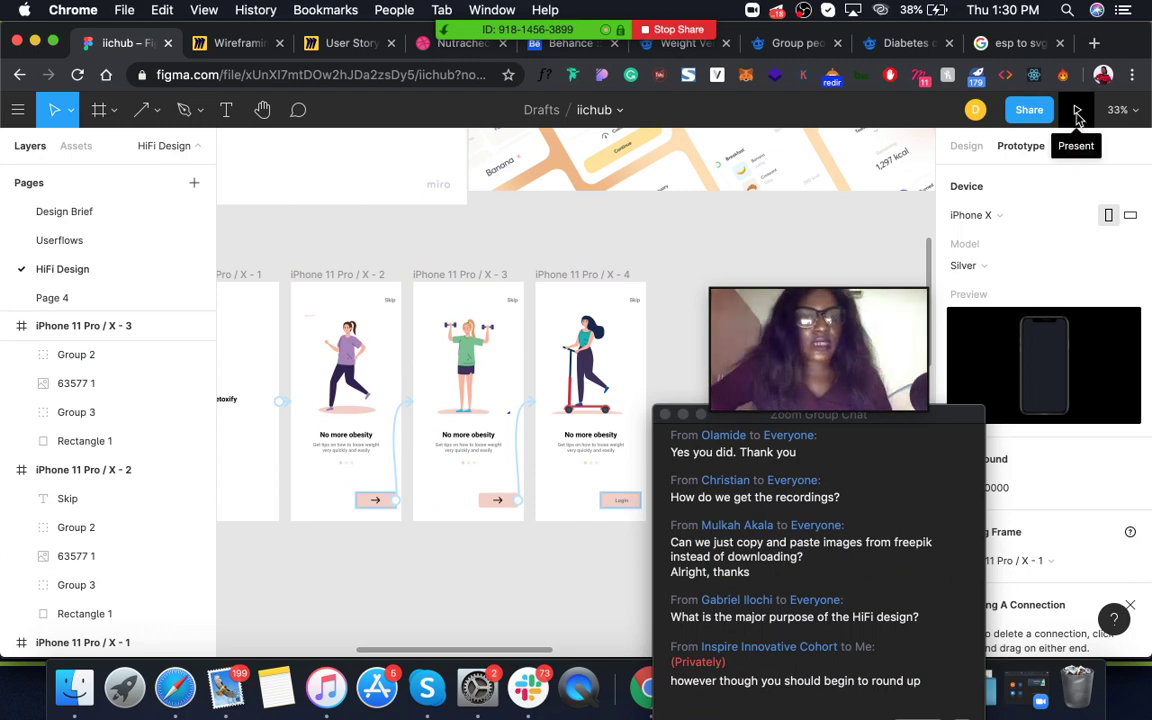
# Present the prototype and tap from the Detoxify splash through each onboarding screen to Login
pyautogui.click(1078, 113)
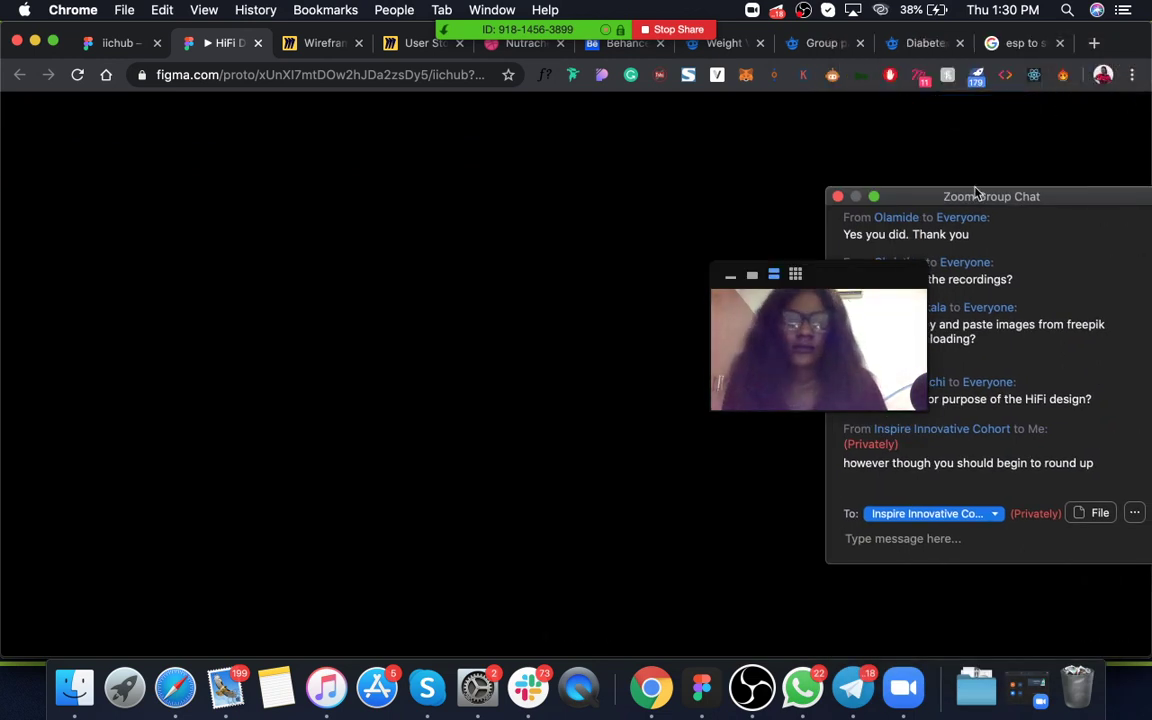
pyautogui.moveTo(977, 193); pyautogui.dragTo(999, 209)
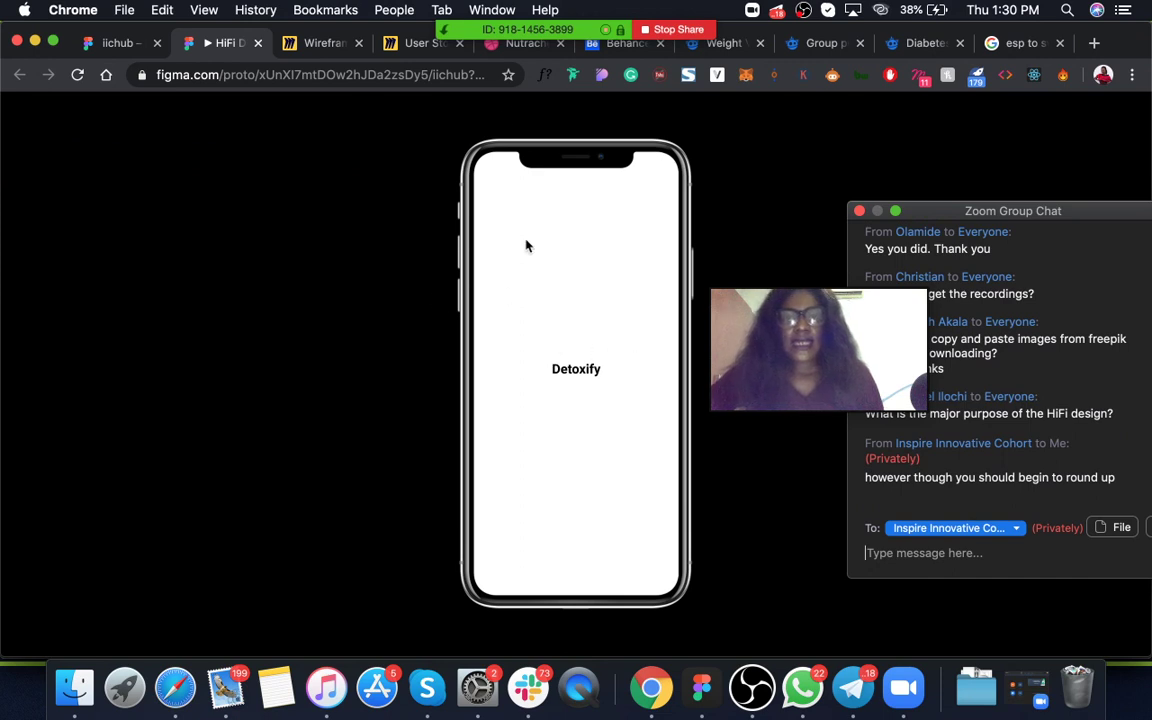
pyautogui.click(581, 369)
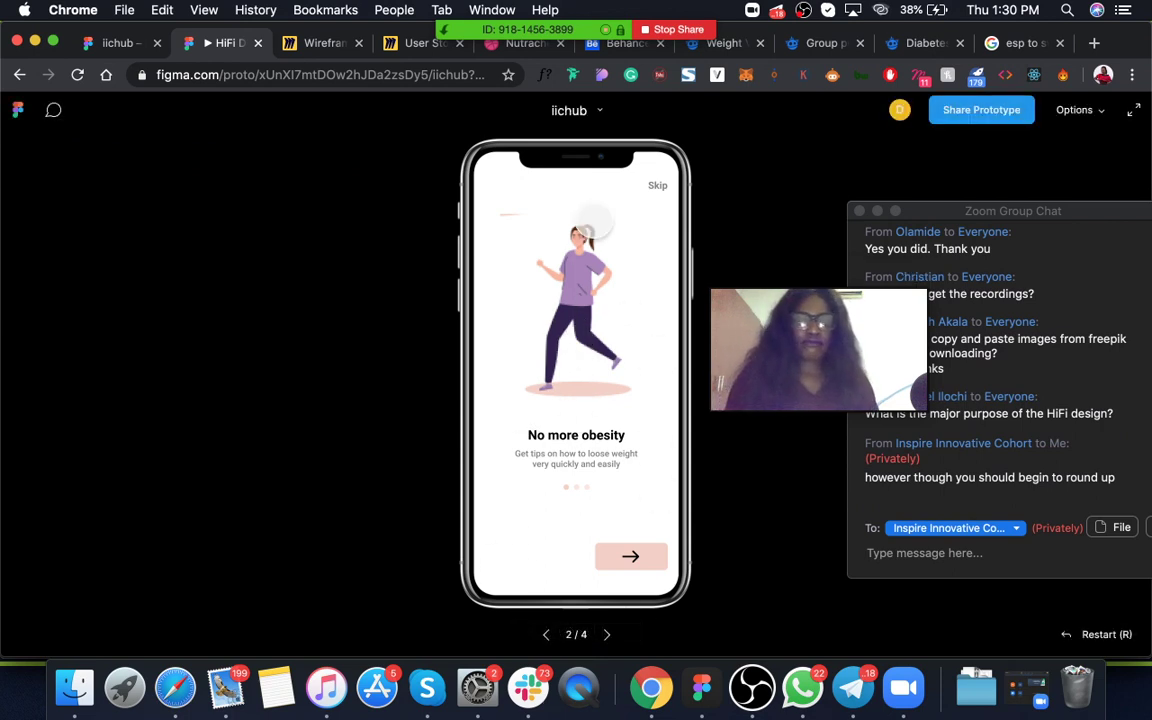
pyautogui.click(629, 556)
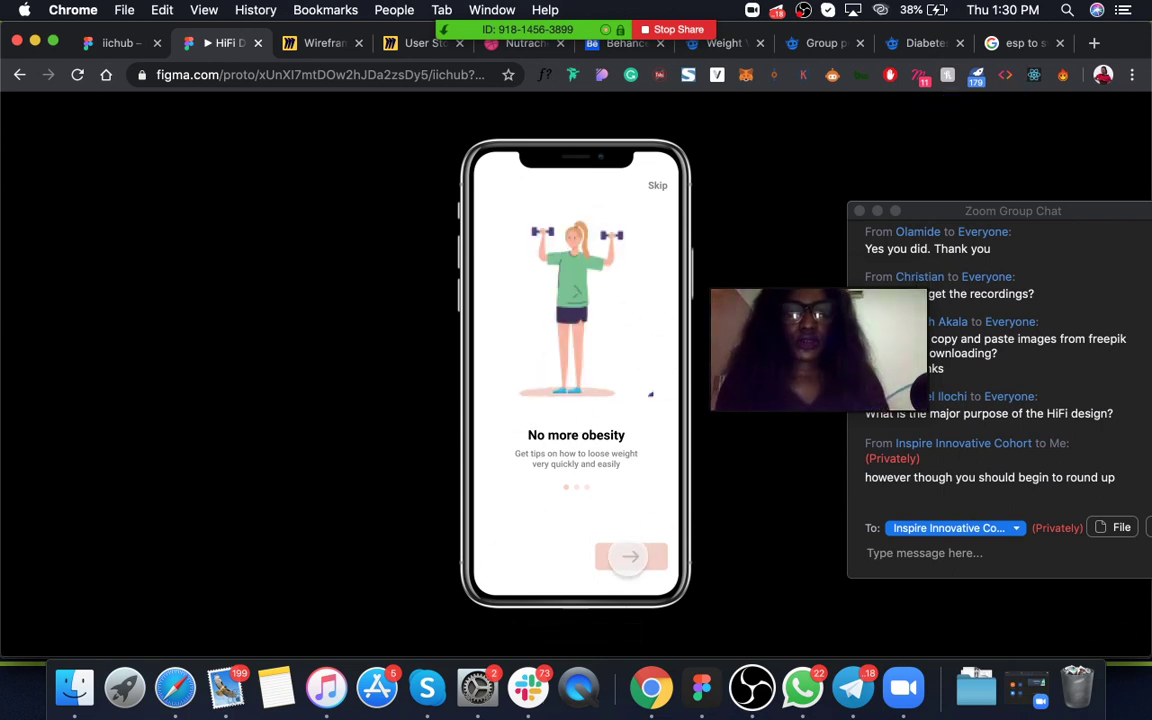
pyautogui.click(629, 556)
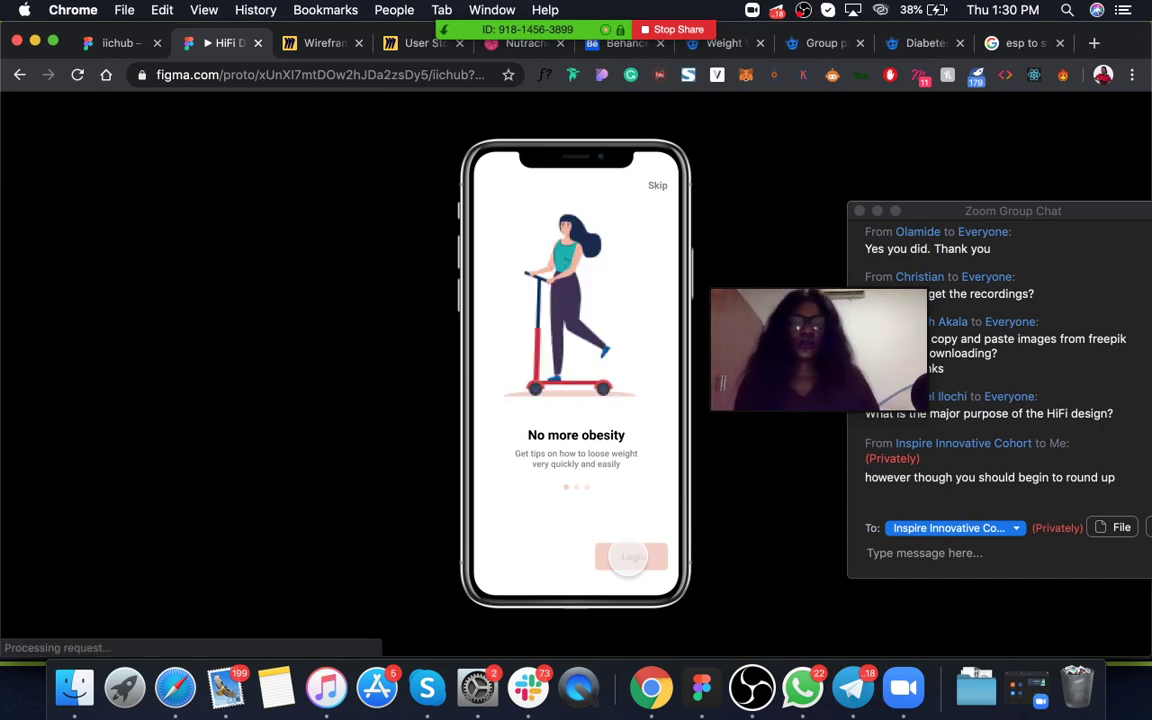